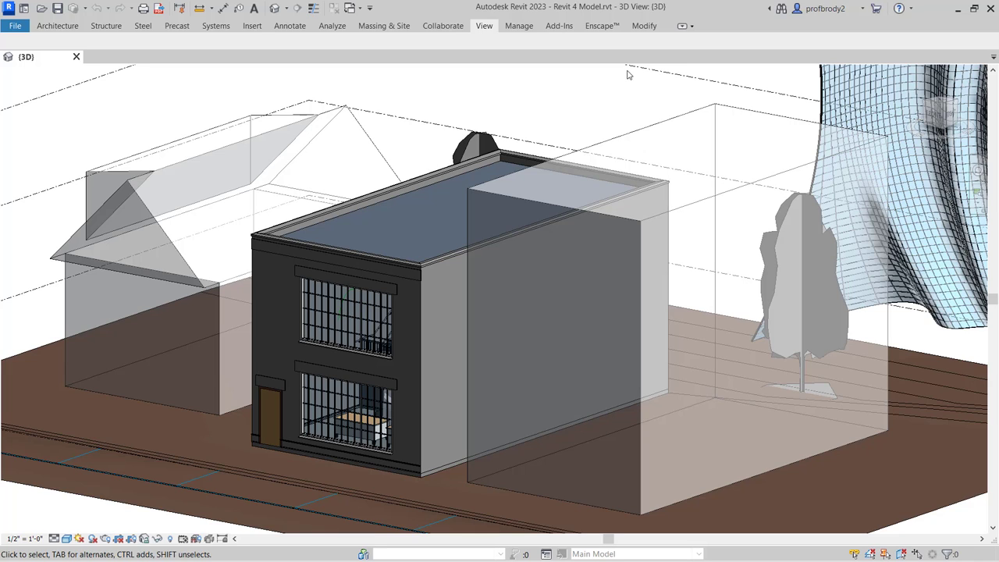
# Cycle the ribbon through its minimized display states and restore the full ribbon.
pyautogui.click(682, 28)
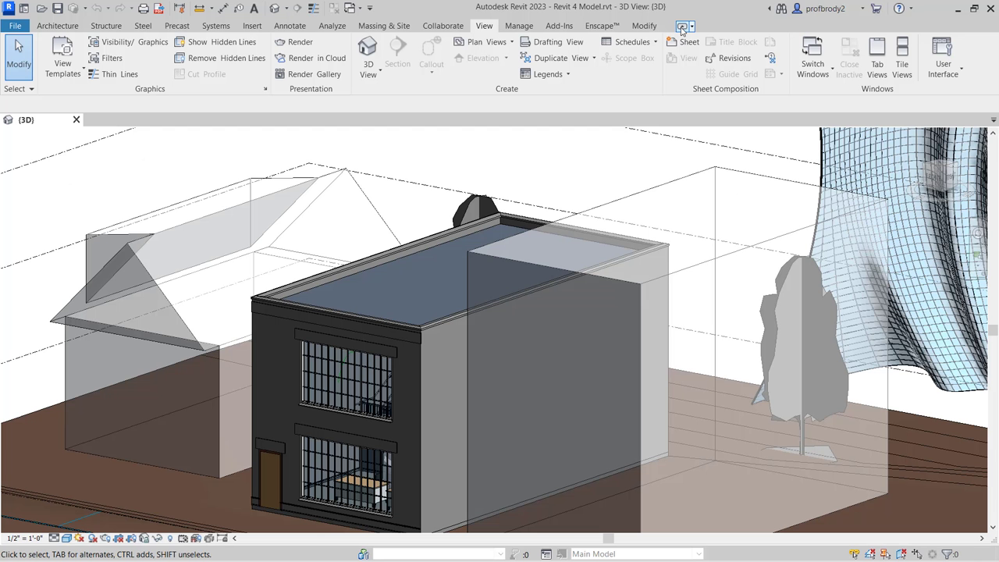
pyautogui.click(682, 27)
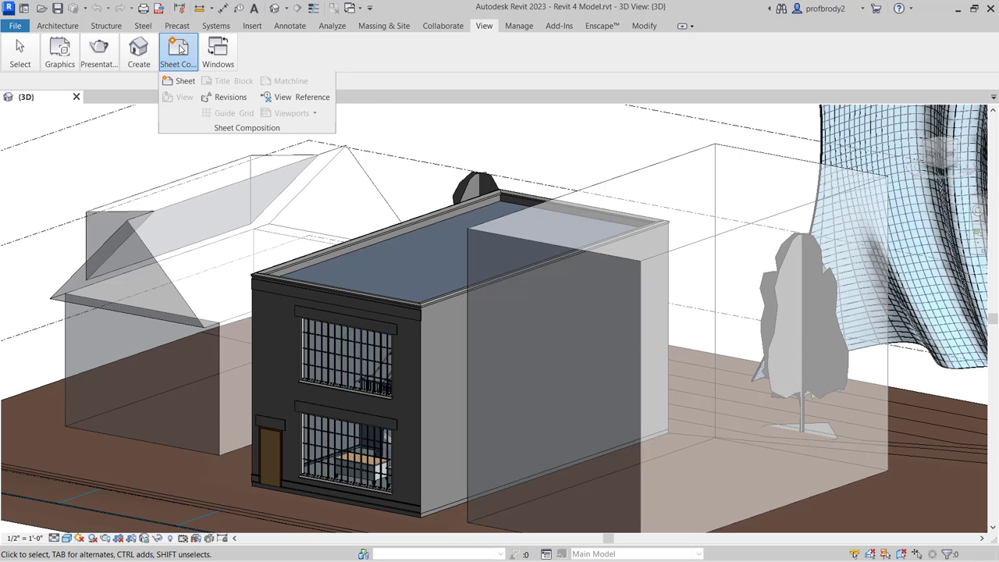
pyautogui.moveTo(217, 54)
pyautogui.click(681, 26)
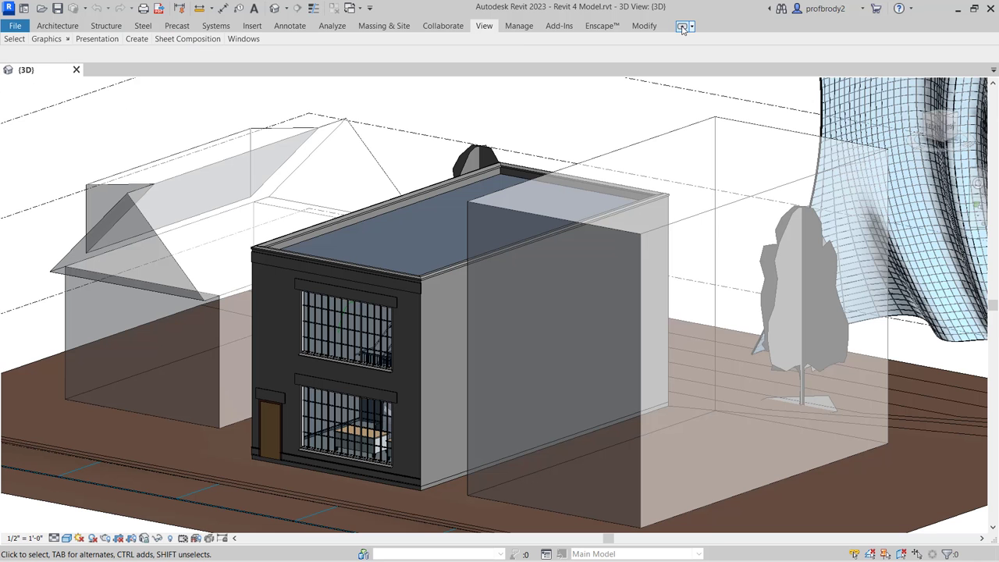
pyautogui.click(681, 27)
pyautogui.click(681, 27)
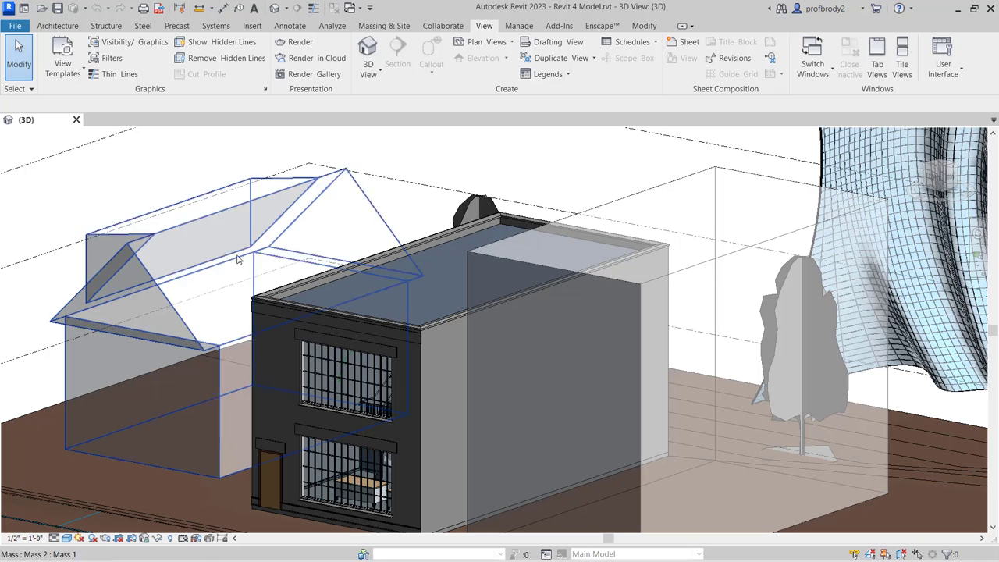
# Show the Properties palette and dock it beside the drawing area.
pyautogui.click(960, 73)
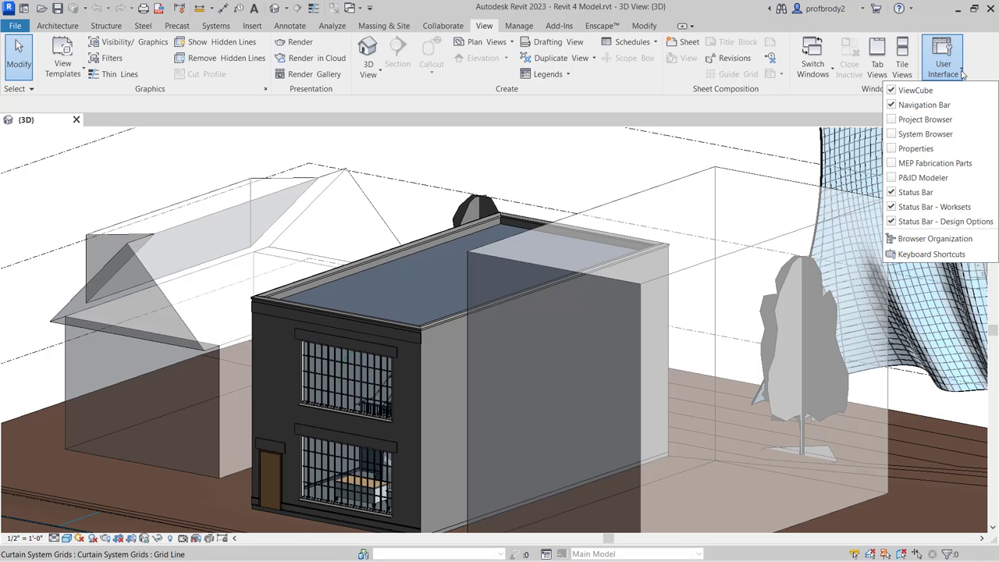
pyautogui.click(894, 149)
pyautogui.moveTo(173, 144); pyautogui.dragTo(3, 182)
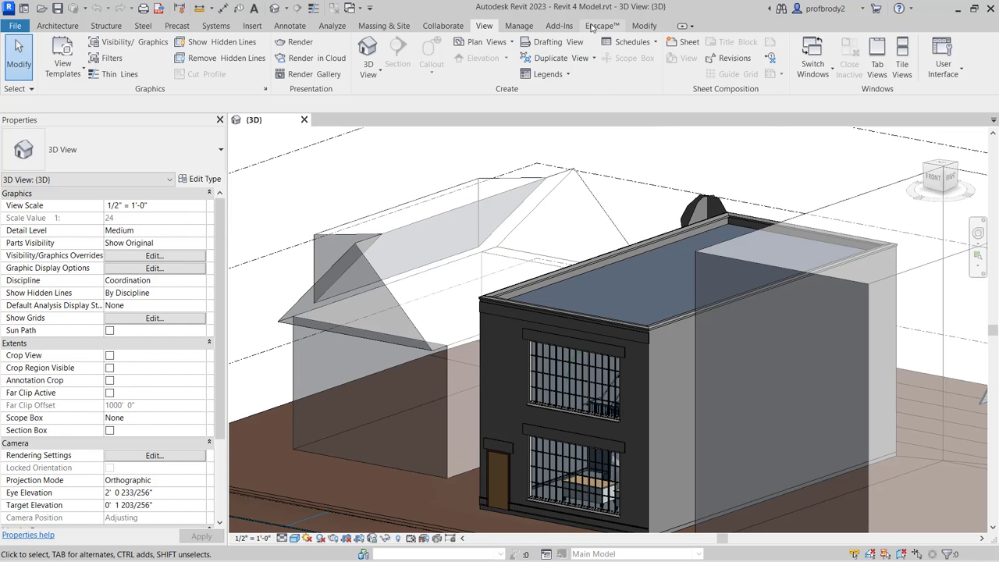
# Show the Project Browser and dock it stacked above the Properties palette, not as a shared tab.
pyautogui.click(944, 70)
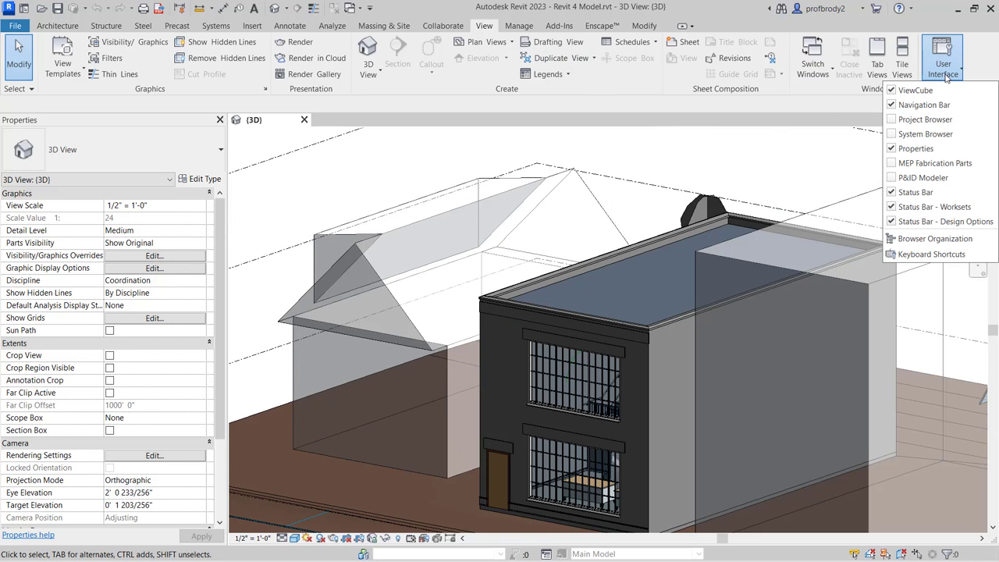
pyautogui.click(891, 120)
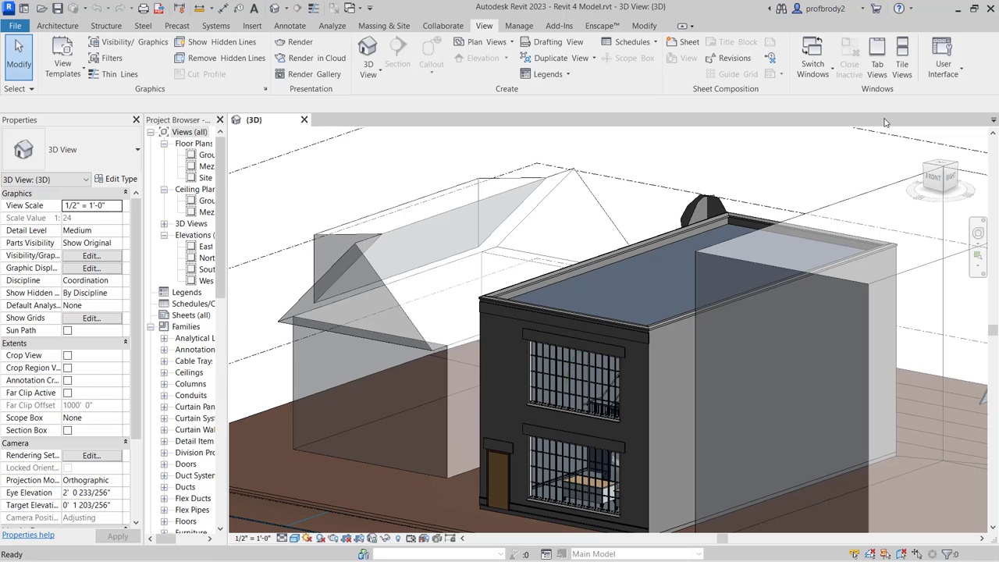
pyautogui.moveTo(198, 119); pyautogui.dragTo(78, 126)
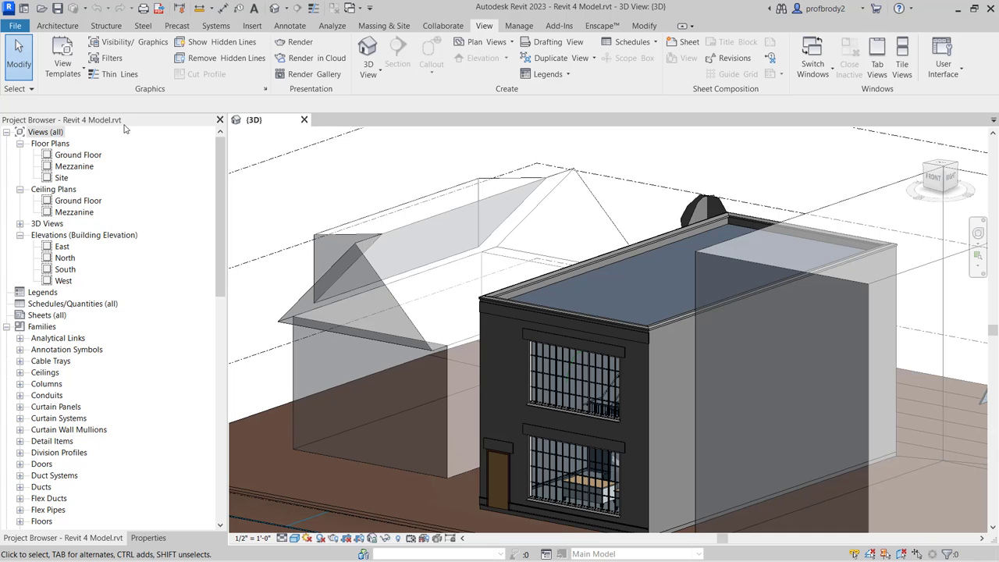
pyautogui.moveTo(129, 119); pyautogui.dragTo(180, 145)
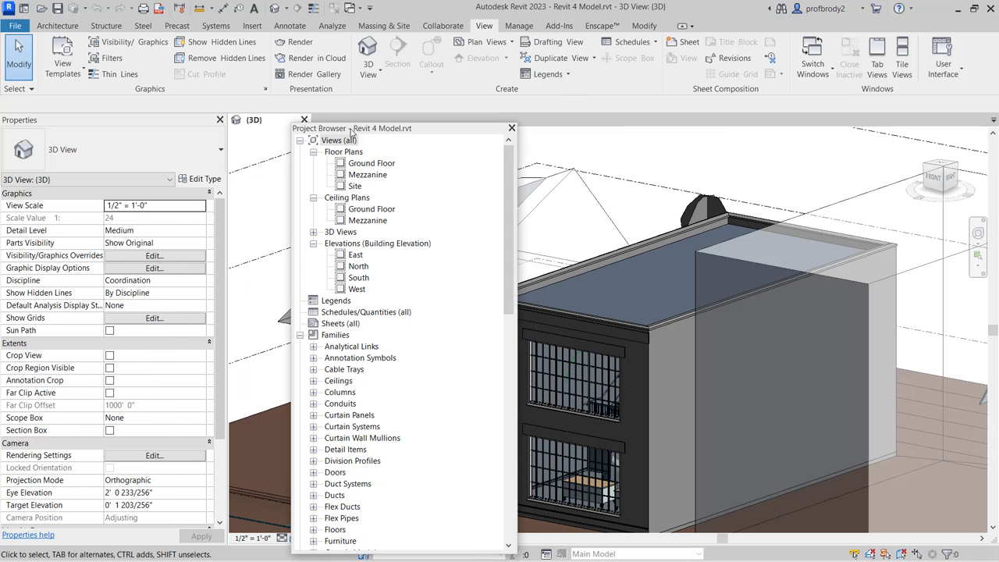
pyautogui.moveTo(62, 121); pyautogui.dragTo(113, 135)
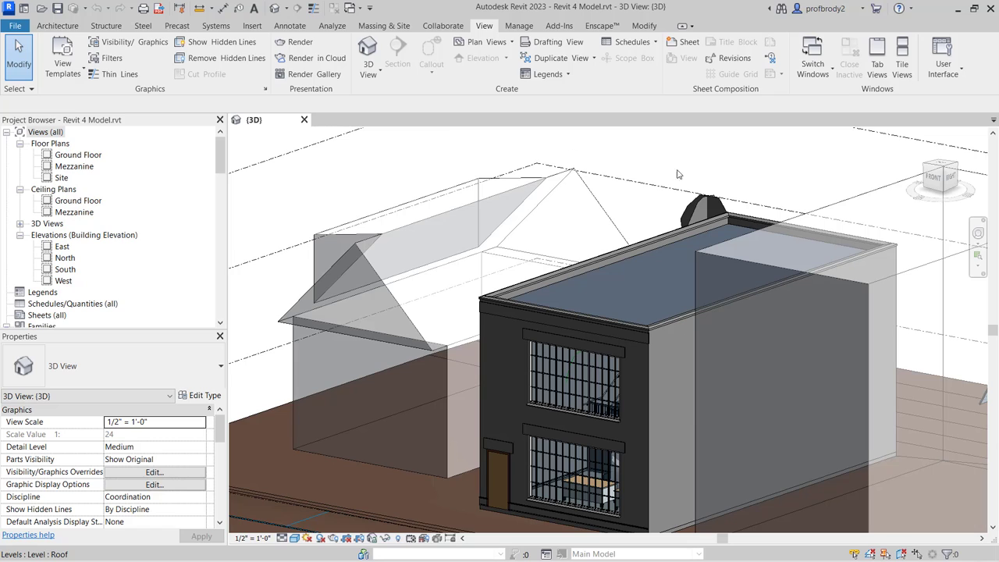
pyautogui.click(948, 80)
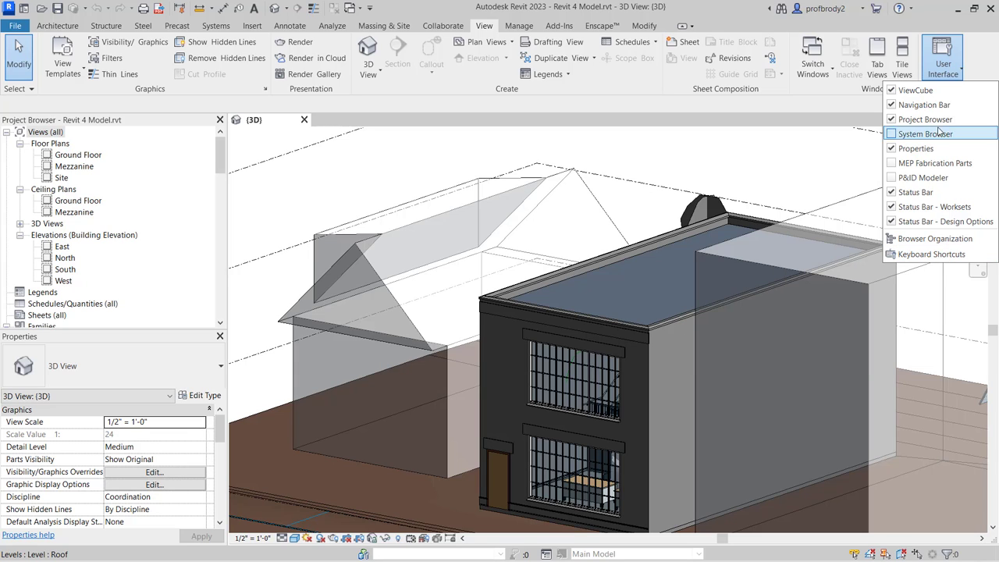
pyautogui.click(933, 25)
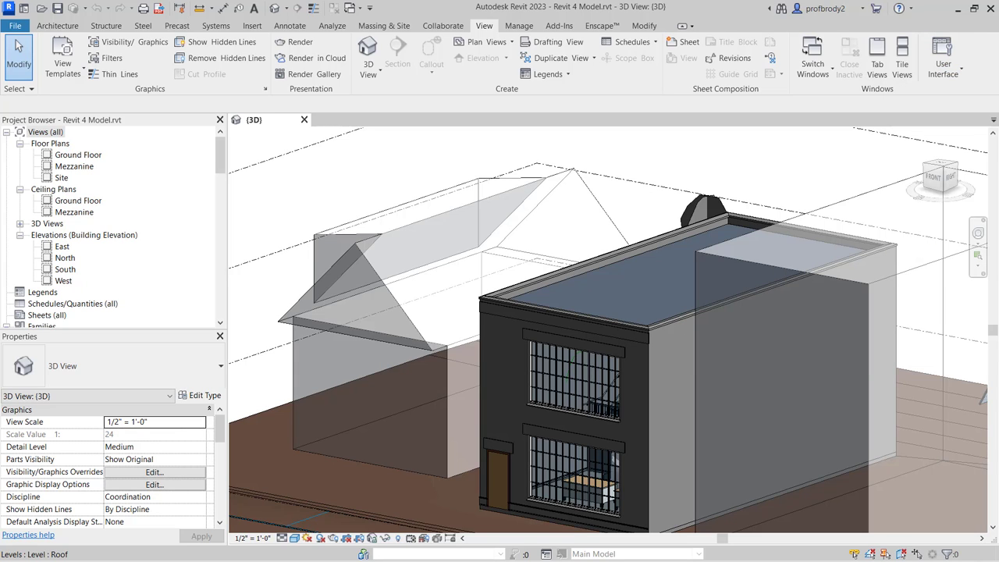
# Create a perspective Camera view with the eye point in front of the building's street facade and the target toward the building.
pyautogui.press('z')
pyautogui.press('f')
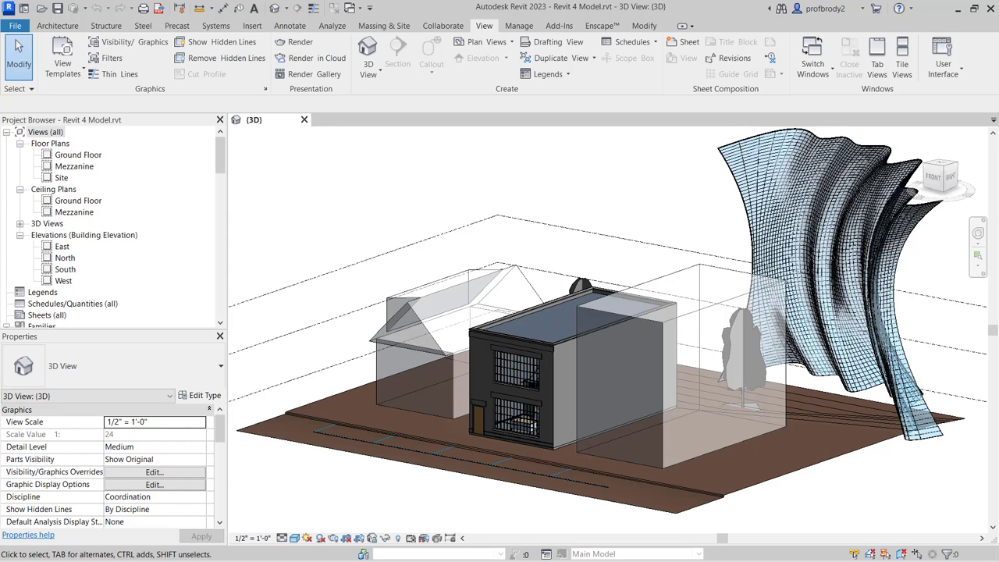
pyautogui.click(286, 9)
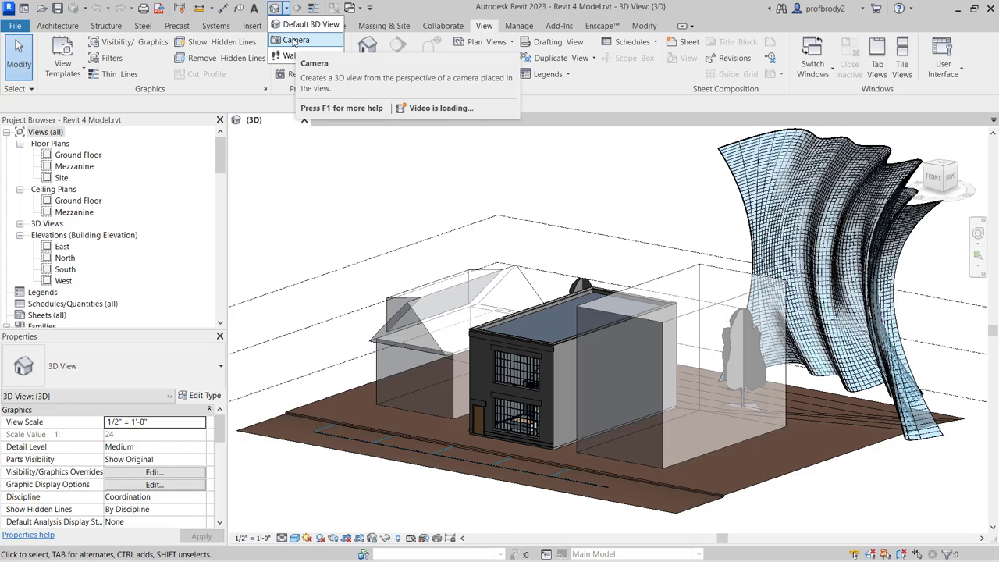
pyautogui.click(294, 41)
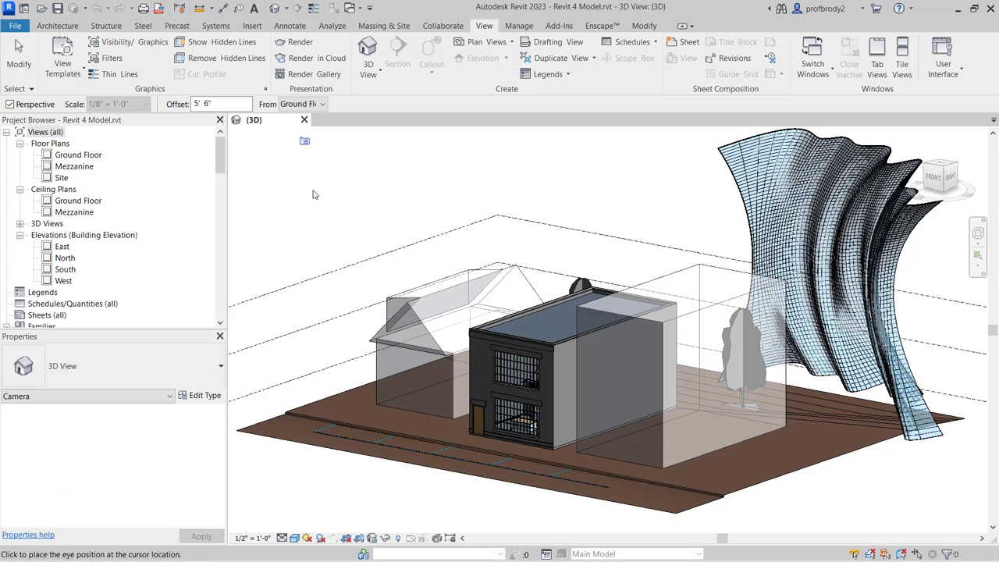
pyautogui.click(304, 504)
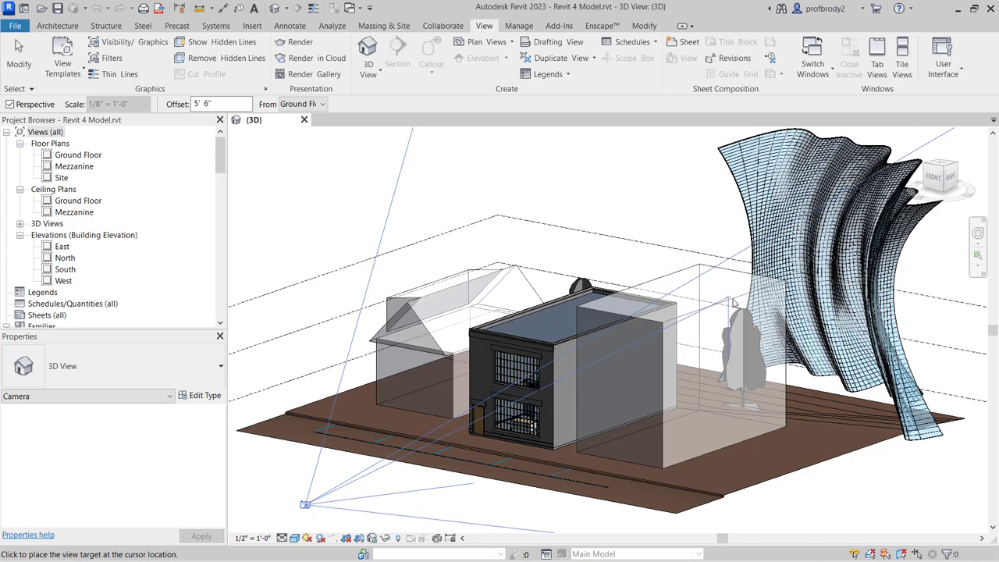
pyautogui.click(544, 323)
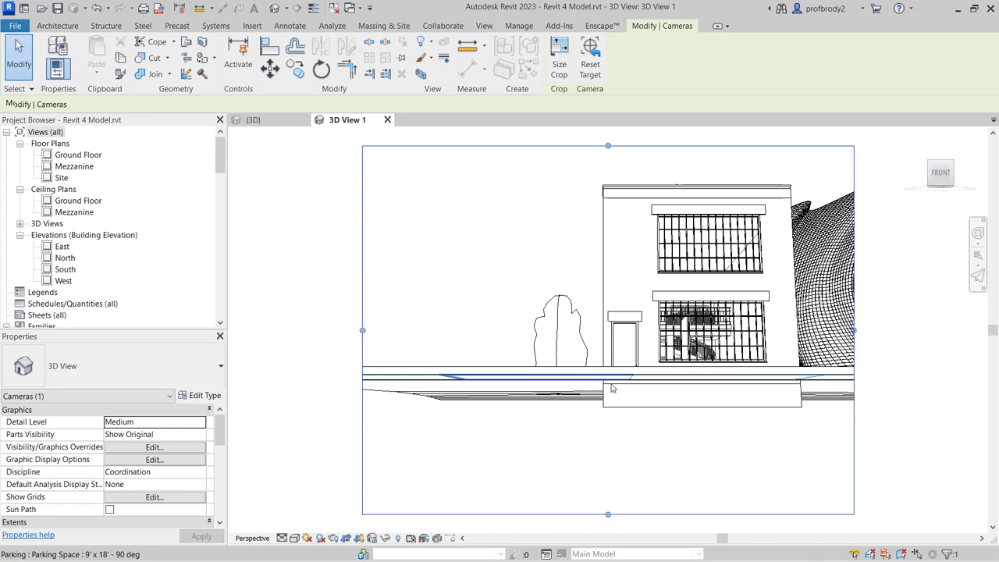
pyautogui.moveTo(618, 332); pyautogui.dragTo(481, 349, button='middle')
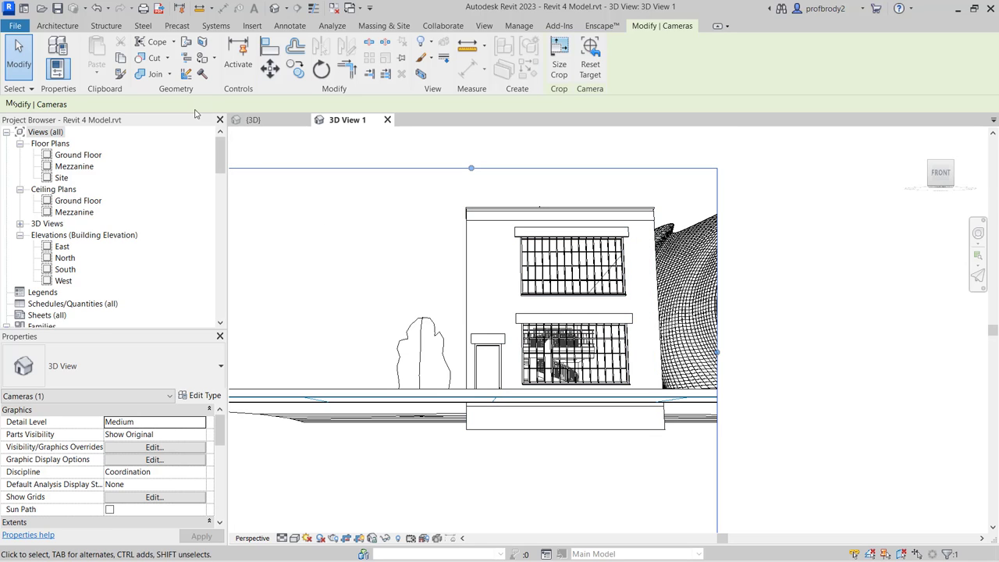
# Open the Ground Floor plan and close the {3D} view.
pyautogui.doubleClick(65, 156)
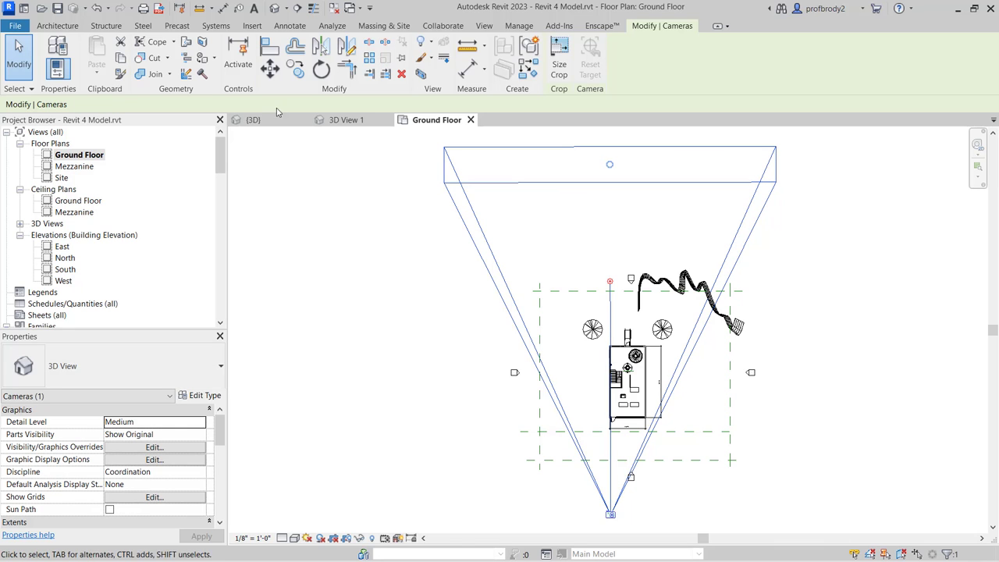
pyautogui.click(253, 119)
pyautogui.click(304, 120)
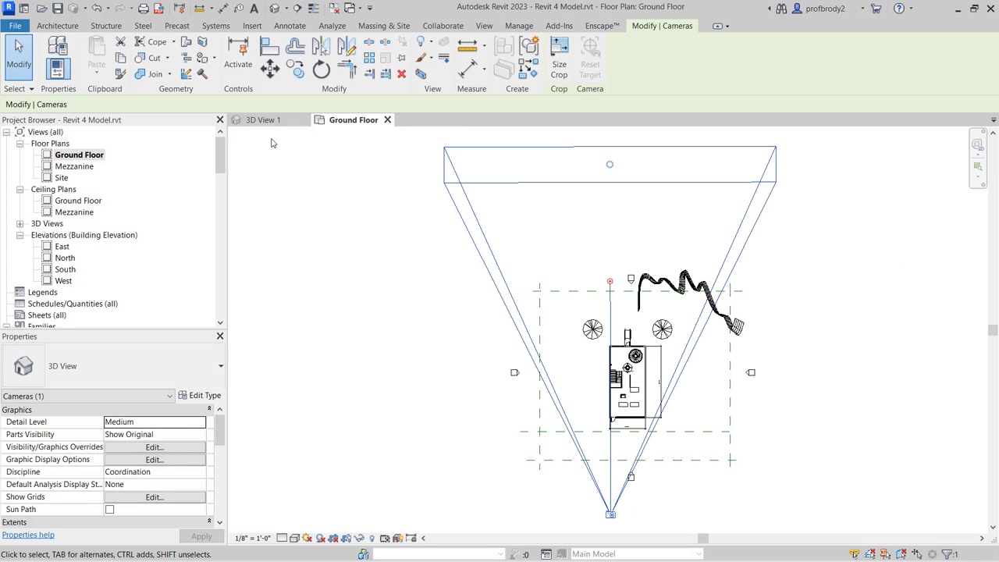
# Tile the Ground Floor plan and 3D View 1 side by side, with the whole camera cone and the facade framed.
pyautogui.press('w')
pyautogui.press('t')
pyautogui.scroll(-2, 354, 312)
pyautogui.moveTo(354, 312); pyautogui.dragTo(321, 350, button='middle')
pyautogui.click(784, 314)
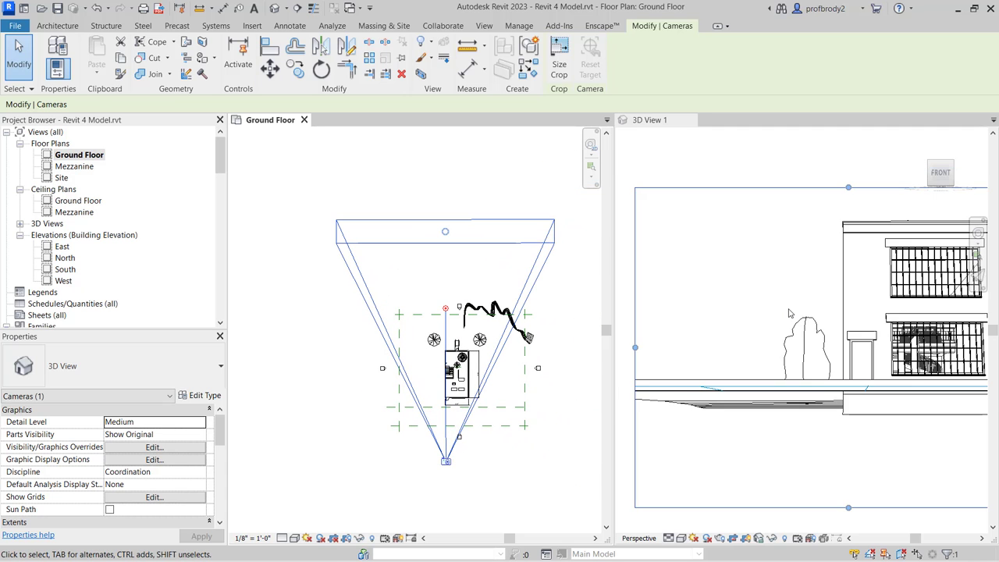
pyautogui.scroll(3, 747, 328)
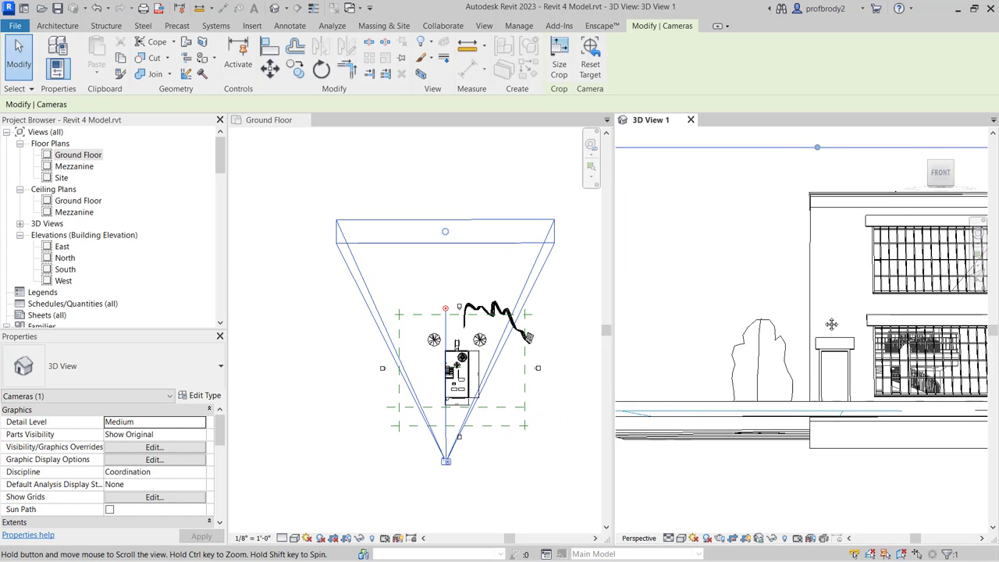
pyautogui.scroll(-2, 749, 329)
pyautogui.moveTo(760, 329); pyautogui.dragTo(812, 319, button='middle')
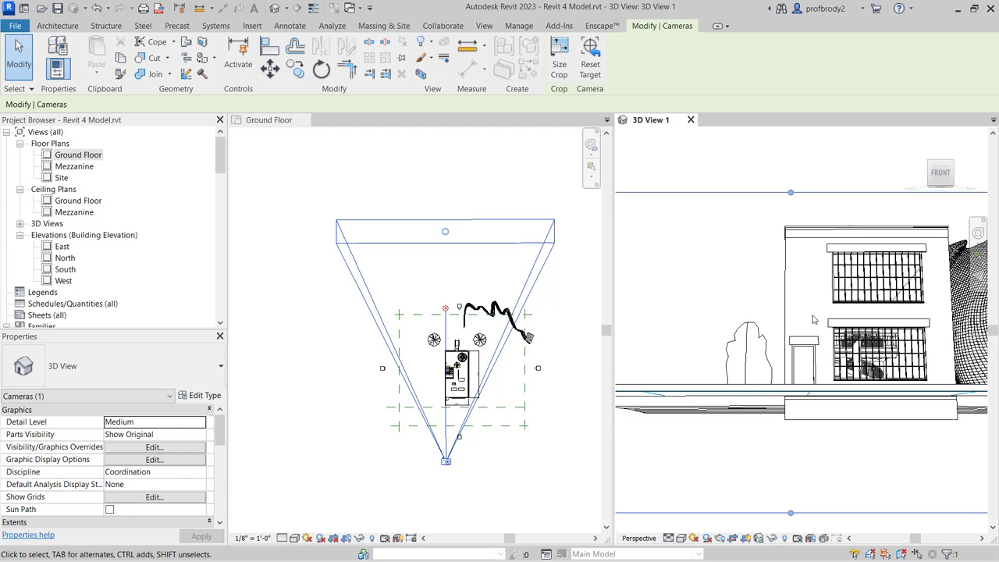
# In the Ground Floor plan, shift the camera's eye point slightly and adjust its far clip plane to lie behind the building and trees.
pyautogui.click(445, 234)
pyautogui.moveTo(441, 469)
pyautogui.mouseDown()
pyautogui.moveTo(466, 462)
pyautogui.moveTo(437, 467)
pyautogui.mouseUp()
pyautogui.moveTo(449, 240); pyautogui.dragTo(521, 397)
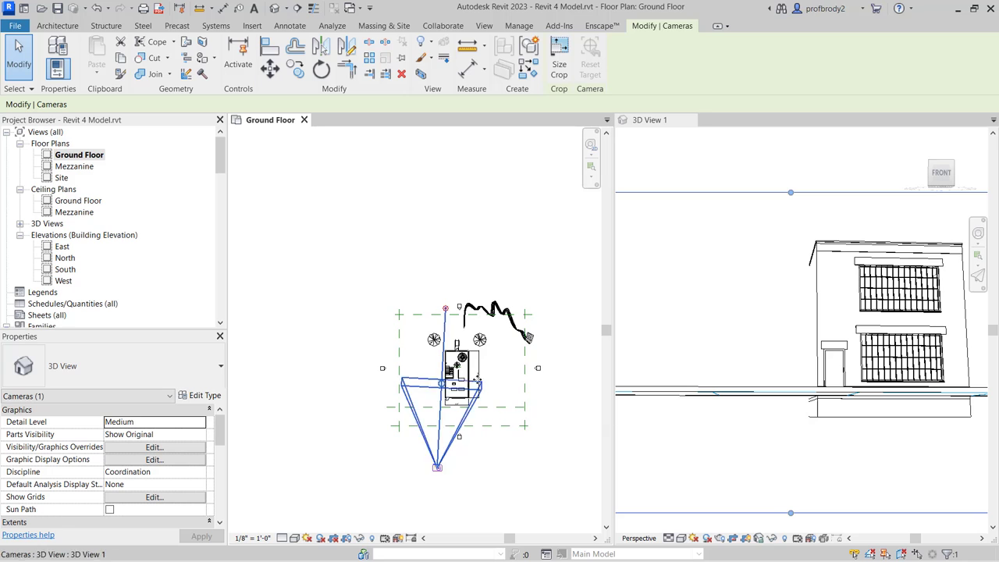
pyautogui.moveTo(441, 384); pyautogui.dragTo(446, 292)
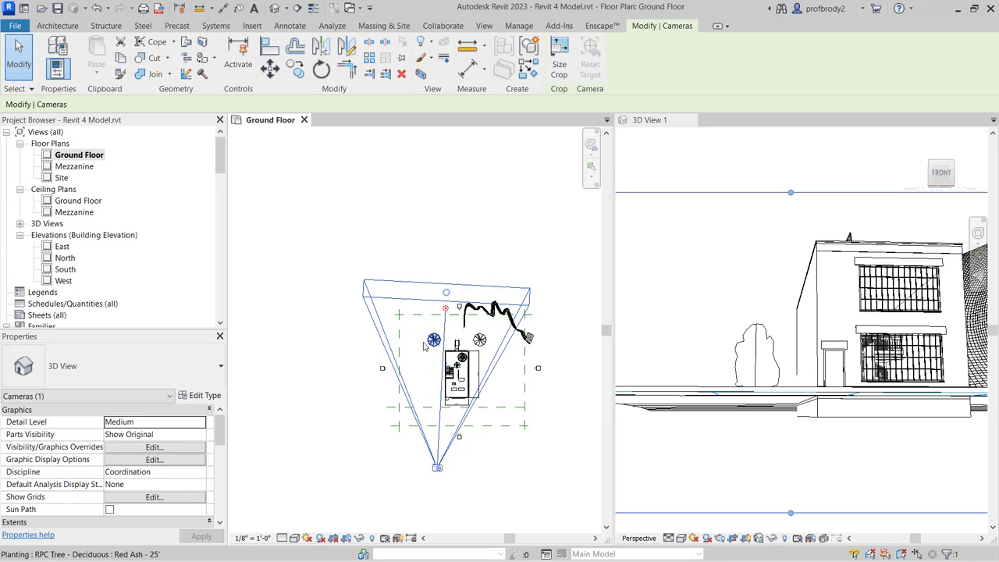
# Move the camera target onto the curving curtain structure and shift the eye point to view the building at an angle.
pyautogui.moveTo(446, 293); pyautogui.dragTo(495, 302)
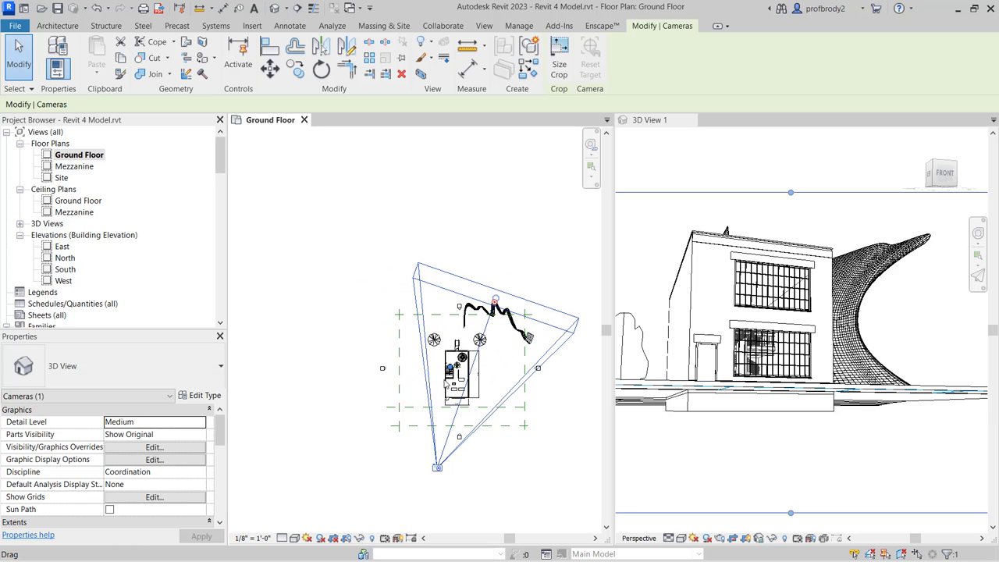
pyautogui.moveTo(437, 467); pyautogui.dragTo(423, 458)
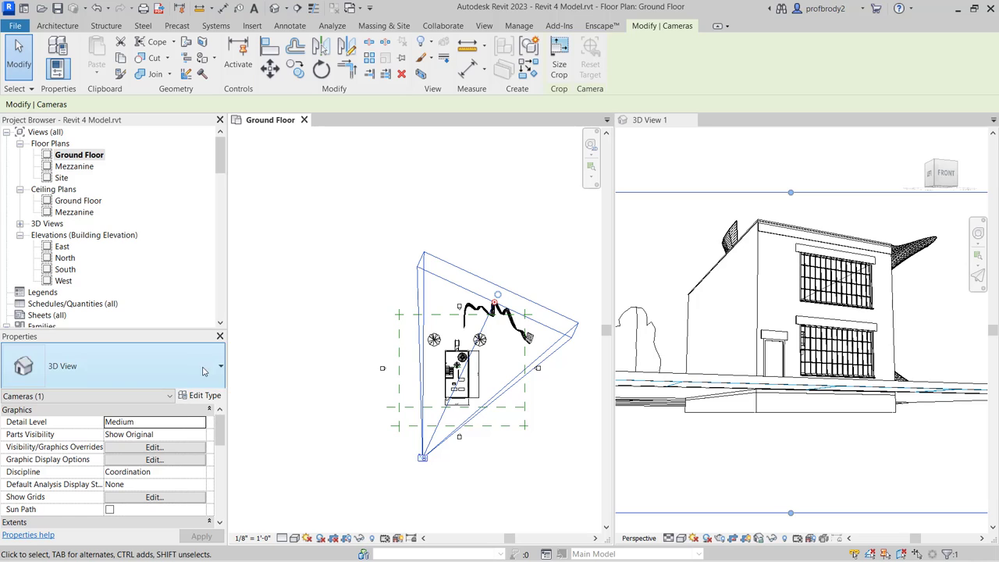
# Set the camera's Far Clip Offset to 100', and extend the far clip plane in plan back past the curving structure.
pyautogui.moveTo(220, 433); pyautogui.dragTo(220, 457)
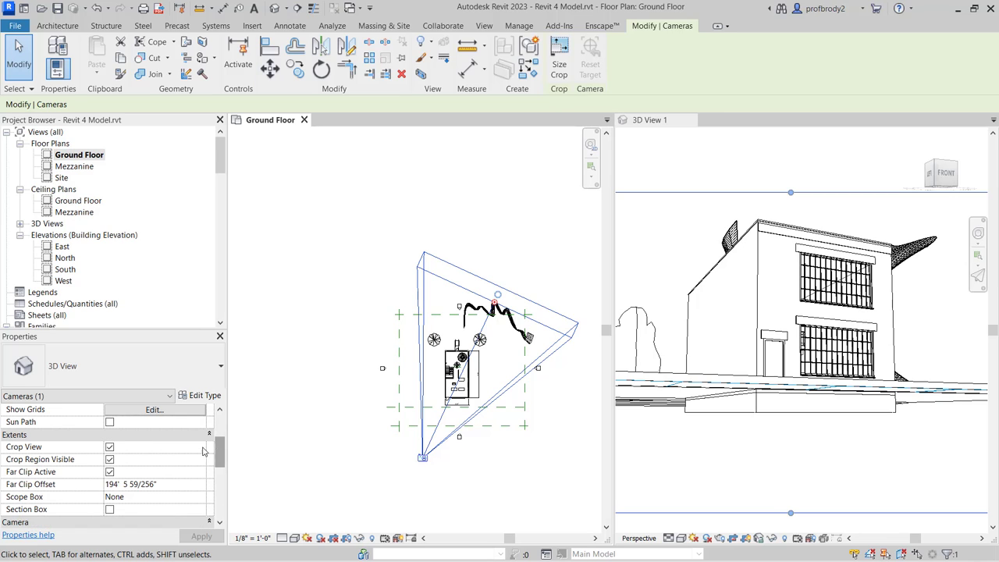
pyautogui.click(170, 484)
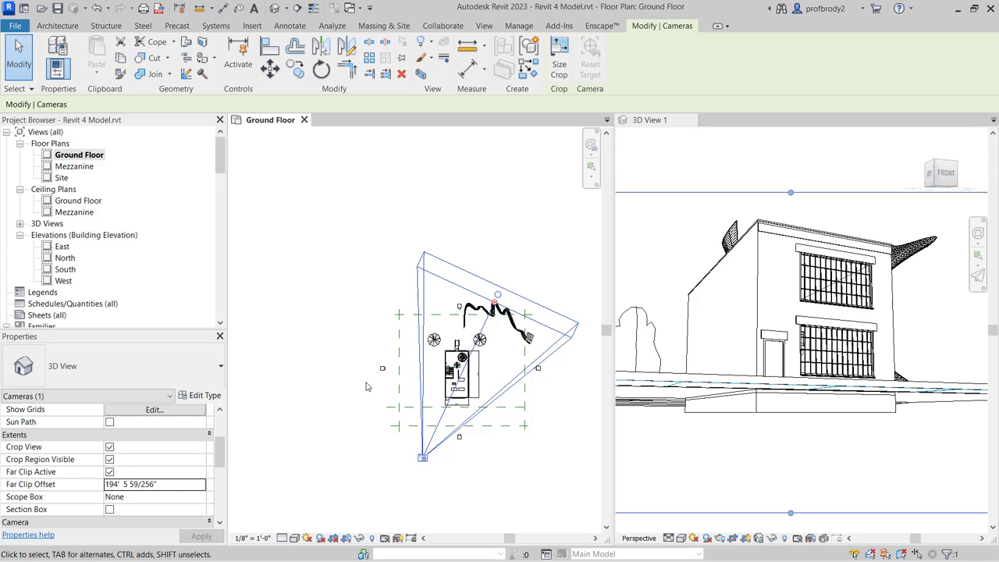
pyautogui.click(176, 489)
pyautogui.write('100')
pyautogui.press('Return')
pyautogui.click(202, 536)
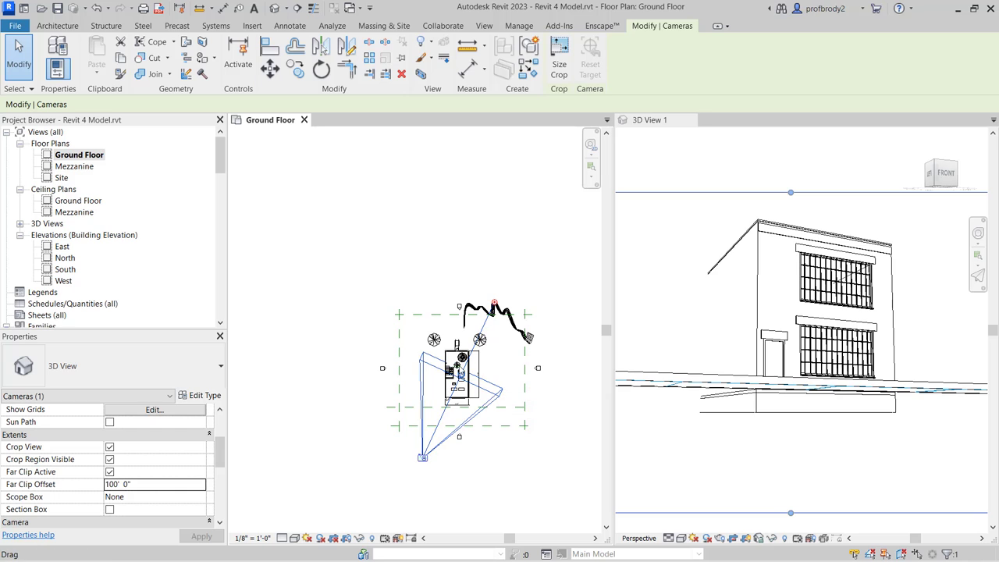
pyautogui.moveTo(462, 373); pyautogui.dragTo(496, 298)
# Set both the Eye Elevation and the Target Elevation of the camera to 4' 0".
pyautogui.moveTo(220, 456); pyautogui.dragTo(219, 479)
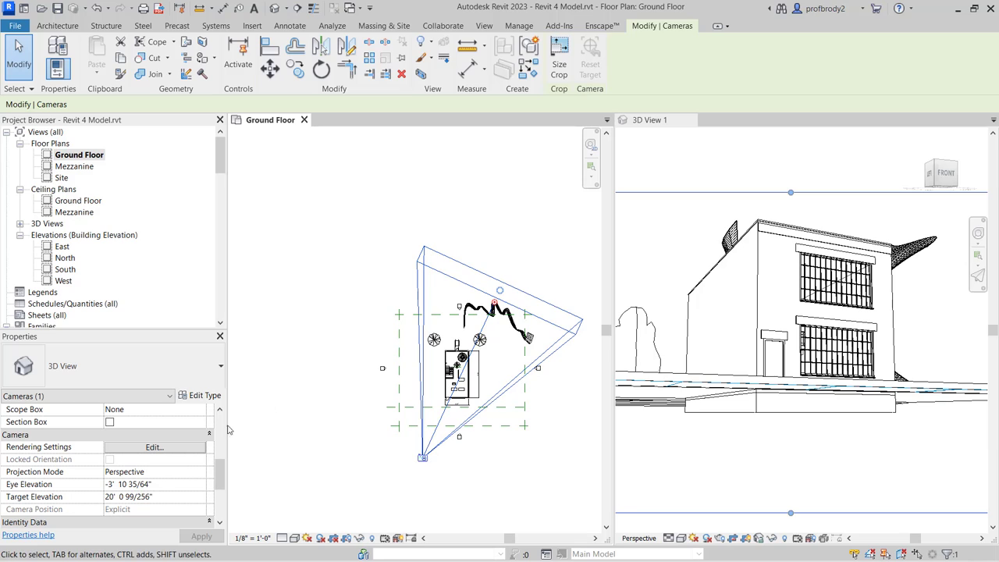
pyautogui.click(164, 485)
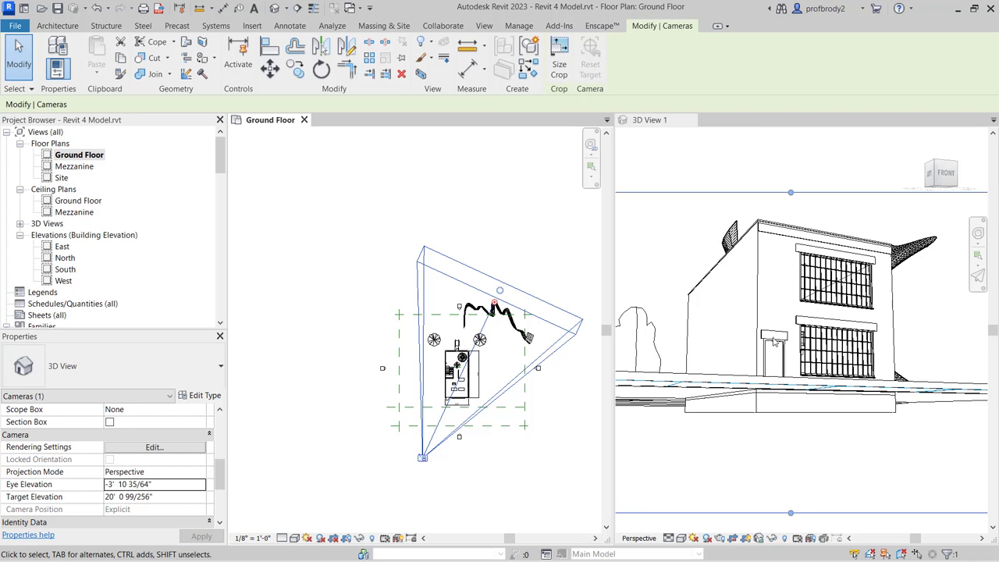
pyautogui.scroll(1, 802, 337)
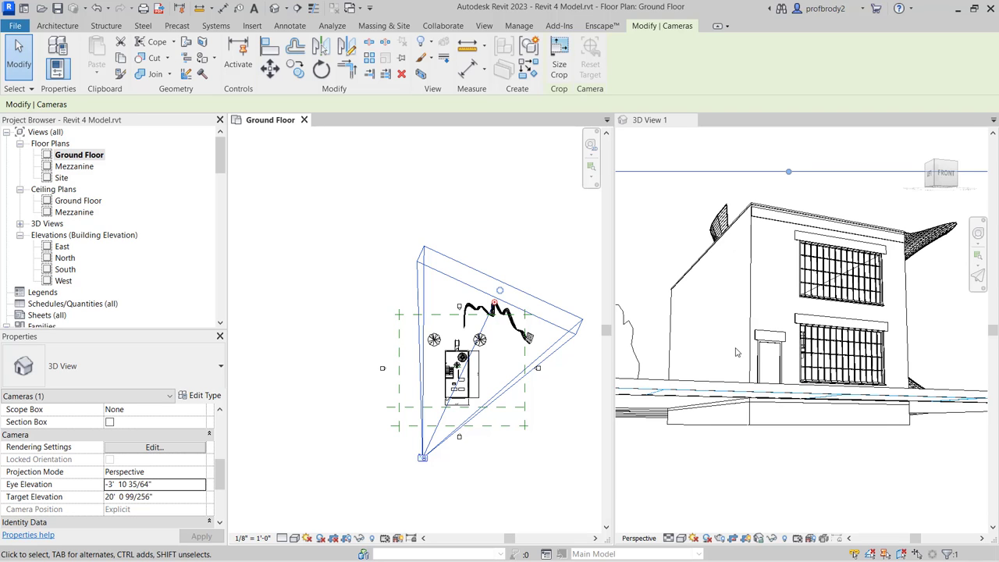
pyautogui.scroll(-1, 736, 353)
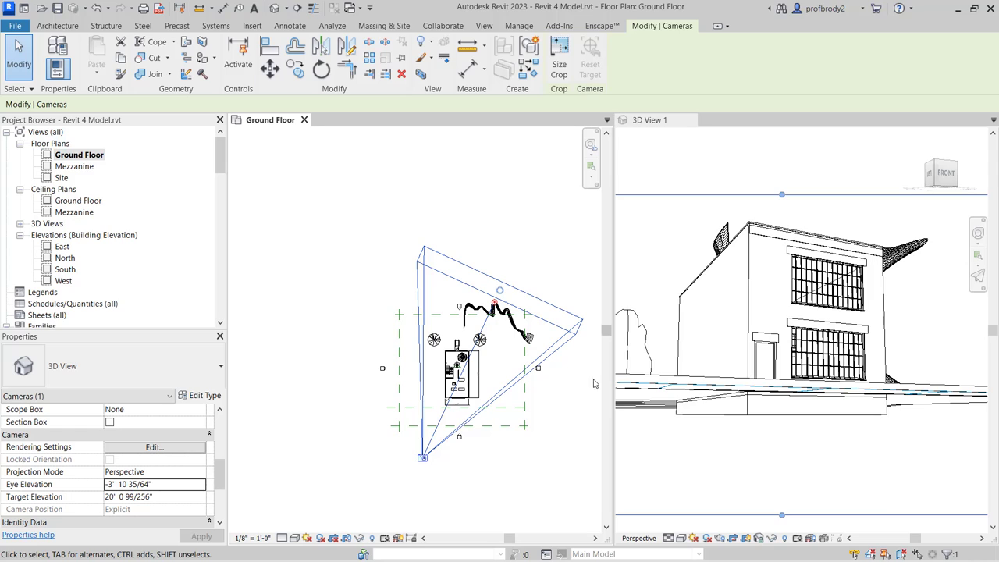
pyautogui.click(160, 485)
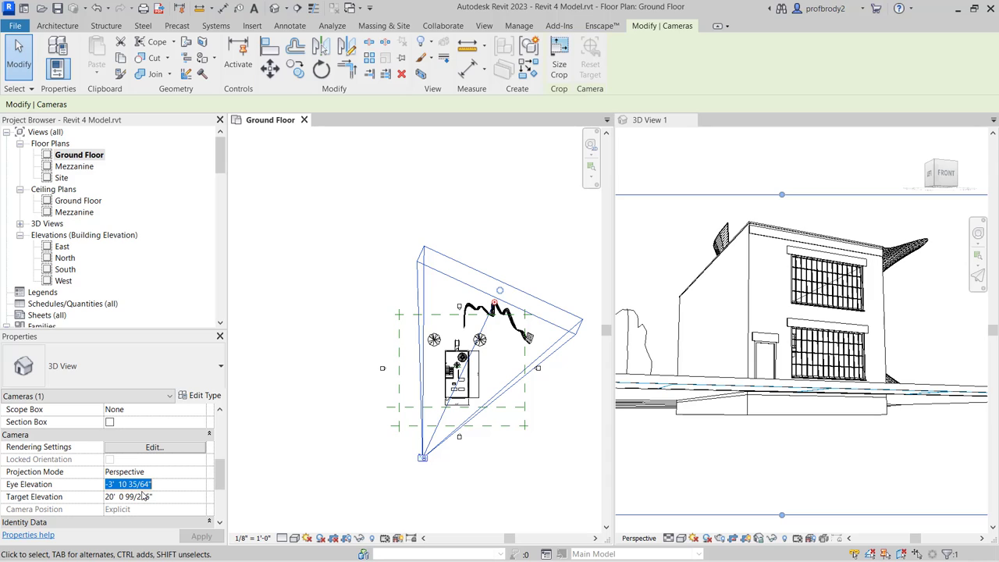
pyautogui.write("4' 0")
pyautogui.click(147, 483)
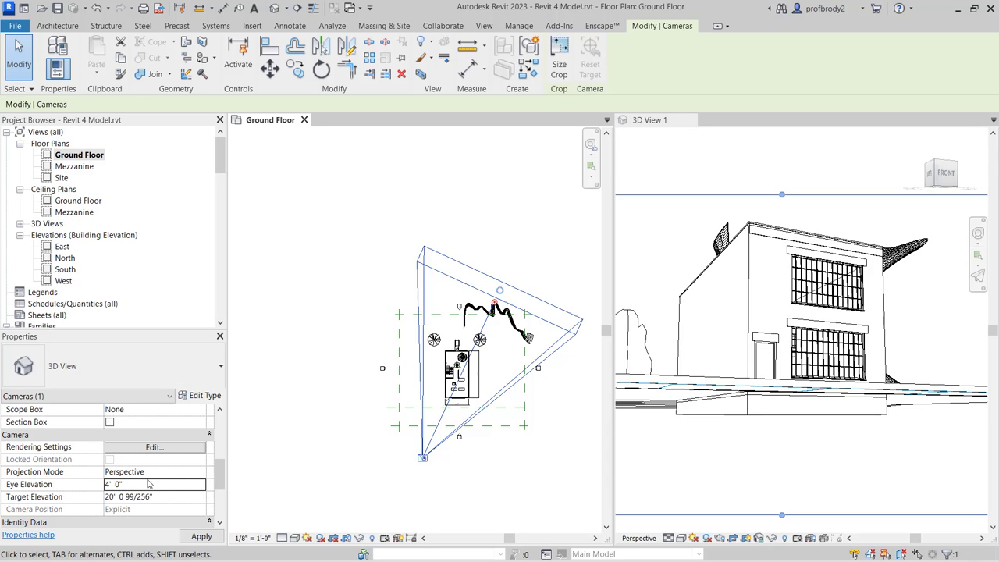
pyautogui.click(149, 497)
pyautogui.moveTo(155, 497); pyautogui.dragTo(102, 505)
pyautogui.write("4' 0")
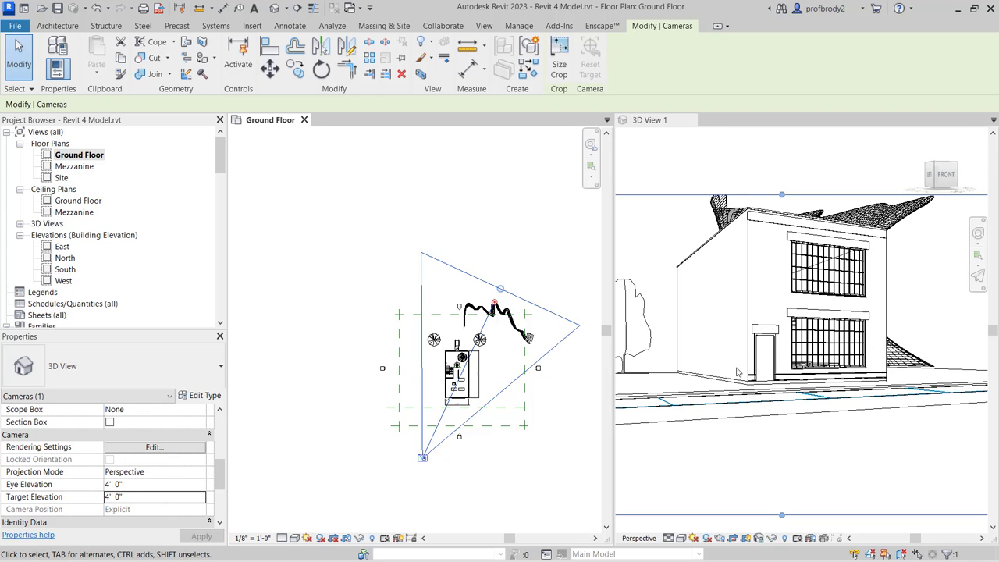
# In 3D View 1, trim the crop region's lower edge to just below the road and raise its upper edge above the curving structure.
pyautogui.scroll(-1, 789, 256)
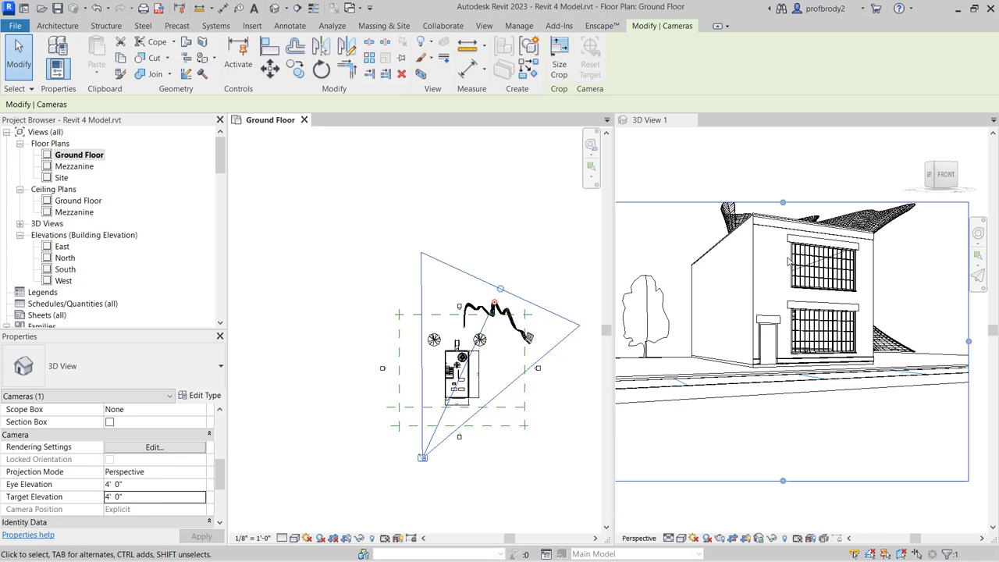
pyautogui.click(783, 268)
pyautogui.scroll(-2, 792, 281)
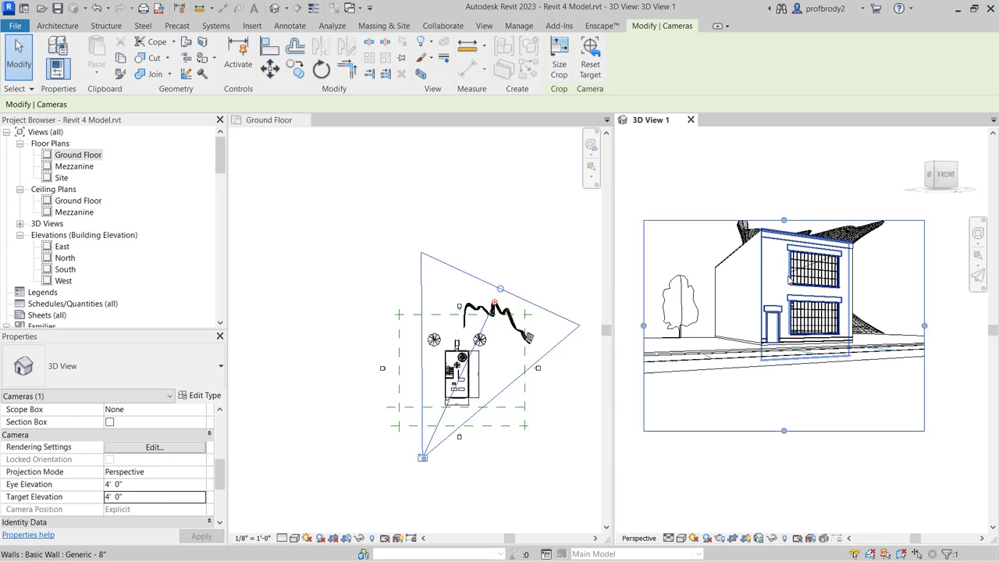
pyautogui.moveTo(795, 287); pyautogui.dragTo(805, 303, button='middle')
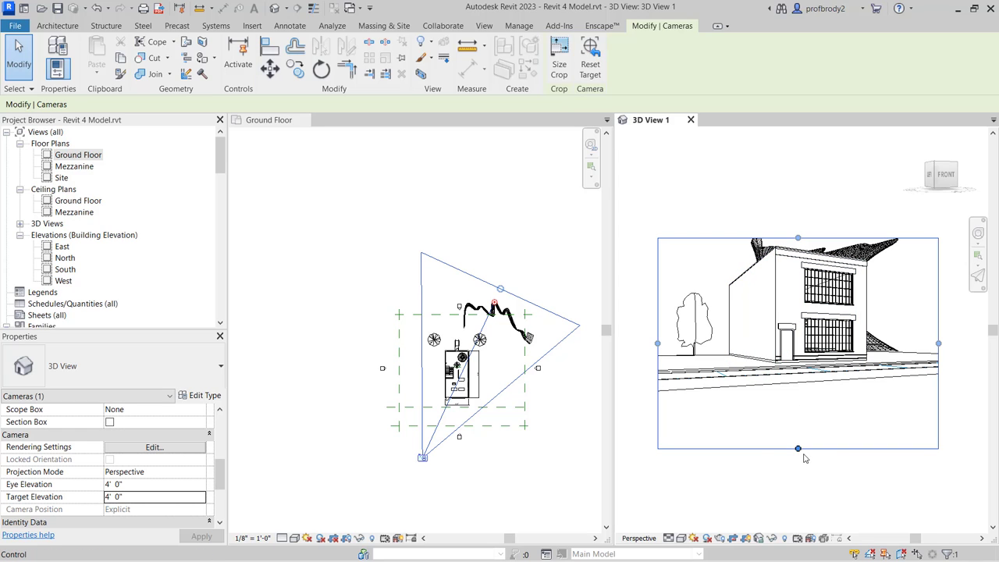
pyautogui.moveTo(797, 449); pyautogui.dragTo(797, 402)
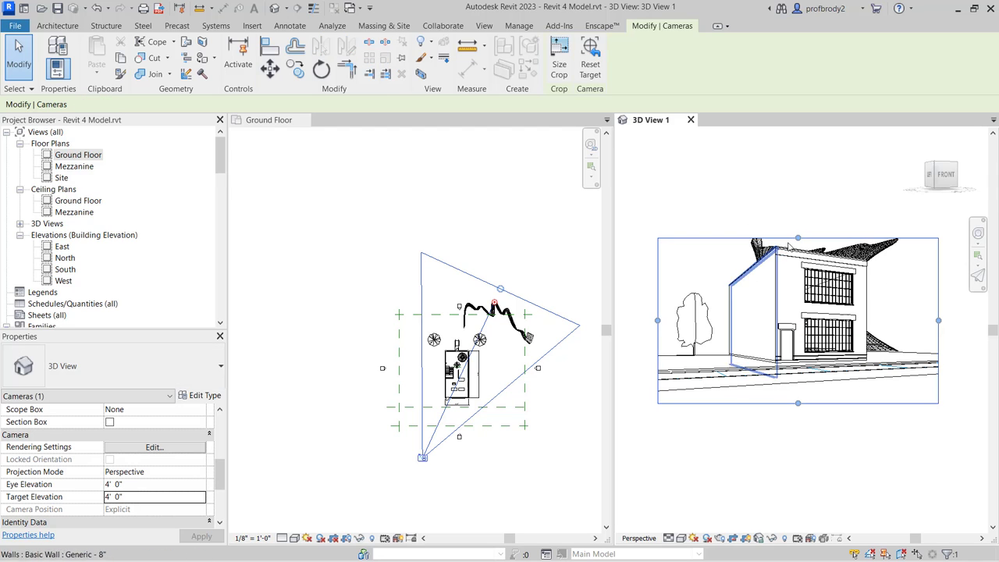
pyautogui.moveTo(797, 237); pyautogui.dragTo(797, 214)
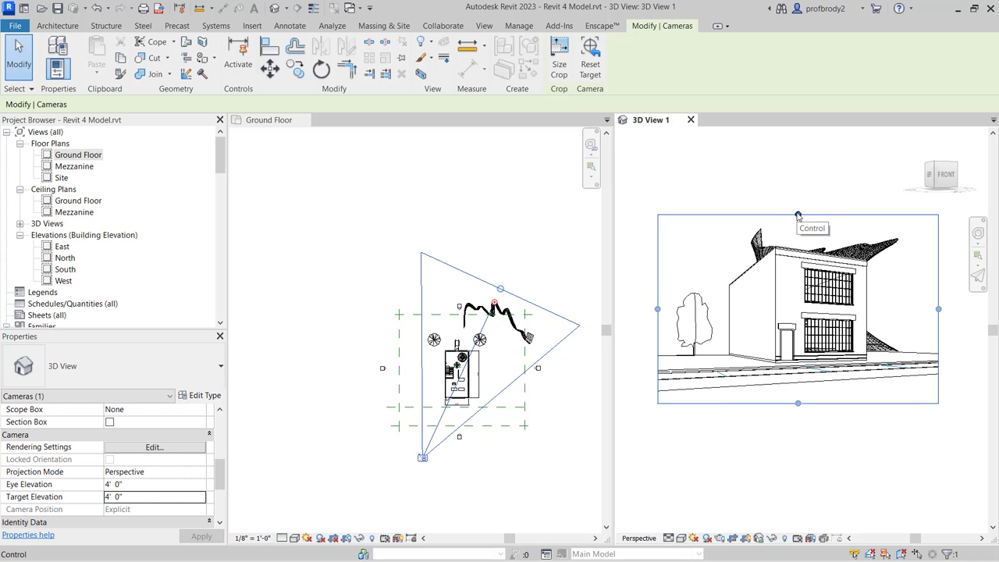
# Shrink the camera view's crop region on all sides to frame only the entrance door and the ground-floor window.
pyautogui.moveTo(798, 216); pyautogui.dragTo(797, 303)
pyautogui.moveTo(657, 353); pyautogui.dragTo(740, 353)
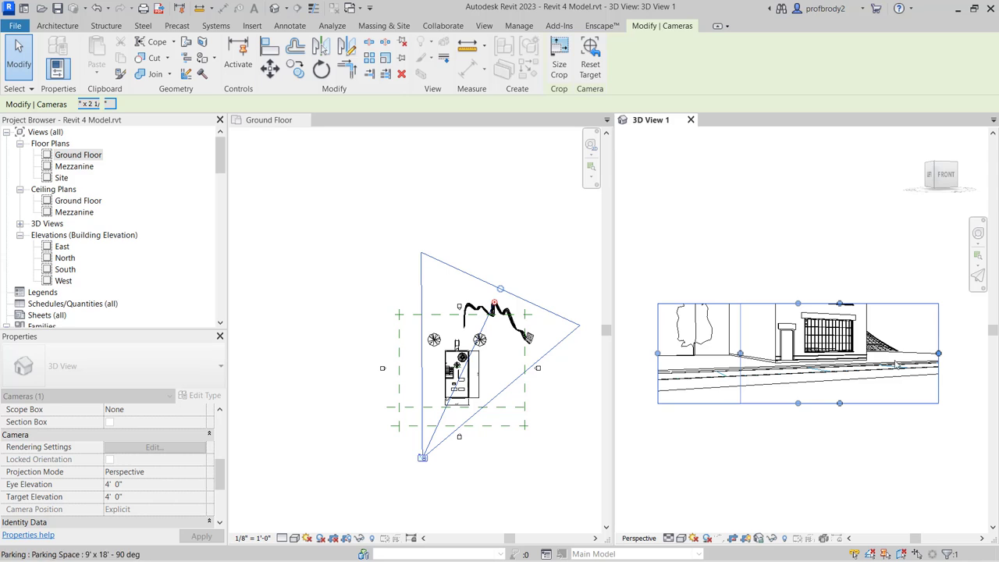
pyautogui.moveTo(936, 354); pyautogui.dragTo(871, 355)
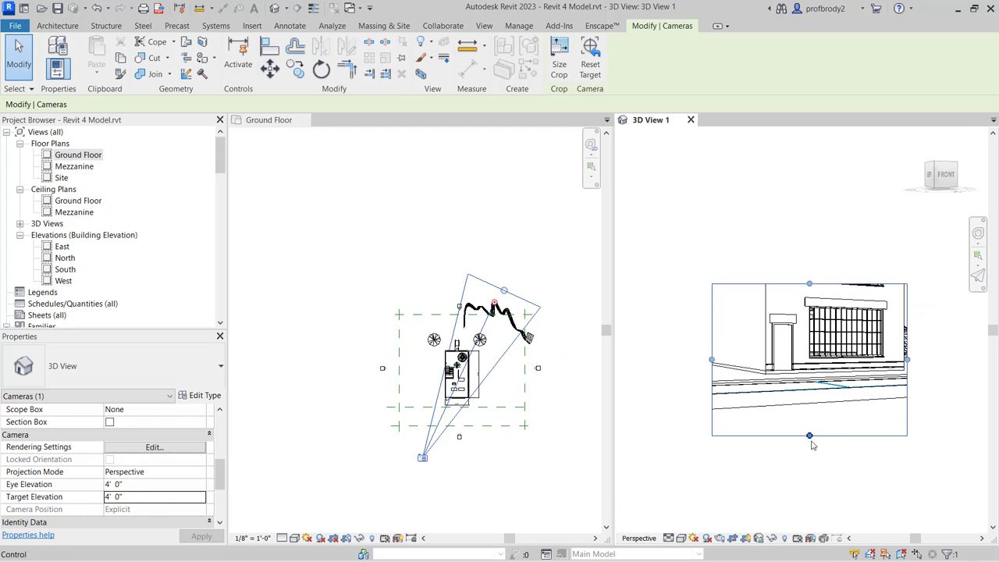
pyautogui.moveTo(809, 435); pyautogui.dragTo(810, 392)
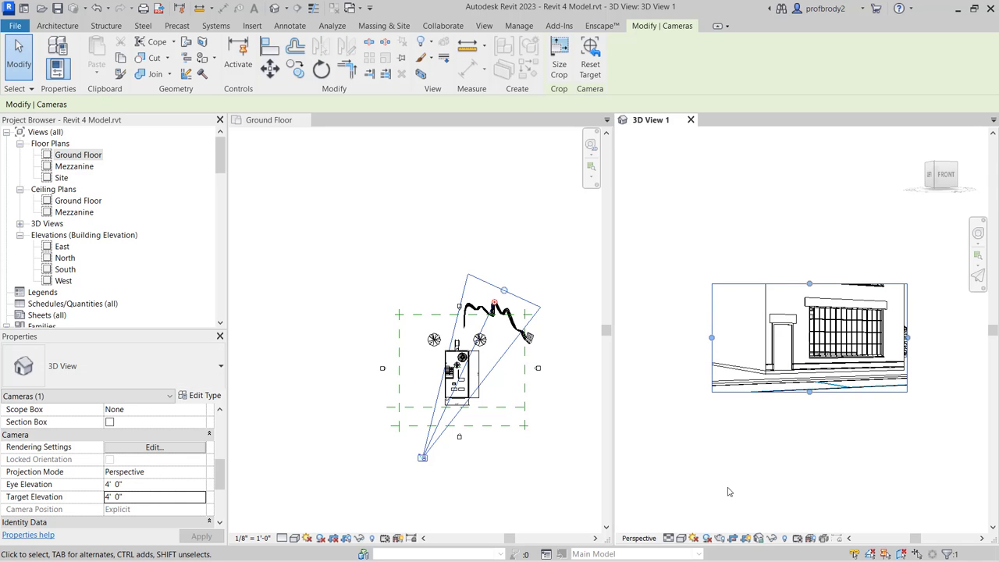
# Switch cropping of 3D View 1 off and on again, and show its crop region boundary.
pyautogui.click(732, 538)
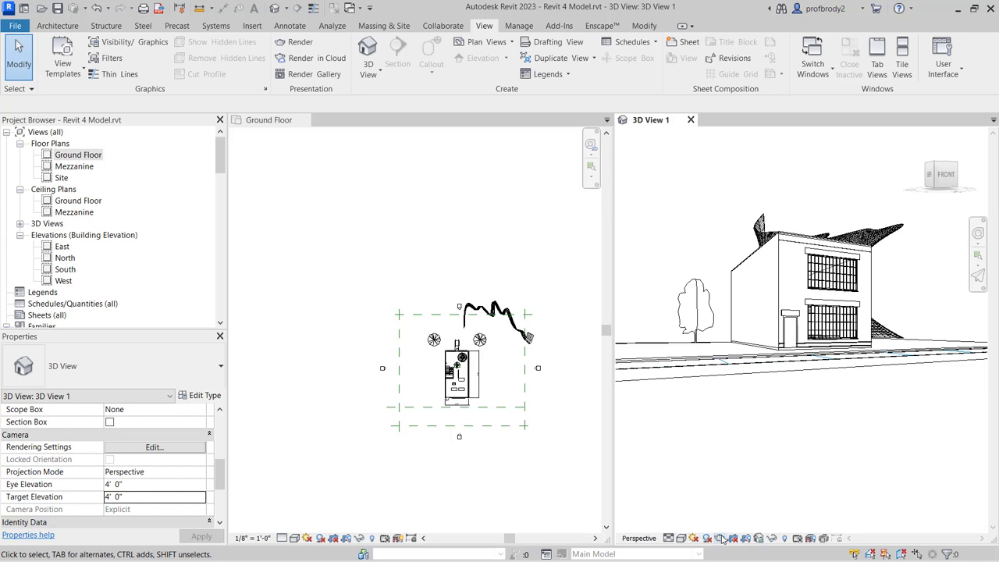
pyautogui.click(734, 538)
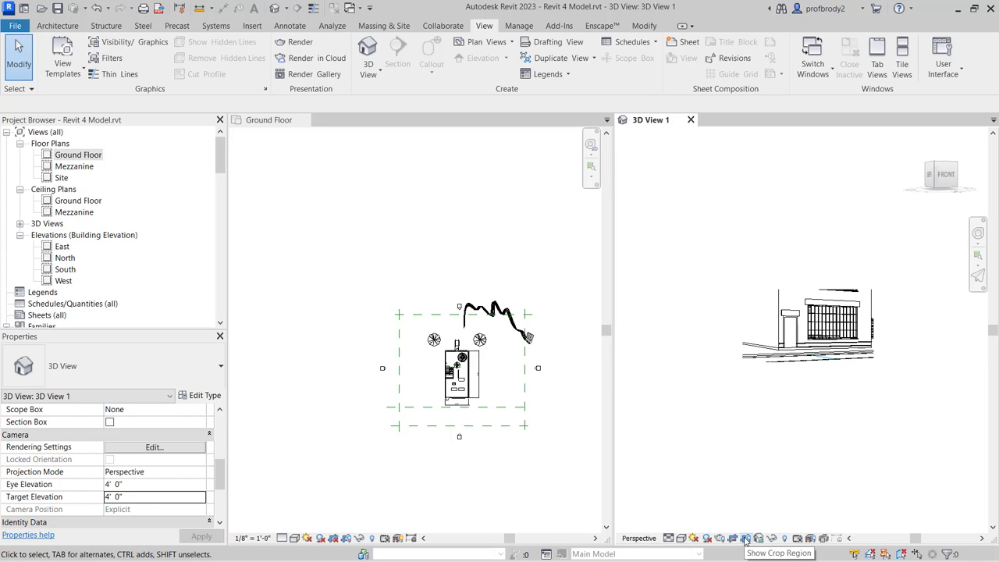
pyautogui.click(745, 538)
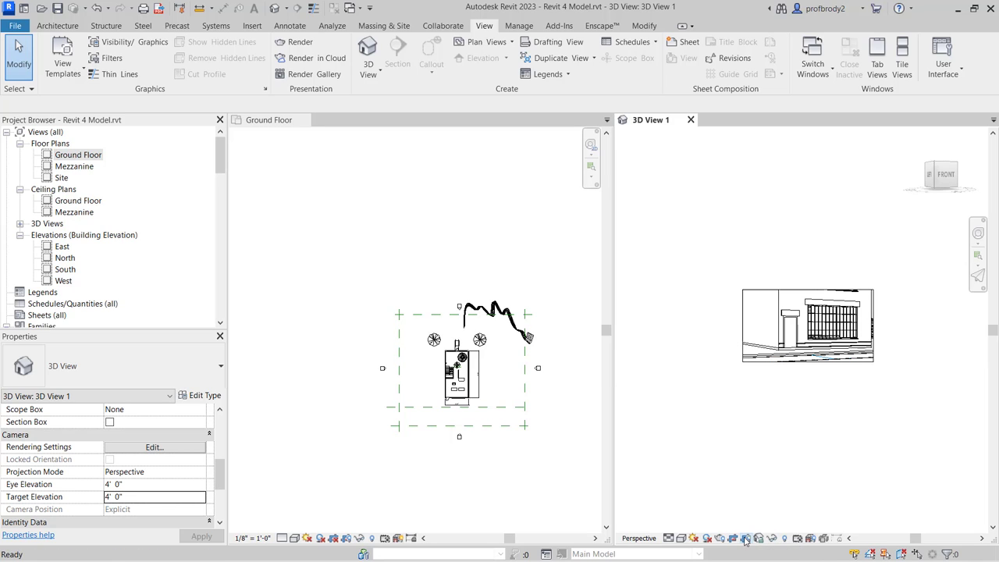
# Enlarge the camera view's crop region on all four sides to frame the whole building, the road and part of the curving structure.
pyautogui.click(764, 368)
pyautogui.moveTo(808, 290); pyautogui.dragTo(807, 225)
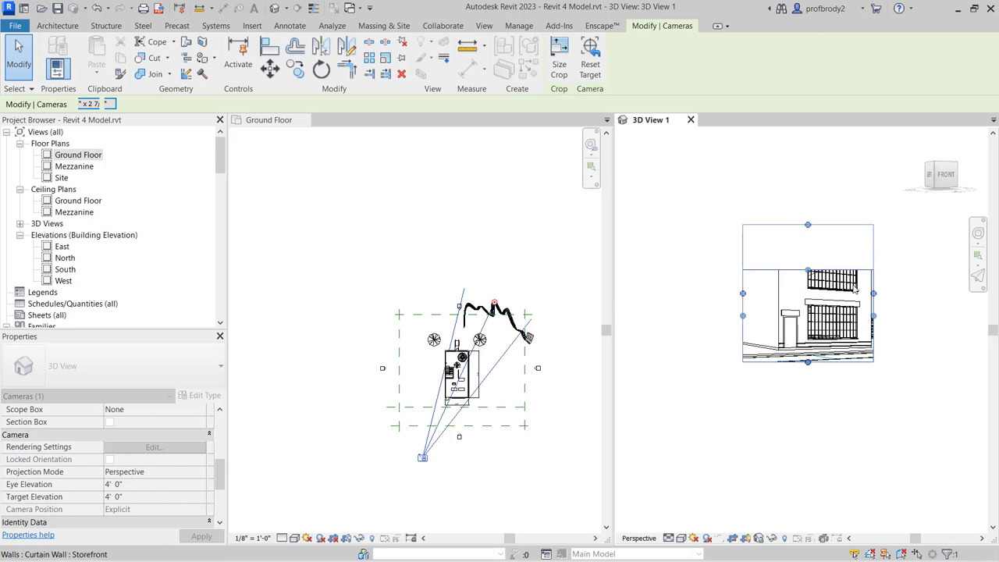
pyautogui.moveTo(873, 294); pyautogui.dragTo(899, 293)
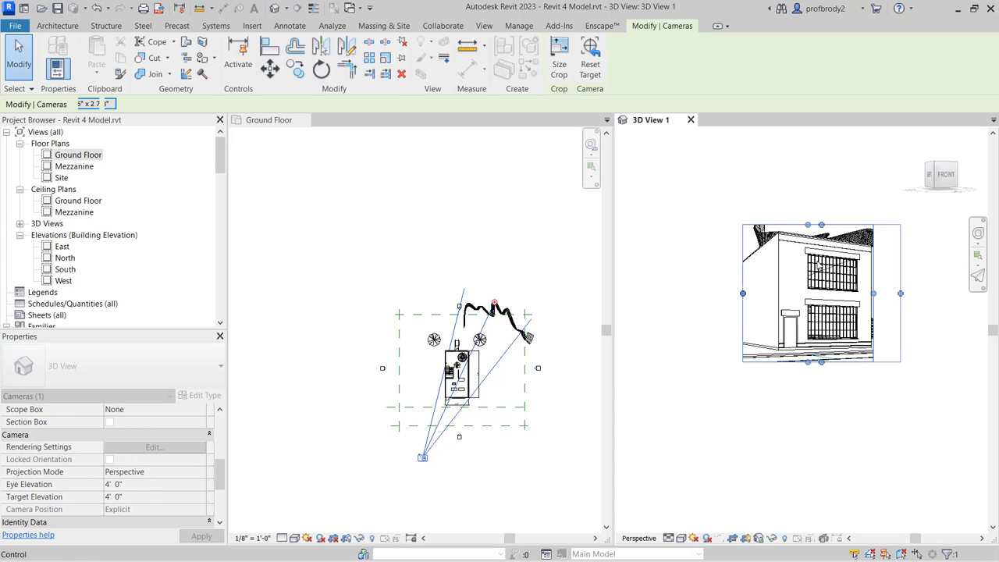
pyautogui.moveTo(742, 293); pyautogui.dragTo(717, 293)
pyautogui.moveTo(808, 225); pyautogui.dragTo(807, 202)
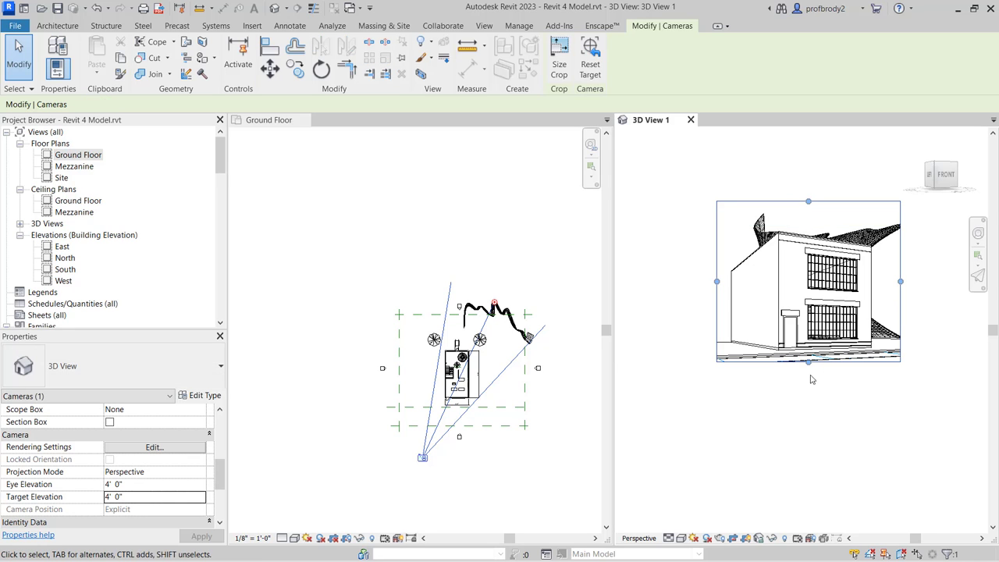
pyautogui.moveTo(807, 367); pyautogui.dragTo(807, 385)
pyautogui.click(775, 411)
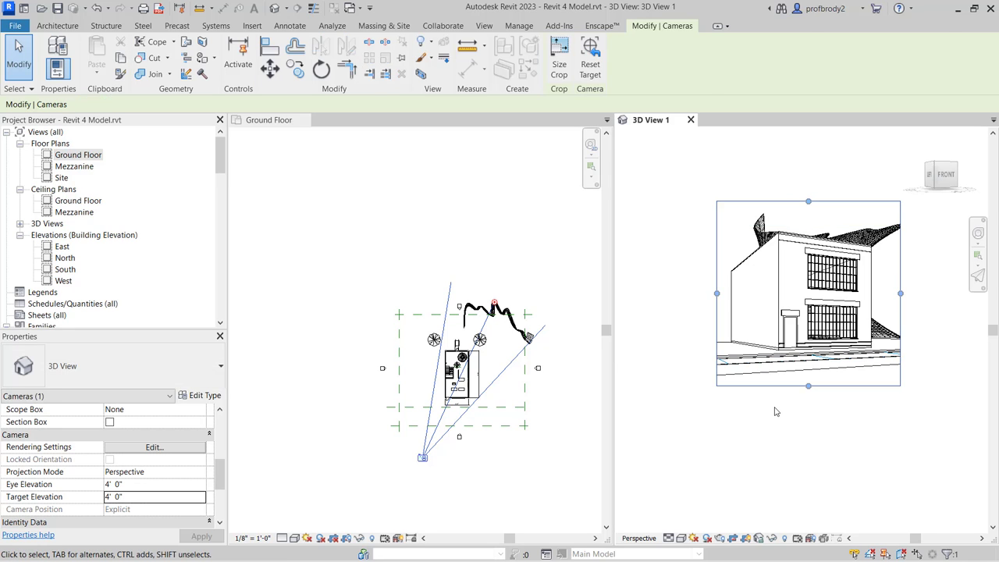
# Switch to the Ground Floor plan, show its crop region and turn on Crop View.
pyautogui.scroll(2, 827, 261)
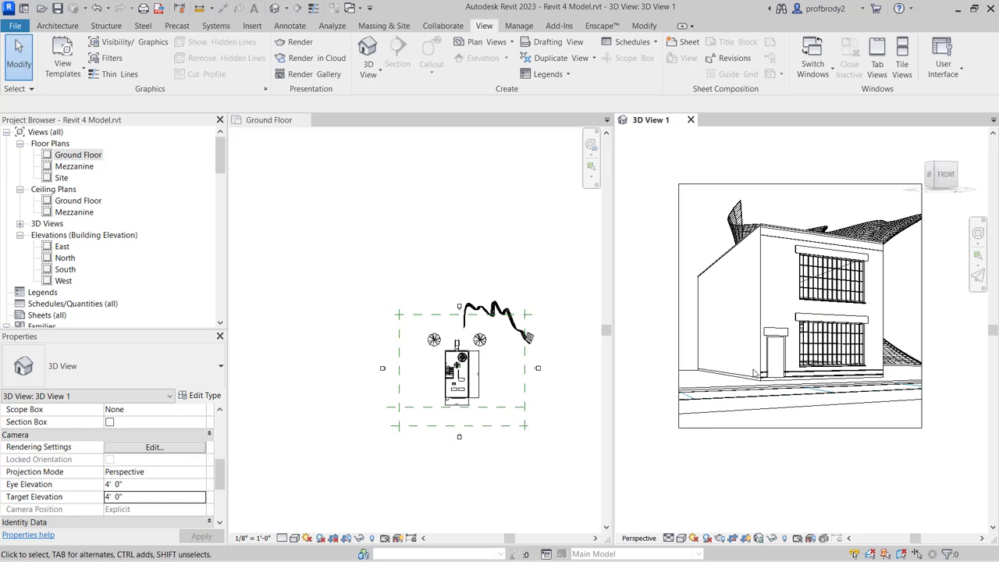
pyautogui.click(450, 465)
pyautogui.scroll(3, 413, 461)
pyautogui.moveTo(413, 461); pyautogui.dragTo(359, 417, button='middle')
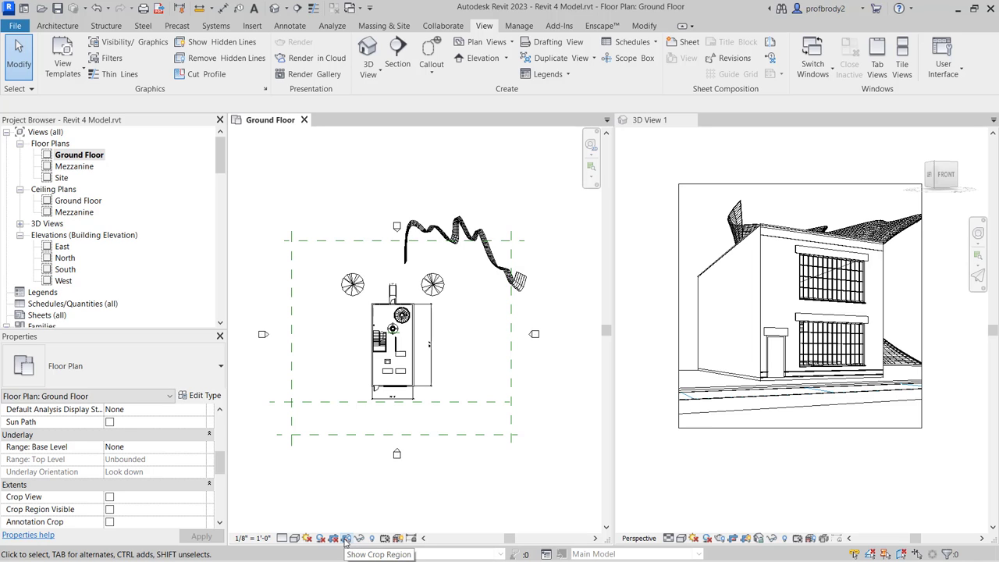
pyautogui.click(346, 540)
pyautogui.click(334, 538)
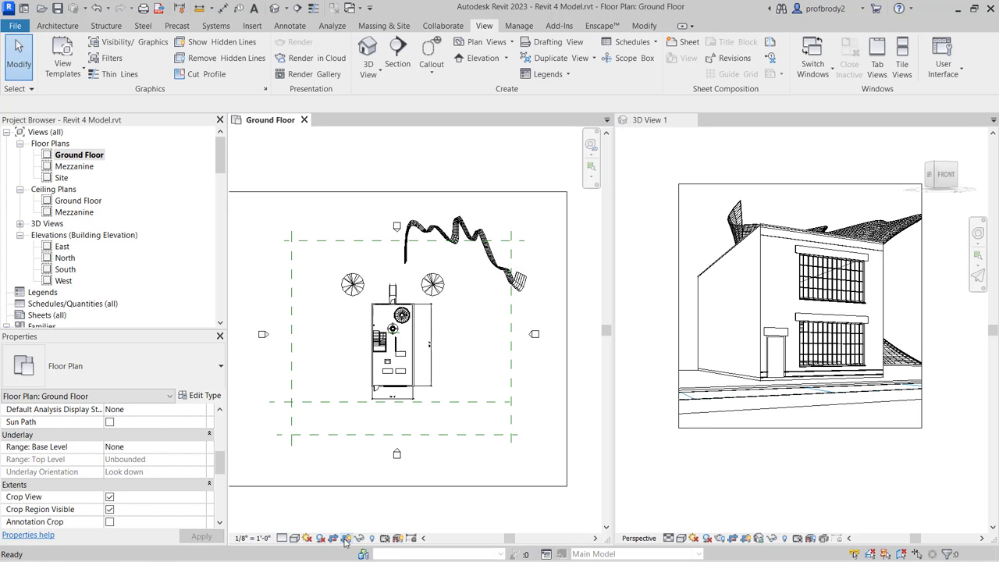
# Shrink the Ground Floor plan's crop region vertically to a narrow band across the spiral stair at the building's rear.
pyautogui.scroll(-2, 384, 441)
pyautogui.moveTo(384, 442); pyautogui.dragTo(454, 464, button='middle')
pyautogui.click(433, 469)
pyautogui.moveTo(445, 472); pyautogui.dragTo(440, 334)
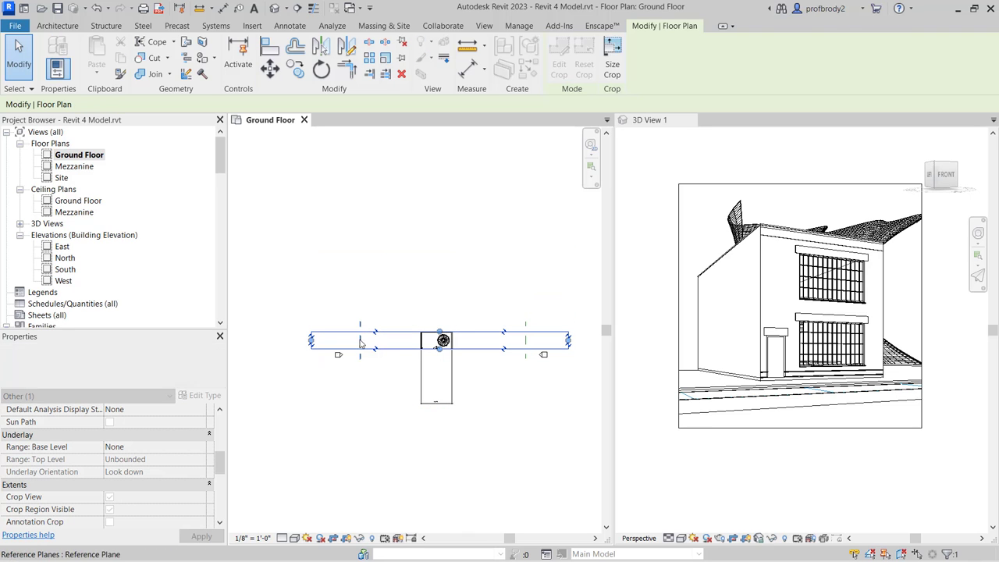
# Split the plan's crop region into two horizontal bands, and restore it to a single region.
pyautogui.click(313, 341)
pyautogui.click(378, 293)
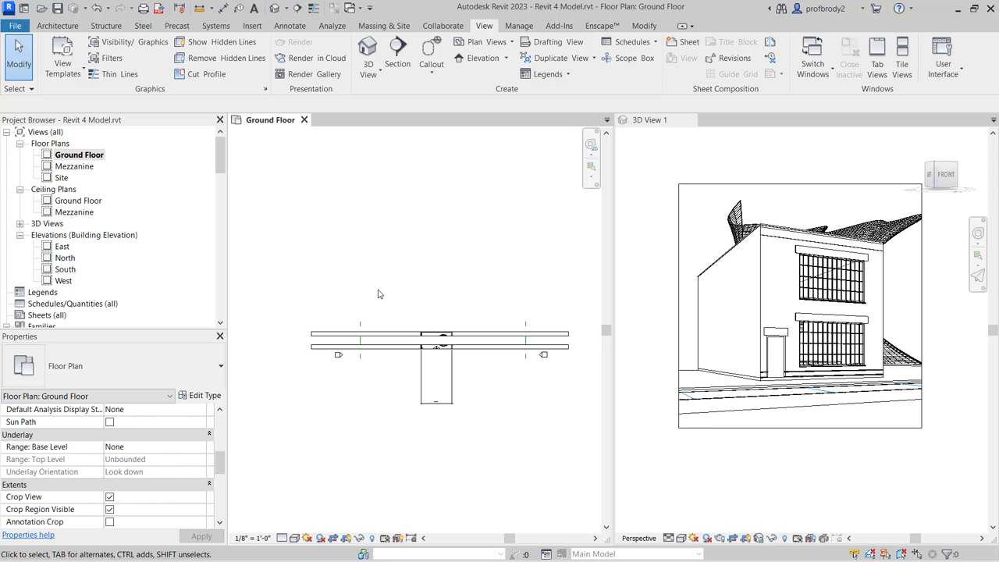
pyautogui.click(311, 341)
pyautogui.moveTo(442, 341); pyautogui.dragTo(446, 340)
# Tighten the Ground Floor plan's crop region on its sides so that it closely frames the spiral stair.
pyautogui.scroll(4, 437, 343)
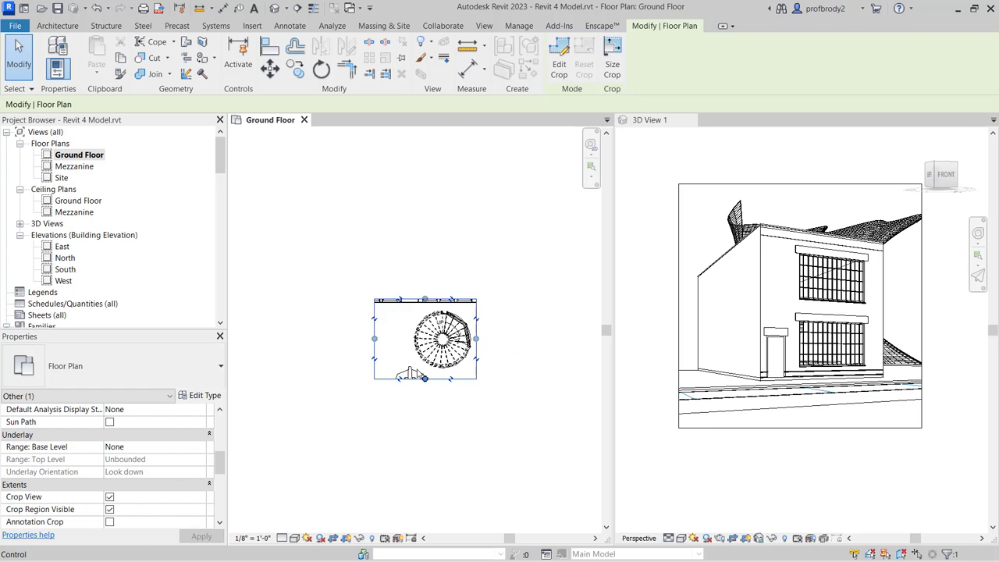
pyautogui.scroll(3, 416, 369)
pyautogui.moveTo(330, 310); pyautogui.dragTo(354, 310)
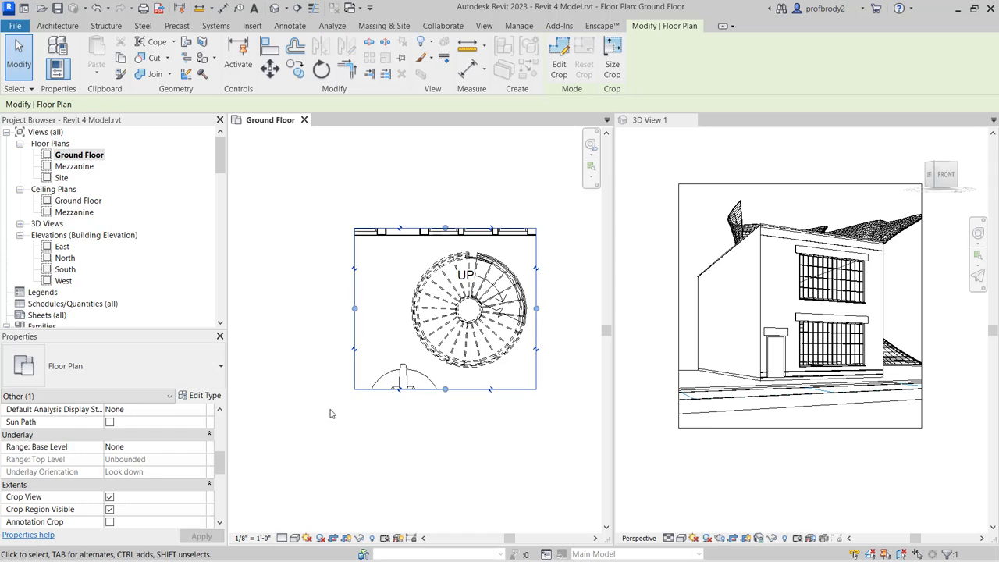
# Turn off Crop View and hide the crop region in the Ground Floor plan.
pyautogui.click(335, 538)
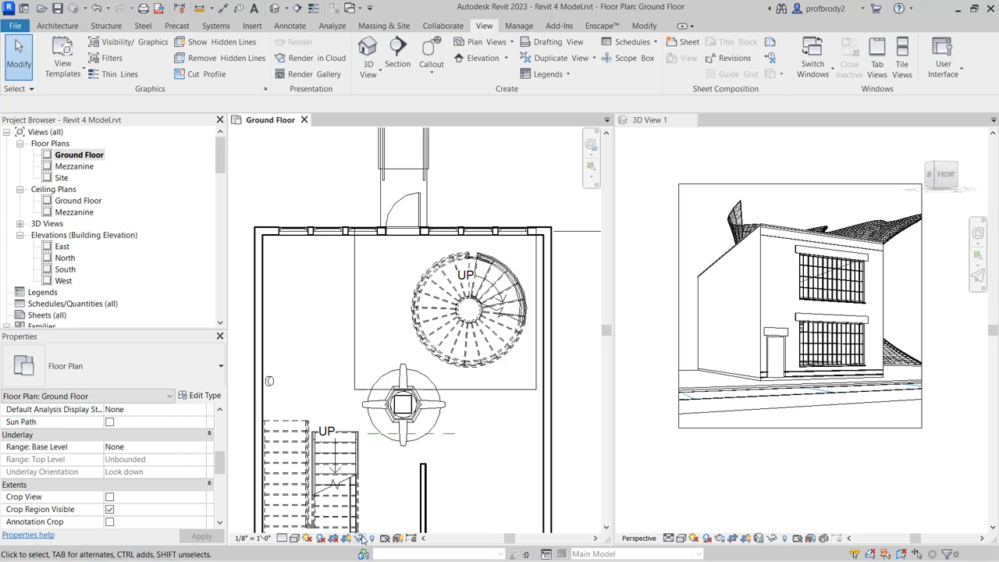
pyautogui.scroll(-4, 437, 453)
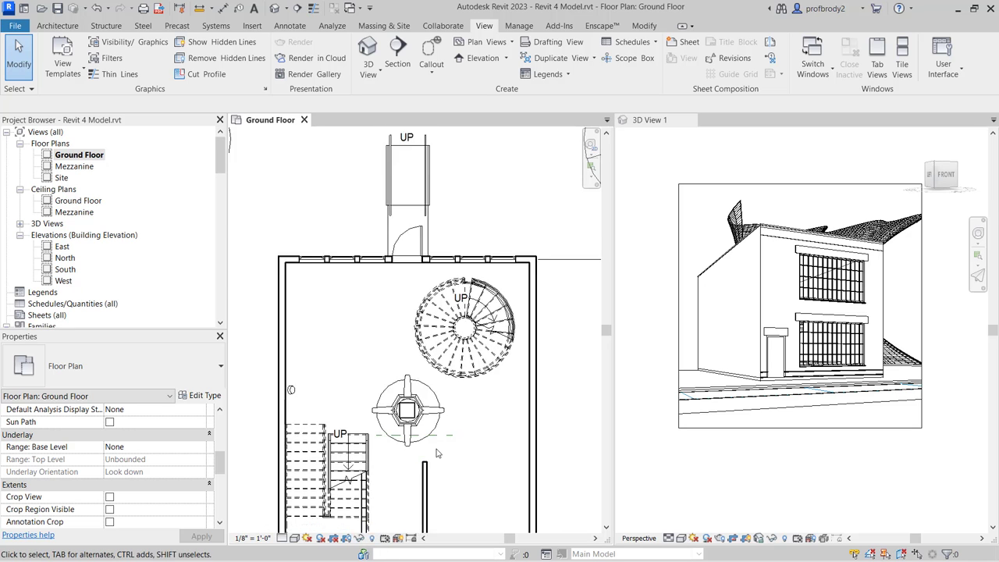
pyautogui.scroll(-3, 437, 453)
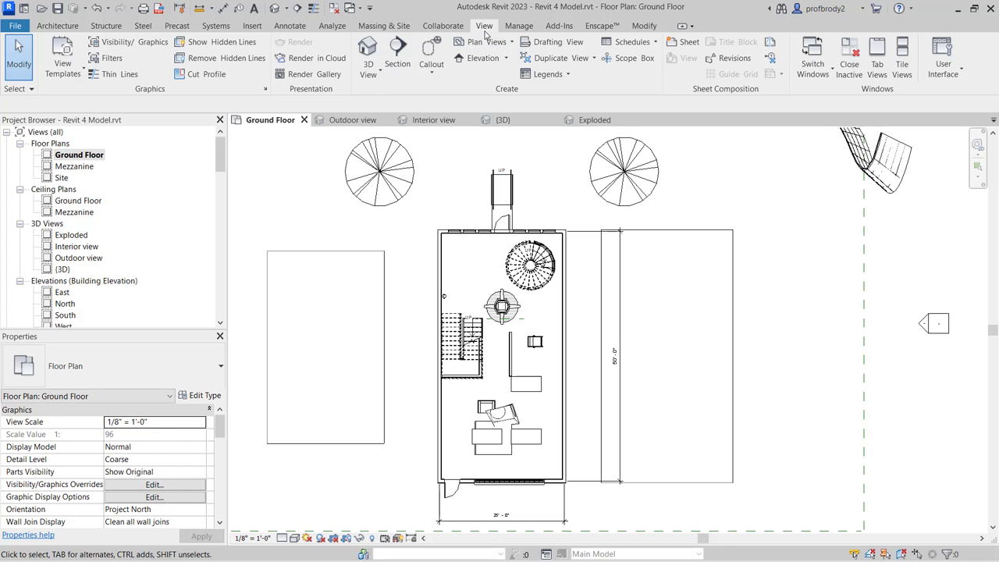
# Place a north-south building section through the middle of the plan, and pull its far depth in to just past the east wall.
pyautogui.click(398, 54)
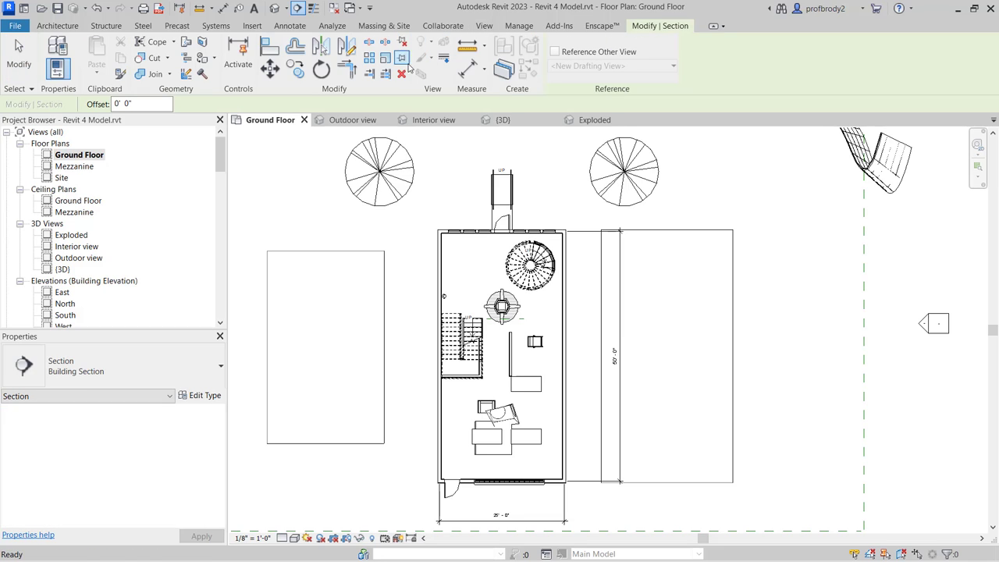
pyautogui.click(500, 156)
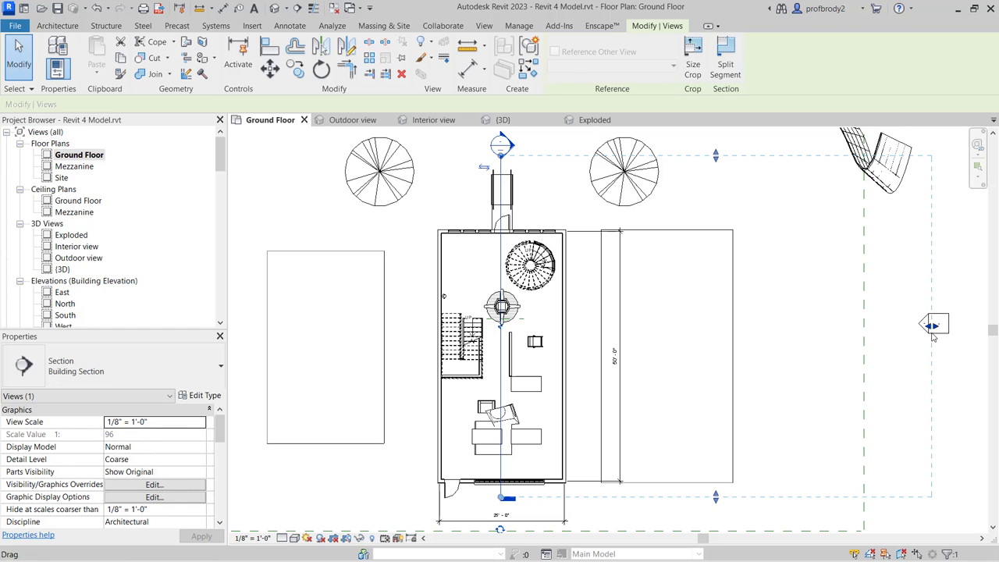
pyautogui.moveTo(932, 327); pyautogui.dragTo(590, 325)
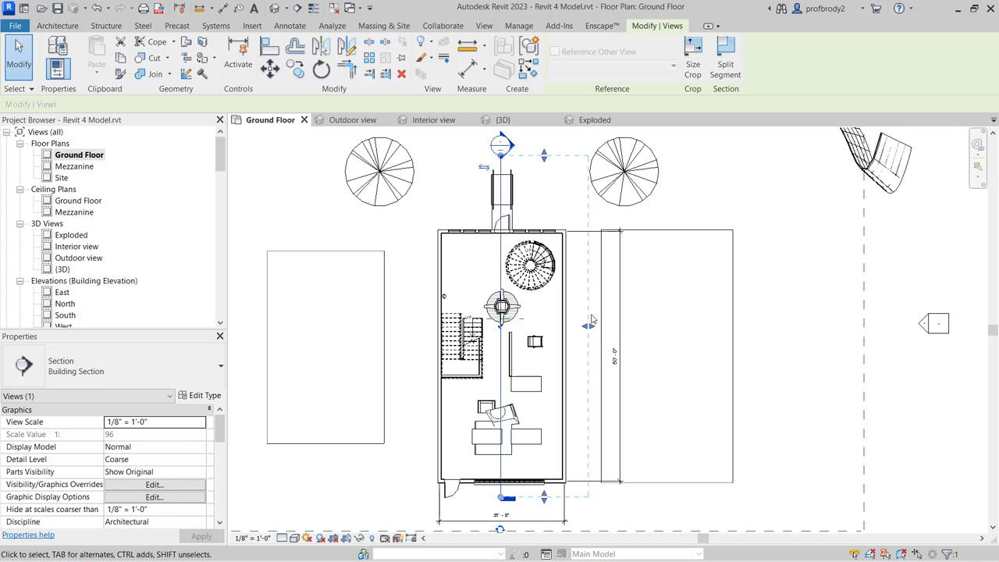
# Pull the building section's far depth and north end slightly closer to the building, and open the section view.
pyautogui.moveTo(590, 328)
pyautogui.mouseDown()
pyautogui.moveTo(552, 326)
pyautogui.moveTo(580, 325)
pyautogui.mouseUp()
pyautogui.moveTo(544, 160)
pyautogui.mouseDown()
pyautogui.moveTo(546, 211)
pyautogui.moveTo(537, 167)
pyautogui.mouseUp()
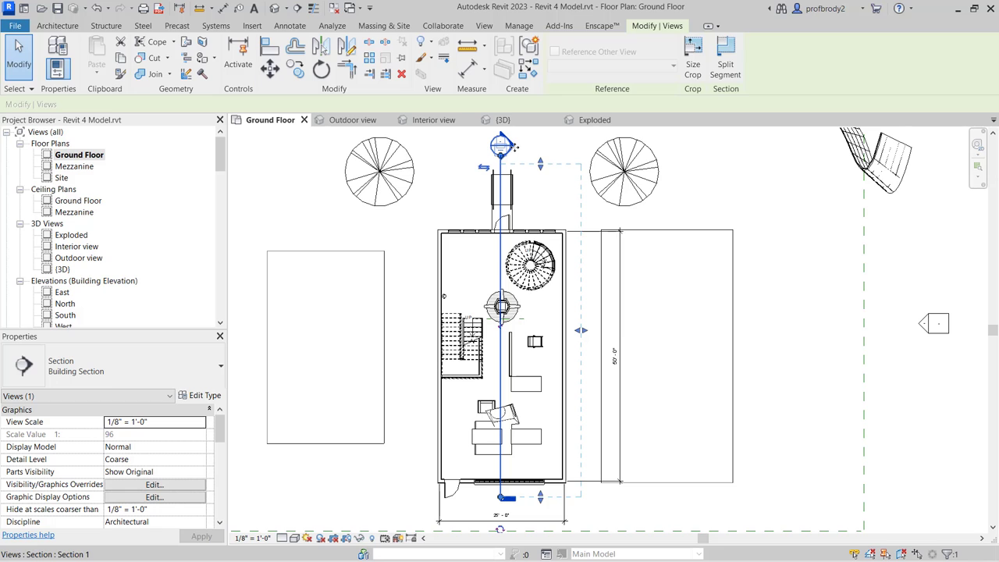
pyautogui.press('Escape')
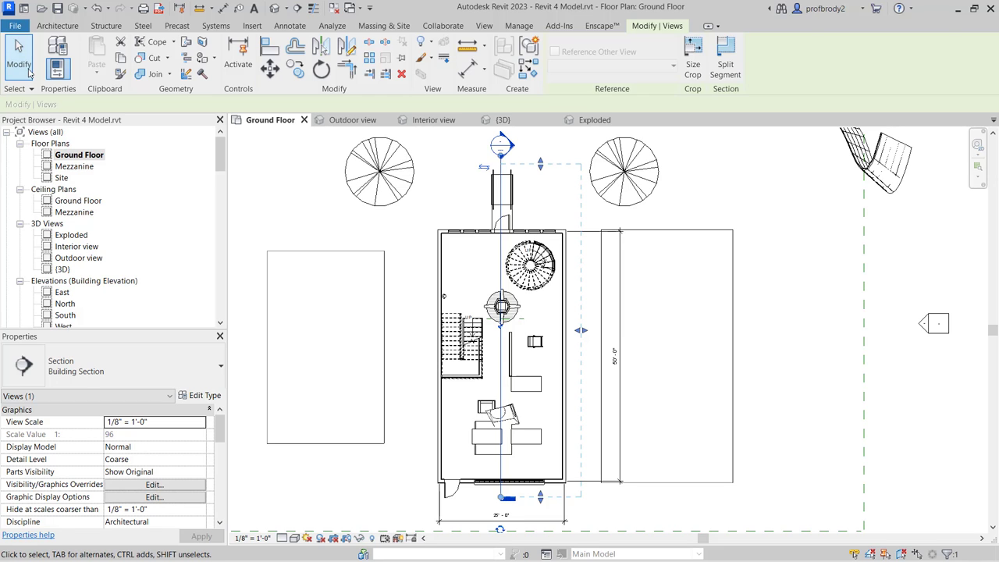
pyautogui.rightClick(513, 149)
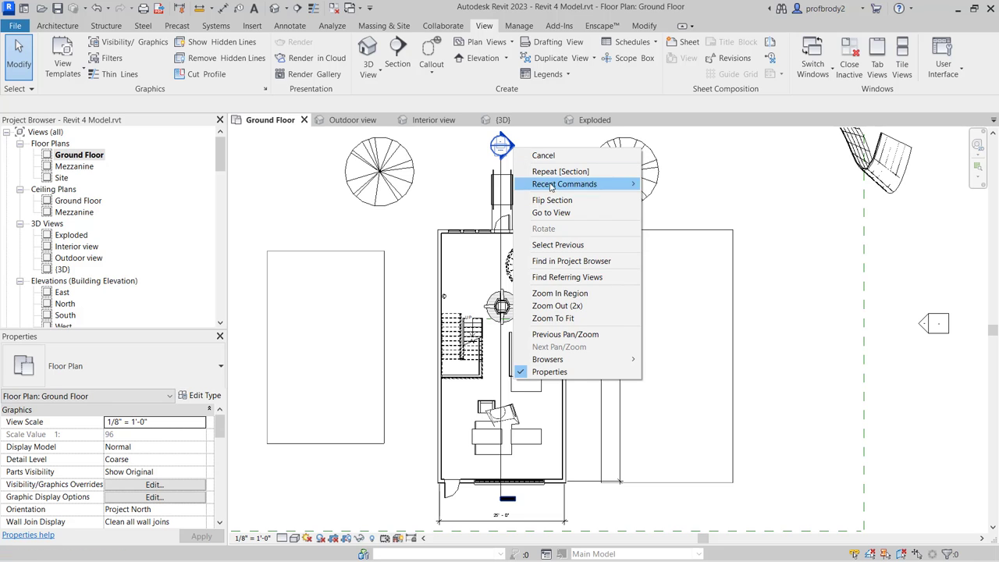
pyautogui.click(558, 213)
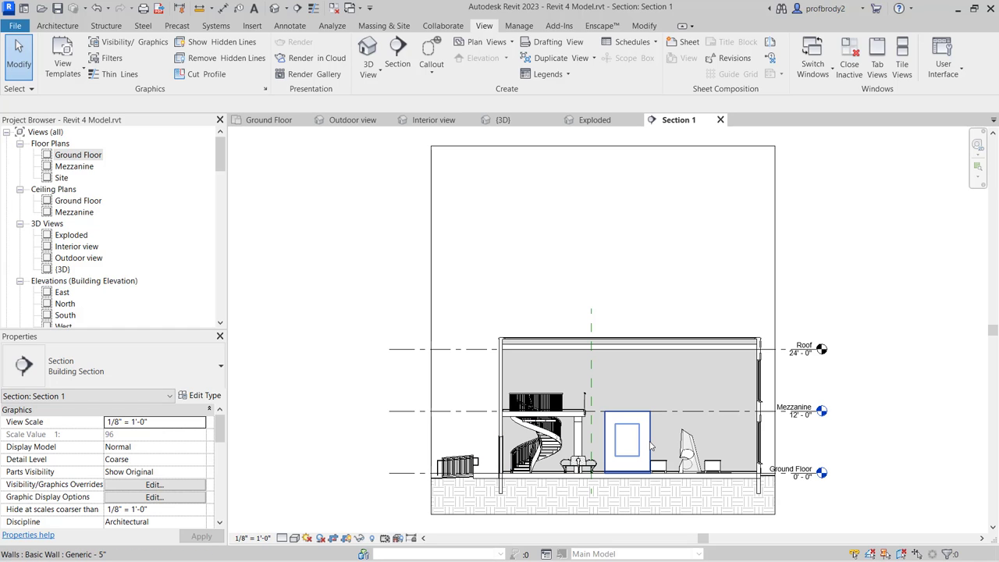
# Tighten the section view's crop region to just above the roof and just below the foundation walls.
pyautogui.click(592, 147)
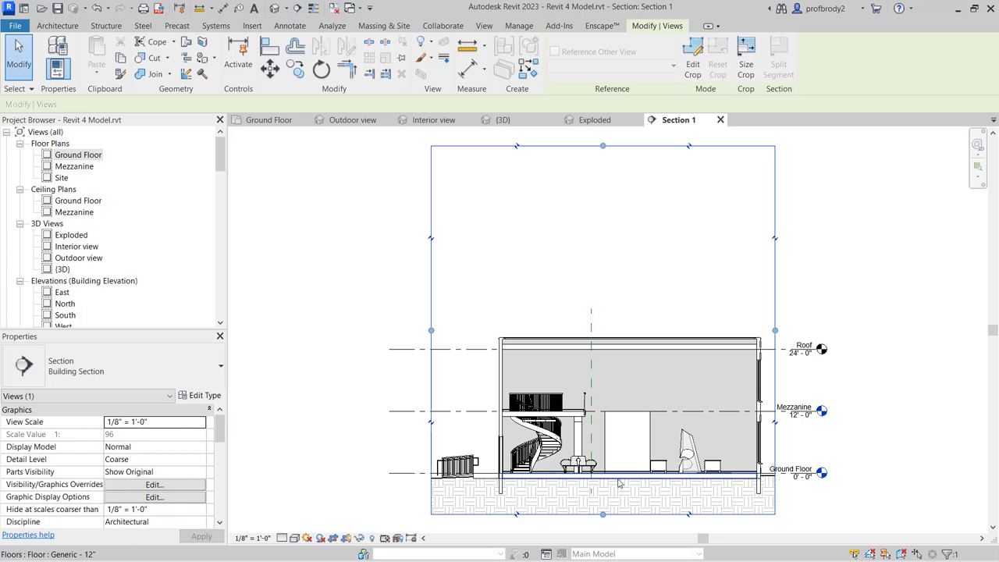
pyautogui.moveTo(602, 514); pyautogui.dragTo(602, 500)
pyautogui.moveTo(603, 146); pyautogui.dragTo(597, 323)
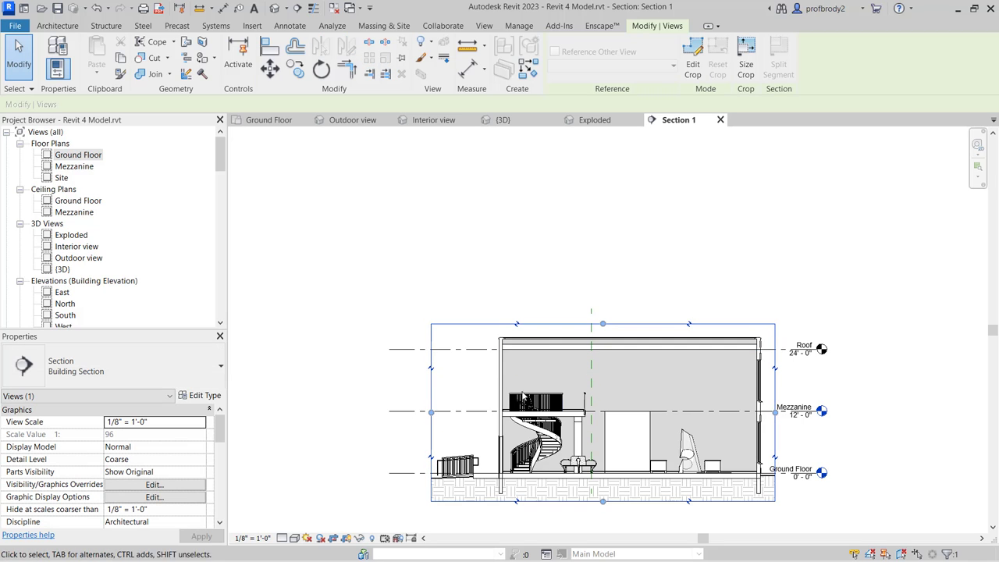
pyautogui.scroll(1, 539, 396)
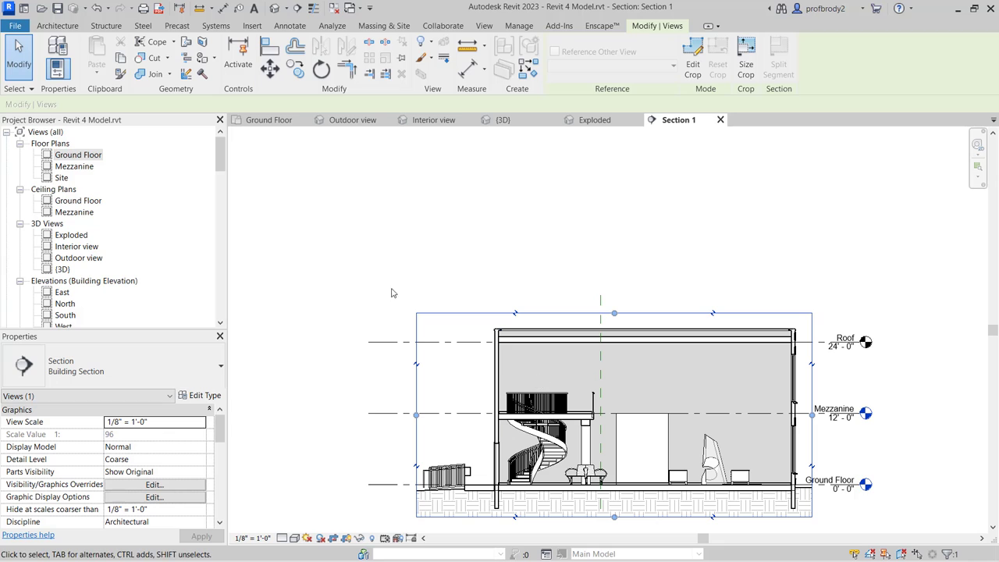
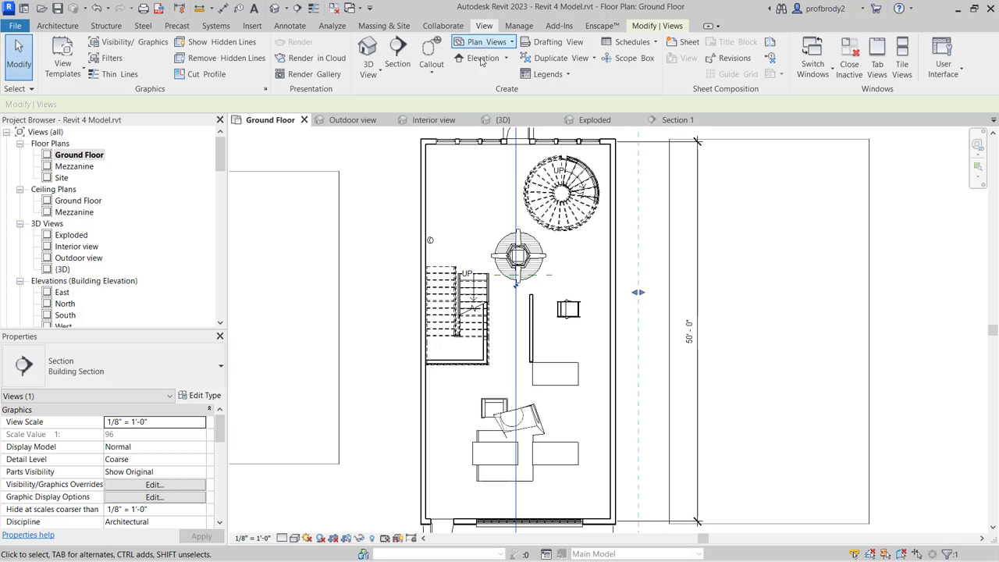
# Place an Interior Elevation marker facing the west wall, beside the furniture in the southwest part of the Ground Floor plan.
pyautogui.click(506, 59)
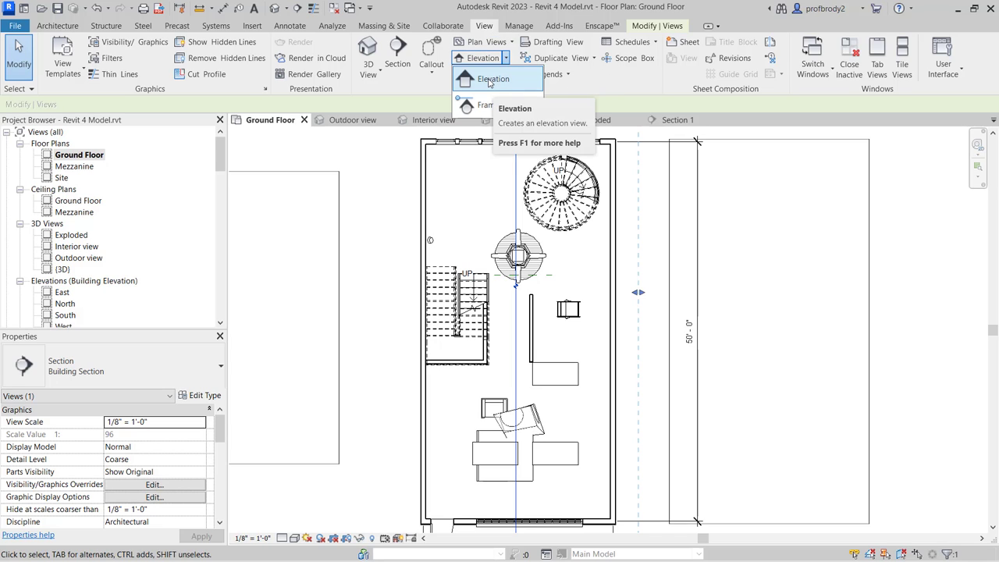
pyautogui.click(490, 80)
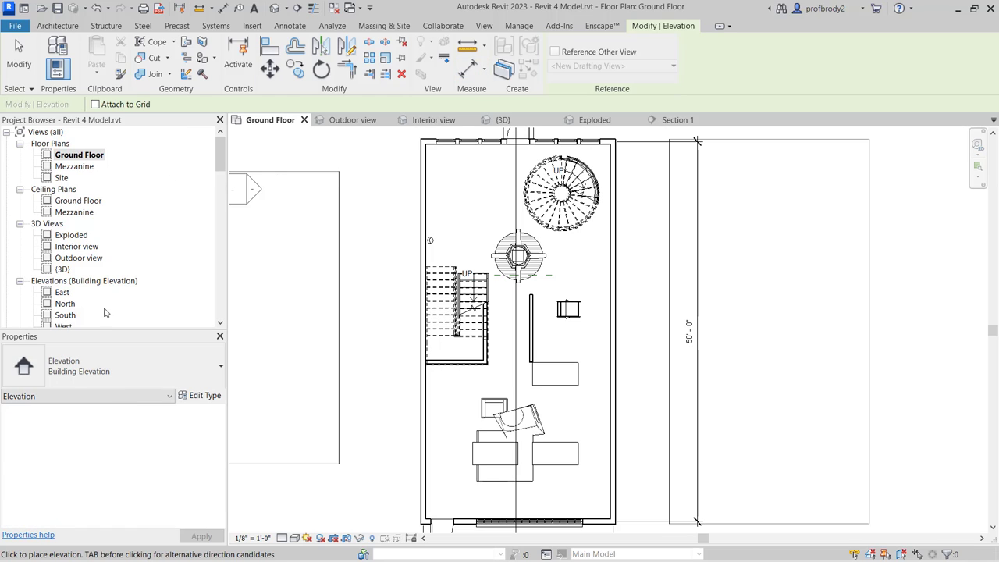
pyautogui.click(157, 373)
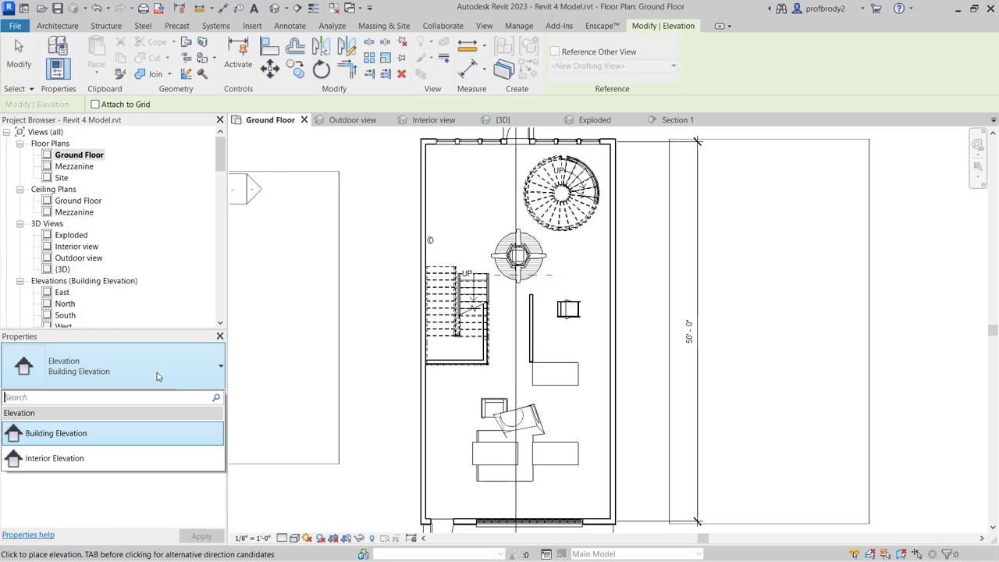
pyautogui.click(53, 458)
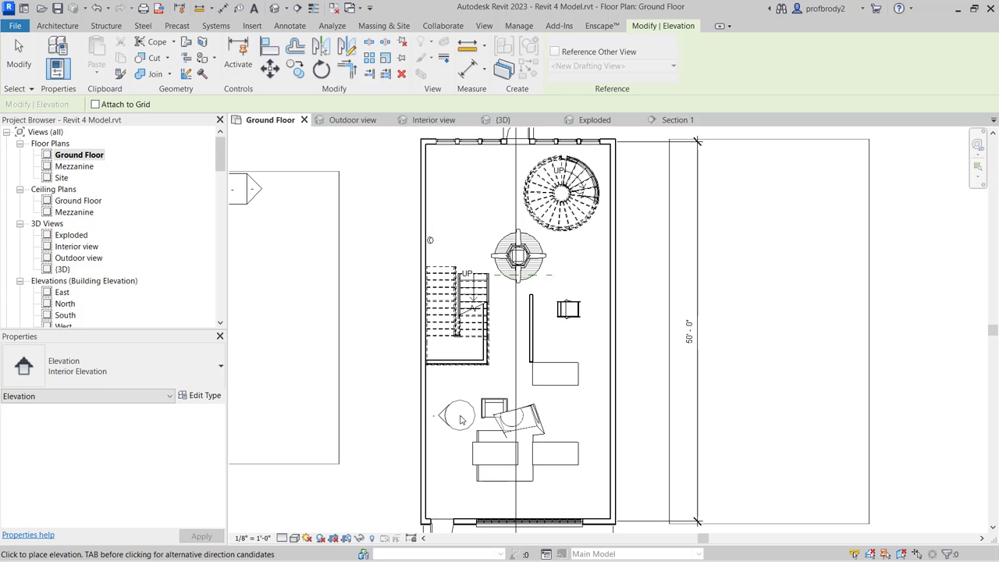
pyautogui.scroll(-4, 460, 420)
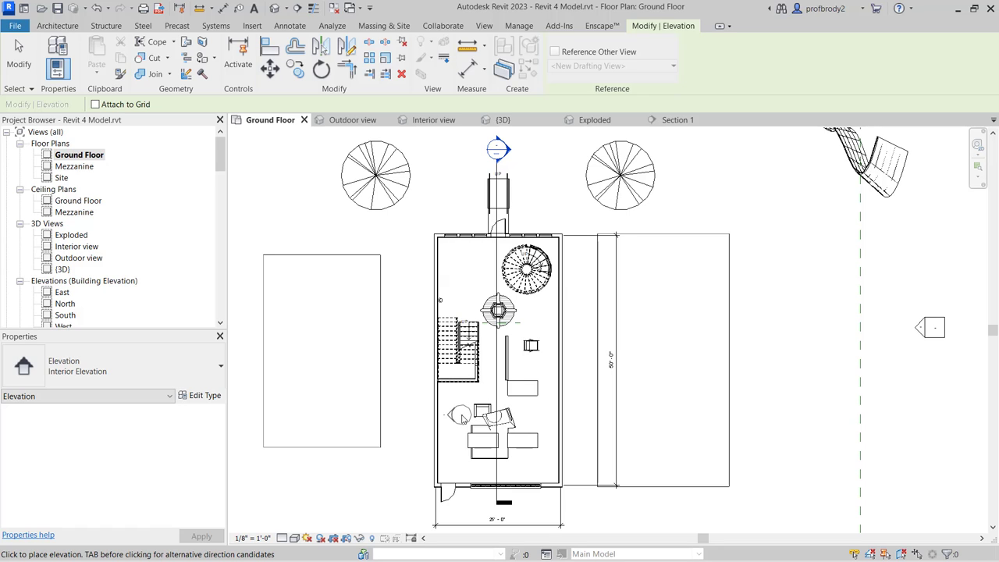
pyautogui.click(460, 417)
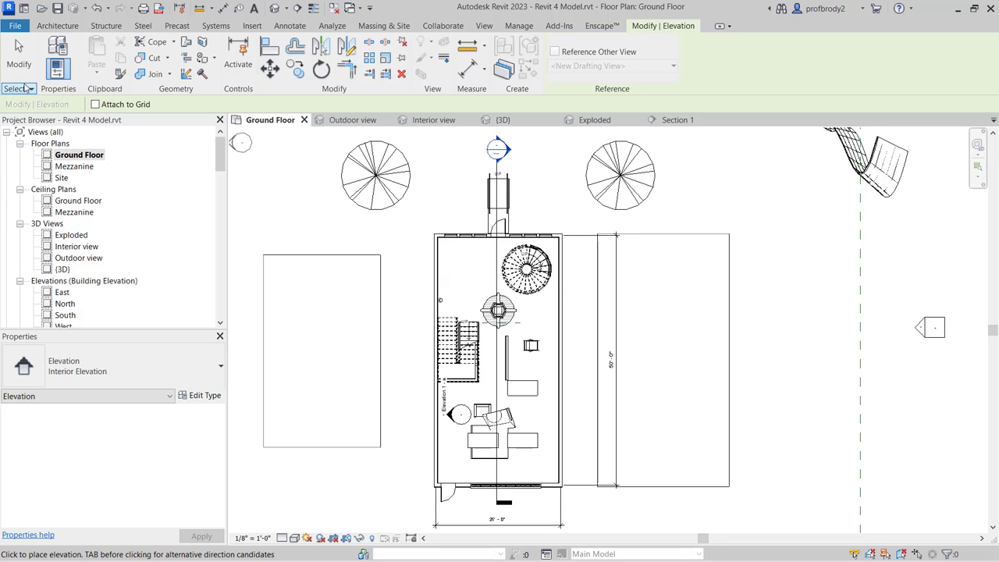
pyautogui.click(19, 59)
# Extend the interior elevation's cut line to the north wall and shift it east near the plan's centre, and open its view.
pyautogui.scroll(1, 434, 400)
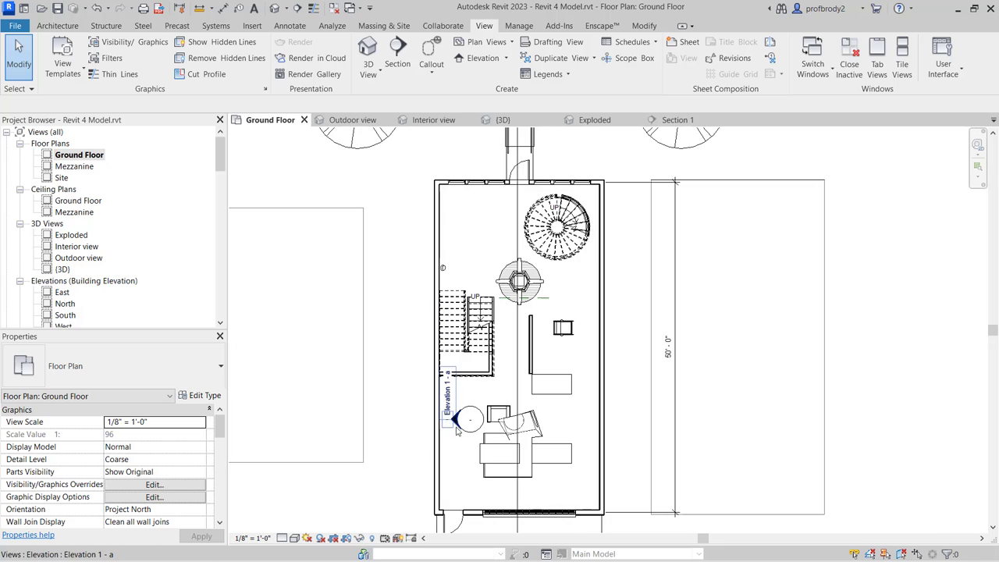
pyautogui.click(457, 425)
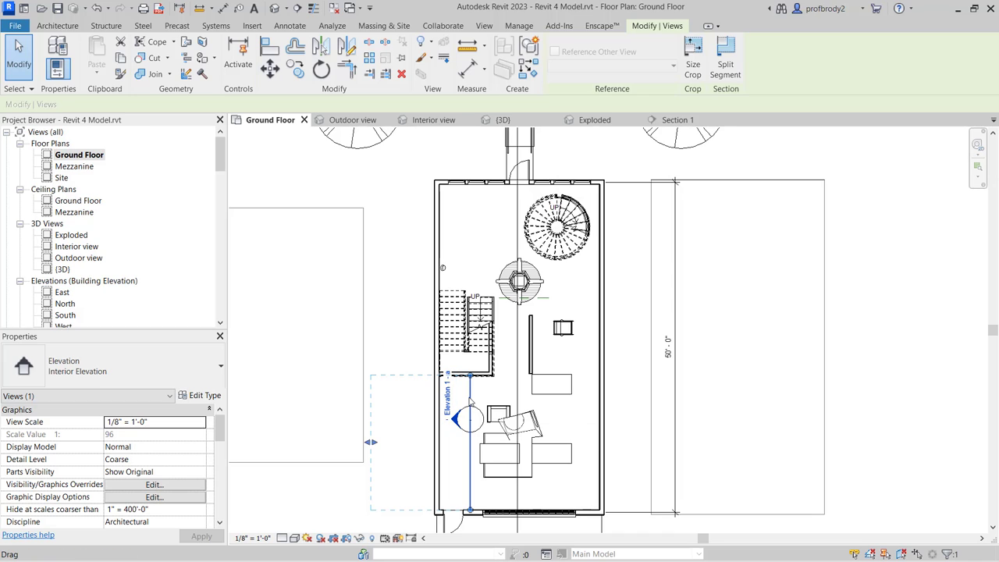
pyautogui.moveTo(469, 400); pyautogui.dragTo(505, 184)
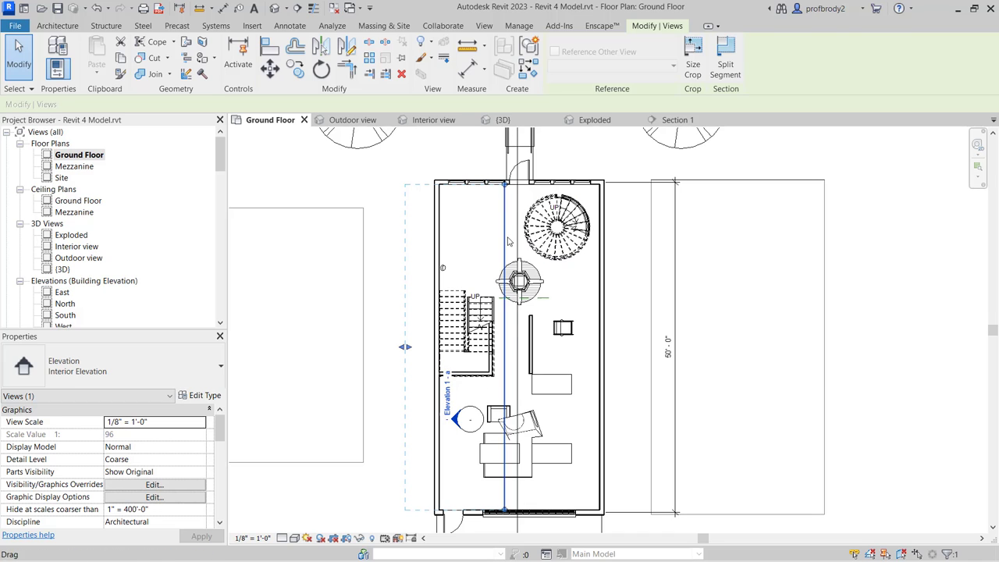
pyautogui.rightClick(454, 420)
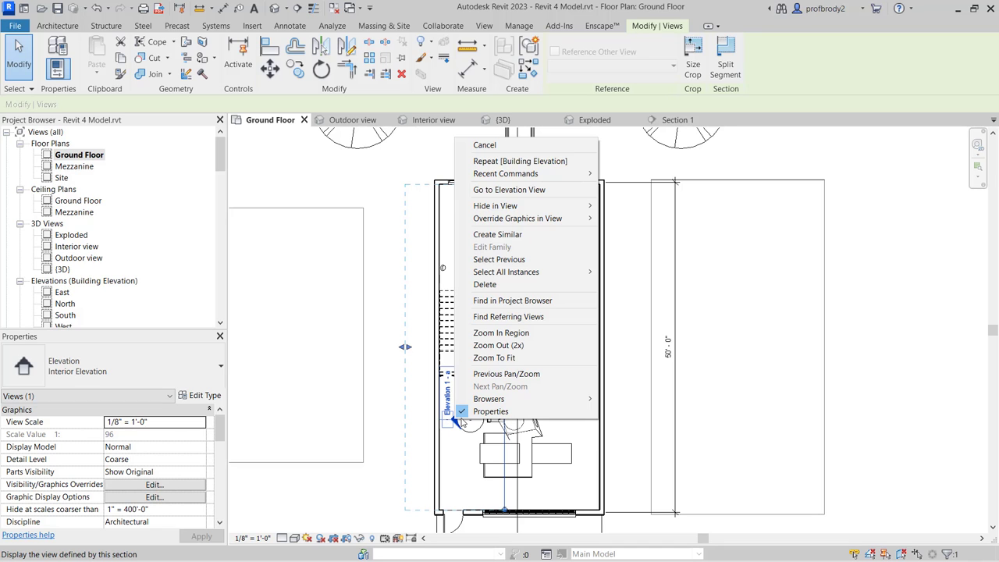
pyautogui.click(503, 191)
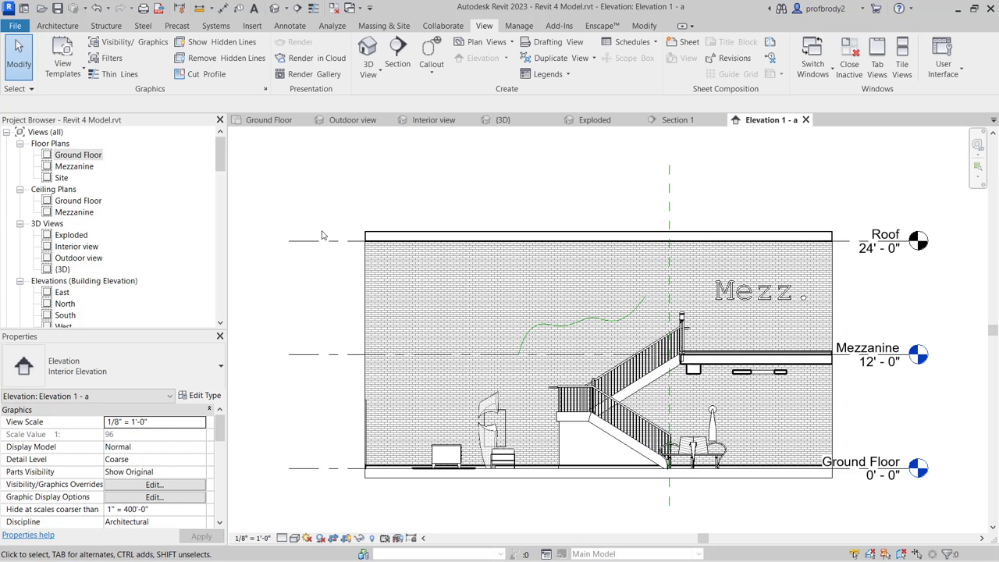
# Crop the interior elevation so its upper edge meets the Roof level and its lower edge the Ground Floor level.
pyautogui.click(367, 285)
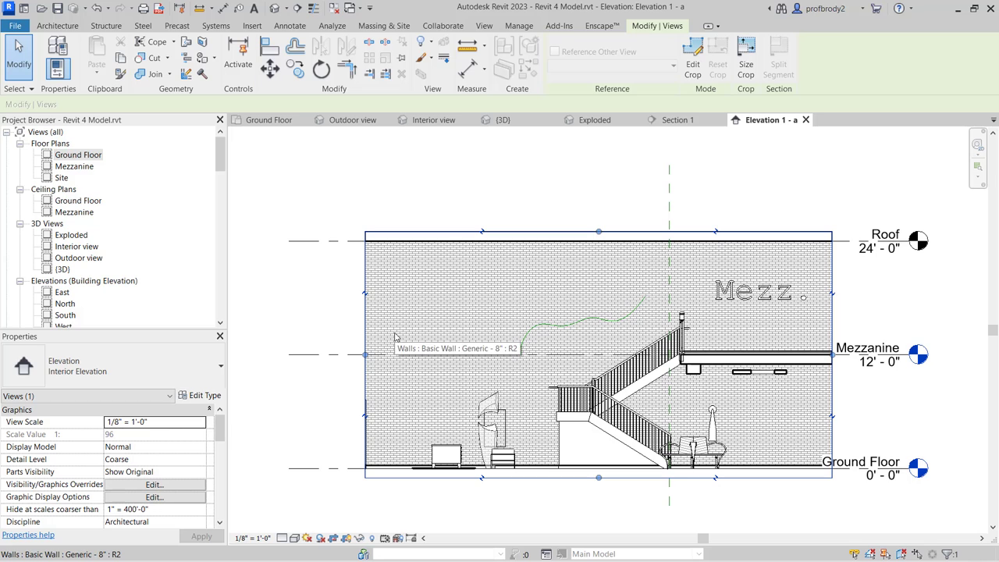
pyautogui.scroll(2, 601, 234)
pyautogui.click(594, 234)
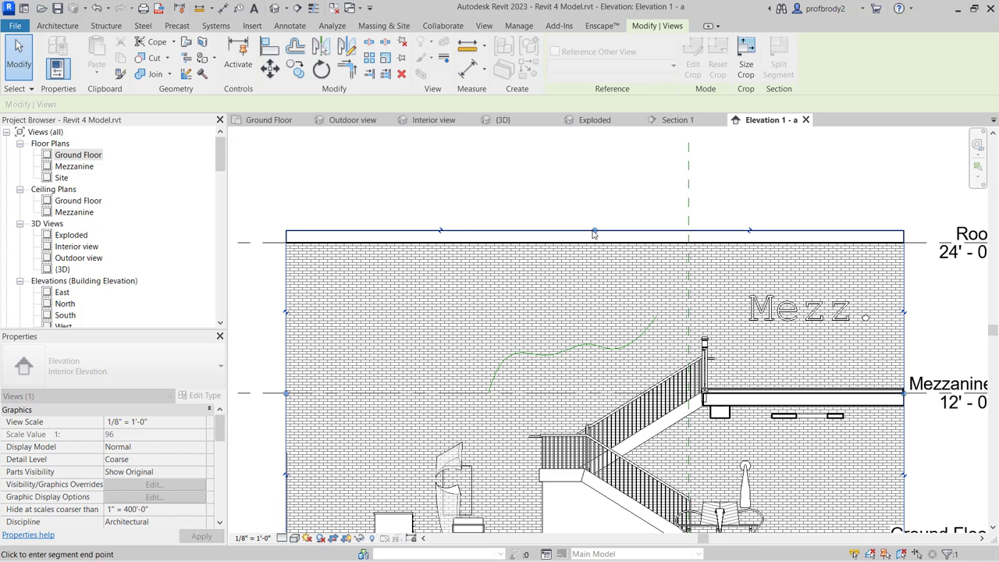
pyautogui.click(594, 241)
pyautogui.scroll(-2, 634, 311)
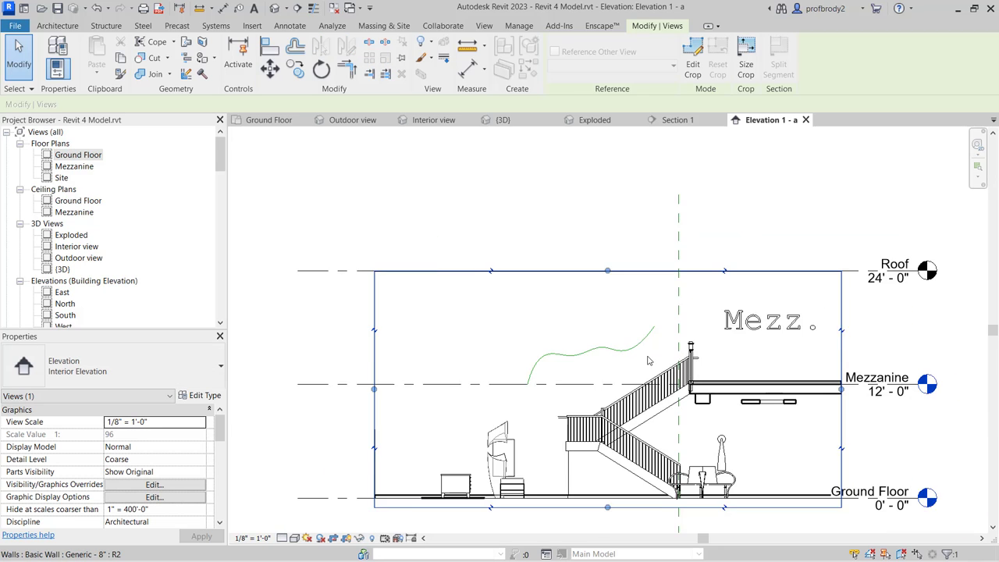
pyautogui.click(598, 450)
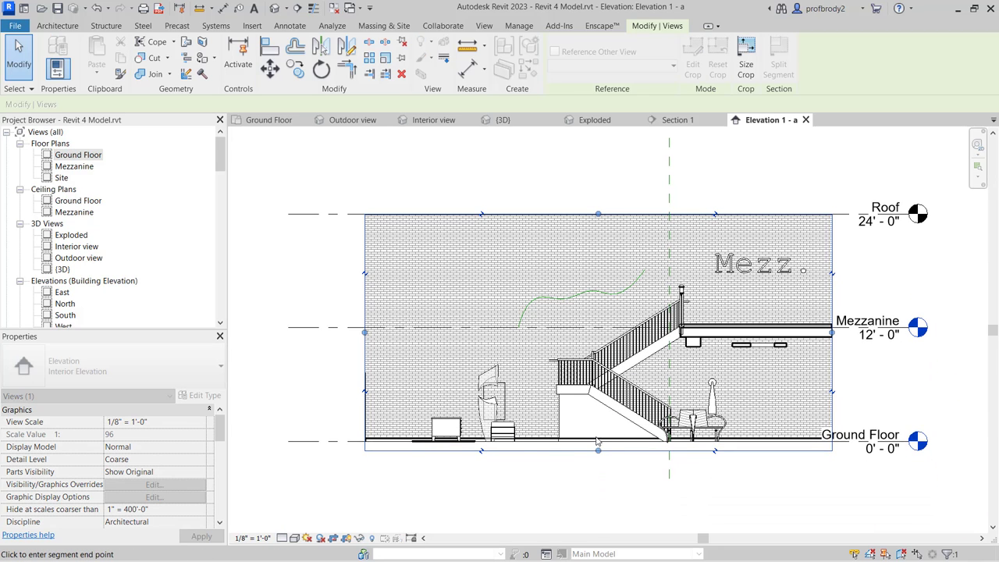
pyautogui.click(596, 440)
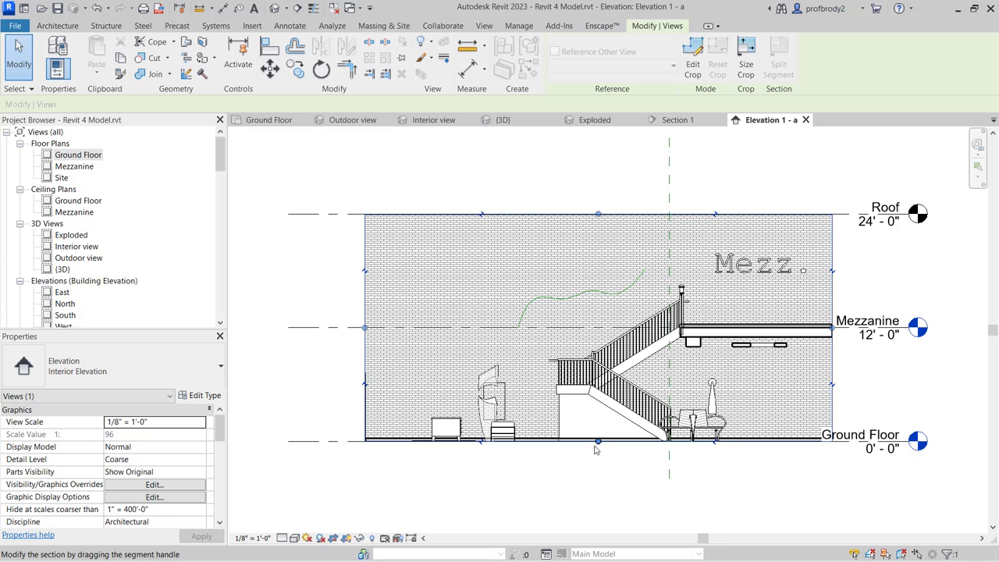
# Hide the Roof, Mezzanine and Ground Floor level lines in the interior elevation view.
pyautogui.scroll(2, 597, 443)
pyautogui.scroll(-3, 780, 438)
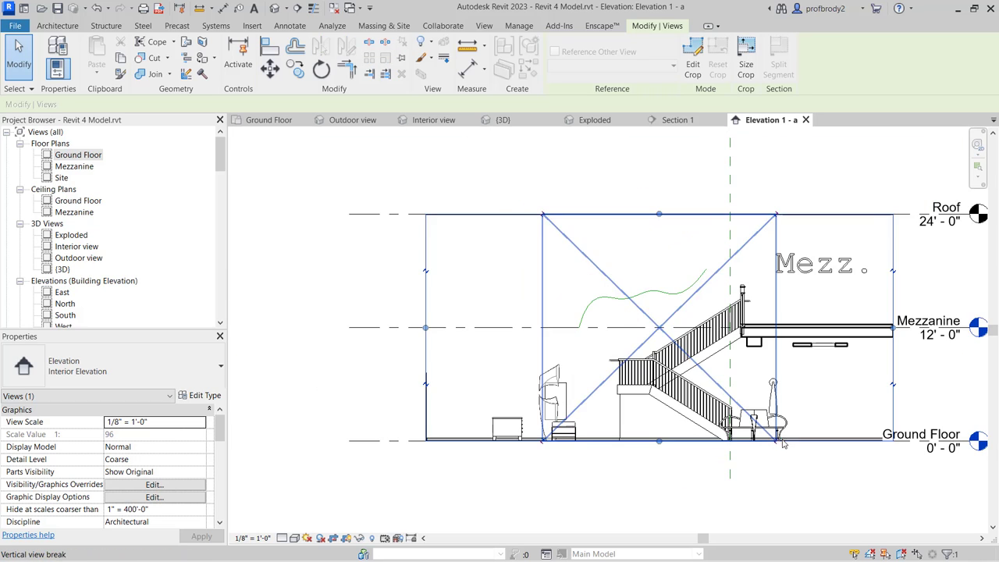
pyautogui.moveTo(938, 219); pyautogui.dragTo(924, 379)
pyautogui.rightClick(923, 350)
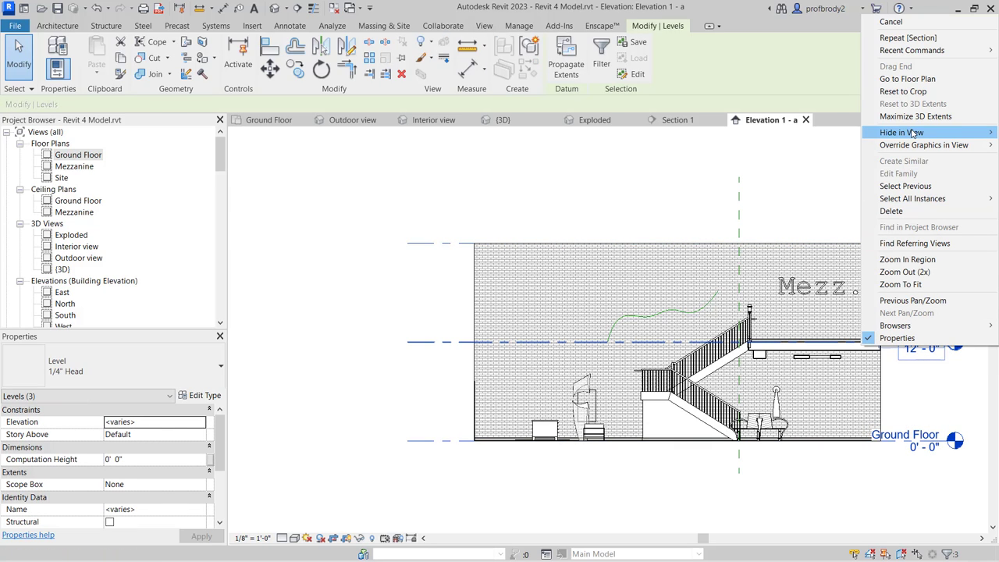
pyautogui.moveTo(911, 132)
pyautogui.click(816, 145)
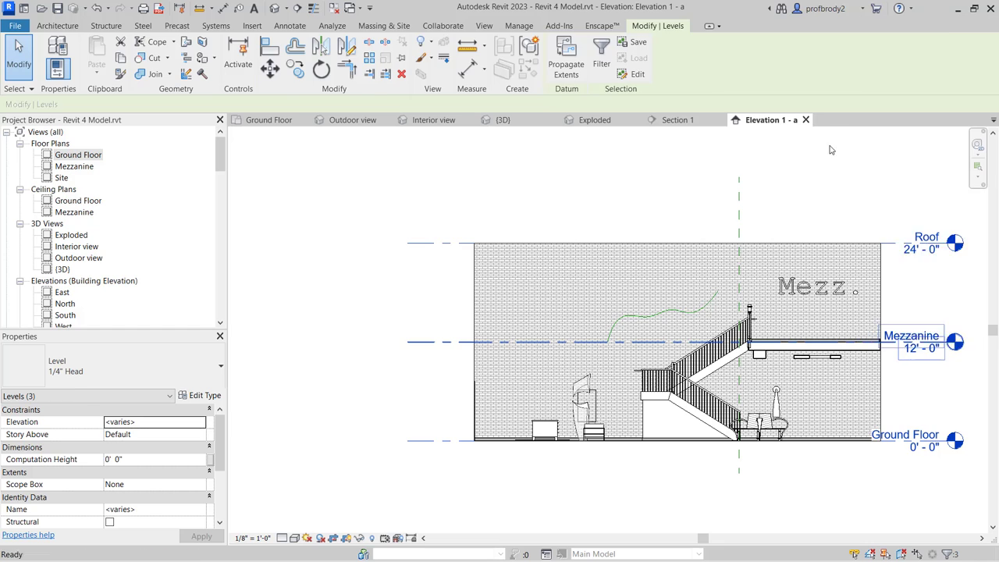
# Override the interior elevation's crop boundary graphics by element, setting the projection line color to Black.
pyautogui.scroll(1, 889, 320)
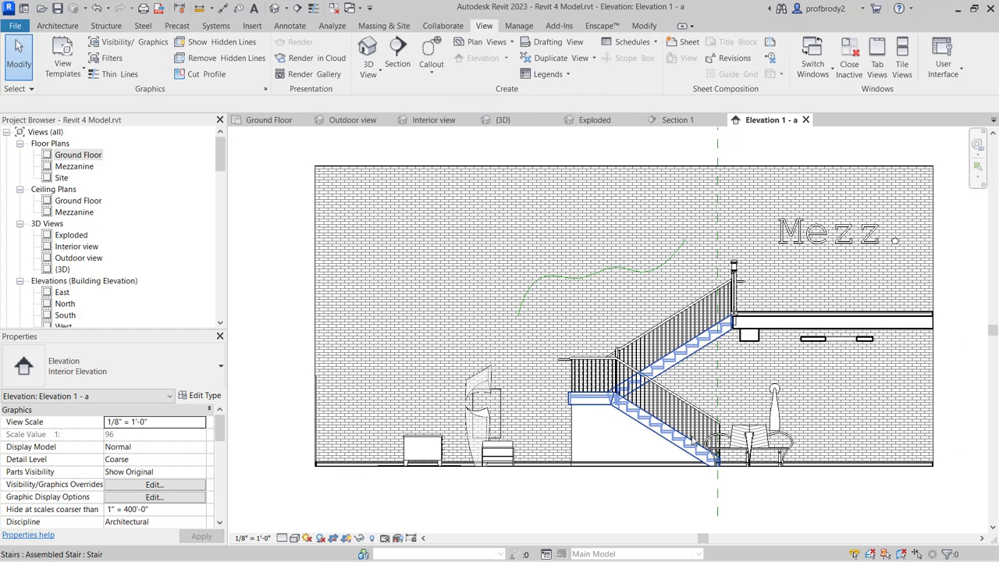
pyautogui.click(318, 221)
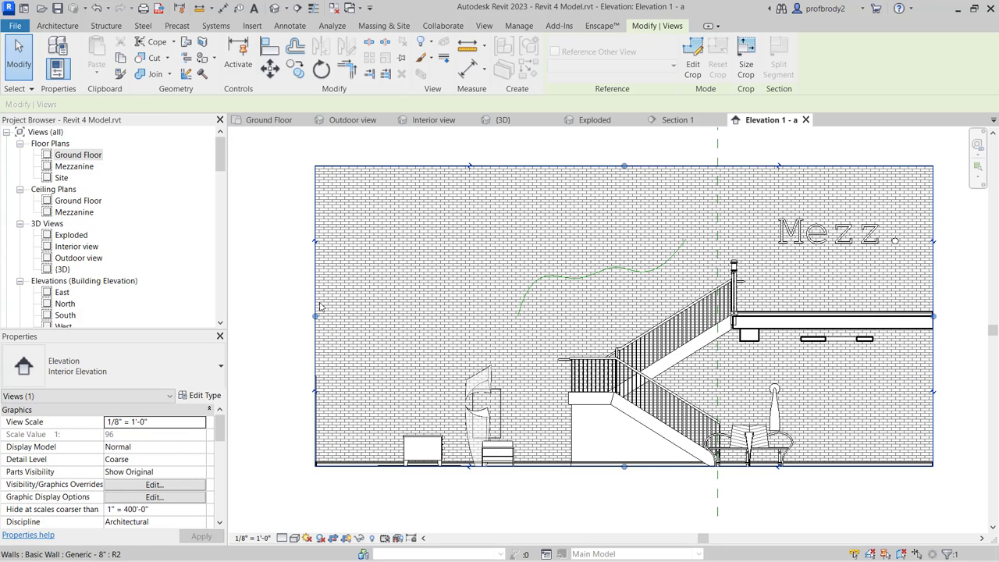
pyautogui.rightClick(314, 197)
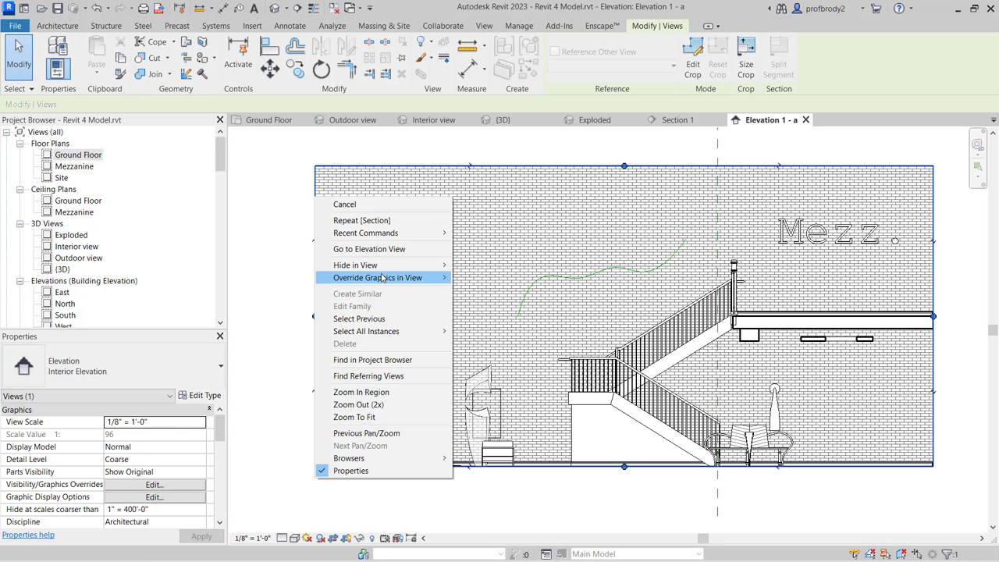
pyautogui.moveTo(384, 279)
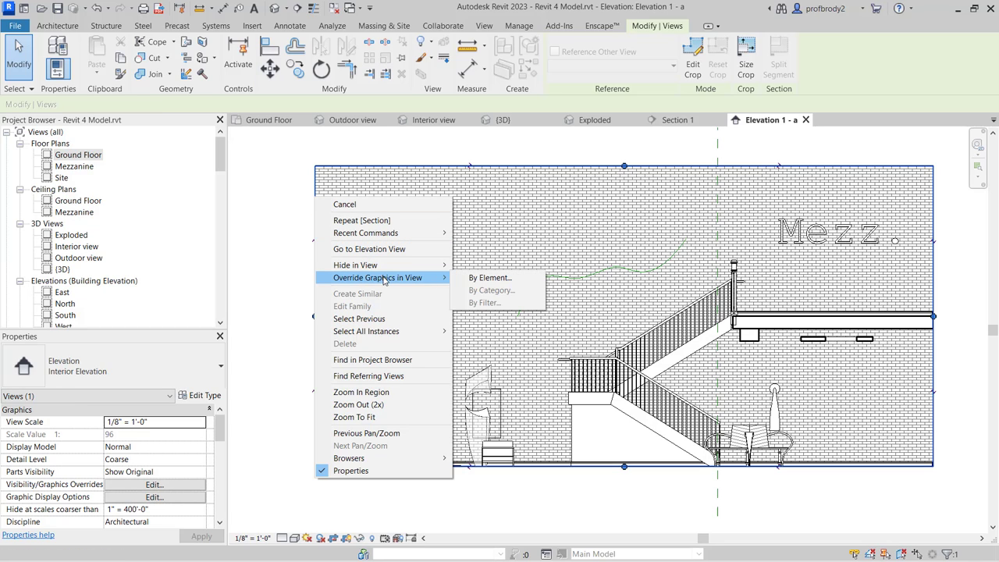
pyautogui.click(473, 279)
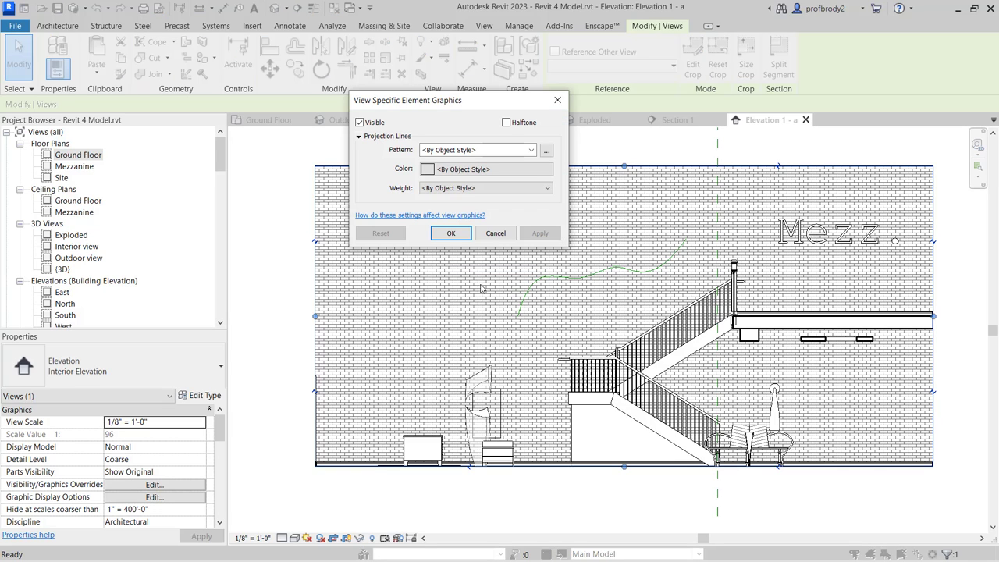
pyautogui.click(463, 172)
pyautogui.click(331, 186)
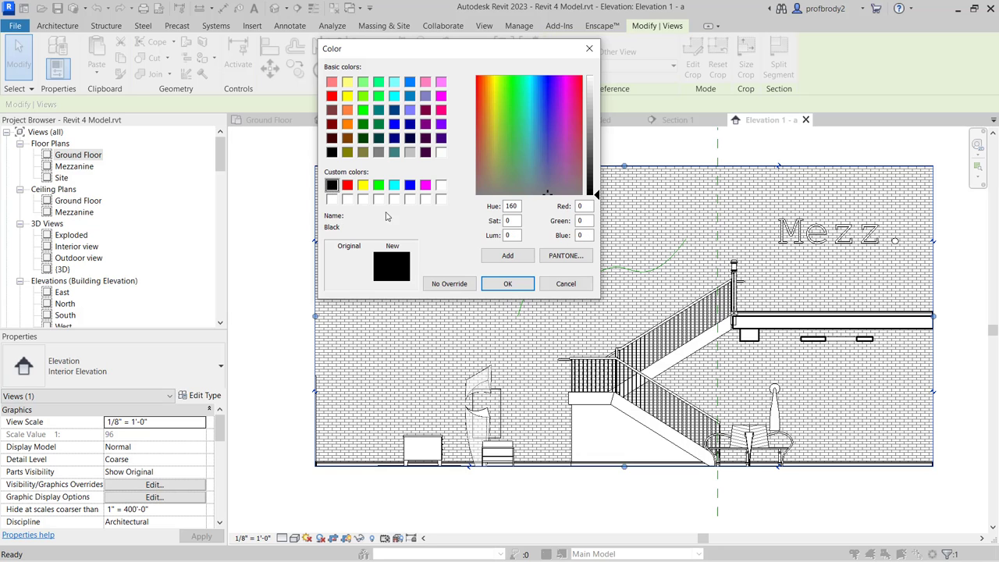
pyautogui.click(507, 283)
# Set the crop boundary's projection line weight to 6 and apply the override.
pyautogui.click(466, 190)
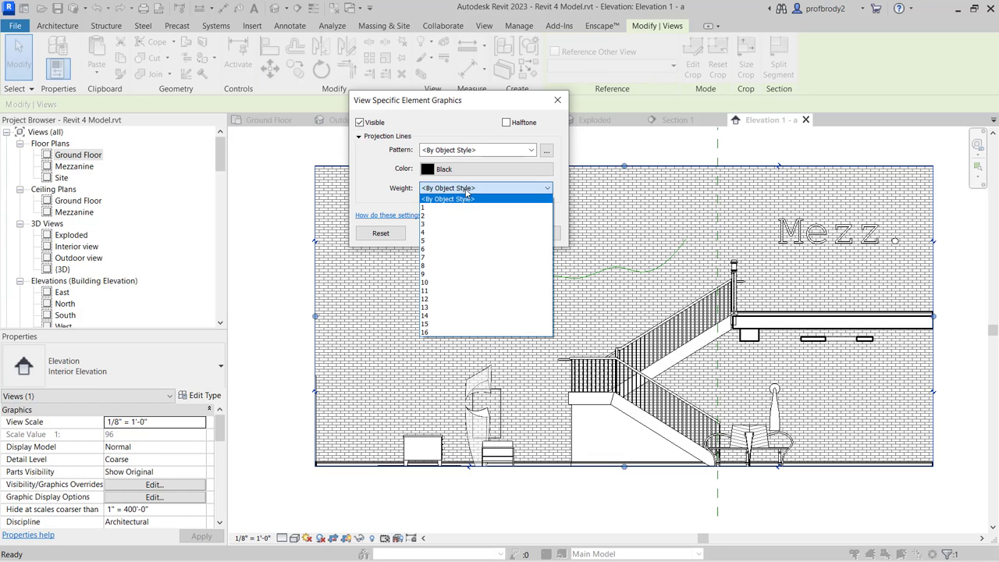
pyautogui.click(455, 250)
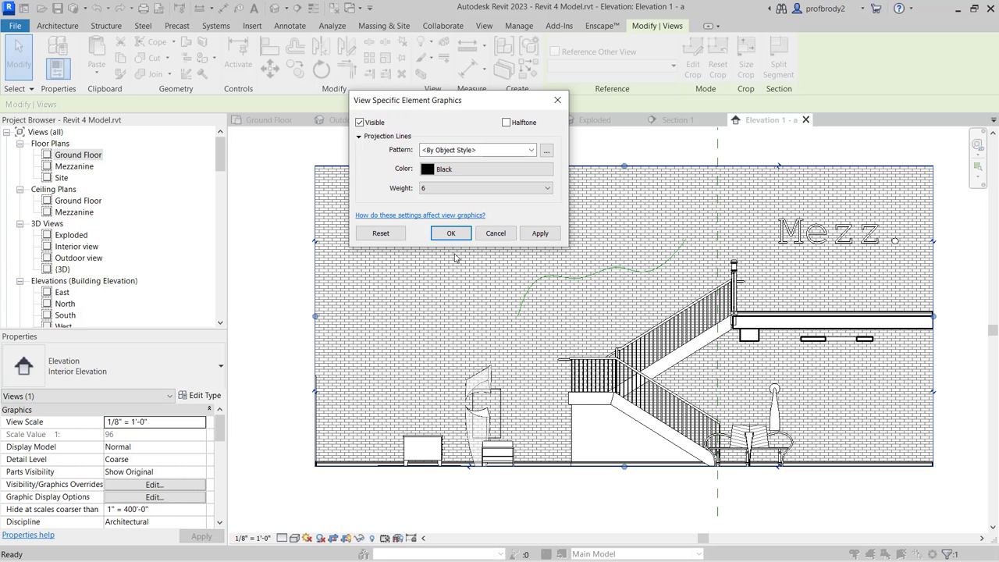
pyautogui.click(538, 233)
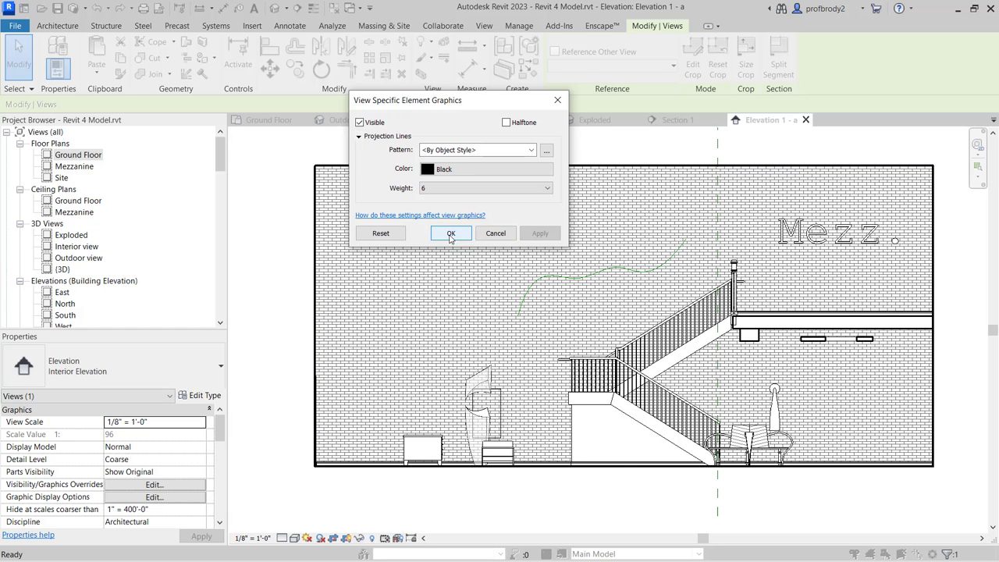
pyautogui.click(451, 233)
pyautogui.click(265, 250)
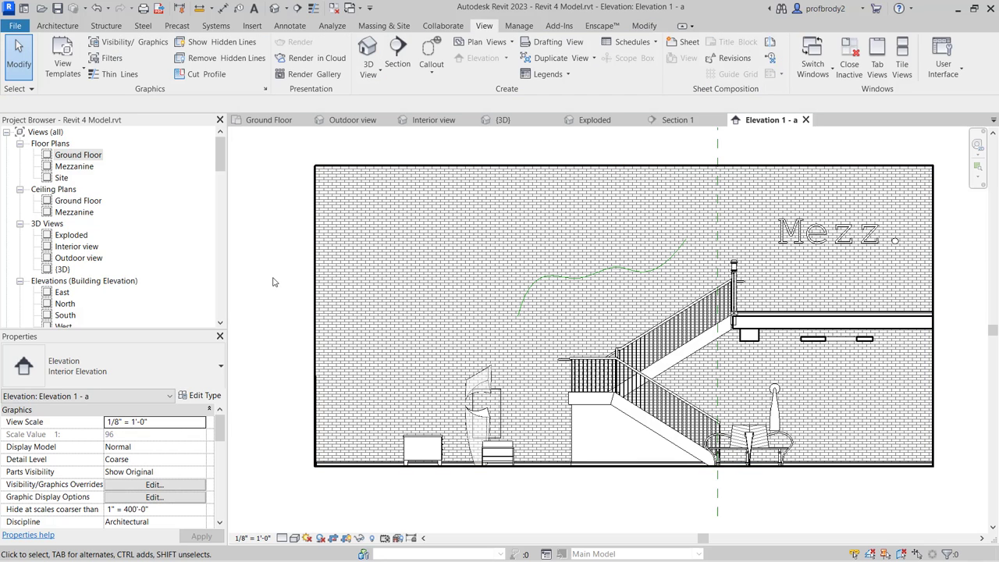
# Open the PDF export settings and turn off the option that hides crop boundaries.
pyautogui.click(159, 9)
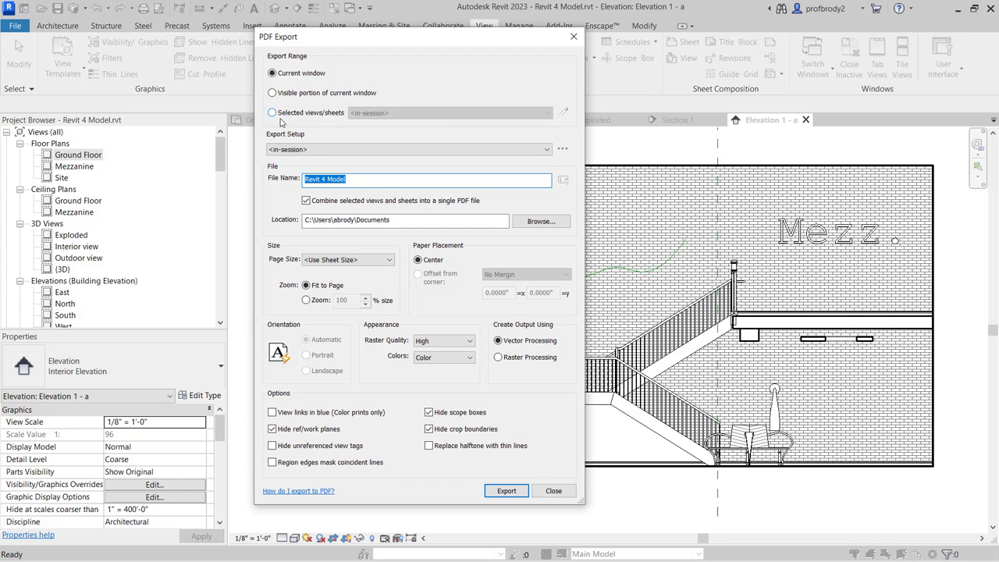
pyautogui.click(429, 429)
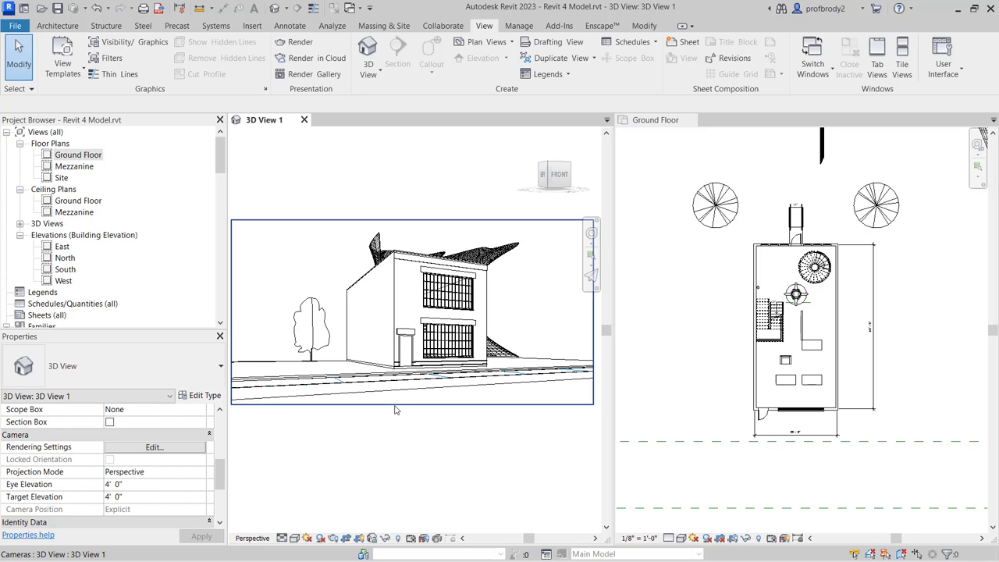
# Select the 3D View 1 camera and shift its eye point slightly in the Ground Floor plan.
pyautogui.click(393, 405)
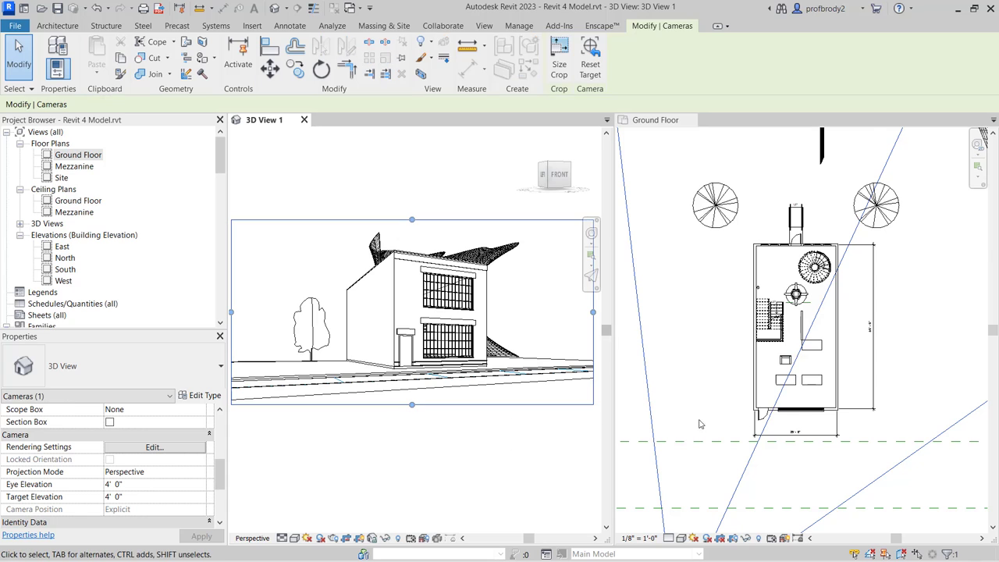
pyautogui.scroll(-1, 745, 397)
pyautogui.scroll(-3, 745, 396)
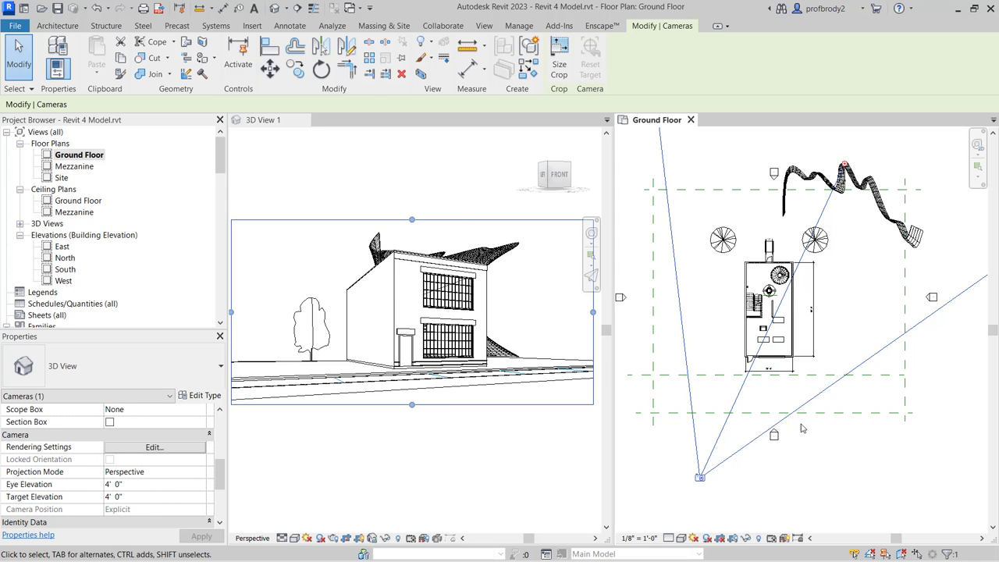
pyautogui.moveTo(707, 482)
pyautogui.mouseDown()
pyautogui.moveTo(701, 531)
pyautogui.moveTo(702, 477)
pyautogui.mouseUp()
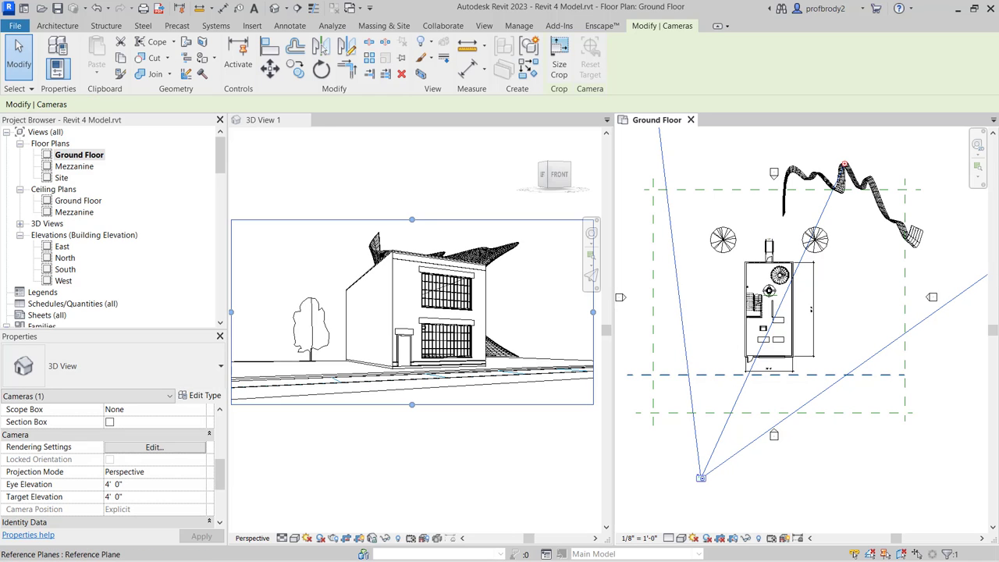
pyautogui.click(371, 443)
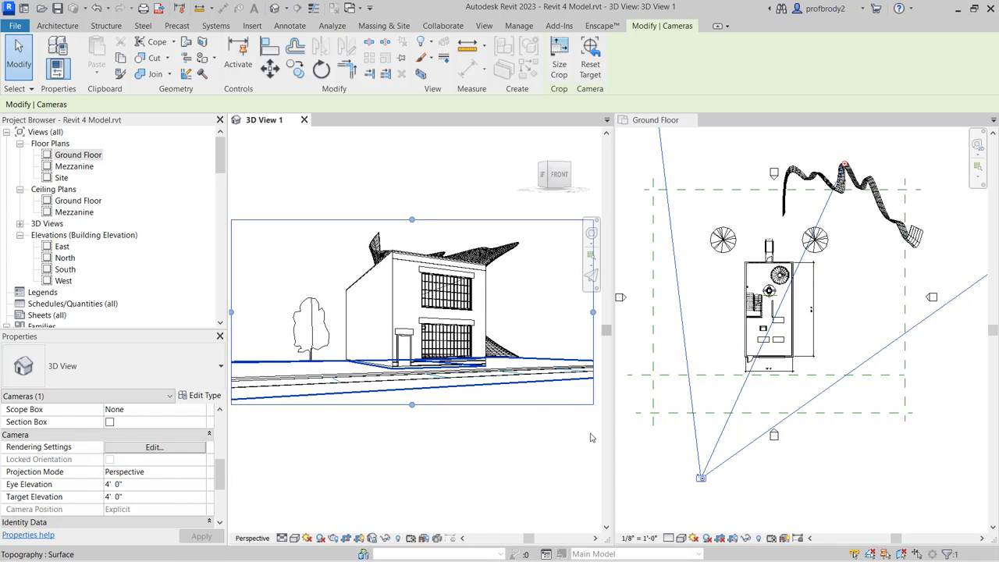
pyautogui.press('Escape')
# Create a perspective camera view in the Ground Floor plan, from just inside the south window wall toward beyond the north wall.
pyautogui.doubleClick(79, 155)
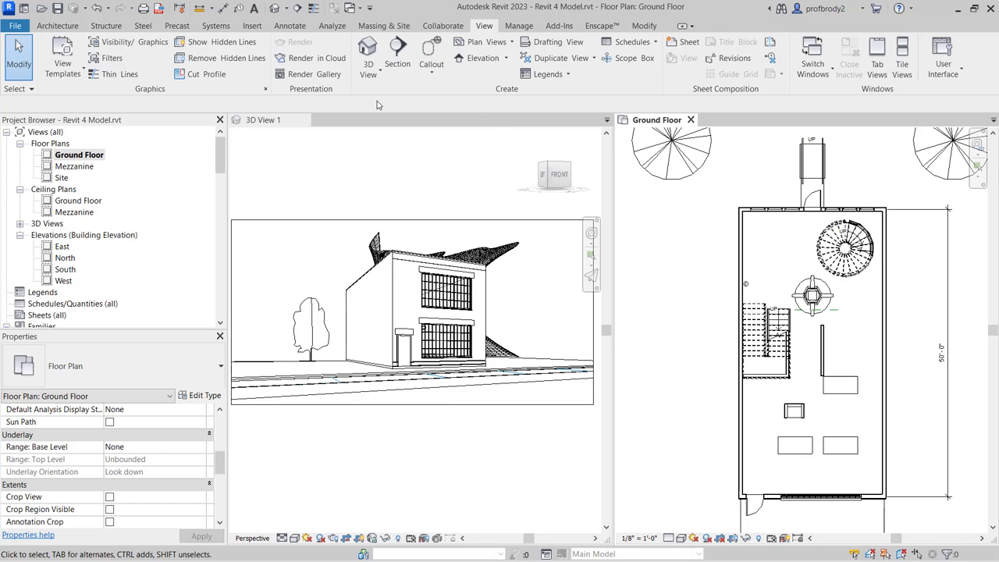
pyautogui.click(376, 74)
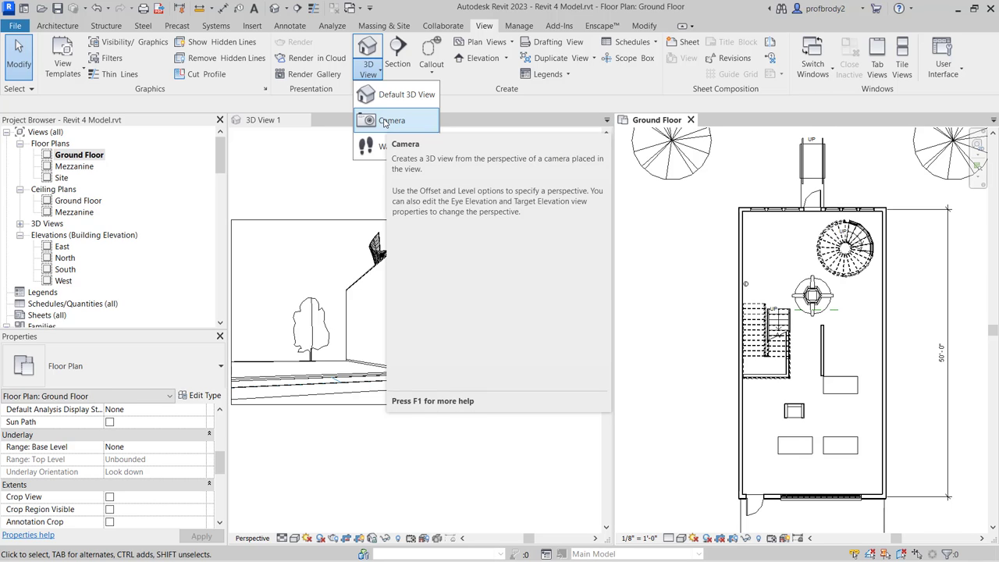
pyautogui.click(384, 122)
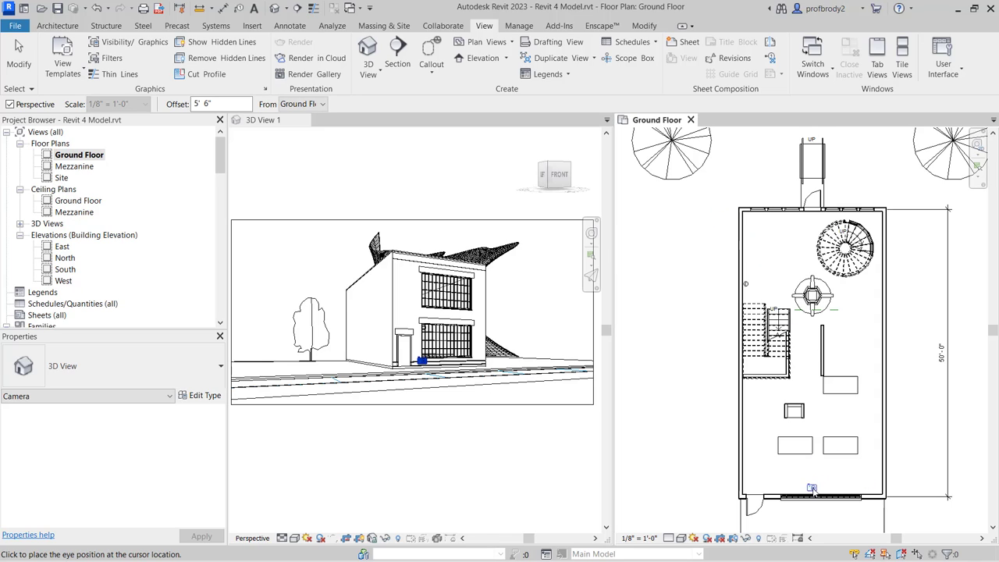
pyautogui.click(811, 488)
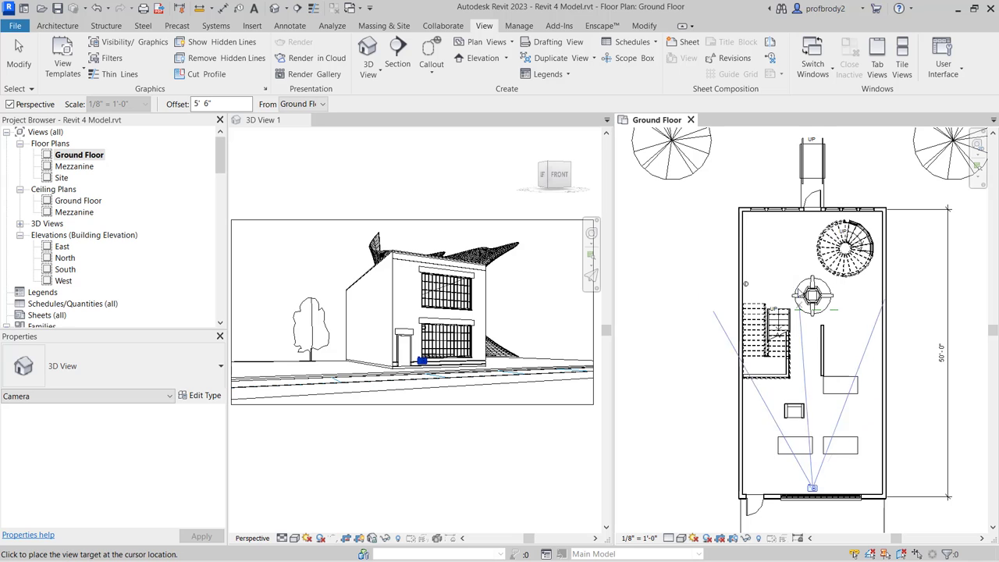
pyautogui.click(812, 170)
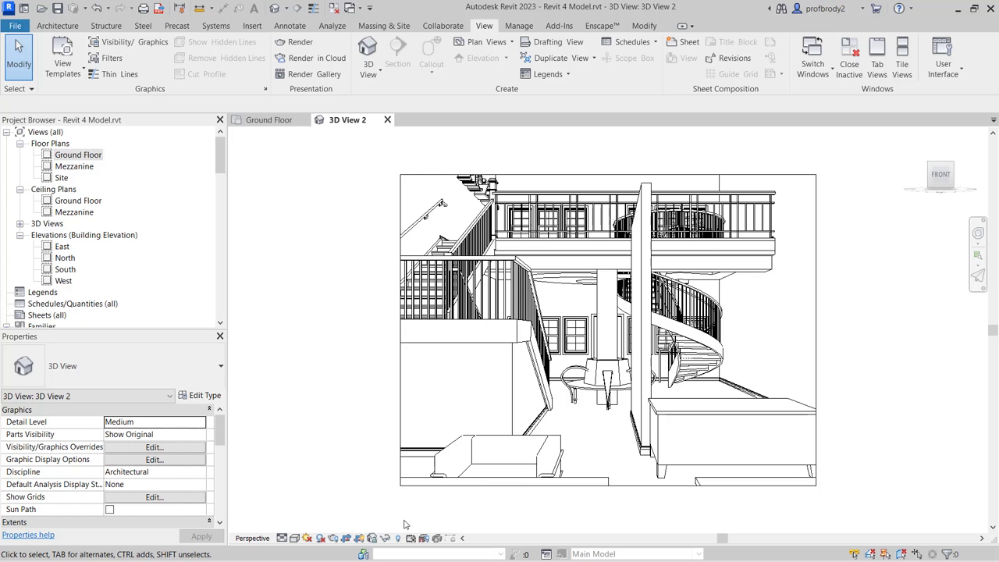
# Hide the crop region and turn off view cropping in the interior camera view.
pyautogui.click(361, 541)
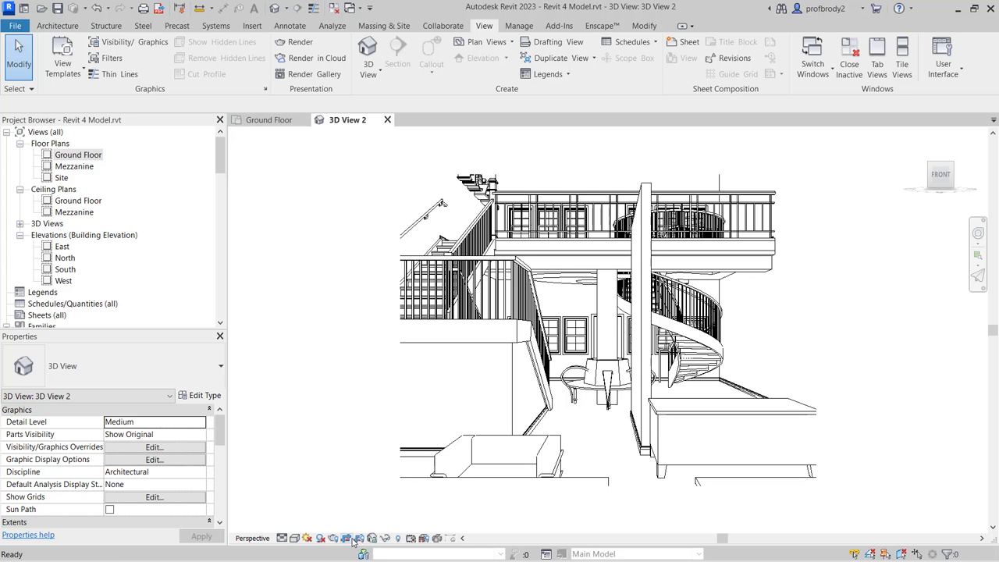
pyautogui.click(347, 540)
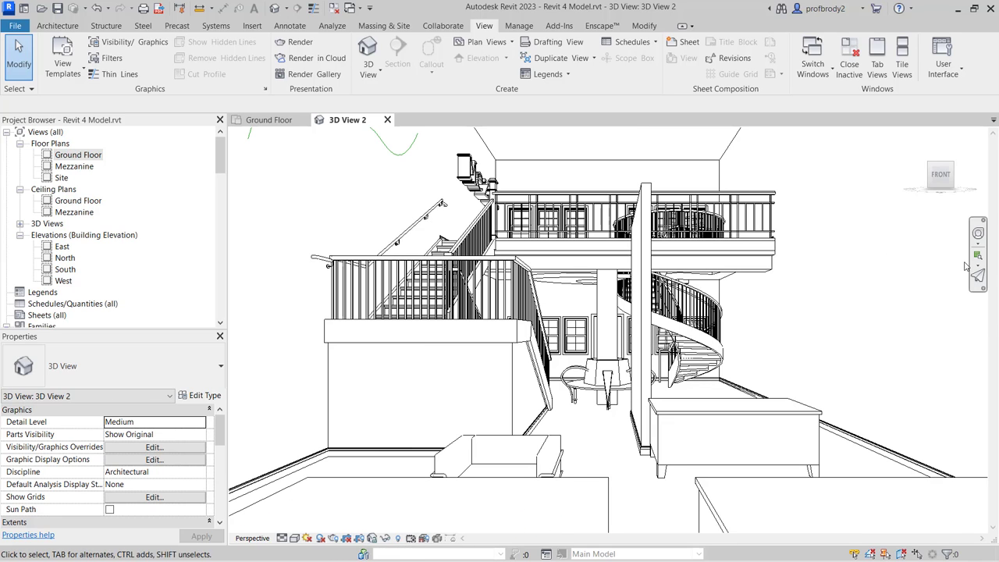
# Explore the uncropped interior perspective around the stairs and mezzanine, using the SteeringWheel to zoom, orbit and look around.
pyautogui.scroll(2, 636, 321)
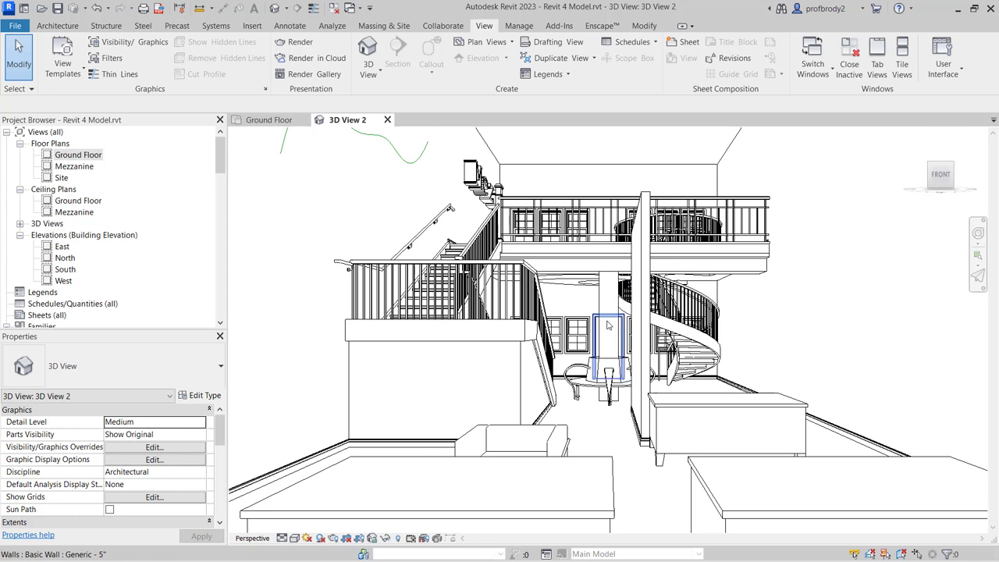
pyautogui.scroll(-3, 577, 334)
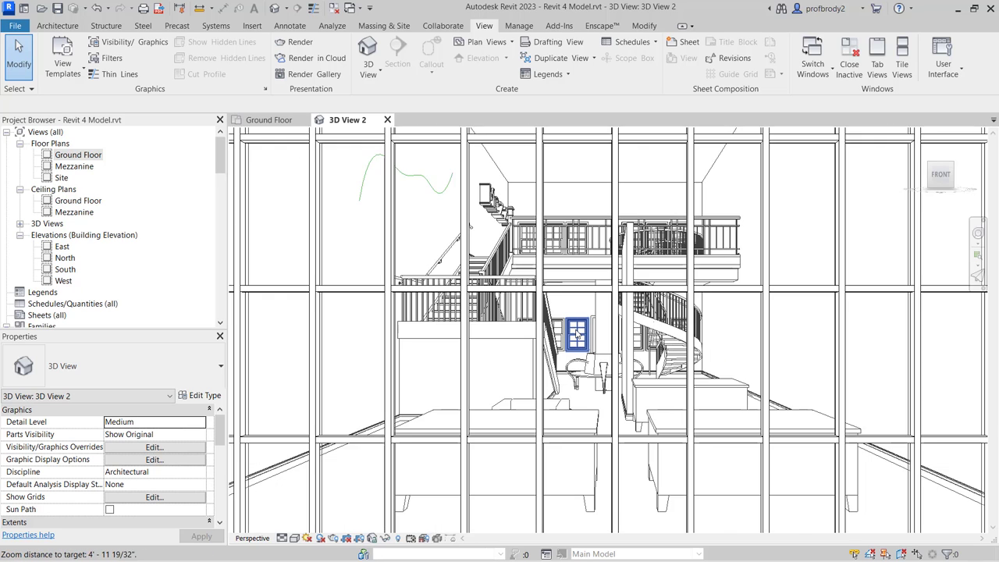
pyautogui.scroll(5, 576, 334)
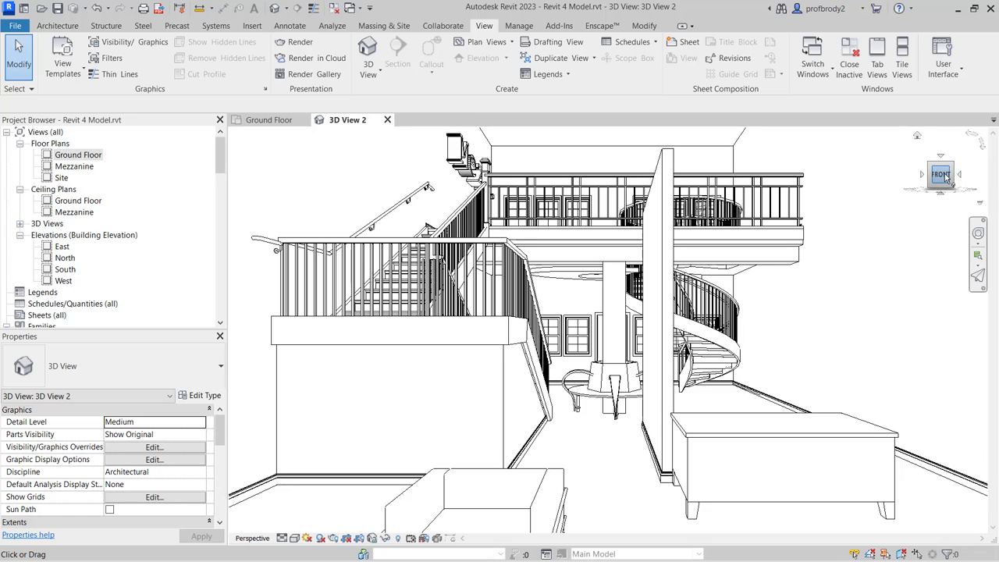
pyautogui.moveTo(950, 179)
pyautogui.mouseDown()
pyautogui.moveTo(923, 185)
pyautogui.moveTo(944, 185)
pyautogui.mouseUp()
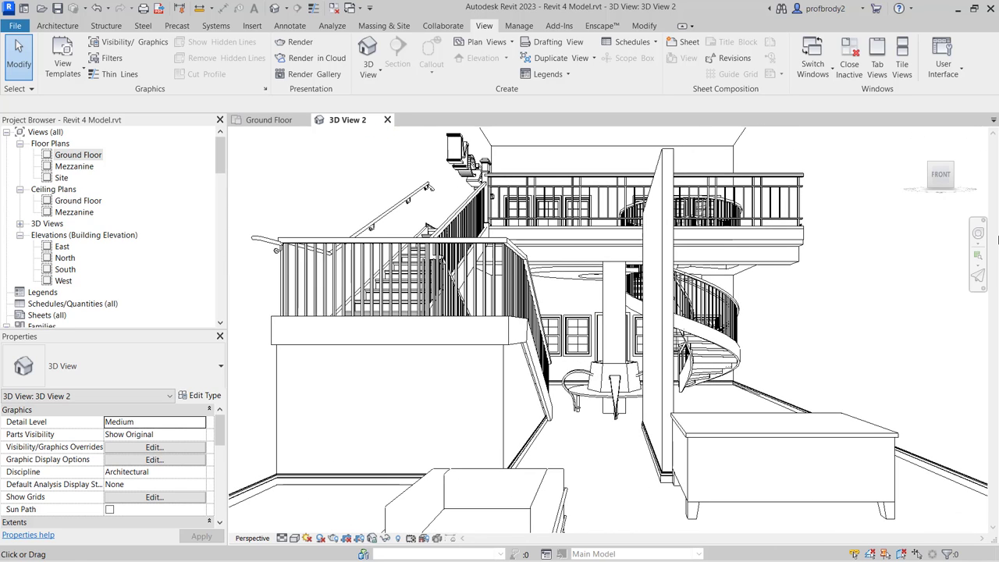
pyautogui.click(977, 236)
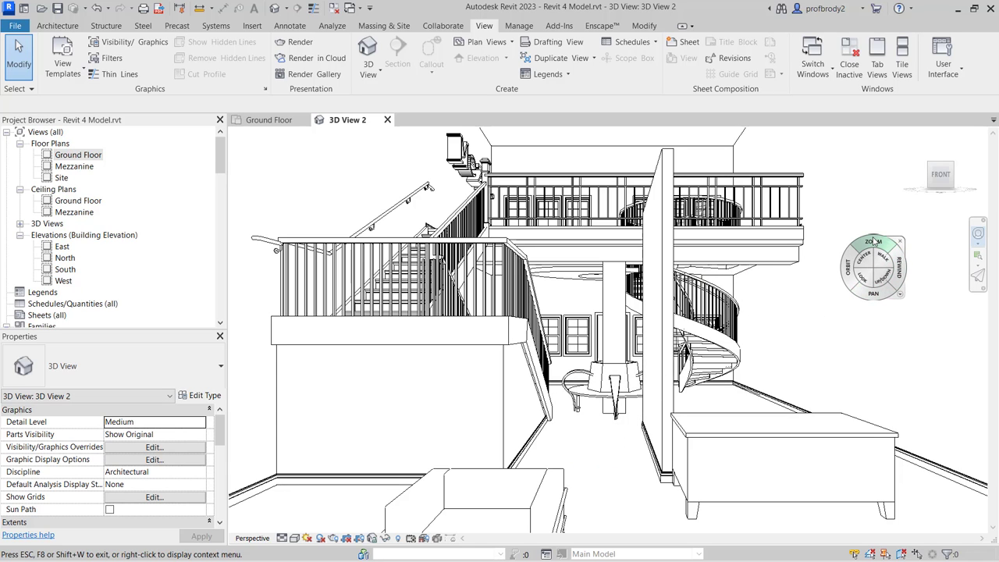
pyautogui.moveTo(874, 243)
pyautogui.mouseDown()
pyautogui.moveTo(875, 233)
pyautogui.moveTo(877, 261)
pyautogui.mouseUp()
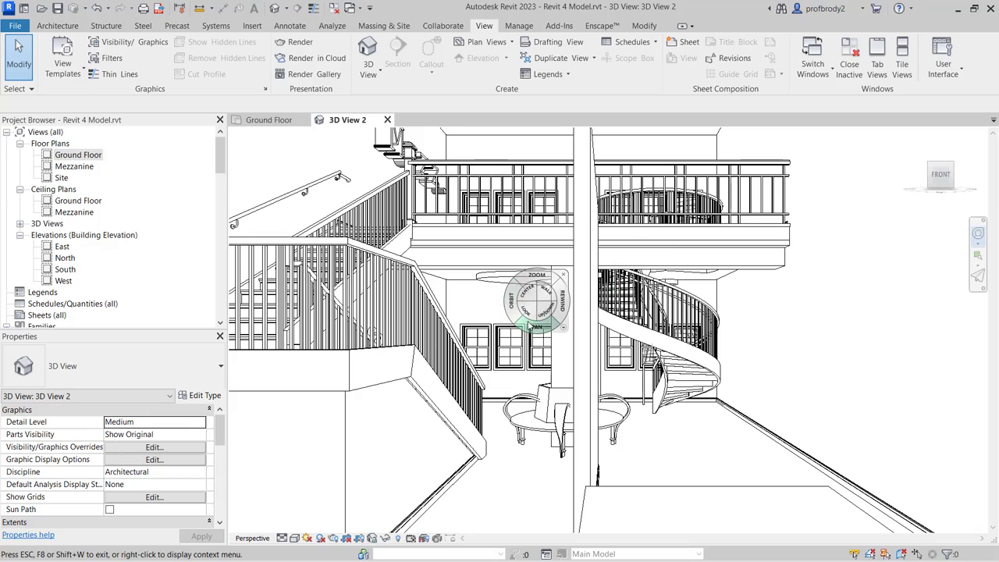
pyautogui.moveTo(536, 278)
pyautogui.mouseDown()
pyautogui.moveTo(538, 299)
pyautogui.moveTo(538, 282)
pyautogui.mouseUp()
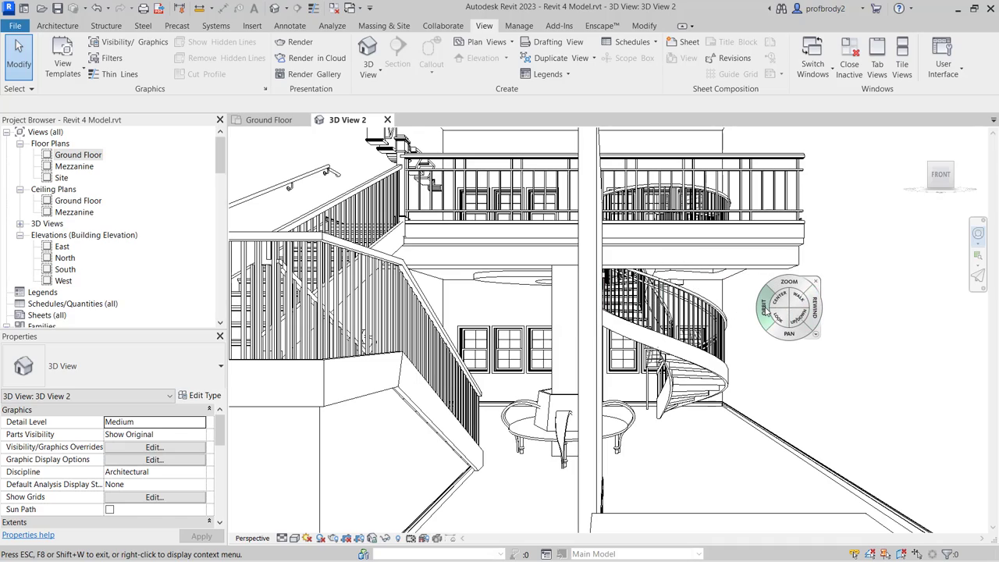
pyautogui.moveTo(765, 310); pyautogui.dragTo(786, 314)
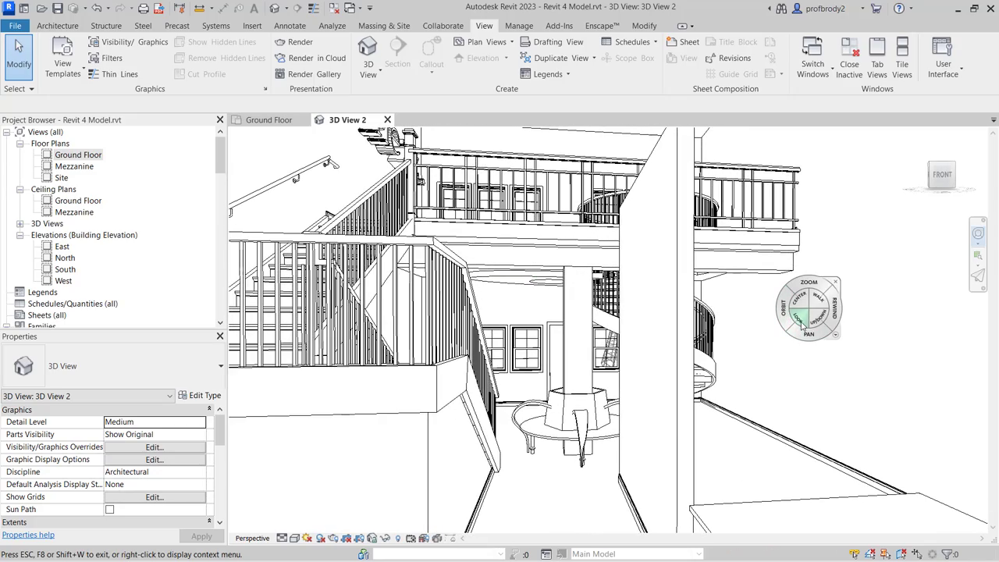
pyautogui.moveTo(802, 324); pyautogui.dragTo(871, 500)
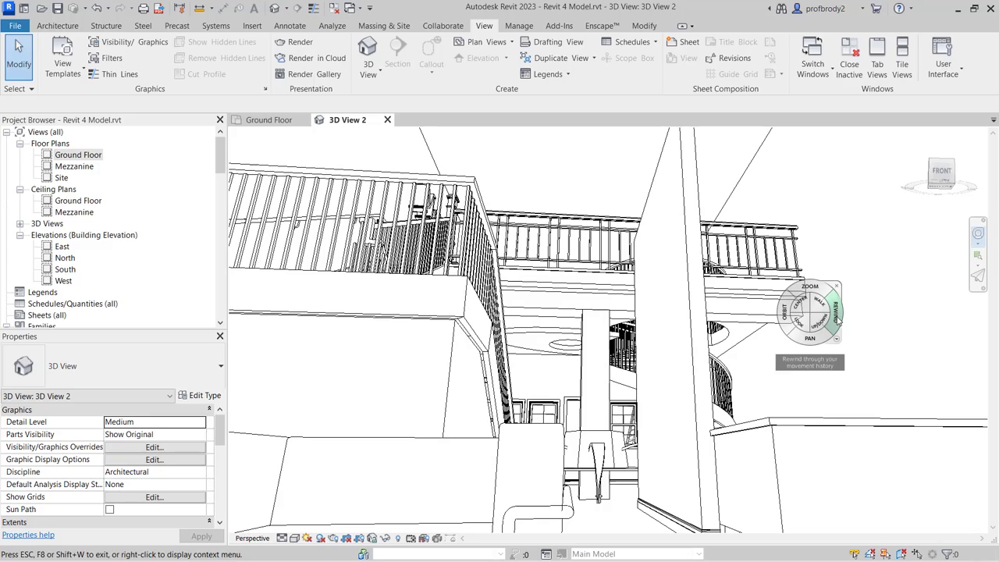
# Rewind the interior perspective to an earlier frontal view in the navigation history and close the SteeringWheel.
pyautogui.moveTo(837, 320); pyautogui.dragTo(374, 329)
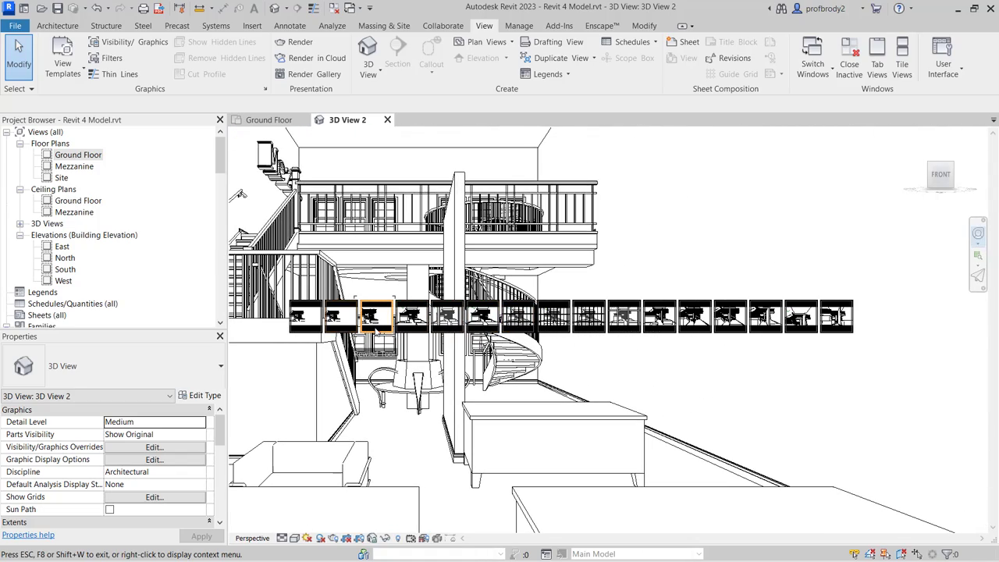
pyautogui.moveTo(475, 328); pyautogui.dragTo(474, 328)
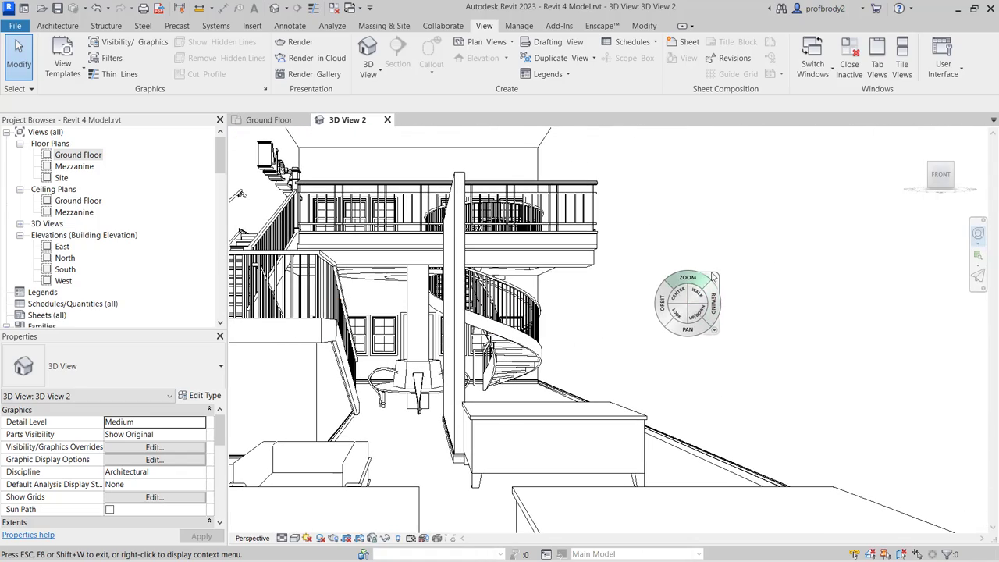
pyautogui.click(714, 280)
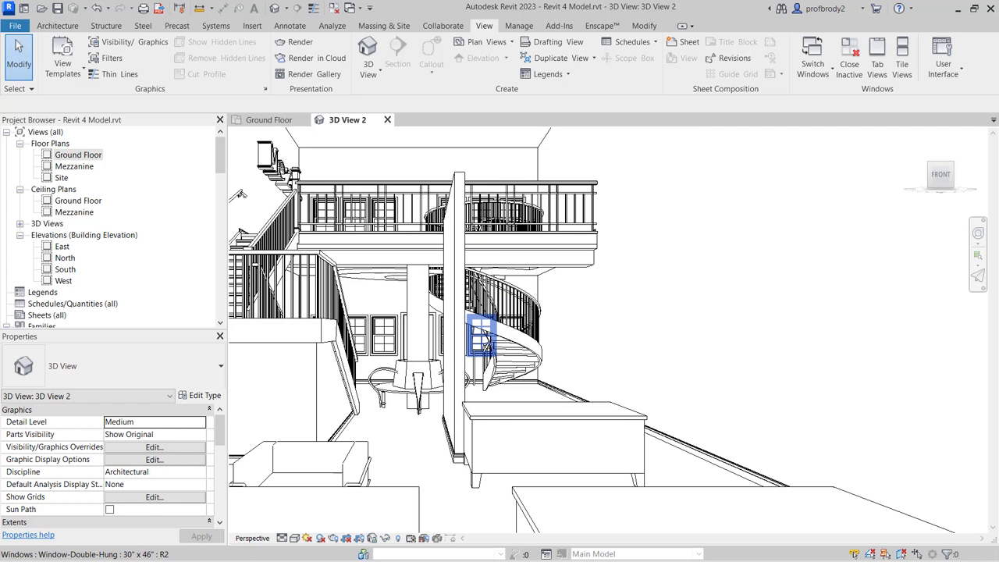
# Level the camera of the interior perspective with the SteeringWheel's Level Camera option.
pyautogui.hotkey('shift', 'w')
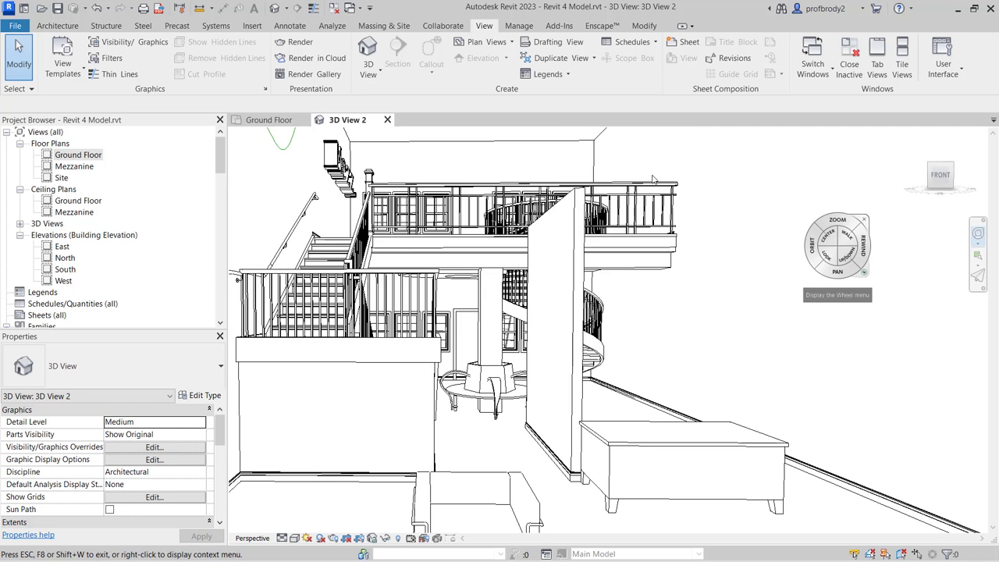
pyautogui.click(865, 273)
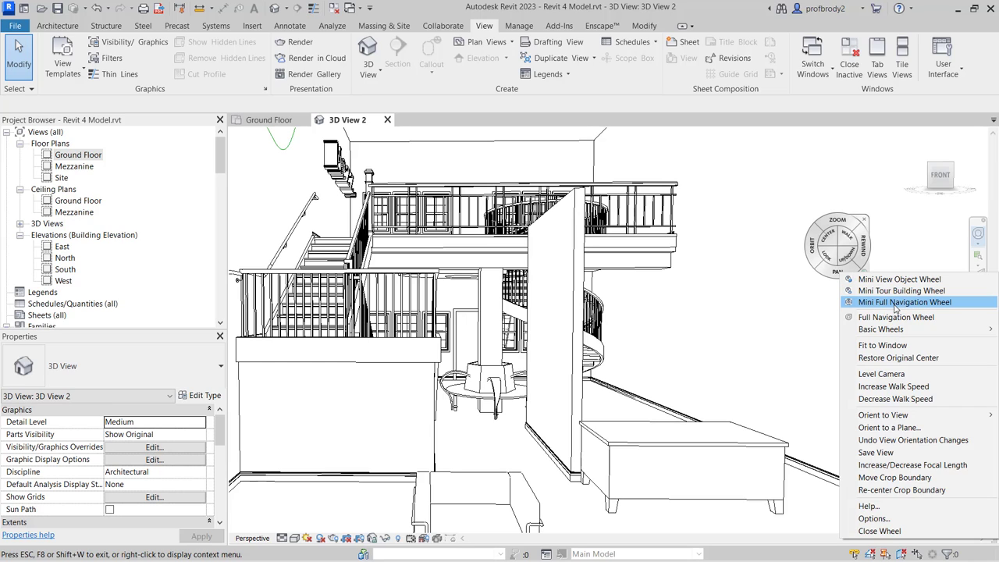
pyautogui.click(880, 374)
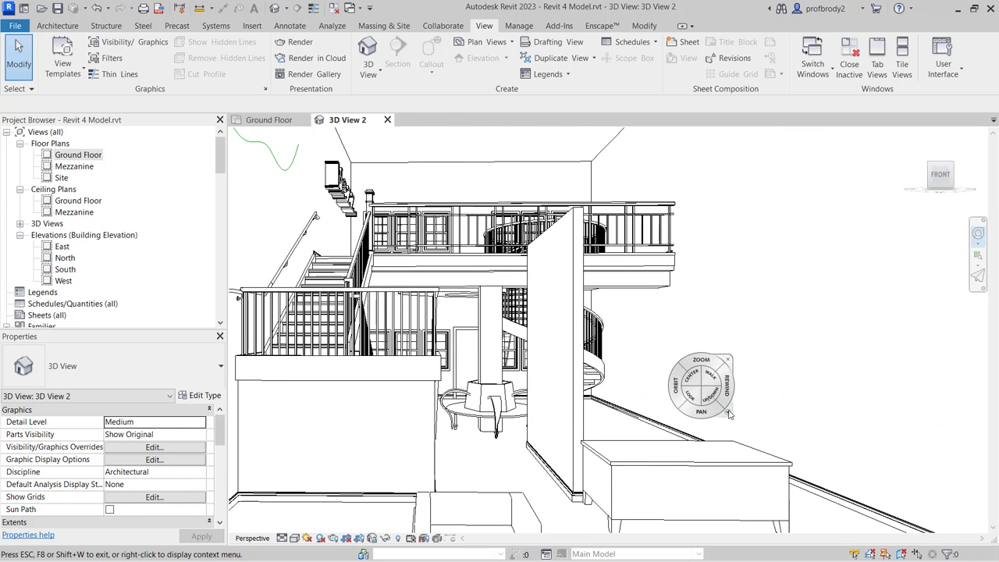
# Adjust the camera's focal length so the interior perspective takes in more of the room around the stairs.
pyautogui.click(728, 416)
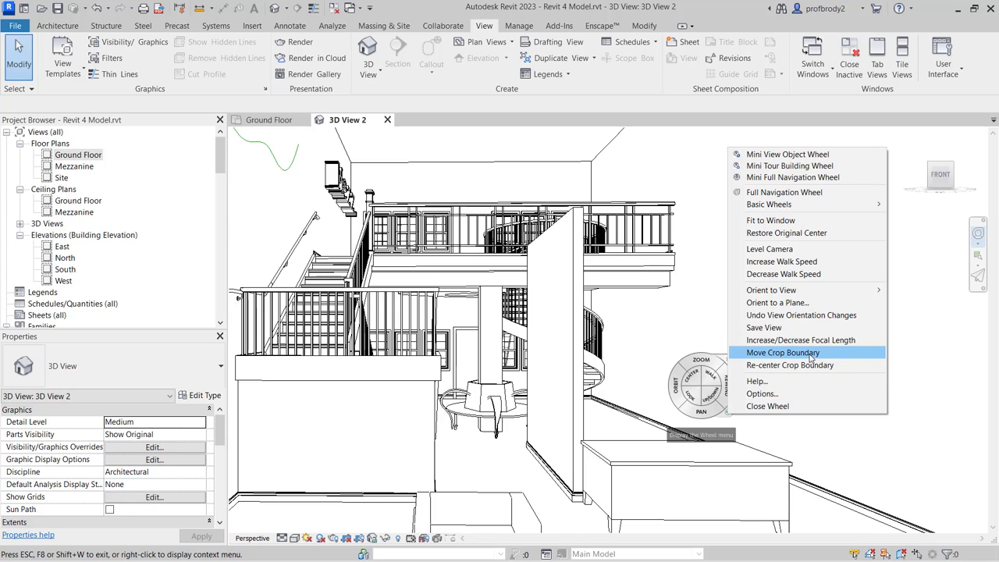
pyautogui.moveTo(793, 291)
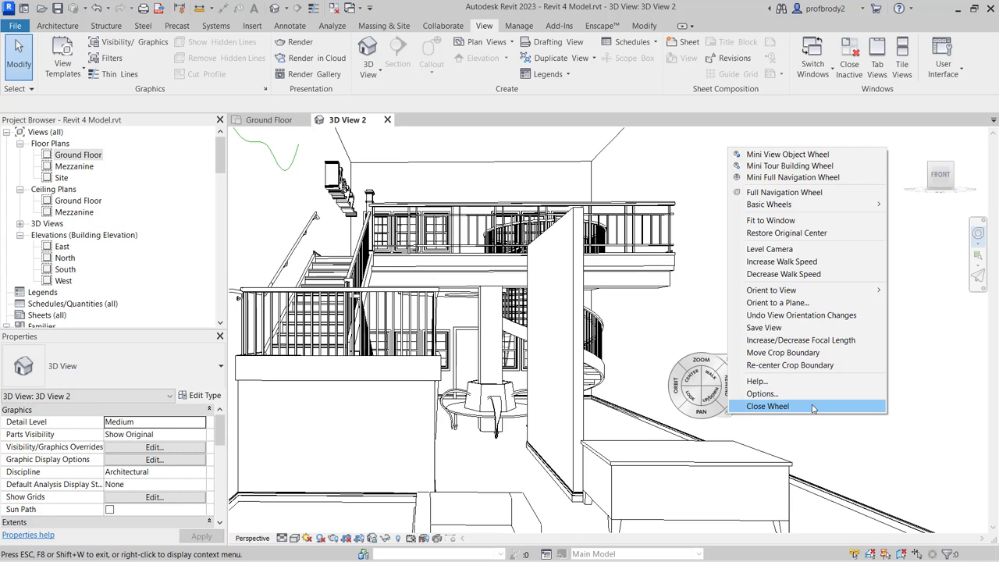
pyautogui.click(810, 344)
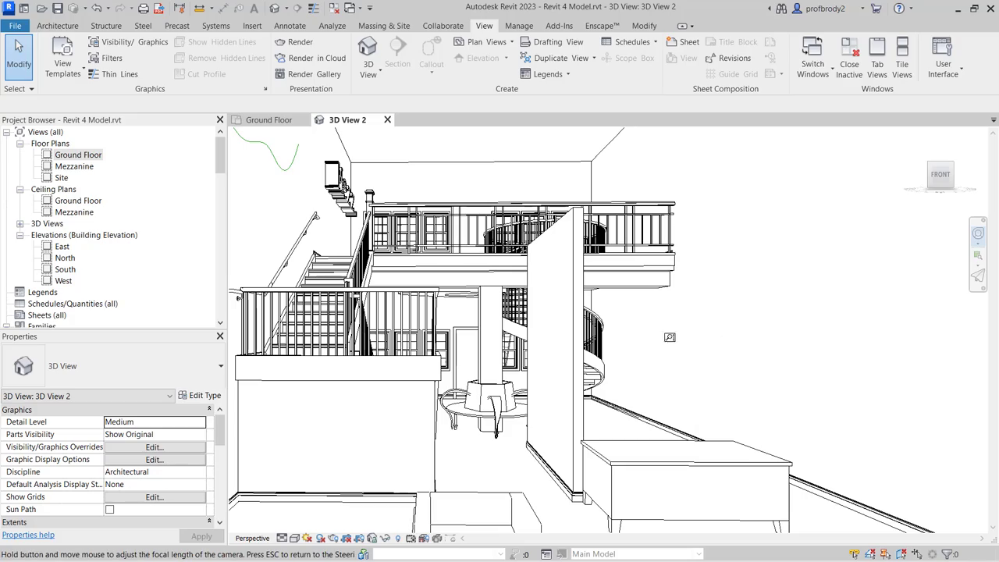
pyautogui.moveTo(491, 316); pyautogui.dragTo(515, 397)
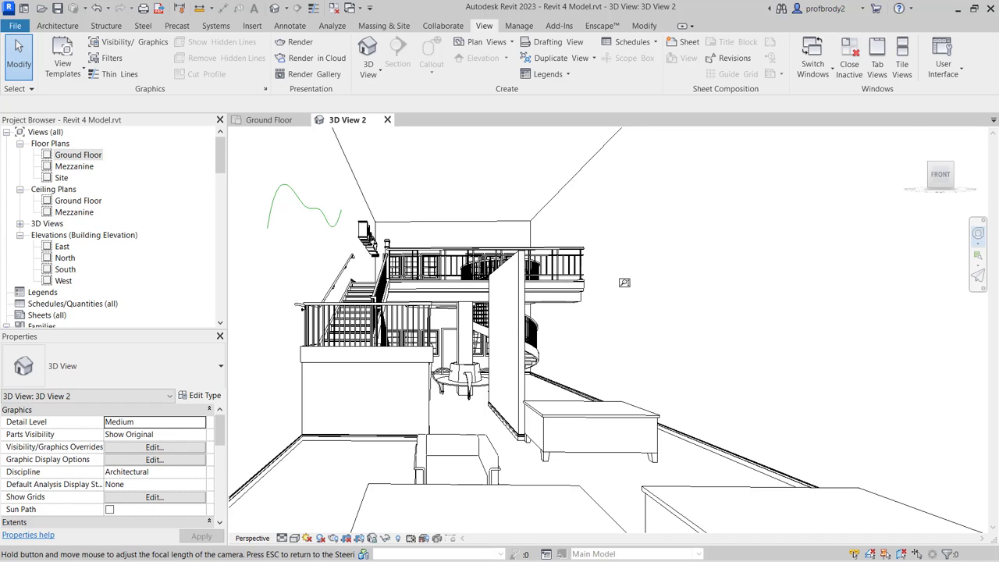
pyautogui.press('Escape')
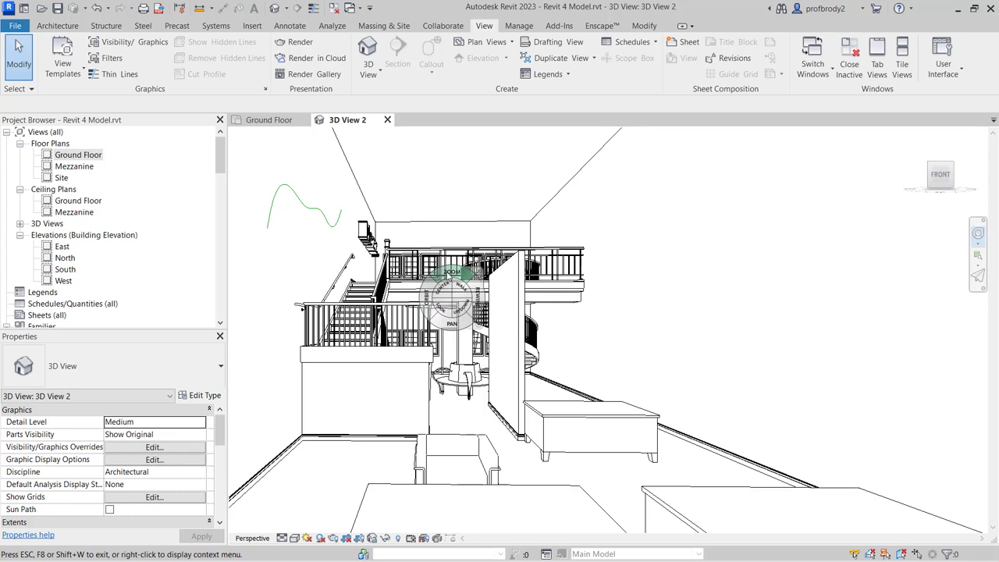
# Zoom in on the stairs and mezzanine, rewind to an earlier frontal view of the interior, and close the SteeringWheel.
pyautogui.moveTo(446, 273)
pyautogui.mouseDown()
pyautogui.moveTo(451, 262)
pyautogui.moveTo(442, 305)
pyautogui.moveTo(458, 287)
pyautogui.mouseUp()
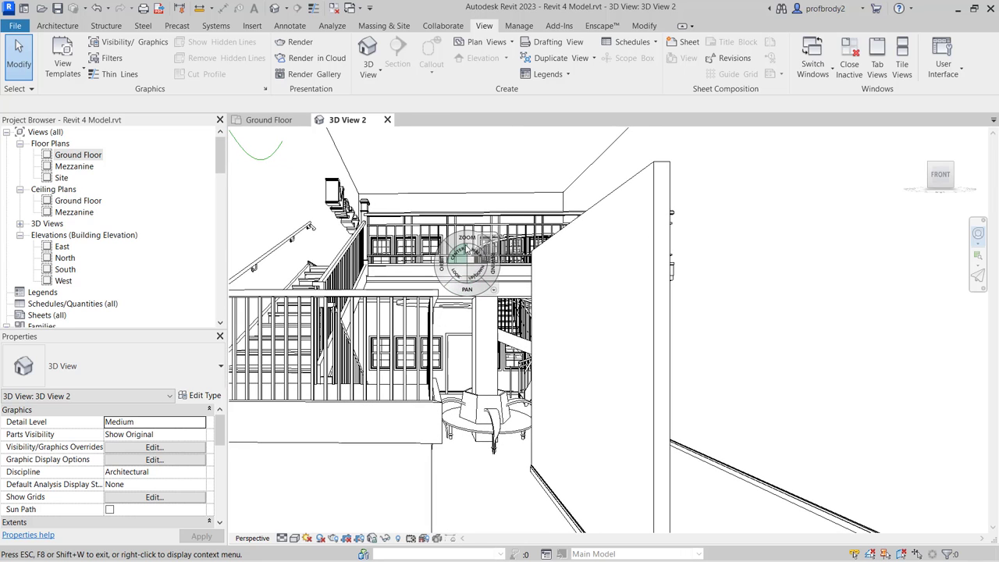
pyautogui.moveTo(465, 239); pyautogui.dragTo(464, 241)
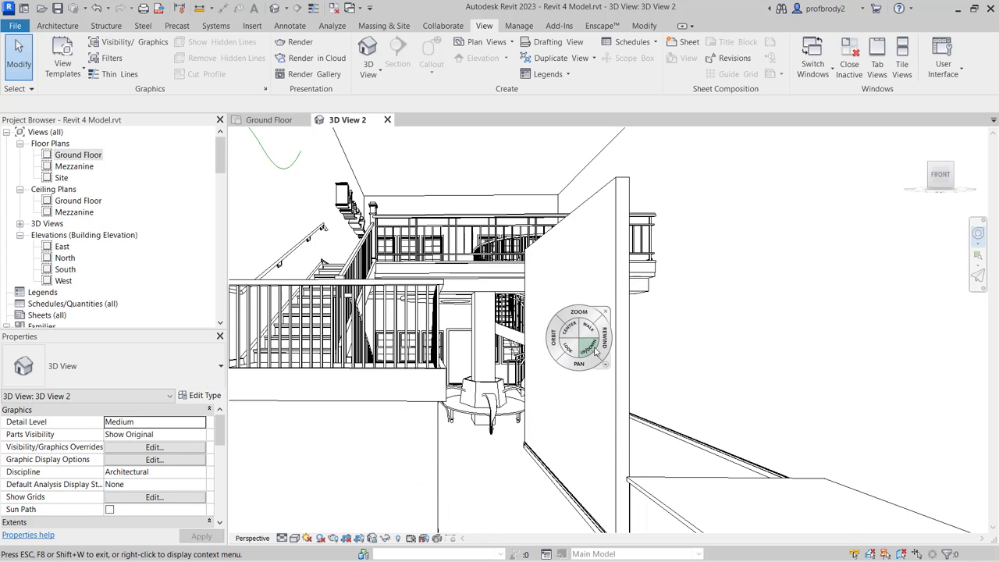
pyautogui.moveTo(602, 342); pyautogui.dragTo(233, 344)
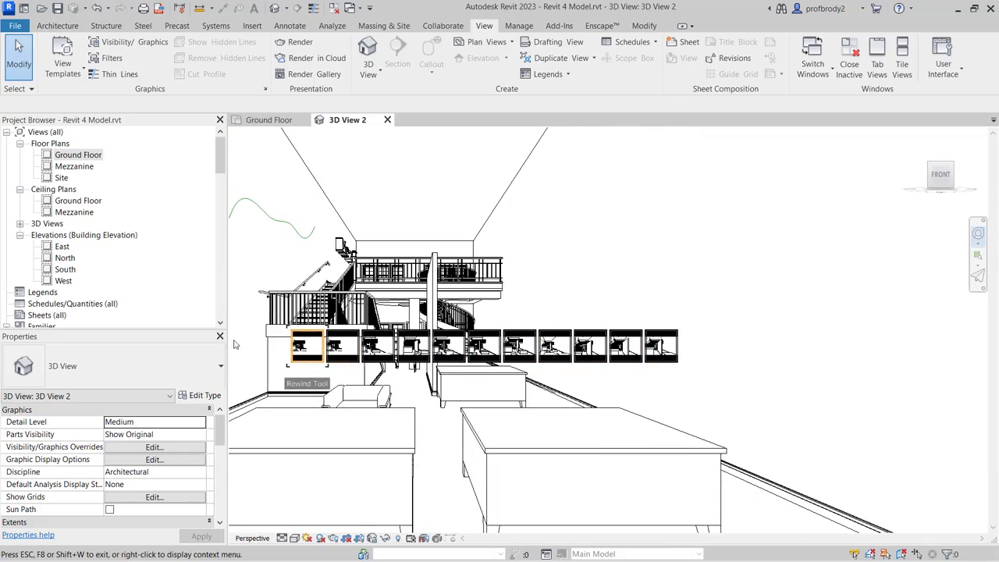
pyautogui.moveTo(306, 347); pyautogui.dragTo(364, 337)
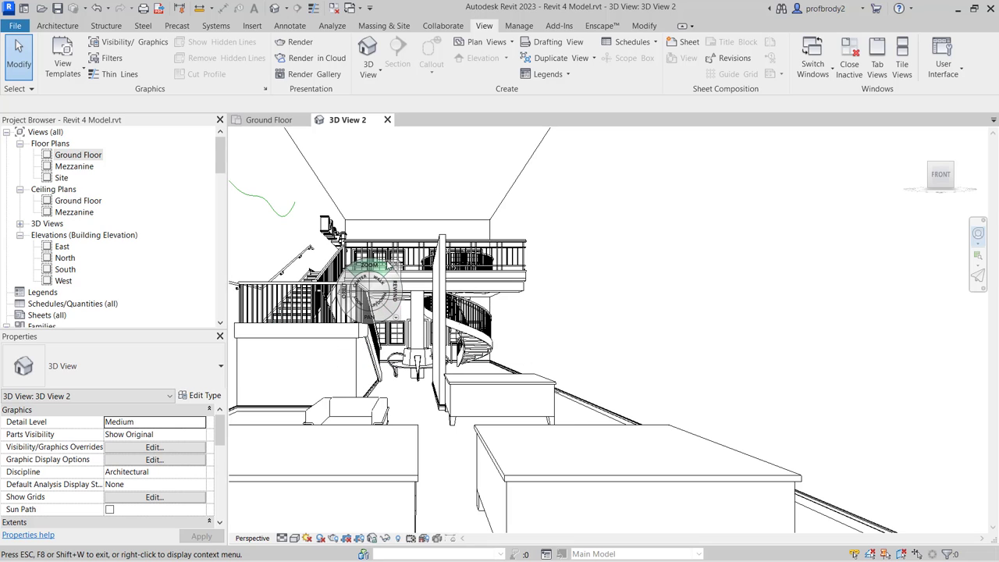
pyautogui.press('Escape')
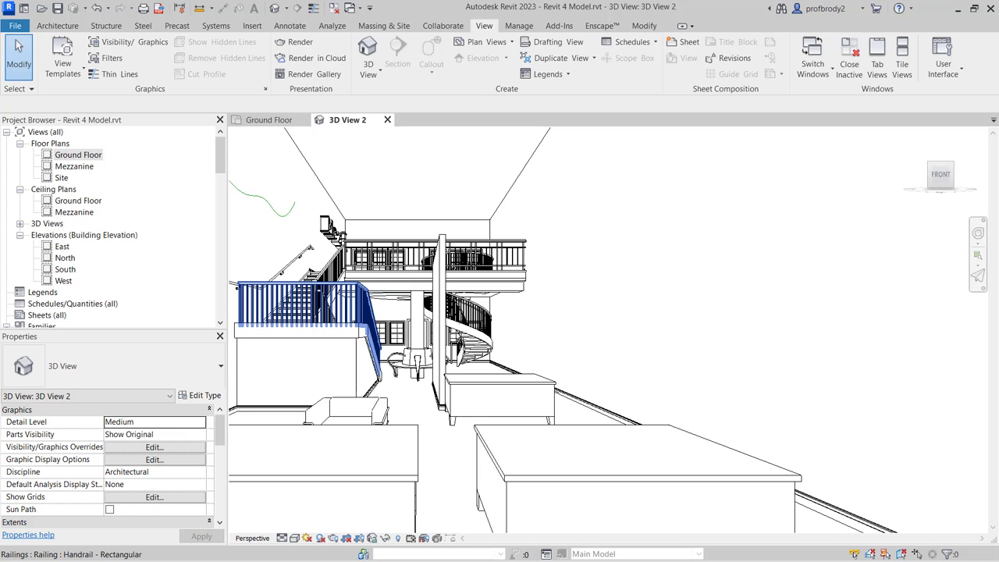
# Reorient the interior perspective to a closer angled view of the stairs and mezzanine, and level its camera.
pyautogui.scroll(3, 305, 301)
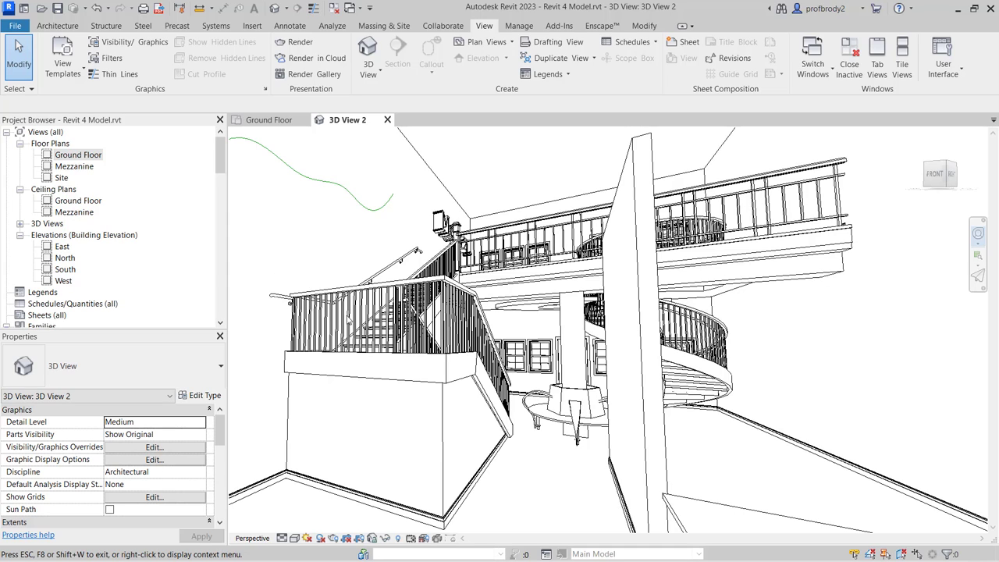
pyautogui.click(977, 238)
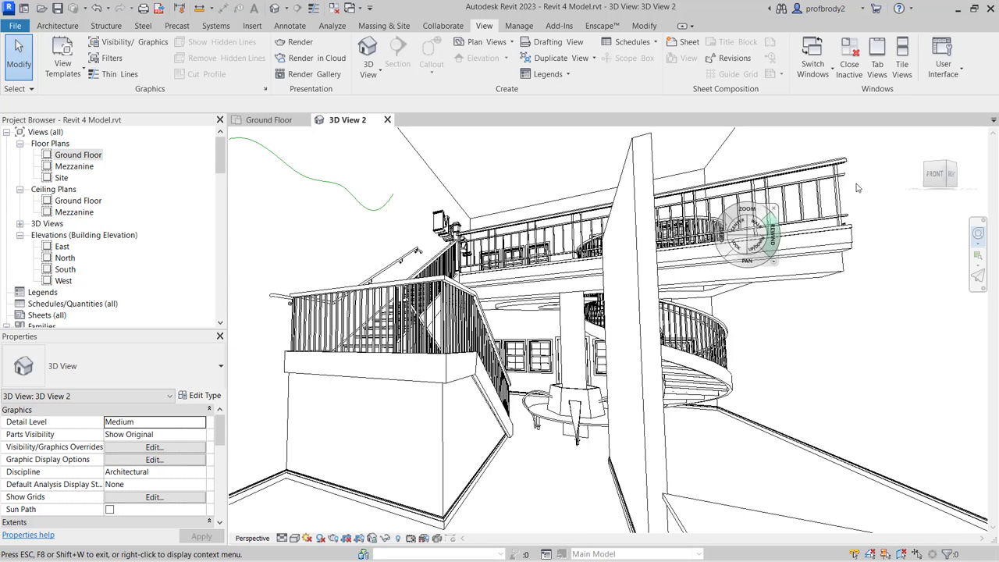
pyautogui.moveTo(731, 306); pyautogui.dragTo(720, 305)
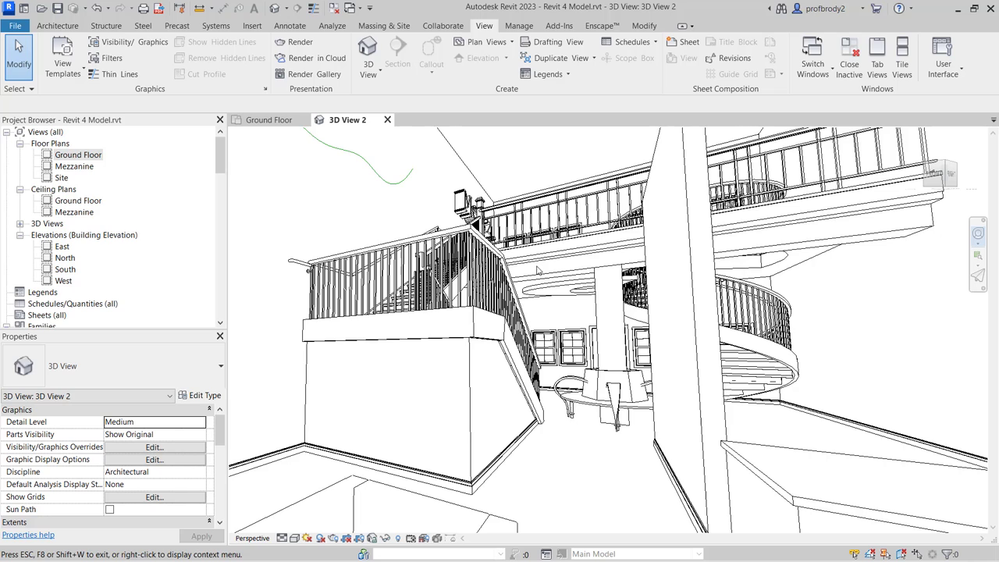
pyautogui.click(978, 233)
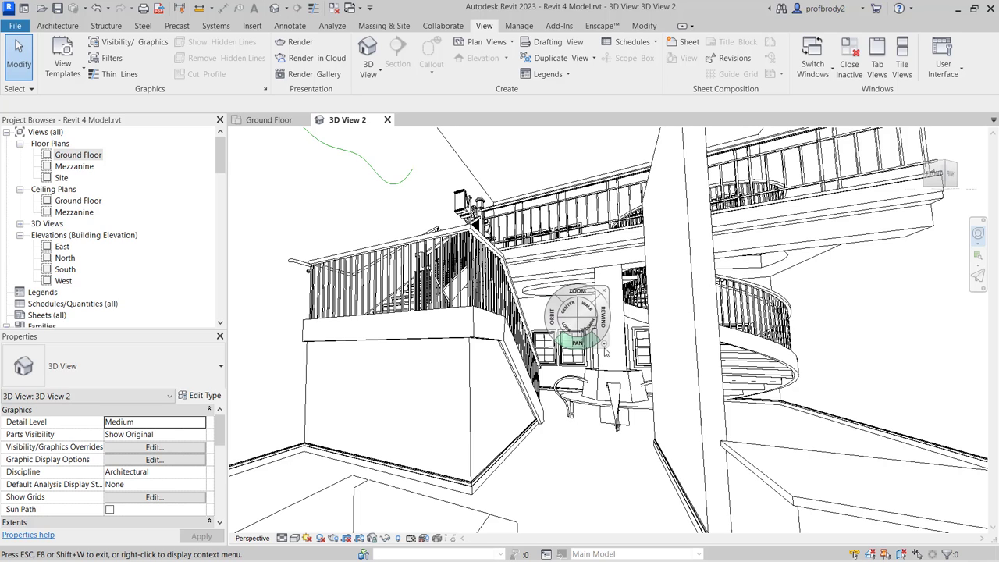
pyautogui.click(604, 344)
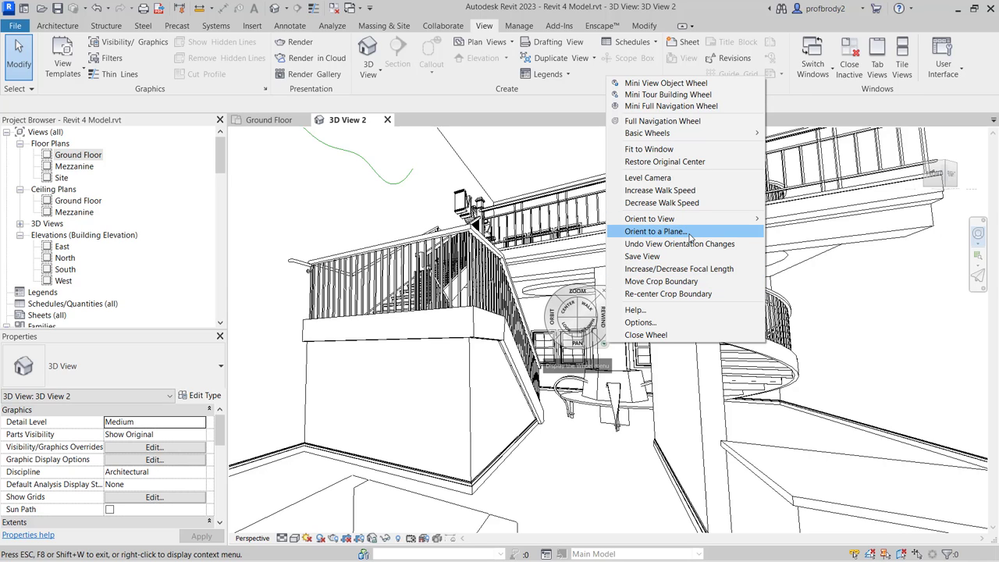
pyautogui.click(647, 177)
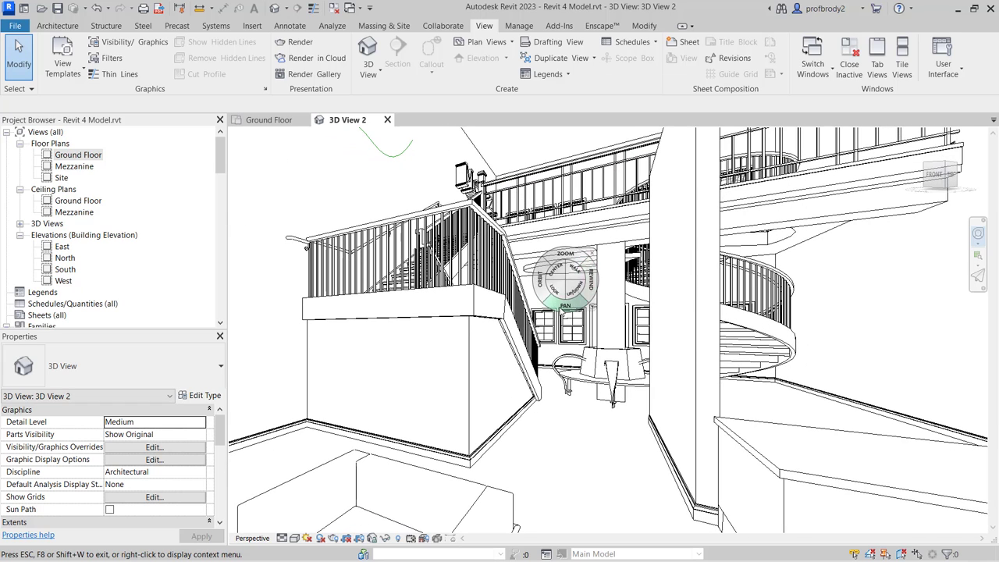
# Reframe the leveled perspective to show the main stairs, mezzanine railing and spiral stair together, and close the SteeringWheel.
pyautogui.moveTo(563, 306); pyautogui.dragTo(564, 324)
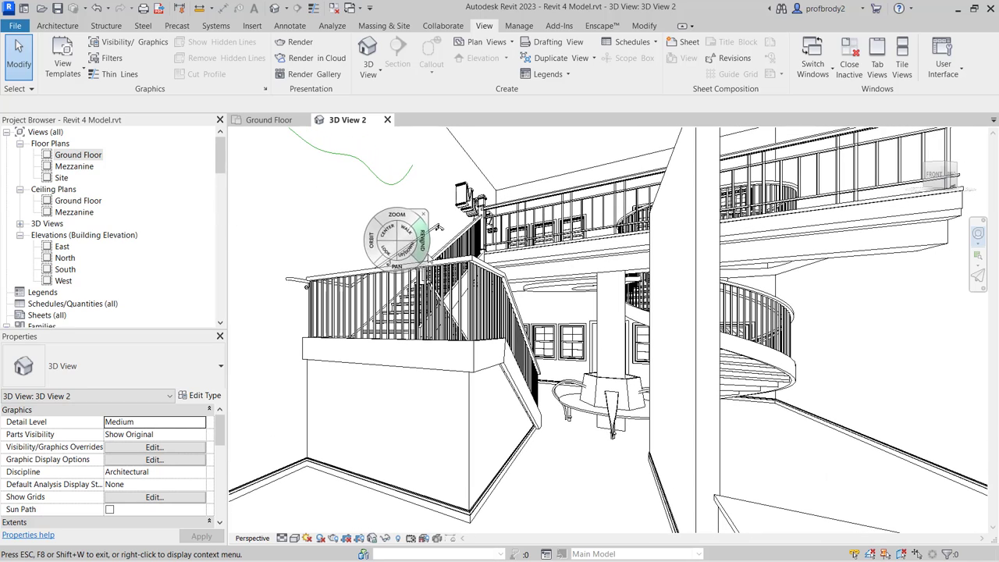
pyautogui.moveTo(417, 277); pyautogui.dragTo(412, 313)
pyautogui.moveTo(413, 277); pyautogui.dragTo(414, 278)
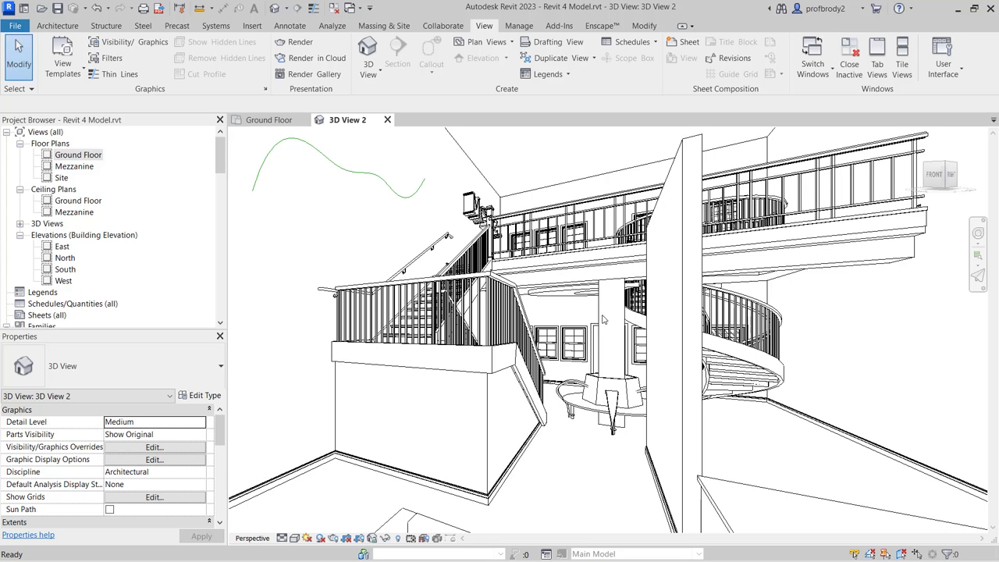
# Preview the Wireframe and Shaded visual styles in the interior camera view, and return it to Hidden Line.
pyautogui.click(294, 539)
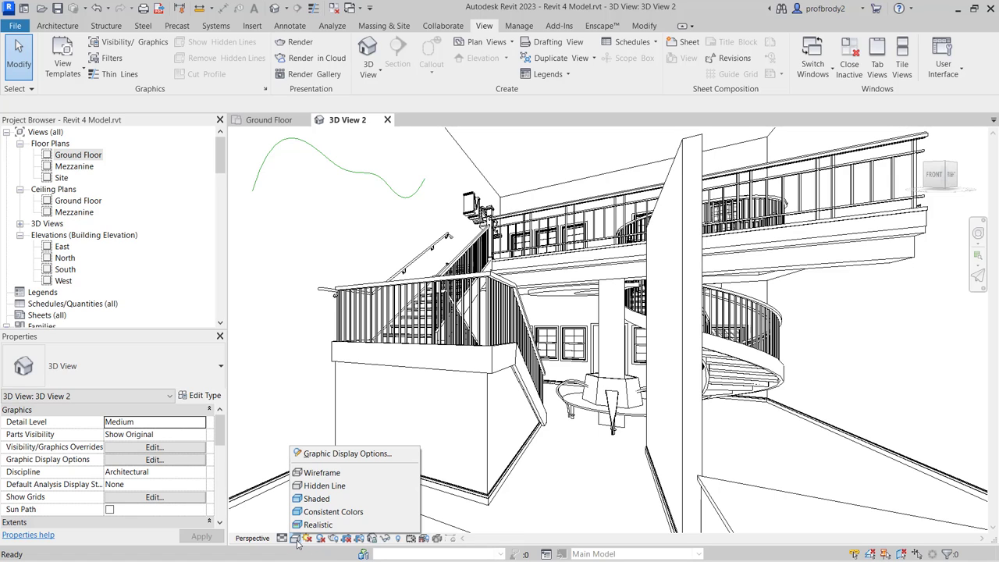
pyautogui.click(320, 472)
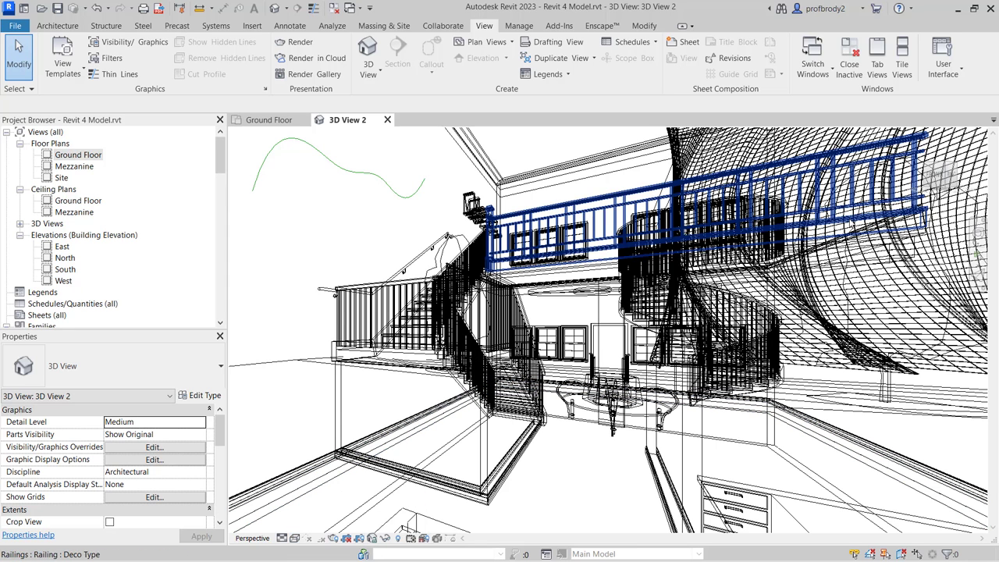
pyautogui.click(295, 537)
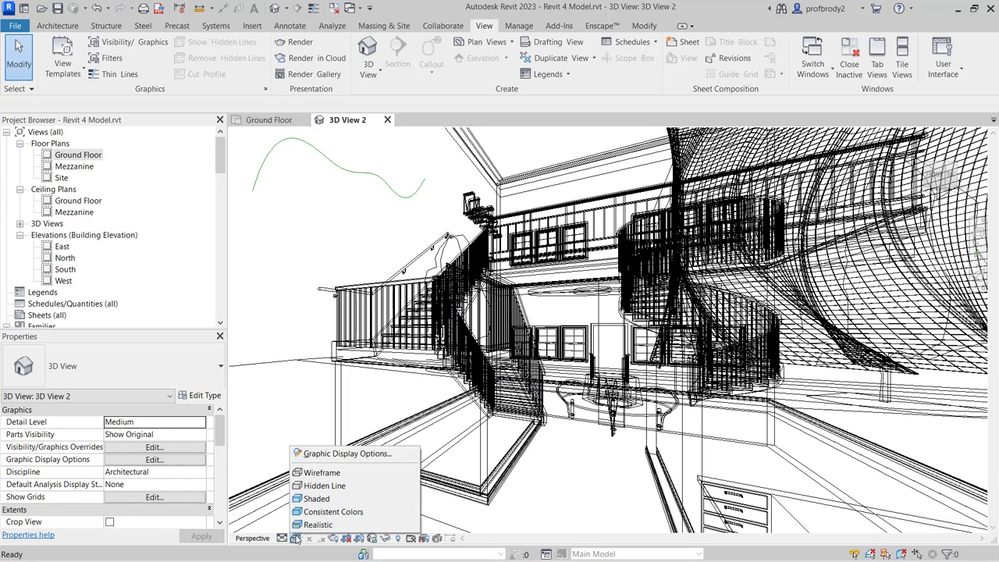
pyautogui.click(312, 498)
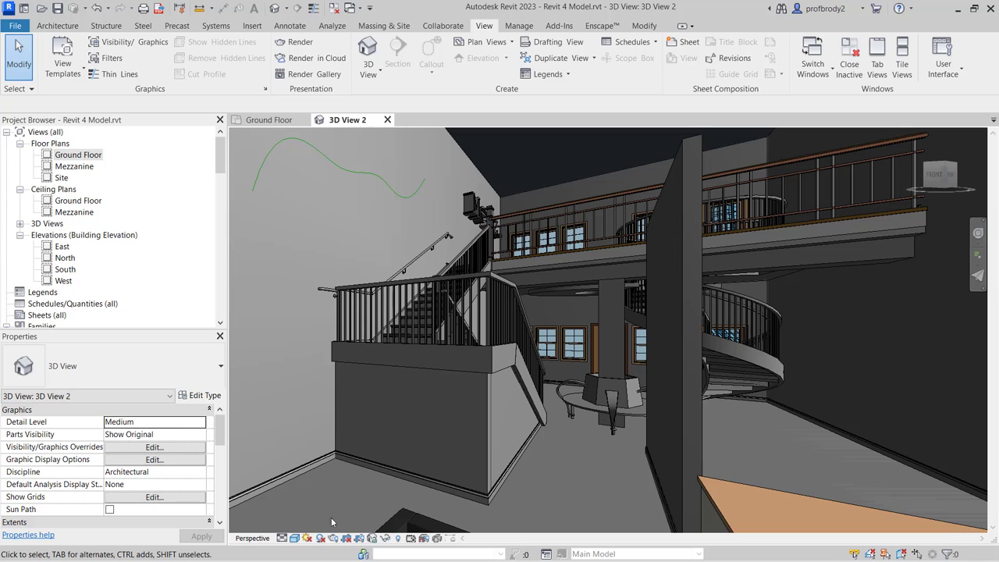
pyautogui.click(295, 539)
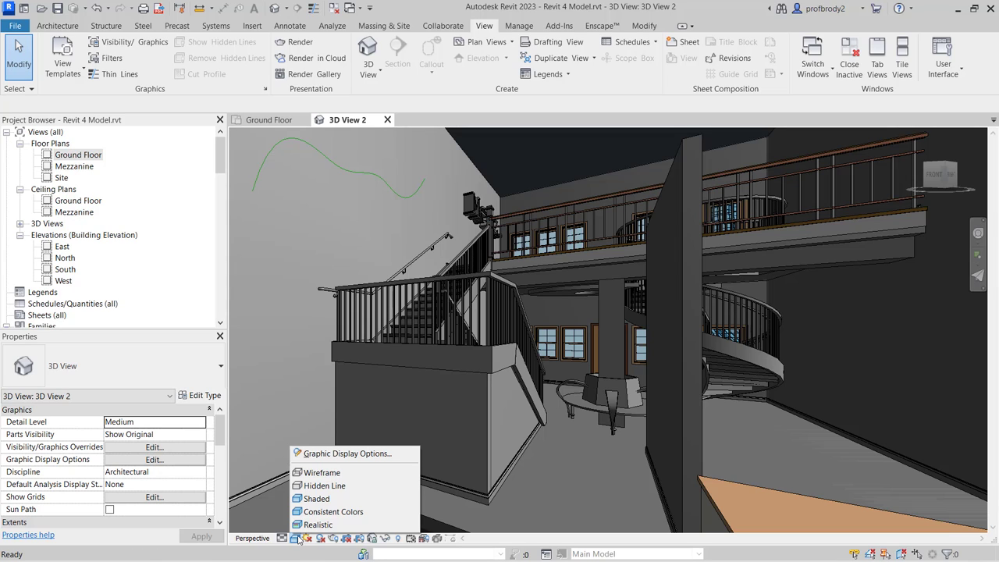
pyautogui.click(313, 492)
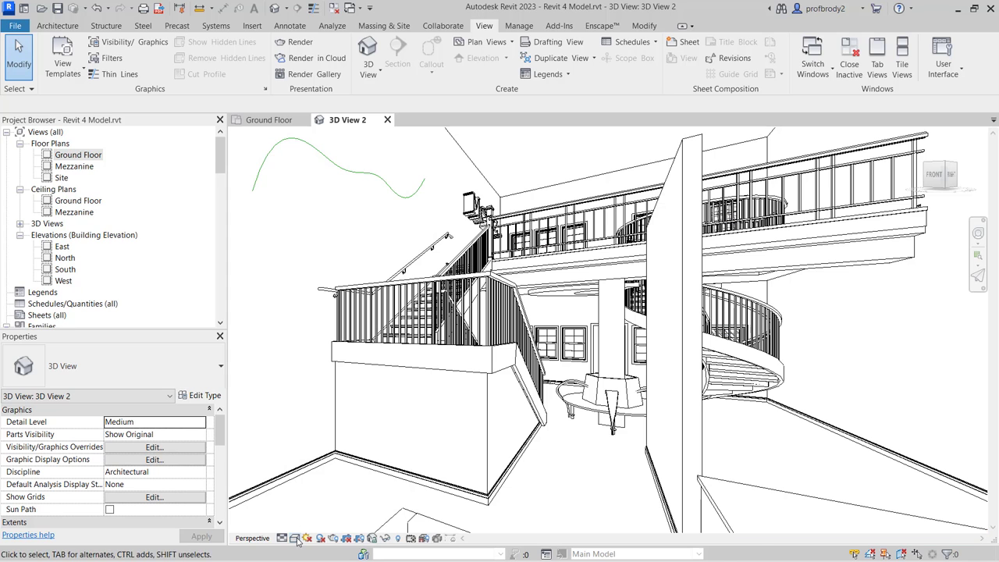
# Open the Graphic Display Options for the camera view, placed clear of the model, and keep the Hidden Line style.
pyautogui.click(295, 539)
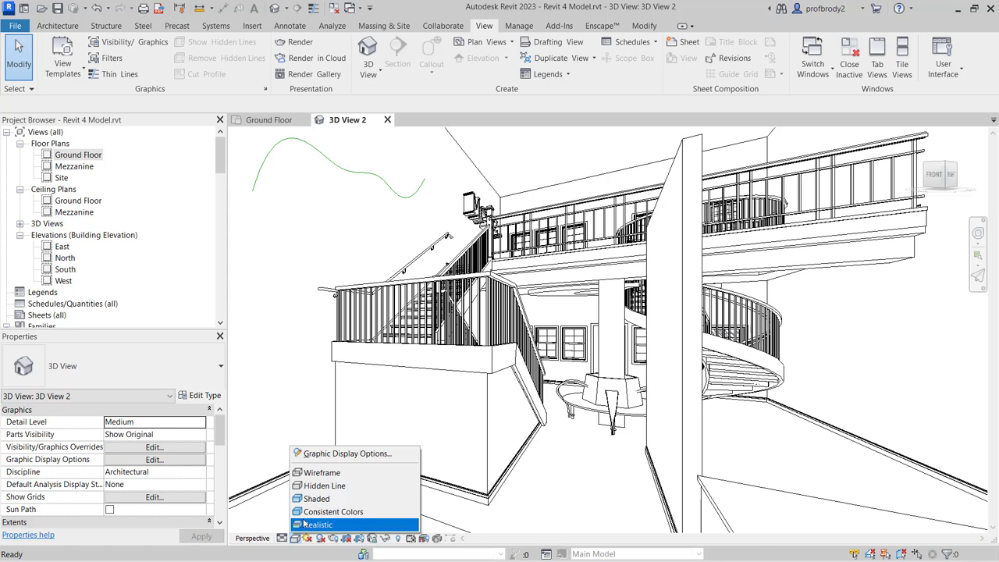
pyautogui.click(318, 460)
pyautogui.moveTo(503, 150); pyautogui.dragTo(176, 113)
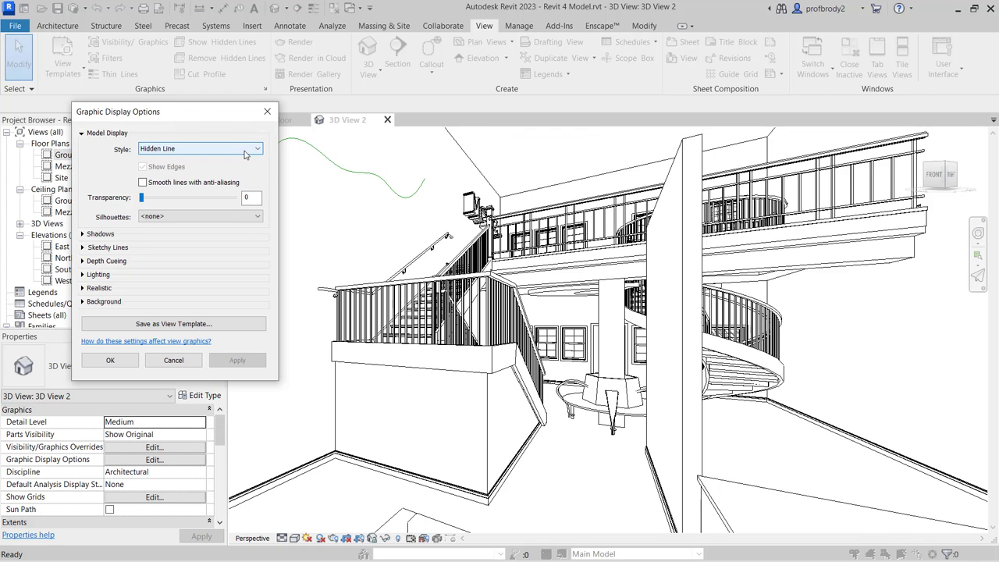
pyautogui.click(246, 149)
pyautogui.click(244, 167)
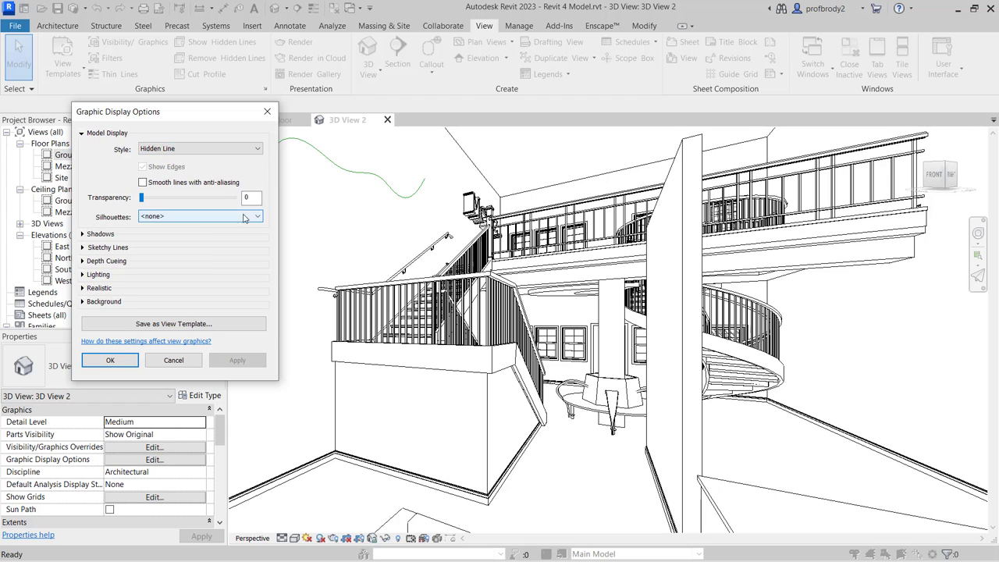
# Try model transparency values of 87 and 43 in the camera view, and apply a transparency of 17.
pyautogui.moveTo(141, 198); pyautogui.dragTo(222, 200)
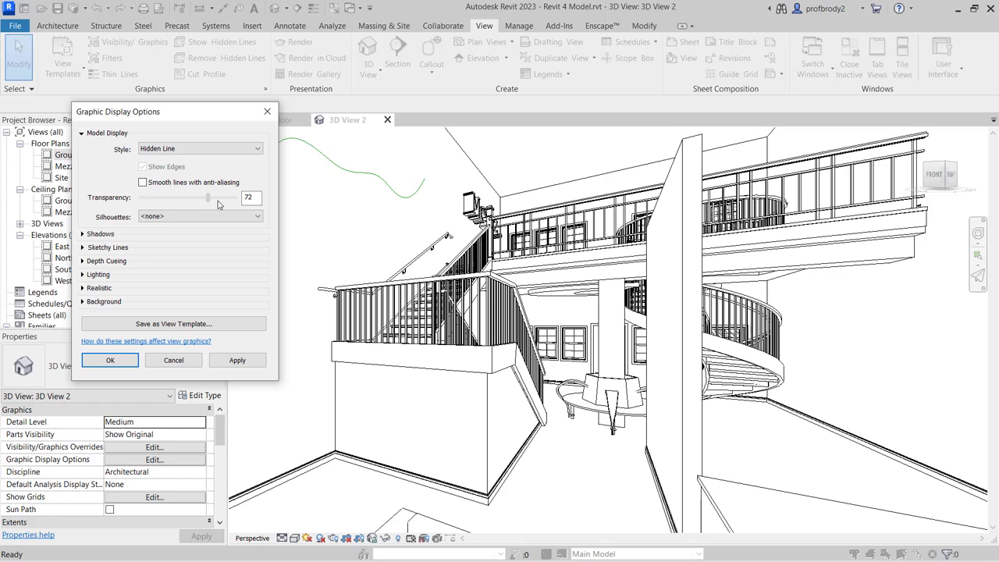
pyautogui.click(239, 361)
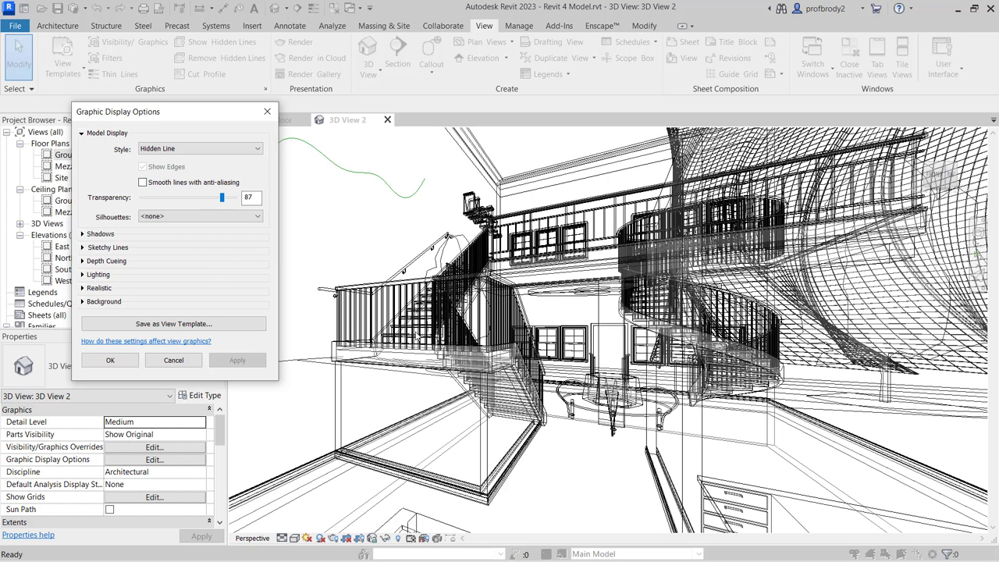
pyautogui.moveTo(221, 198); pyautogui.dragTo(181, 198)
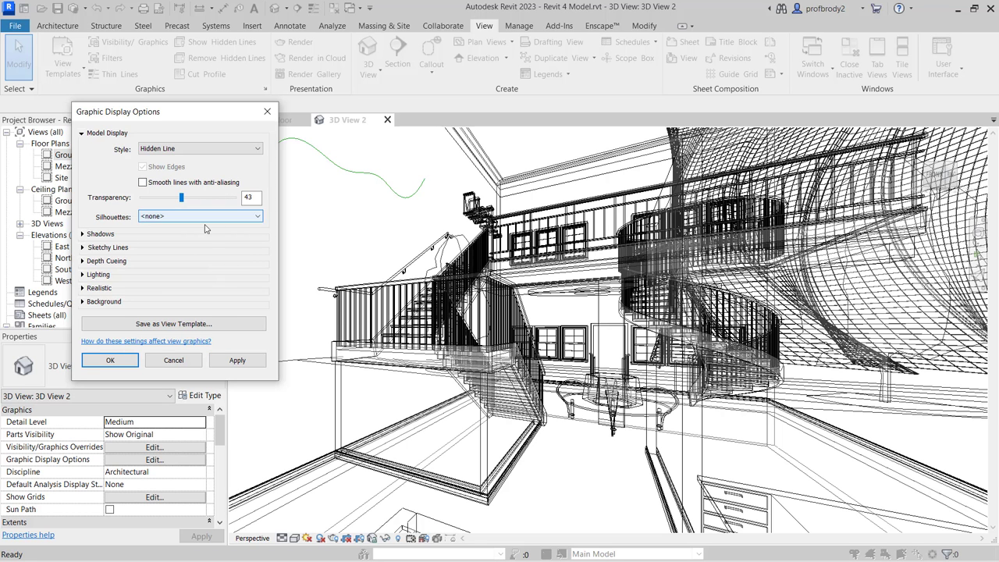
pyautogui.click(251, 364)
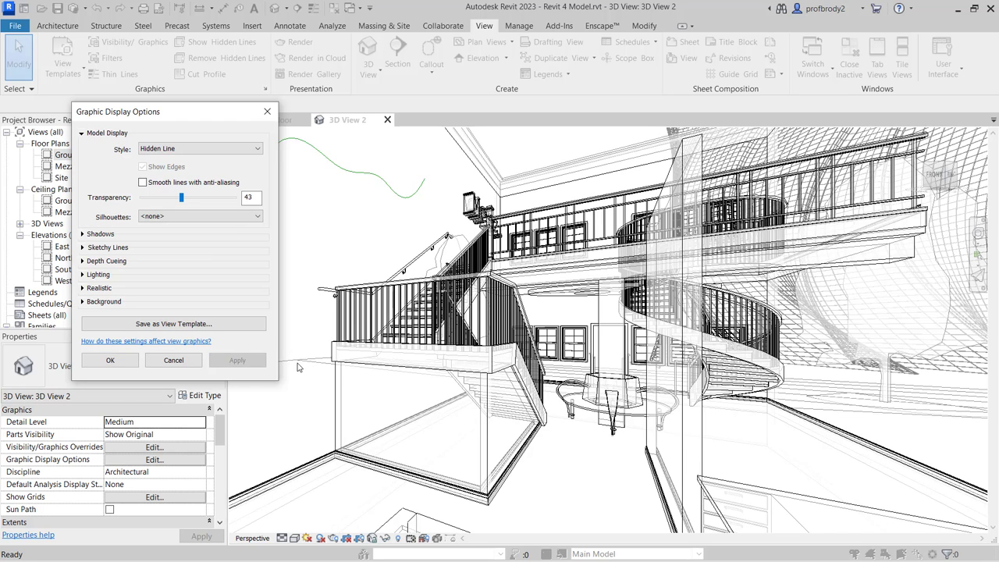
pyautogui.moveTo(185, 200); pyautogui.dragTo(158, 201)
pyautogui.click(238, 359)
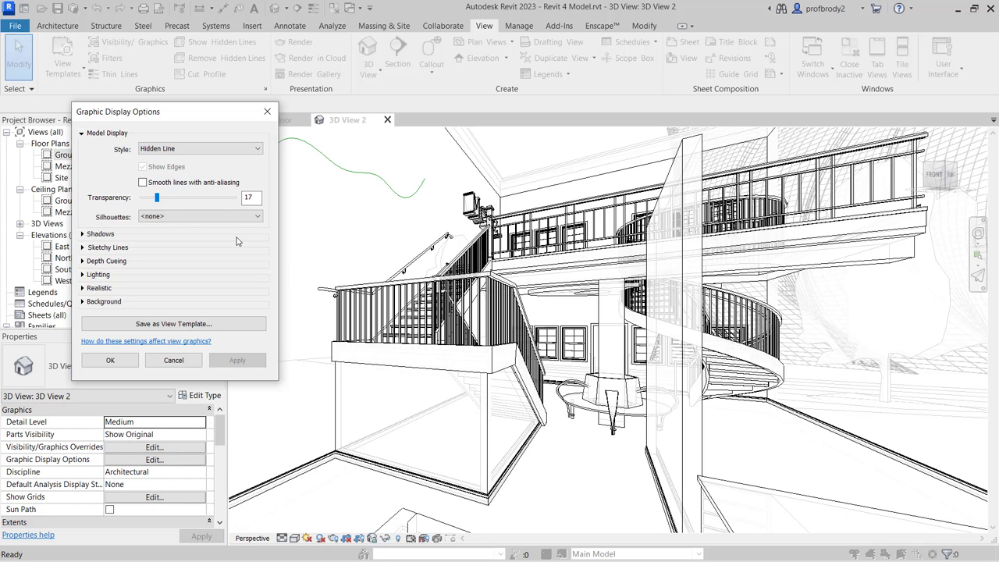
# Apply a model transparency of 0 to the camera view and close its Graphic Display Options.
pyautogui.moveTo(157, 199); pyautogui.dragTo(137, 202)
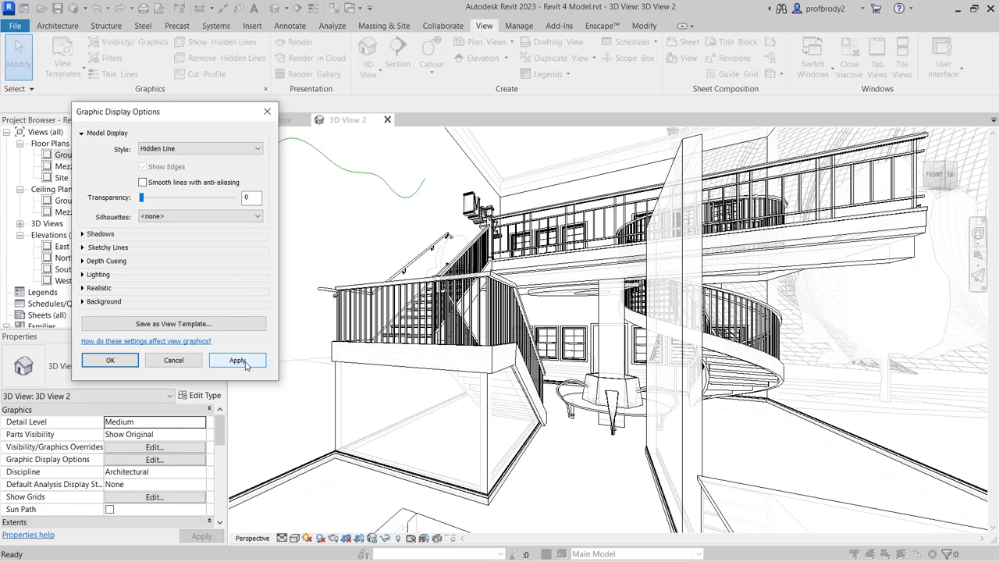
pyautogui.click(237, 360)
pyautogui.click(267, 114)
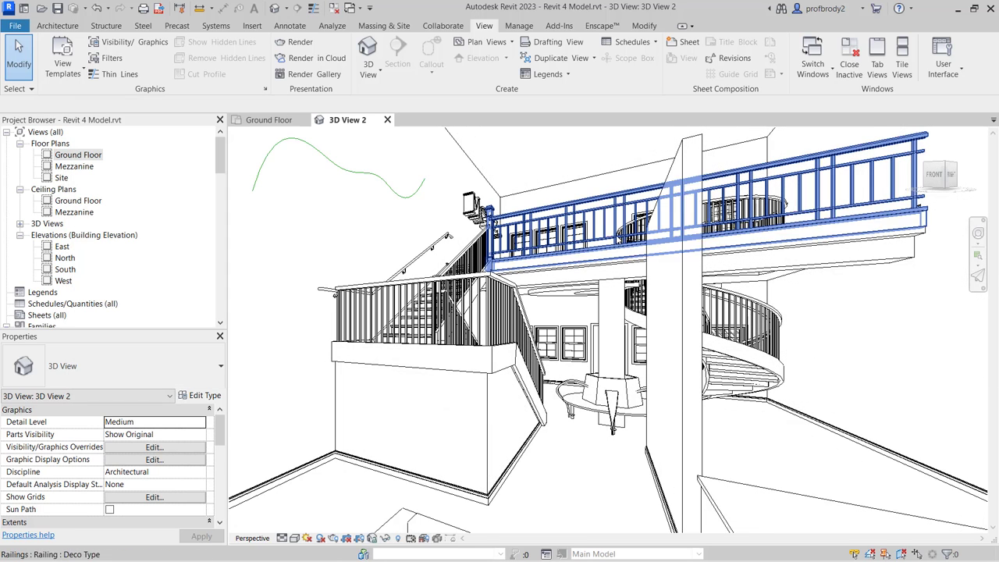
# Override the graphics of the Generic - 5" wall in front of the spiral stair by element, with a surface transparency of 53.
pyautogui.click(692, 322)
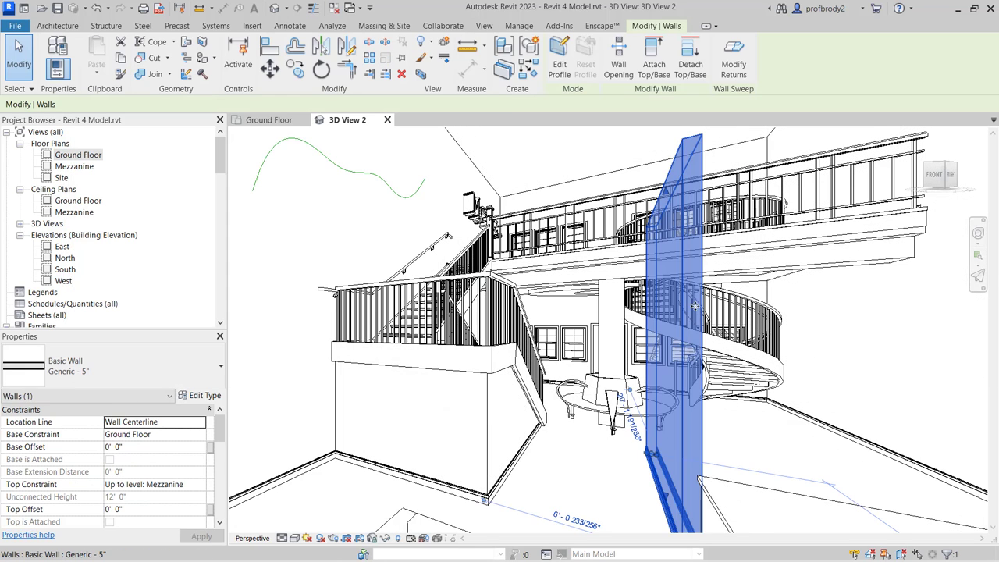
pyautogui.rightClick(681, 346)
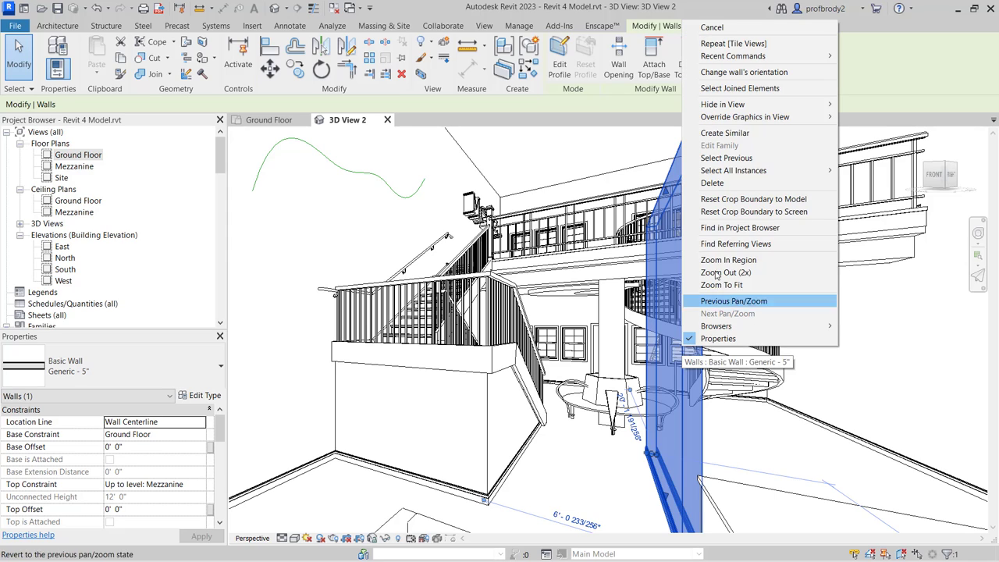
pyautogui.moveTo(757, 112)
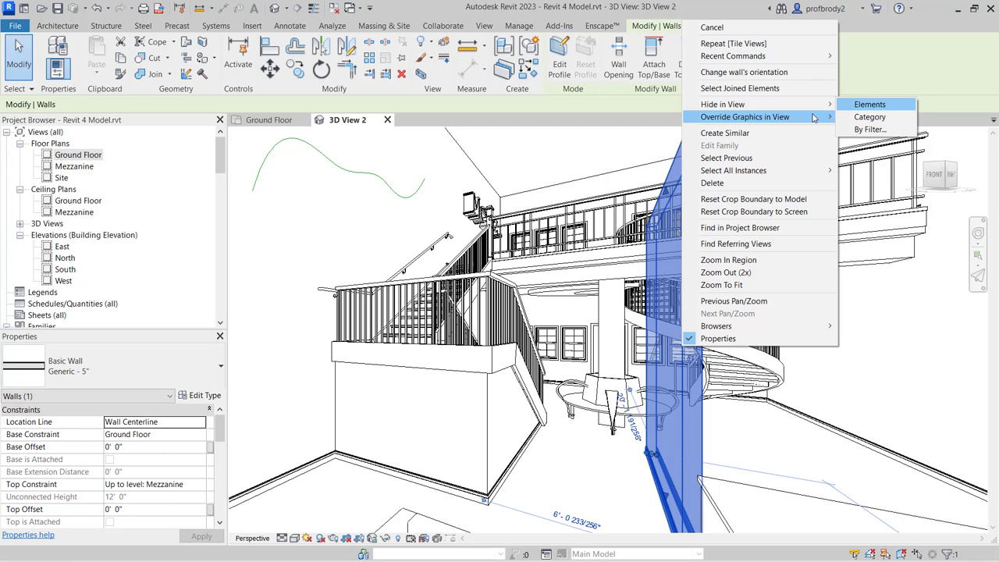
pyautogui.moveTo(814, 119)
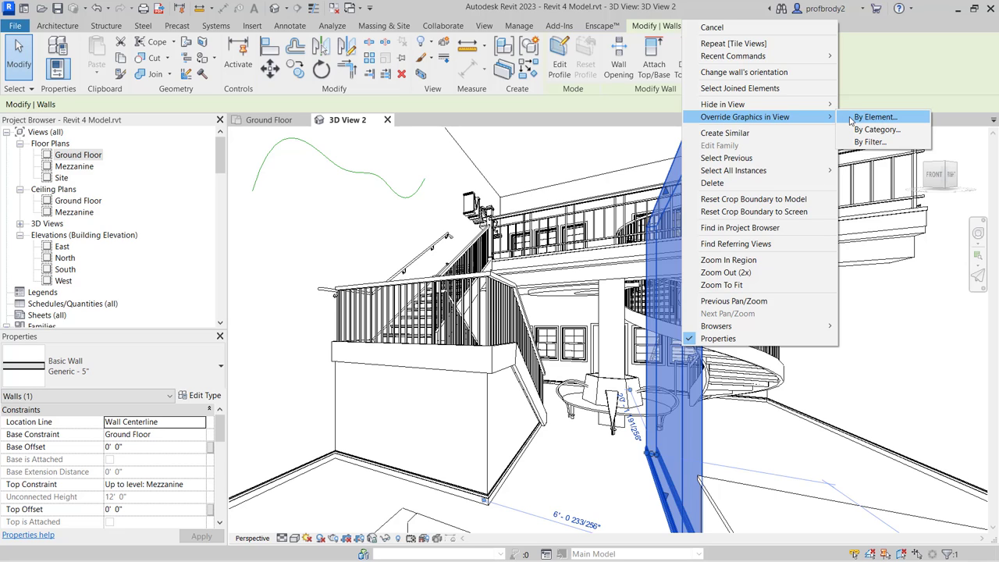
pyautogui.click(873, 117)
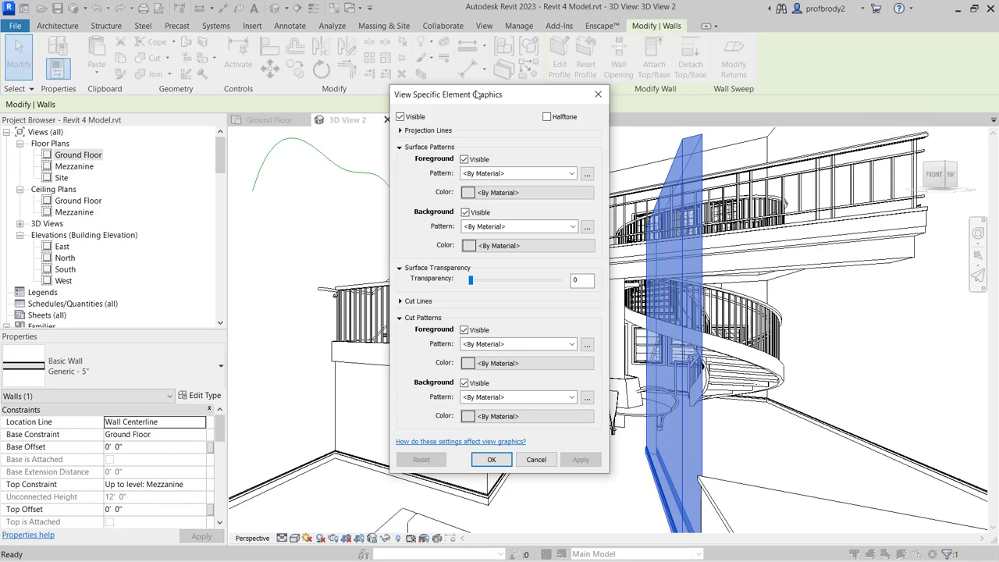
pyautogui.moveTo(470, 101); pyautogui.dragTo(430, 107)
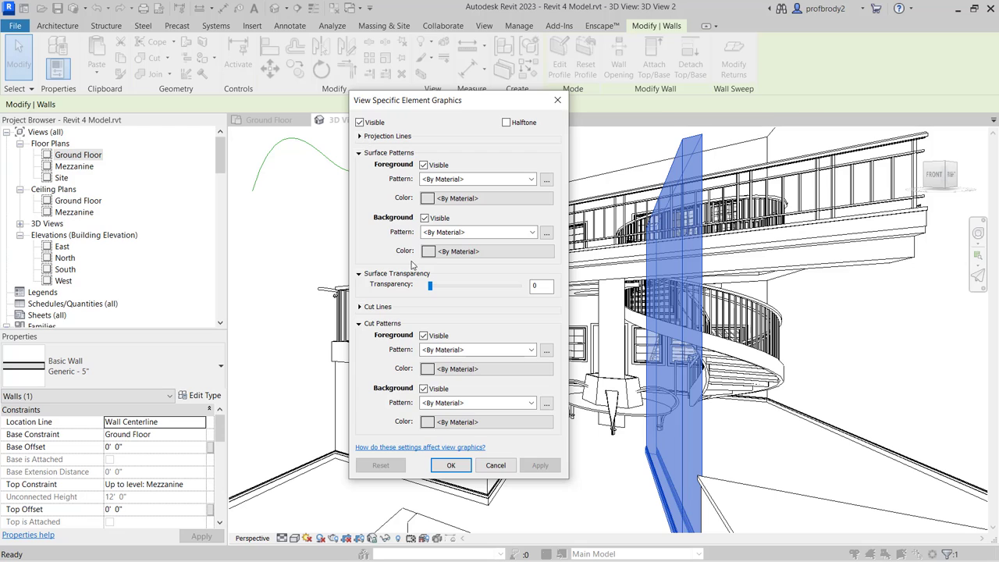
pyautogui.moveTo(428, 289); pyautogui.dragTo(477, 291)
pyautogui.click(540, 465)
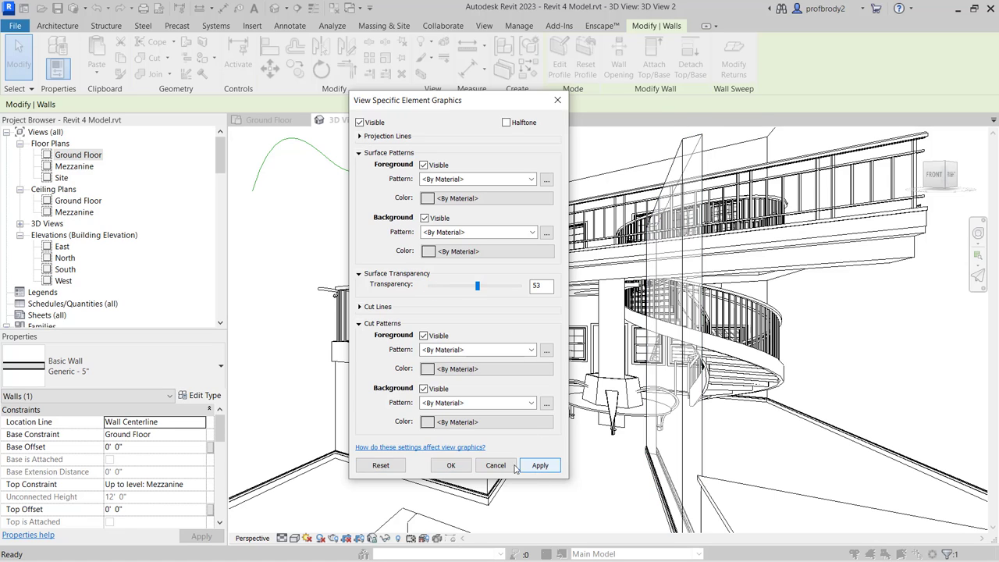
pyautogui.click(451, 465)
pyautogui.click(553, 480)
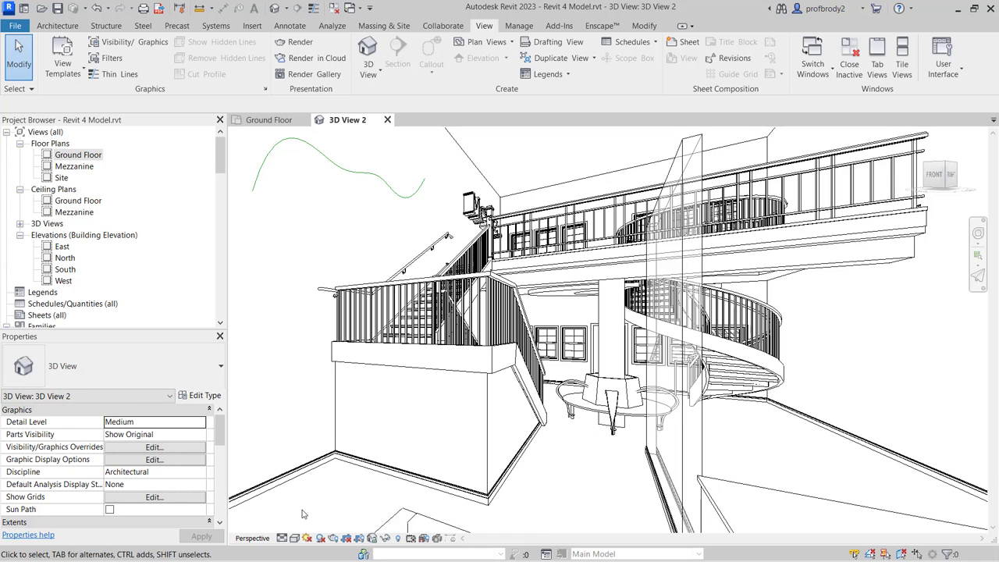
# Turn on cast shadows and ambient shadows in the camera view's Graphic Display Options and apply them.
pyautogui.click(295, 538)
pyautogui.click(336, 453)
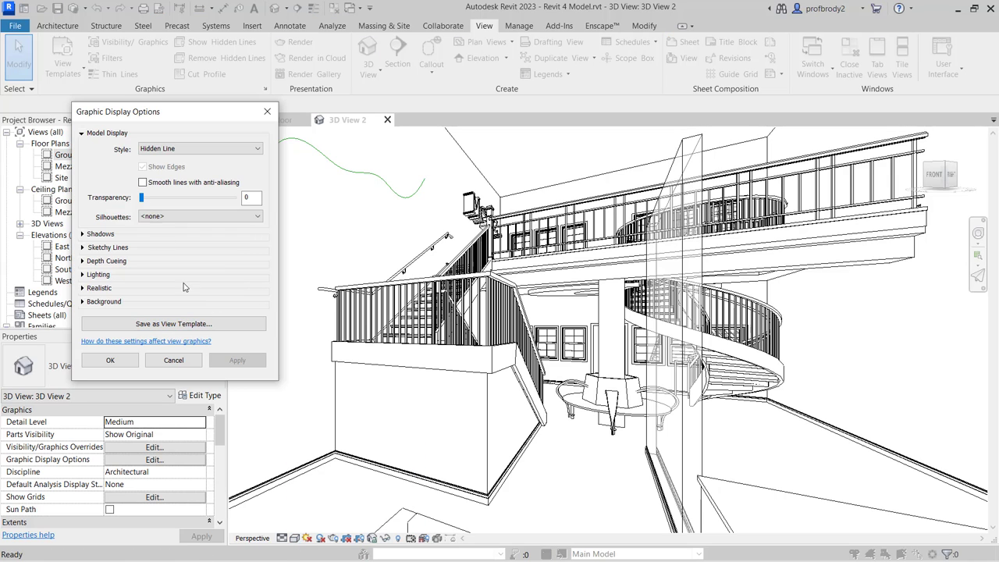
pyautogui.click(83, 234)
pyautogui.click(142, 243)
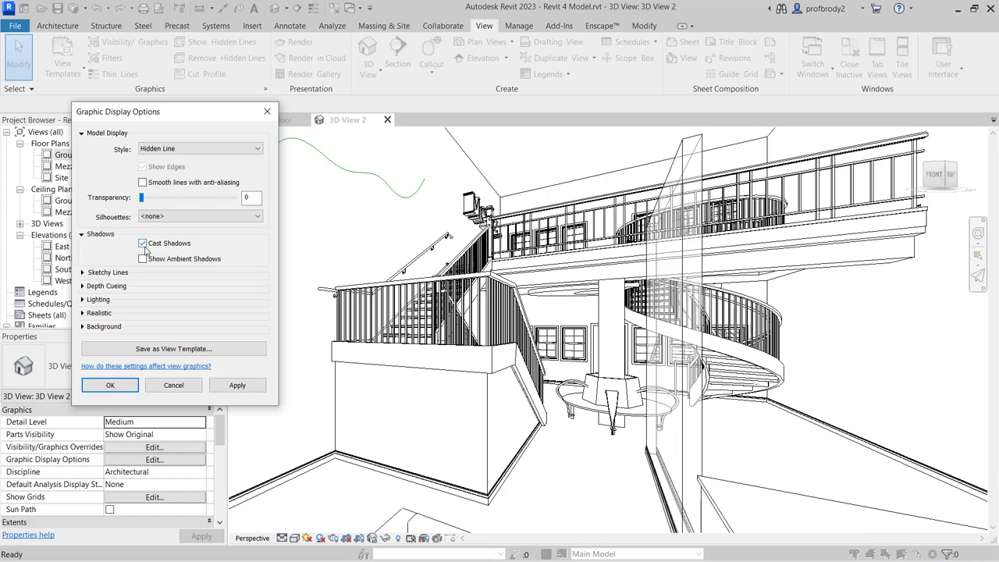
pyautogui.click(143, 259)
pyautogui.click(237, 385)
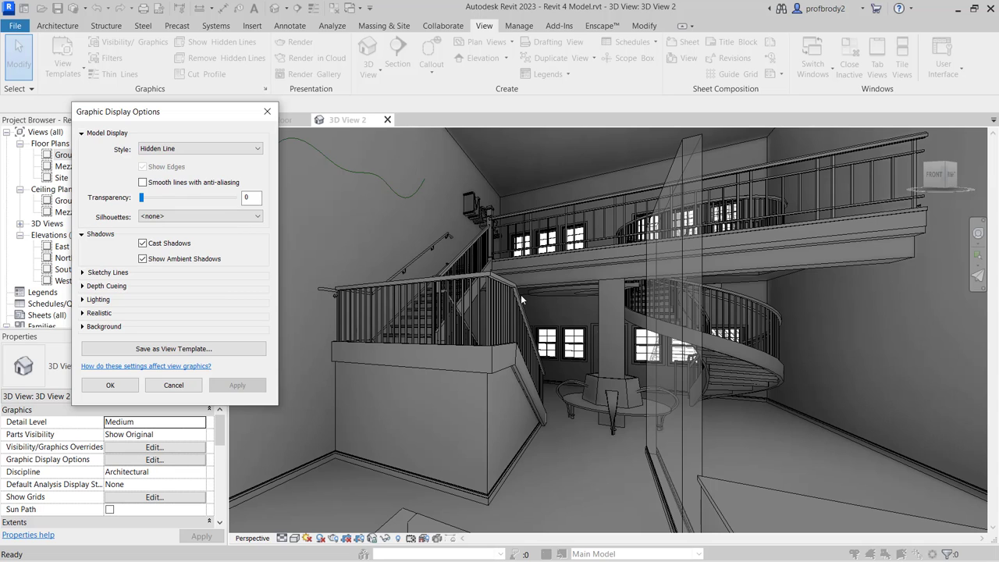
# Try sketchy lines with a jitter of 5 and an extension of 5 in the camera view, and close the display options.
pyautogui.click(83, 273)
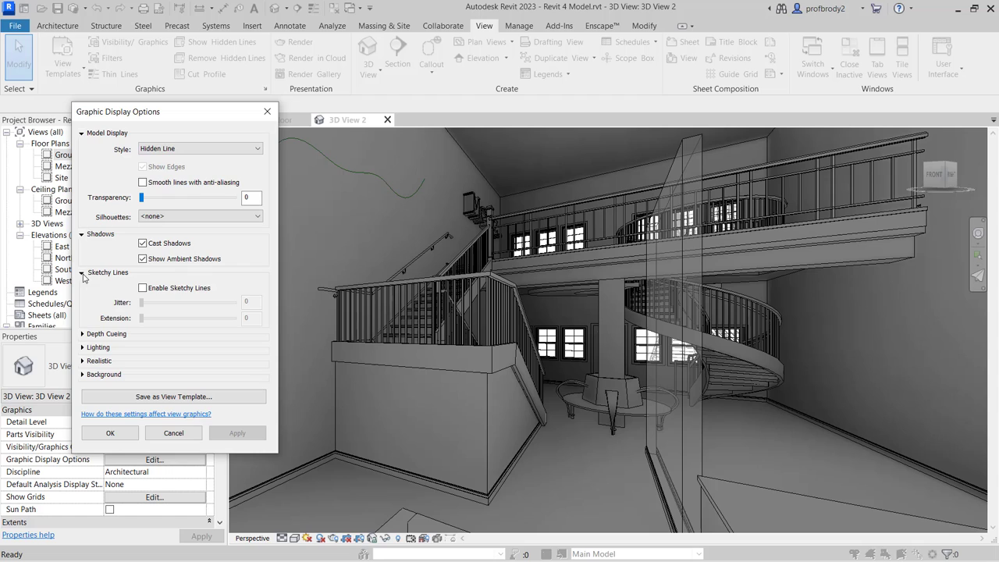
pyautogui.click(143, 288)
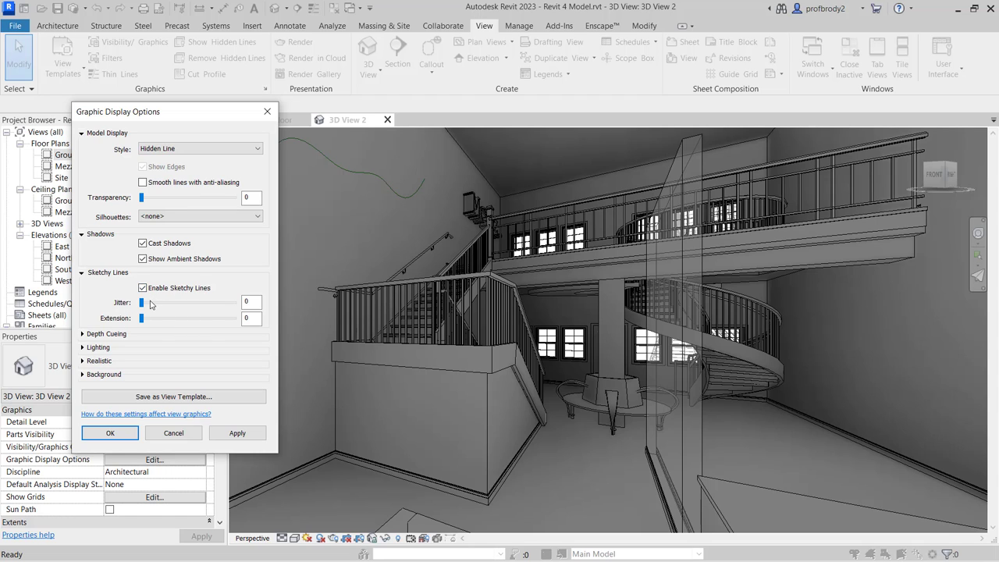
pyautogui.moveTo(168, 305)
pyautogui.mouseDown()
pyautogui.moveTo(188, 303)
pyautogui.moveTo(178, 326)
pyautogui.moveTo(142, 320)
pyautogui.moveTo(188, 328)
pyautogui.mouseUp()
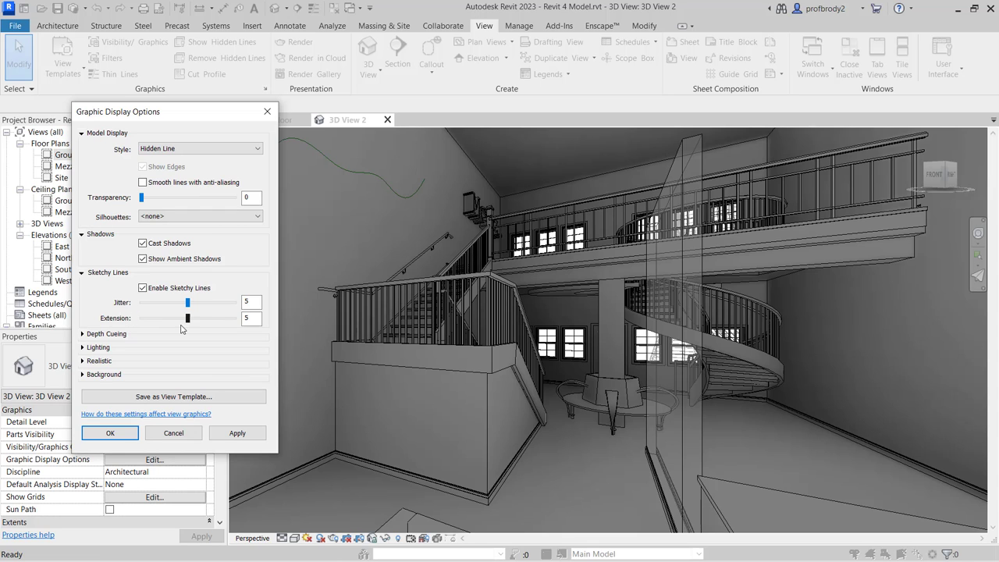
pyautogui.click(237, 433)
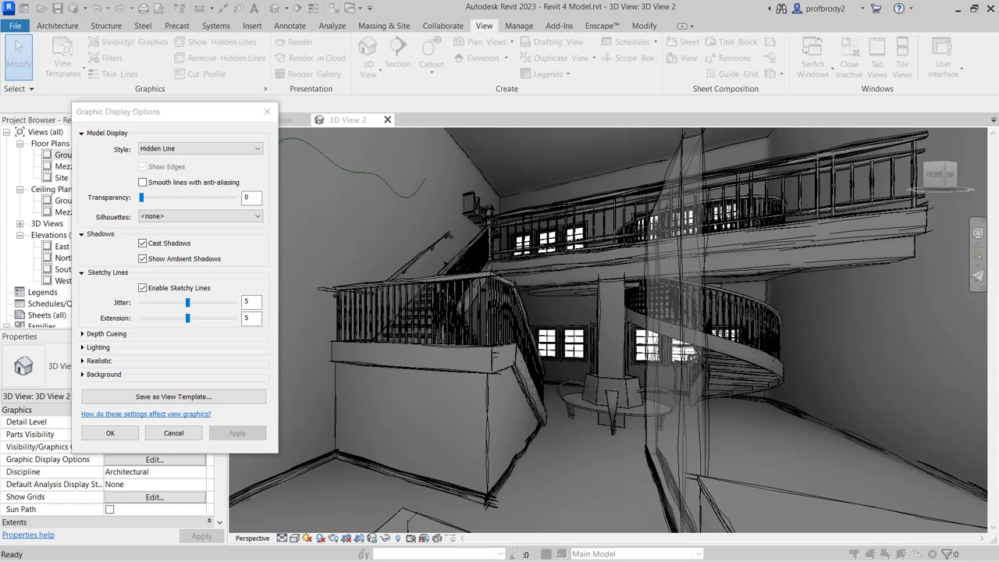
pyautogui.press('Escape')
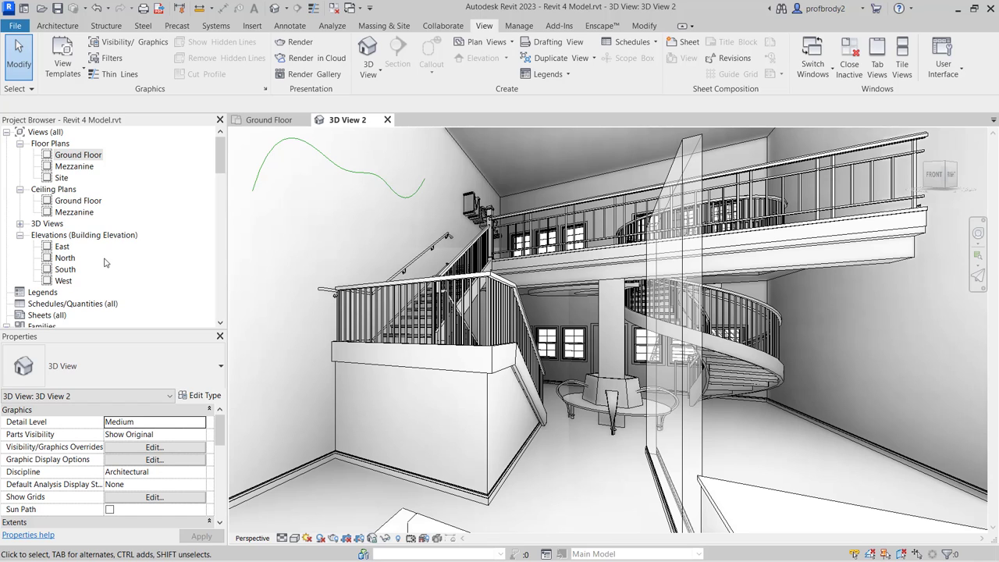
# List the project's 3D views, open 3D View 1 and rename it as Interior view.
pyautogui.click(19, 224)
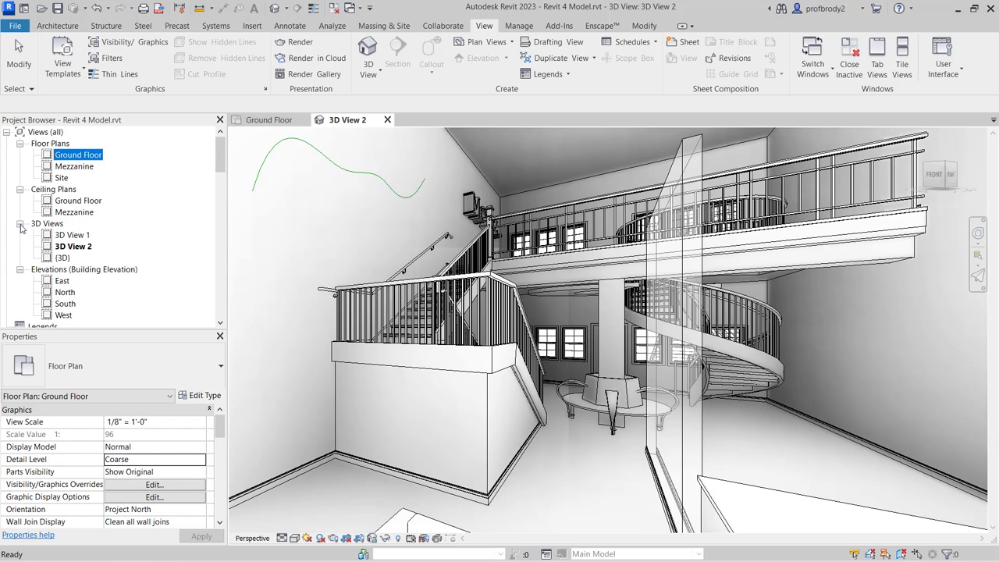
pyautogui.click(75, 235)
pyautogui.doubleClick(75, 235)
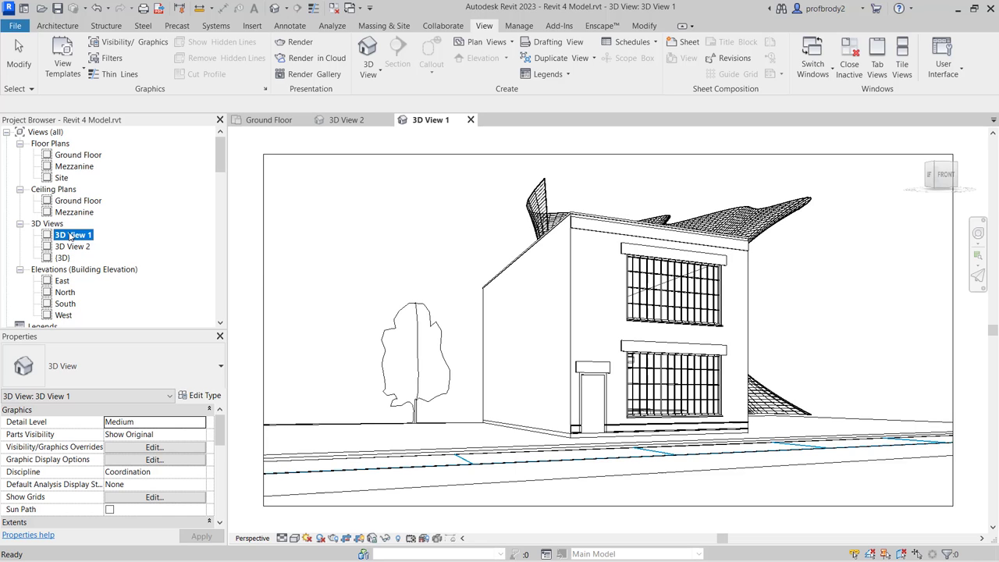
pyautogui.click(71, 236)
pyautogui.write('Interior view')
pyautogui.press('Return')
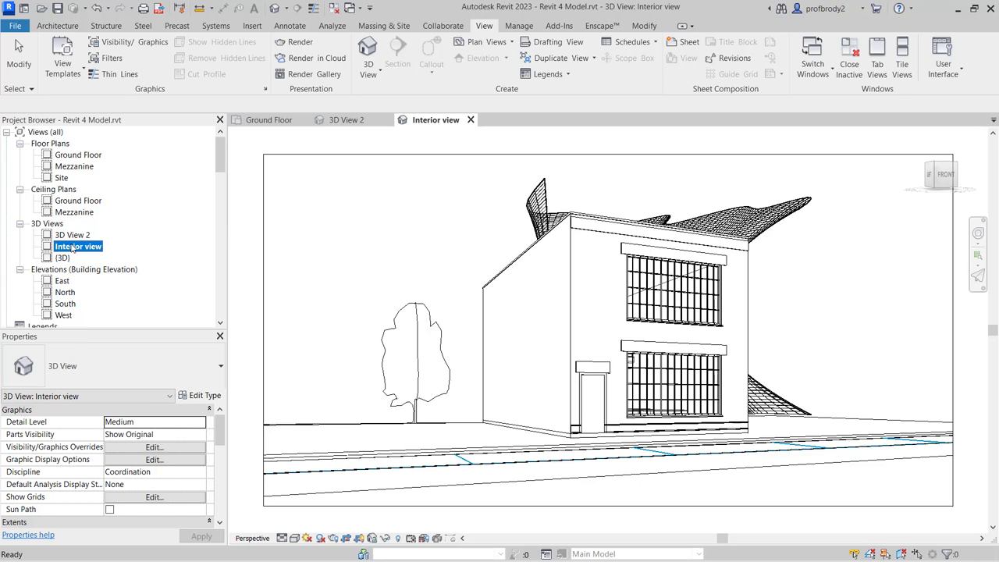
# Rename 3D View 2 as Outdoor view.
pyautogui.click(69, 236)
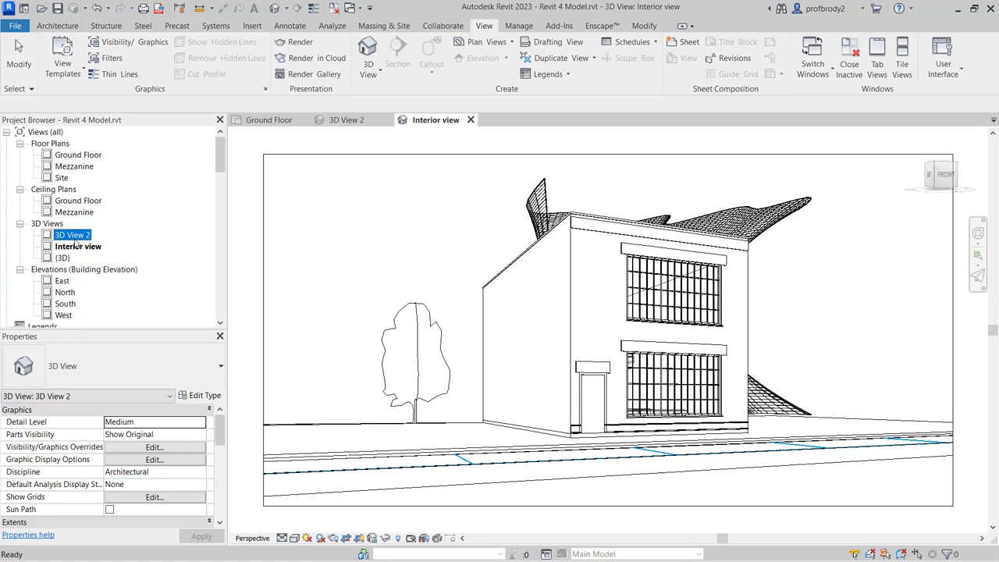
pyautogui.click(75, 238)
pyautogui.write('Outdoor view')
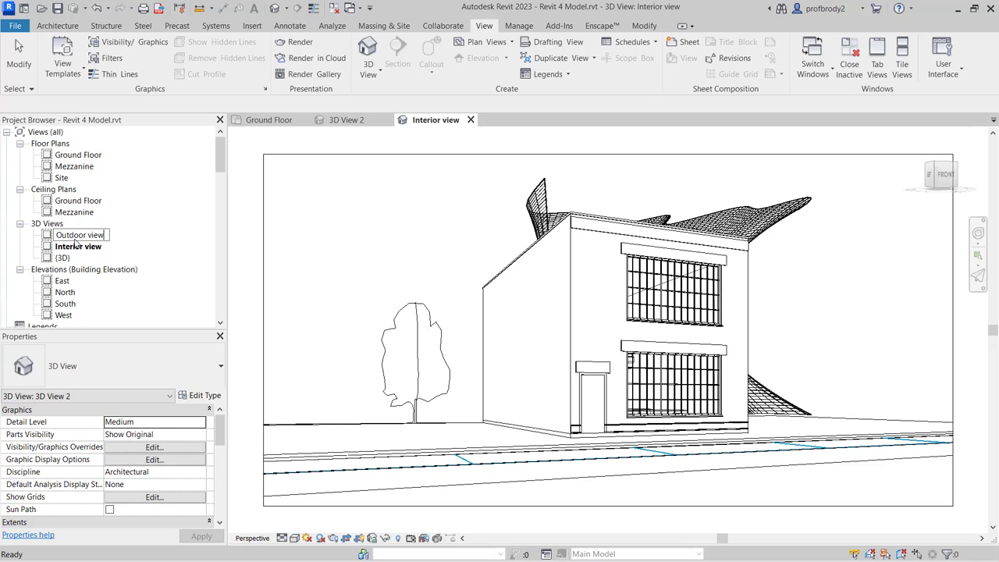
pyautogui.press('Return')
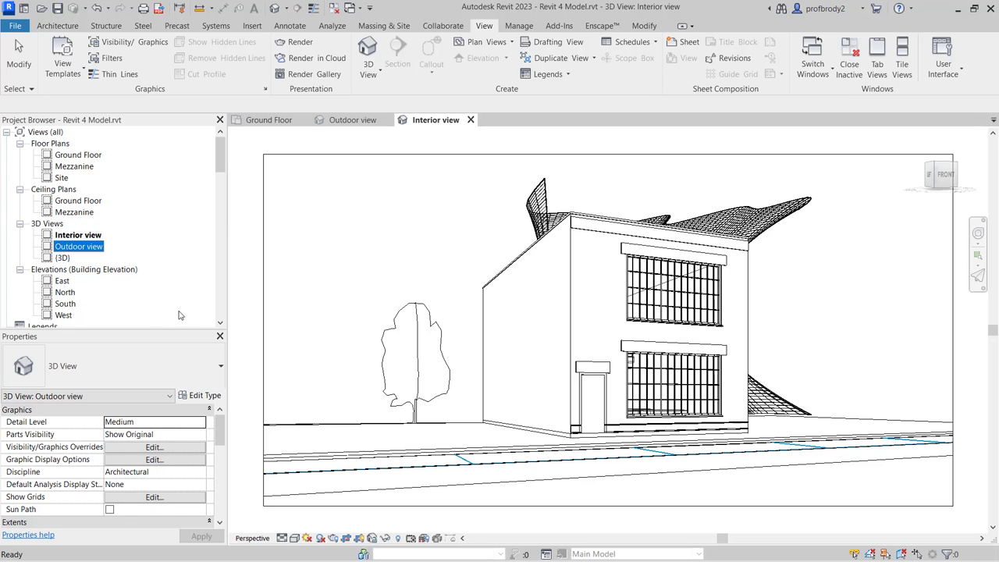
# Open the default {3D} view and duplicate it without detailing.
pyautogui.click(63, 258)
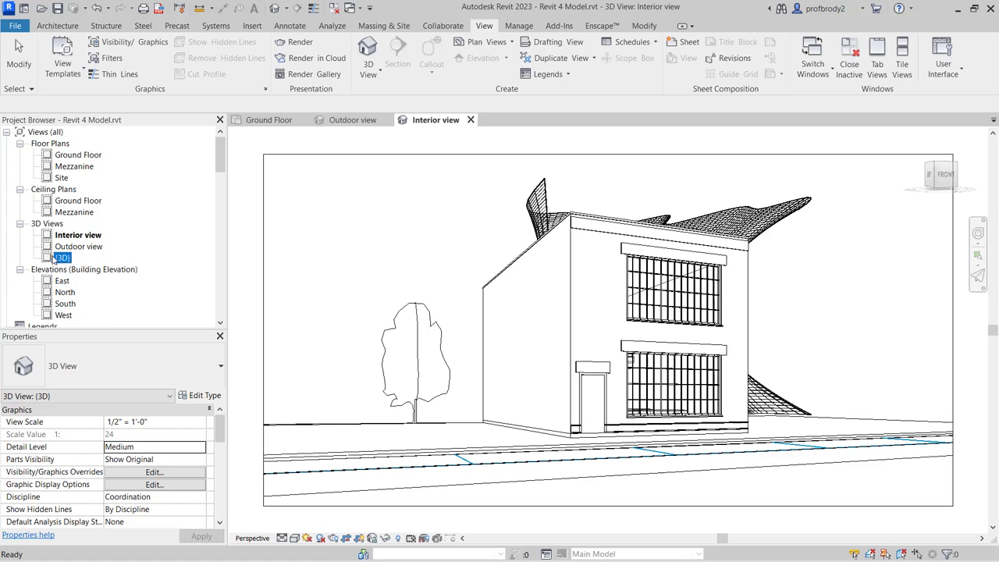
pyautogui.click(62, 260)
pyautogui.doubleClick(66, 261)
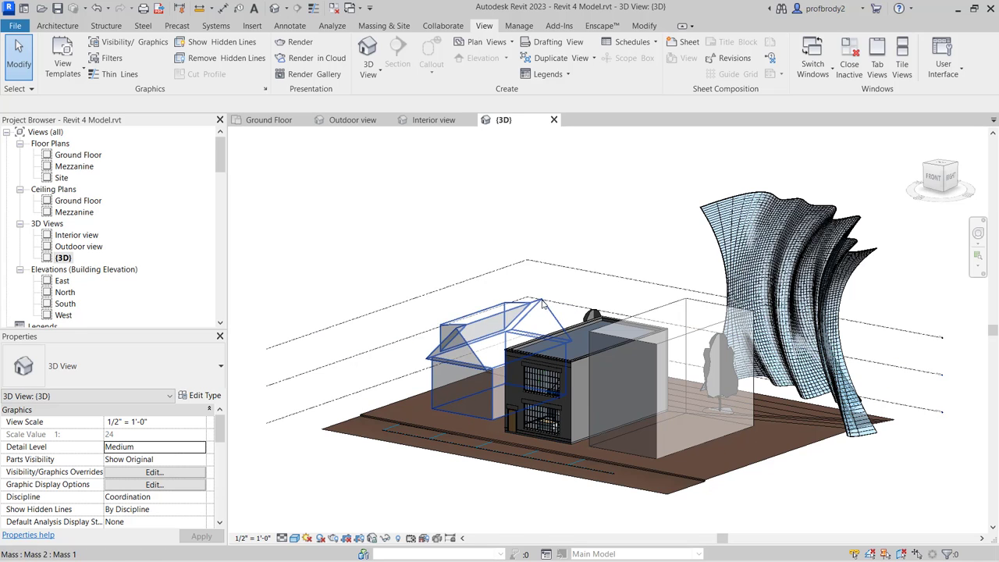
pyautogui.rightClick(60, 258)
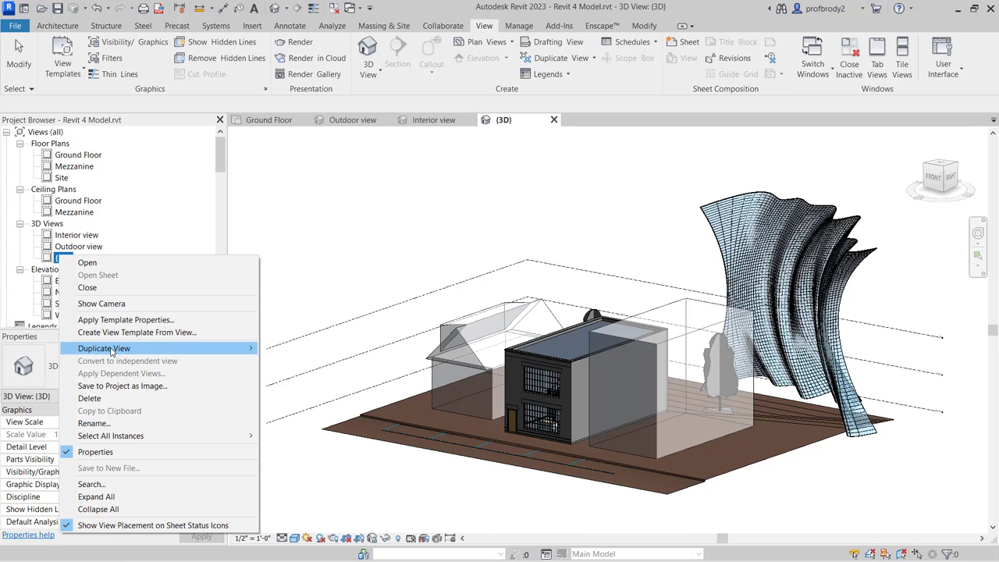
pyautogui.moveTo(112, 351)
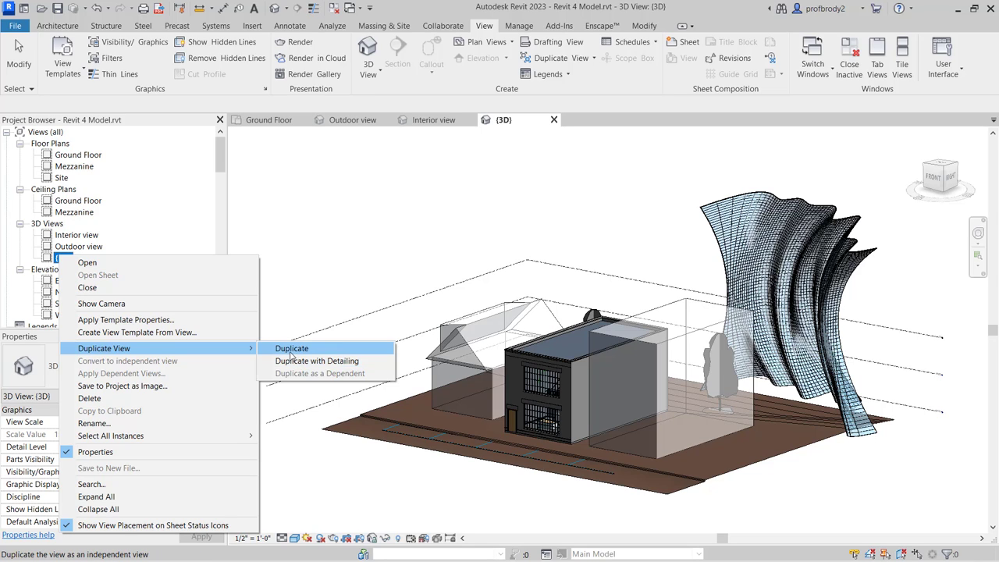
pyautogui.click(292, 348)
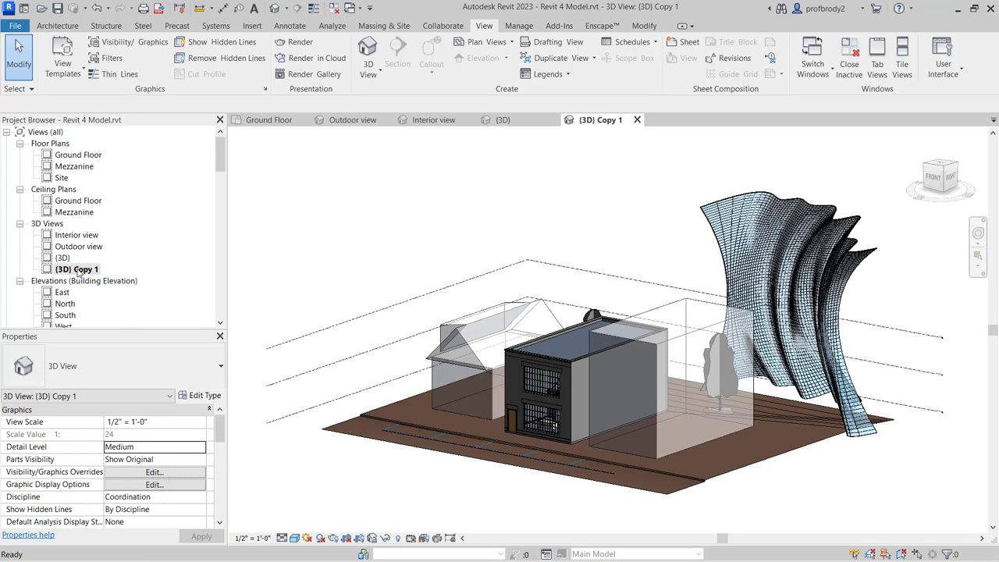
# Rename the duplicated 3D view as Exploded.
pyautogui.click(79, 271)
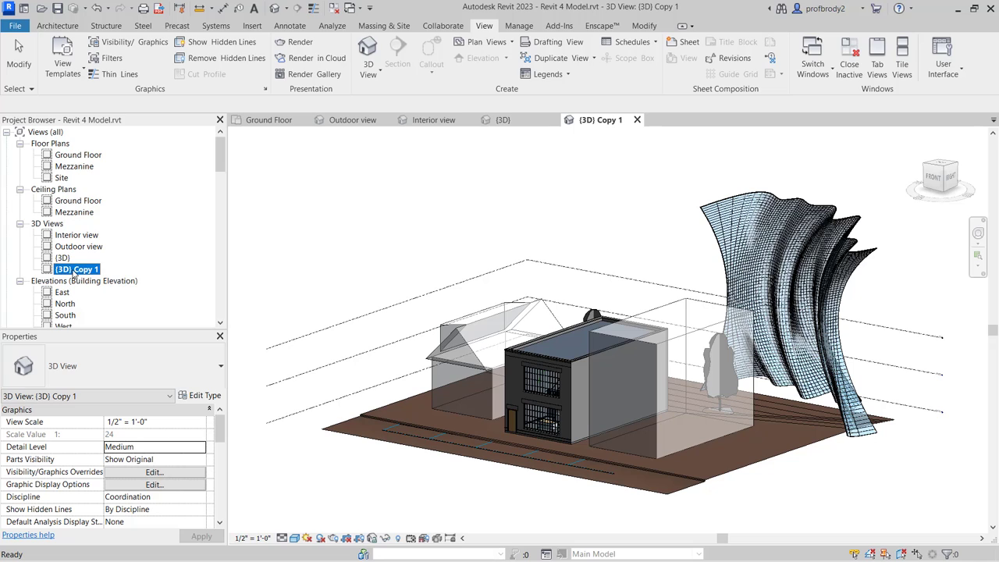
pyautogui.click(74, 271)
pyautogui.write('Exploded')
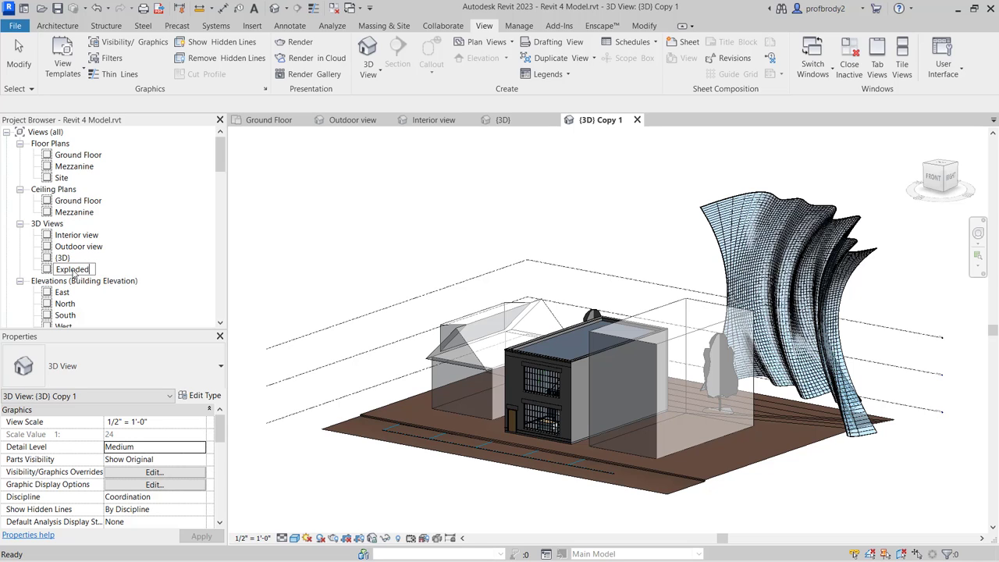
pyautogui.press('Return')
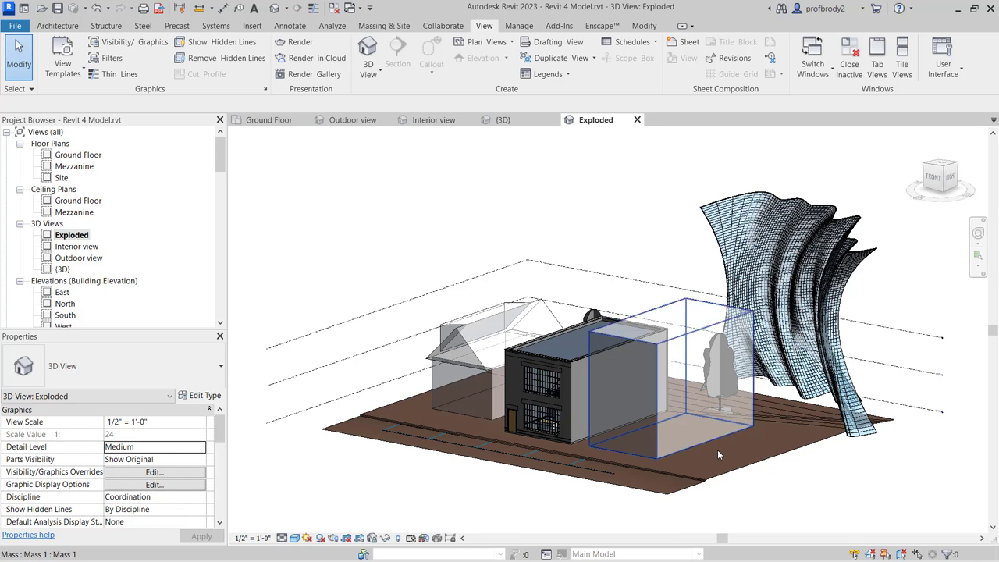
# Hide the curved curtain system, the box mass and tree beside the building, the site ground and the levels in the Exploded view, by element.
pyautogui.moveTo(854, 505); pyautogui.dragTo(702, 221)
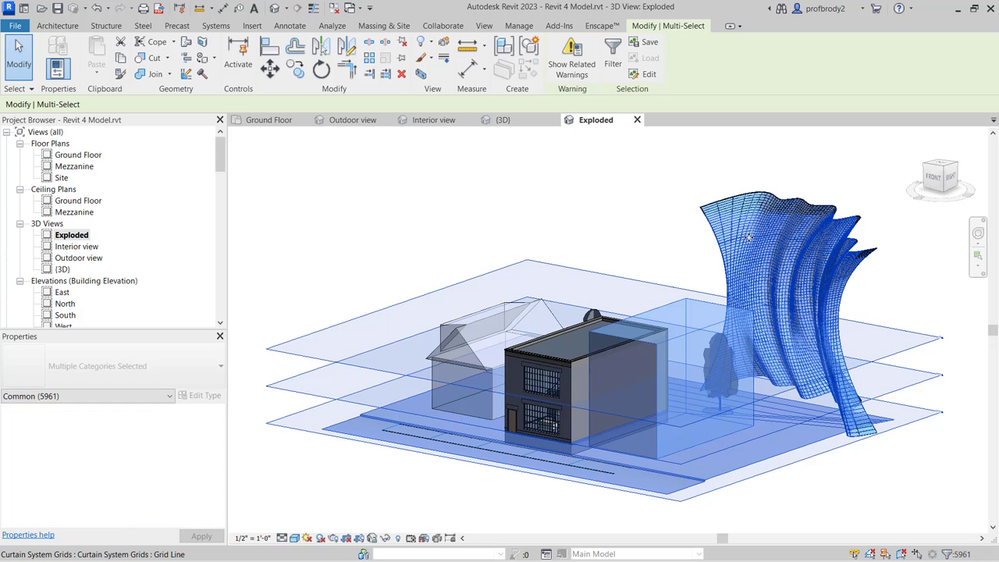
pyautogui.rightClick(760, 252)
pyautogui.moveTo(800, 301)
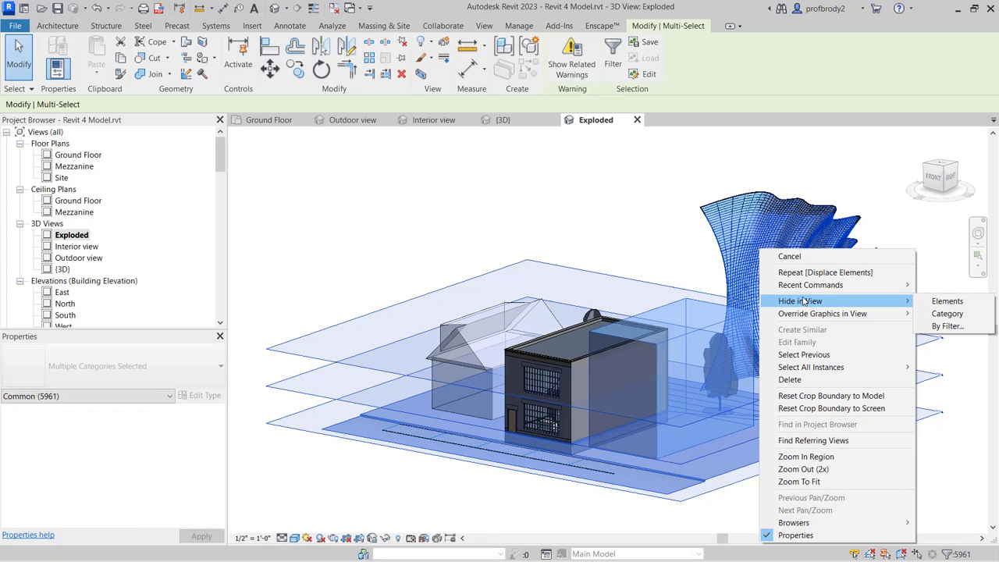
pyautogui.click(935, 301)
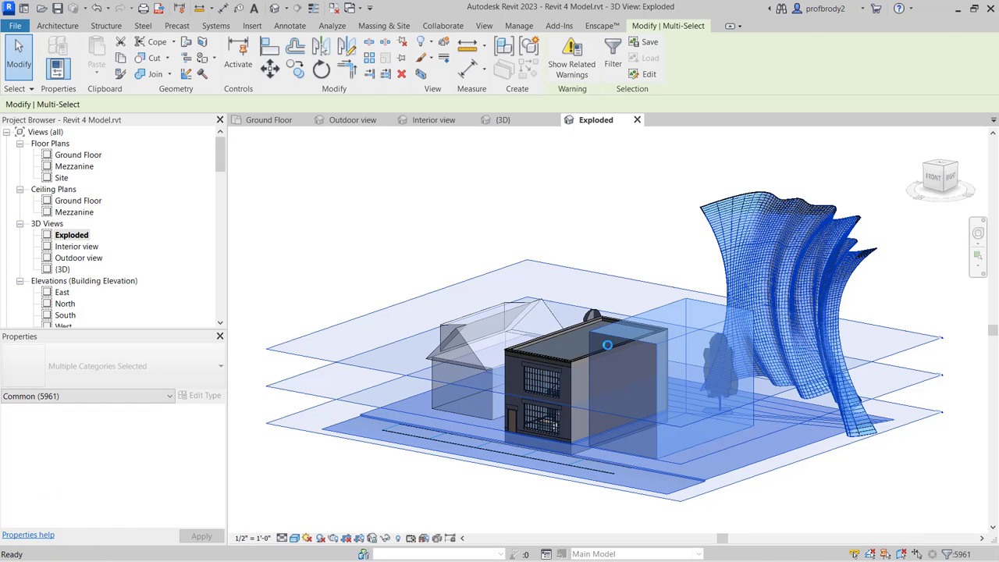
# Displace the long blank side wall outward along the X axis by about 29' 1" in the Exploded view.
pyautogui.scroll(3, 601, 341)
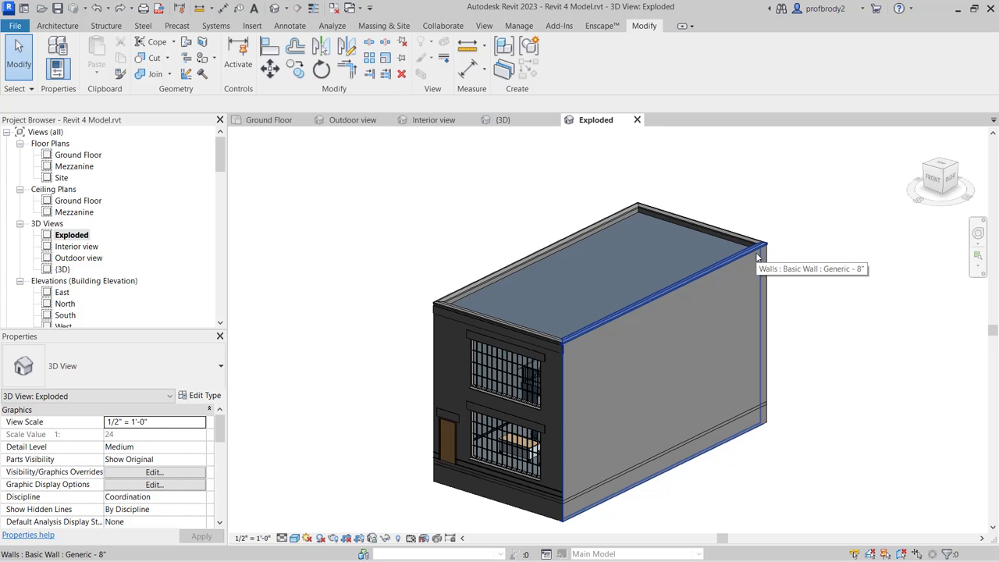
pyautogui.press('Tab')
pyautogui.press('Tab')
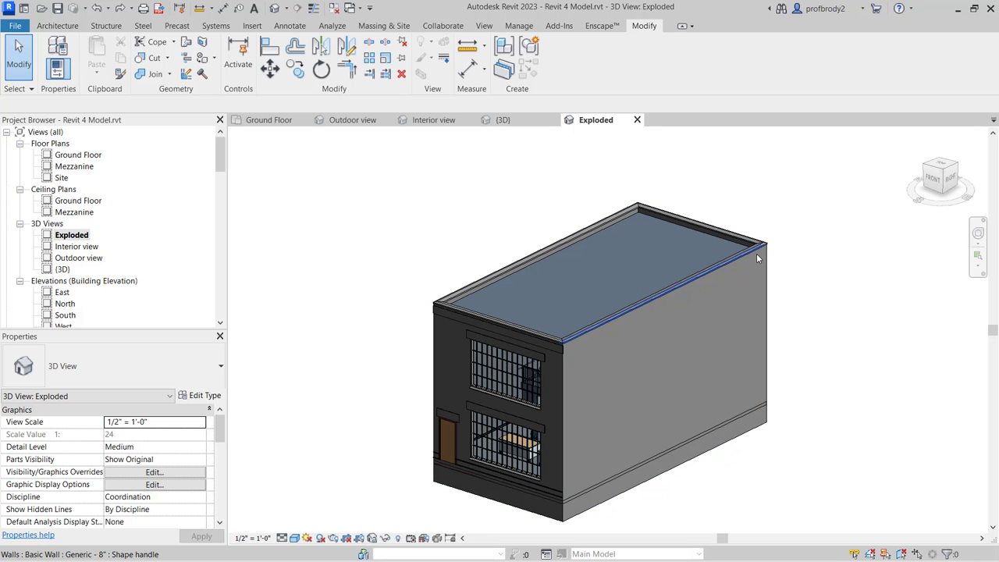
pyautogui.press('Tab')
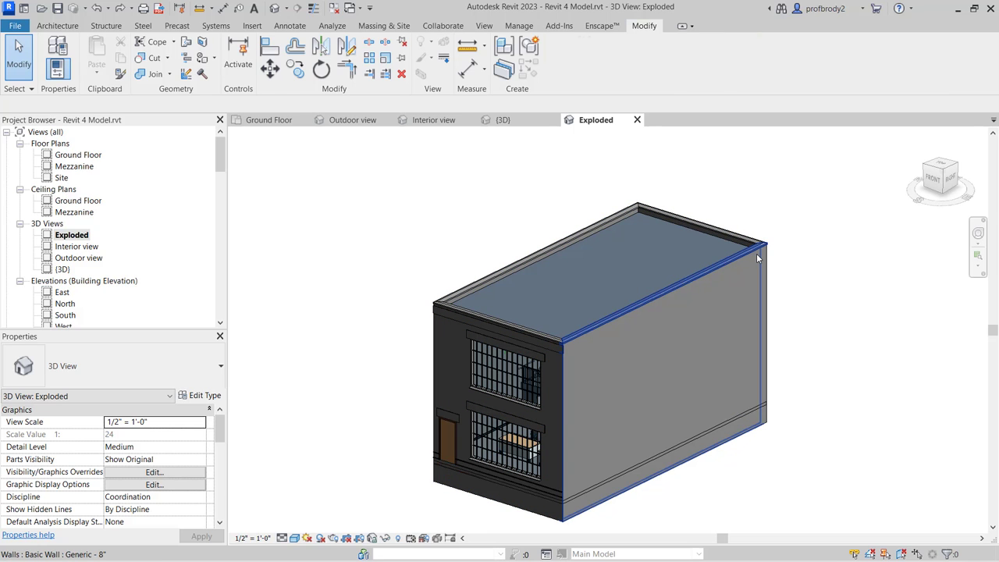
pyautogui.click(756, 254)
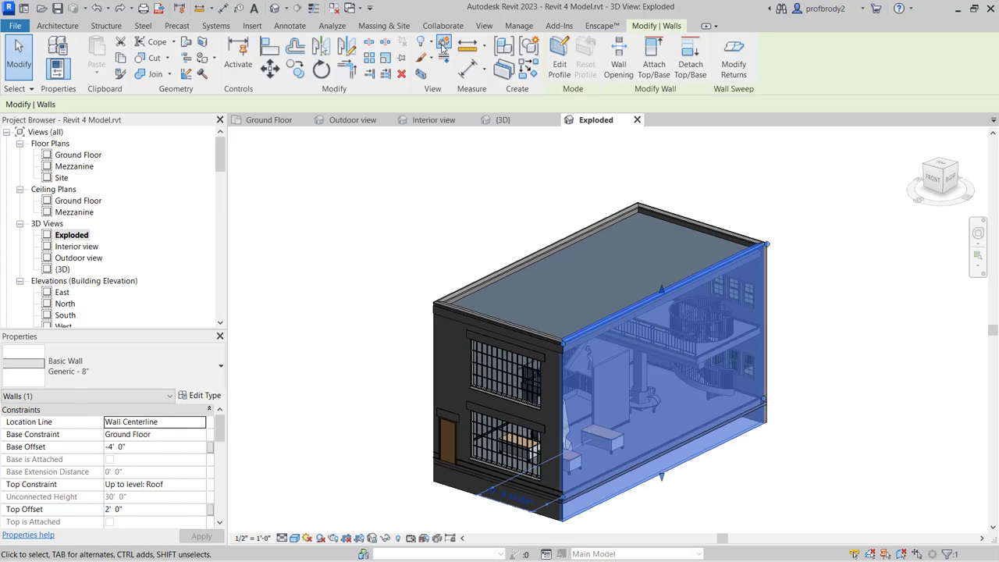
pyautogui.click(443, 45)
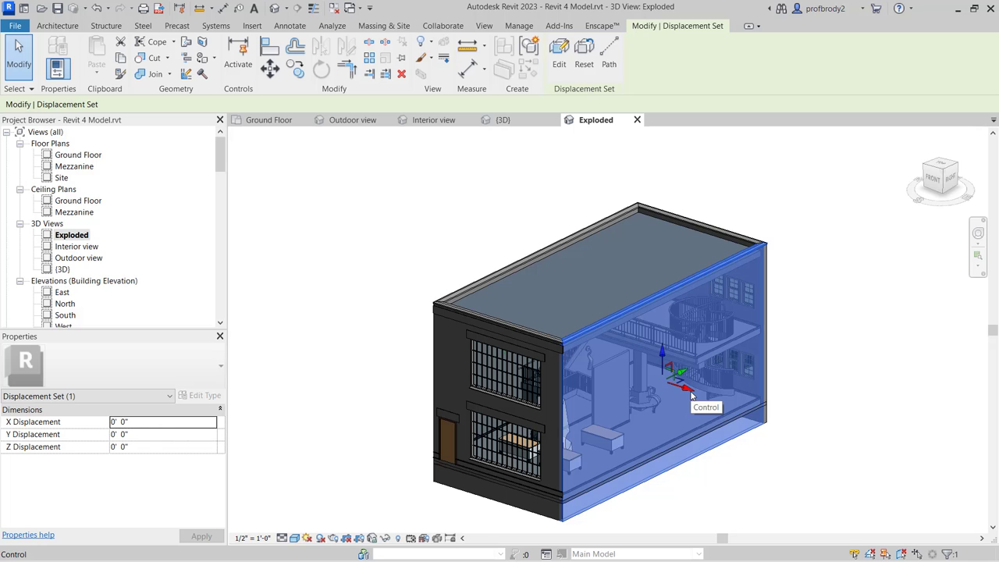
pyautogui.moveTo(689, 393); pyautogui.dragTo(835, 432)
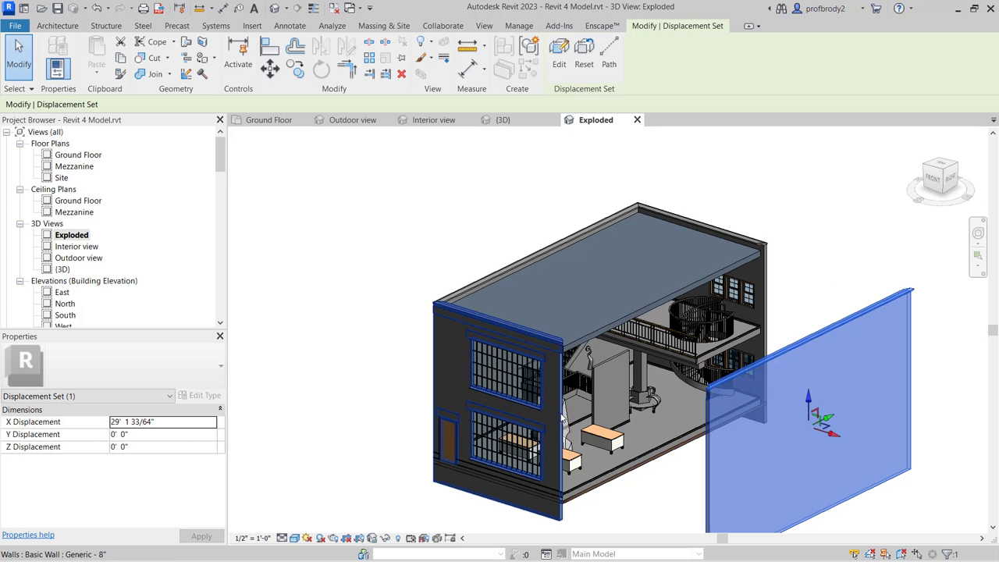
# Displace the front facade wall outward along the Y axis, away from the building.
pyautogui.click(563, 398)
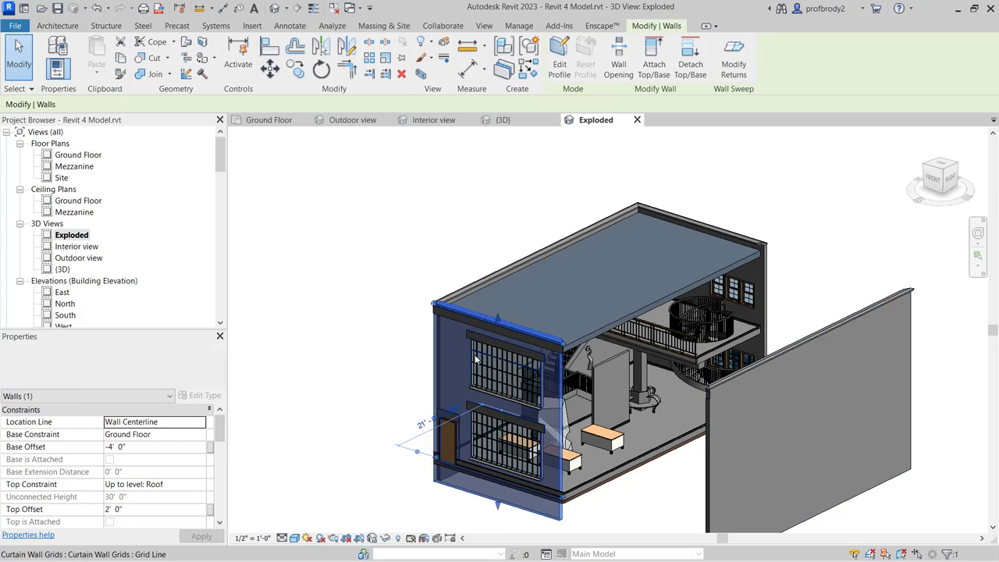
pyautogui.click(444, 44)
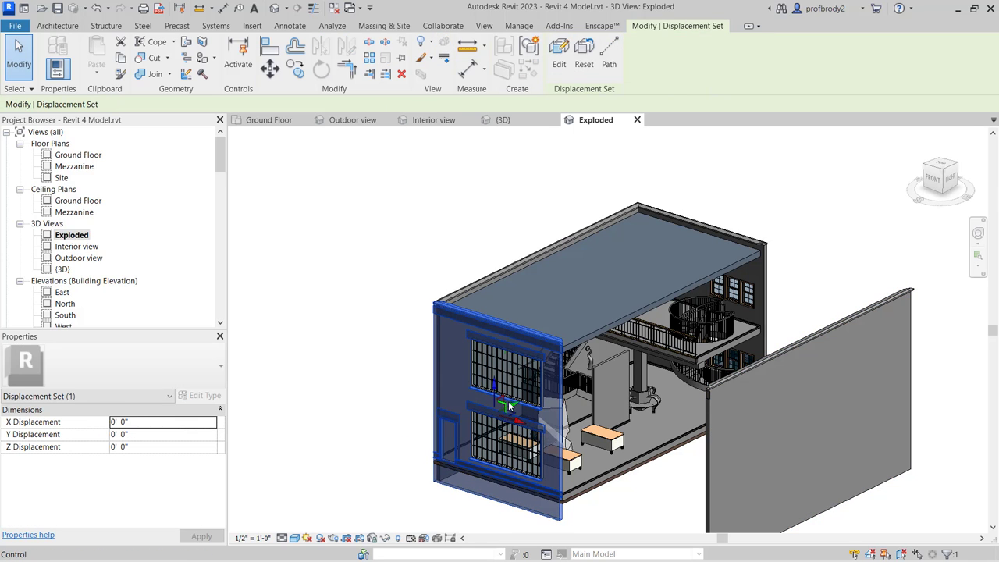
pyautogui.moveTo(512, 406); pyautogui.dragTo(411, 442)
pyautogui.click(402, 256)
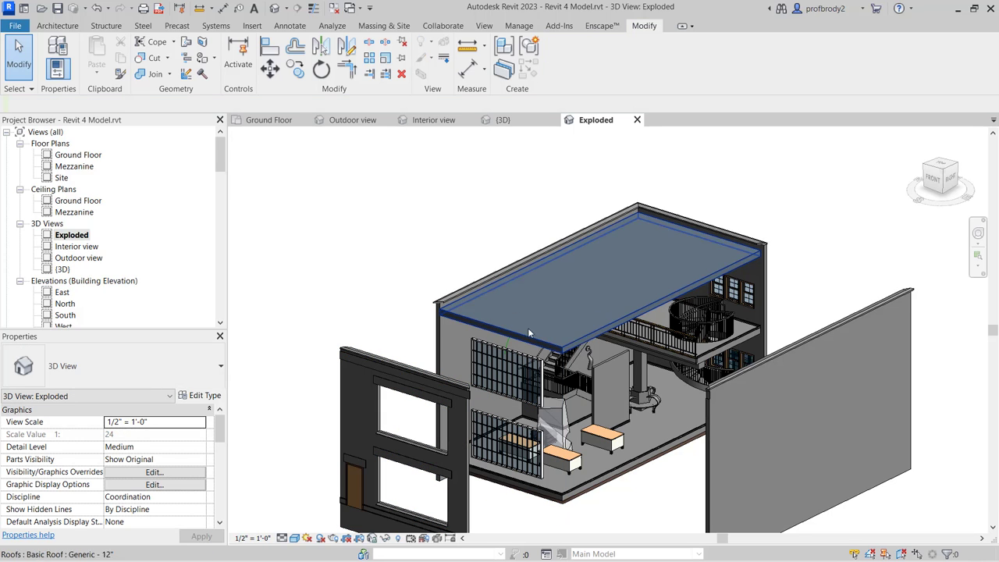
# Displace the roof upward along the Z axis by about 13' 6" to expose the interior.
pyautogui.click(578, 344)
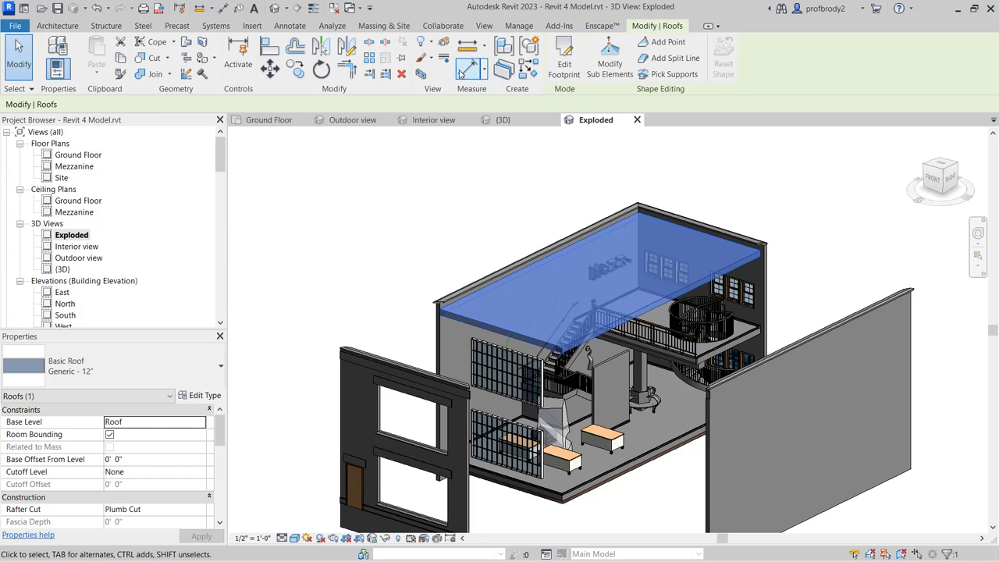
pyautogui.click(441, 47)
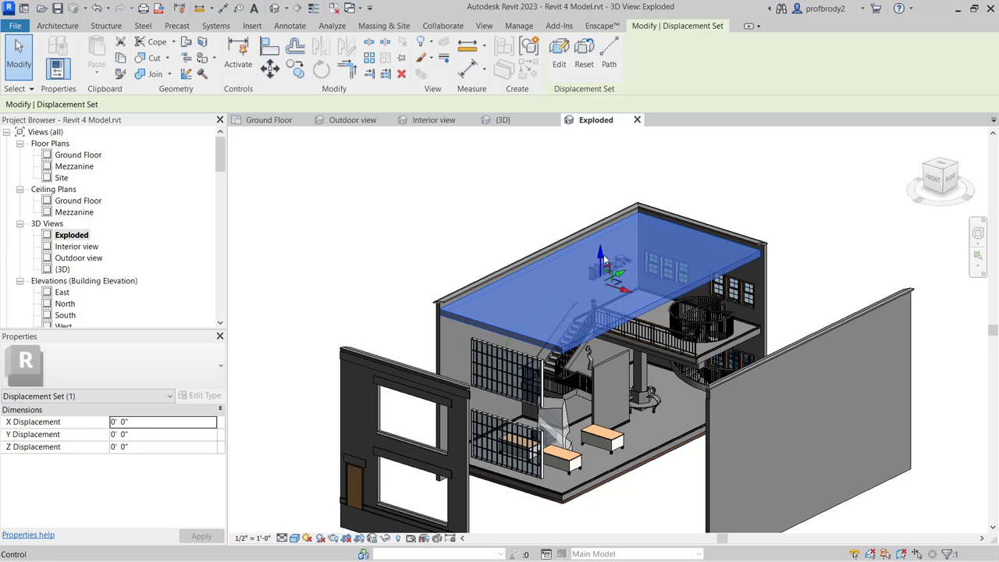
pyautogui.moveTo(600, 251); pyautogui.dragTo(592, 176)
pyautogui.click(334, 185)
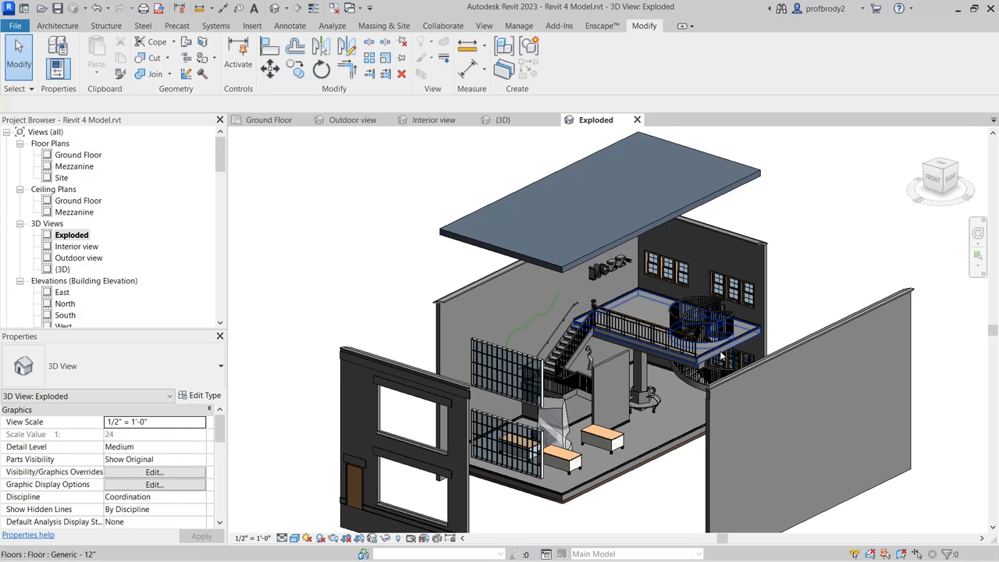
# Move the displaced side wall slightly farther out along the X axis.
pyautogui.click(812, 353)
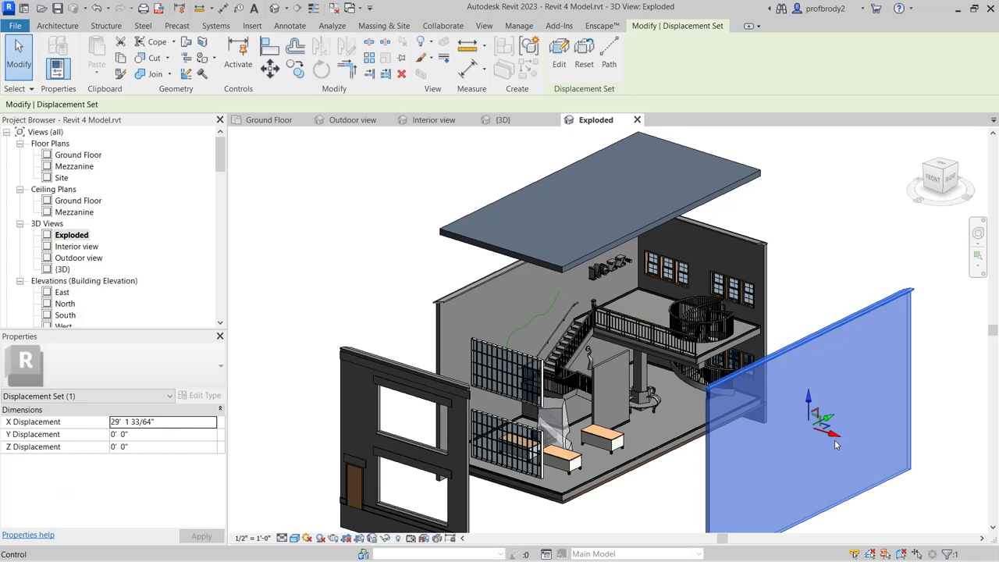
pyautogui.moveTo(835, 445); pyautogui.dragTo(848, 448)
pyautogui.click(351, 265)
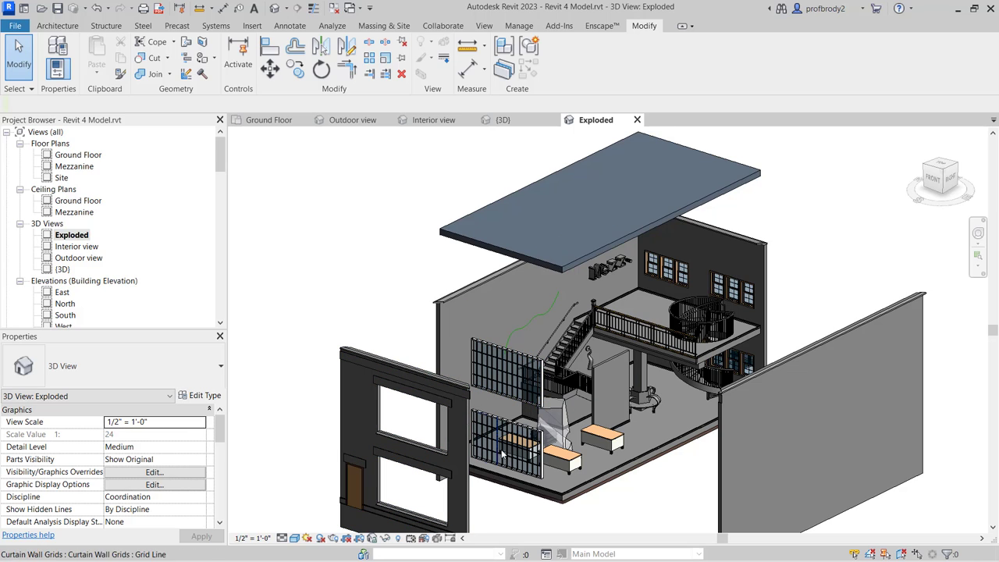
pyautogui.click(497, 361)
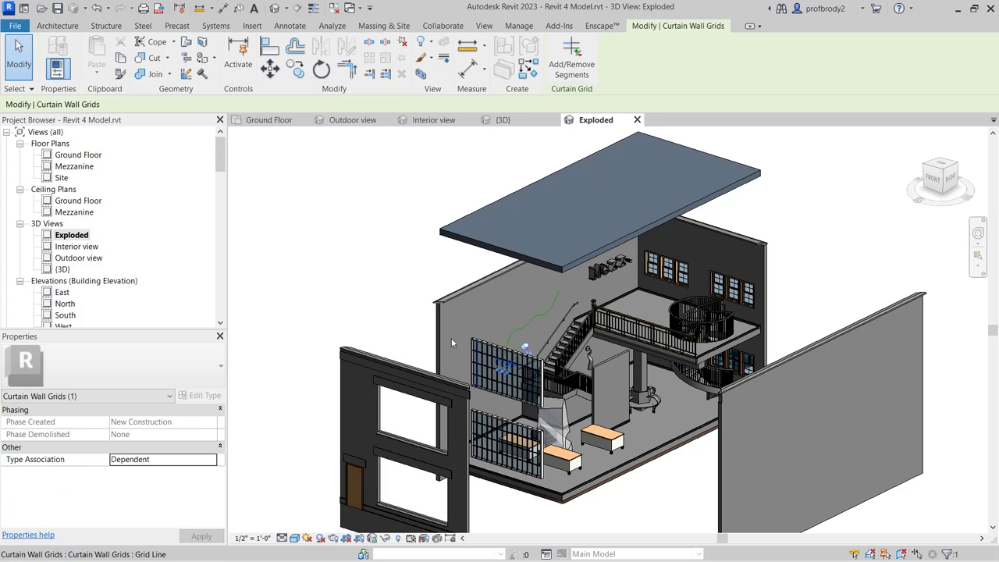
pyautogui.press('Escape')
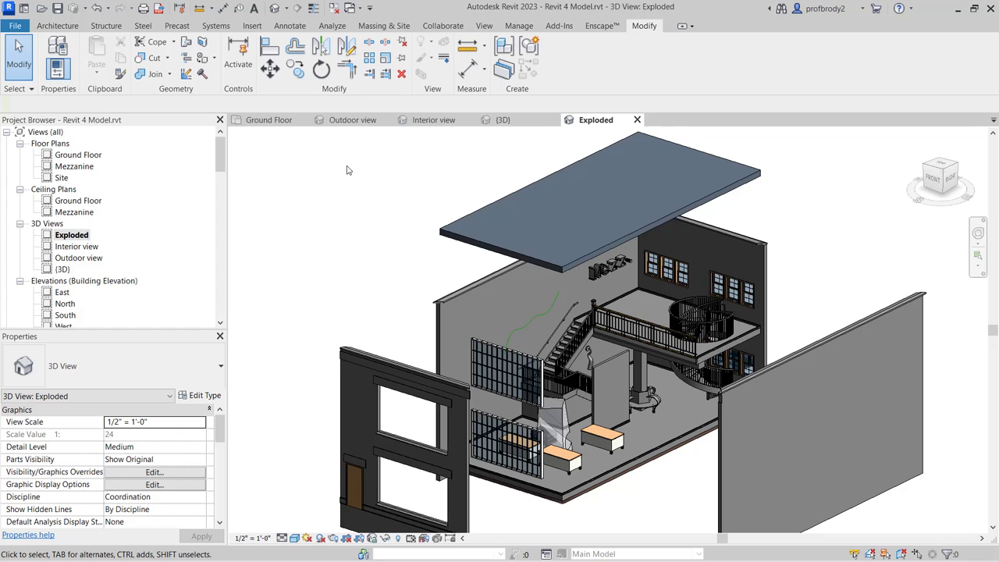
# Add displacement path lines from the raised roof's corners to its original location.
pyautogui.click(446, 234)
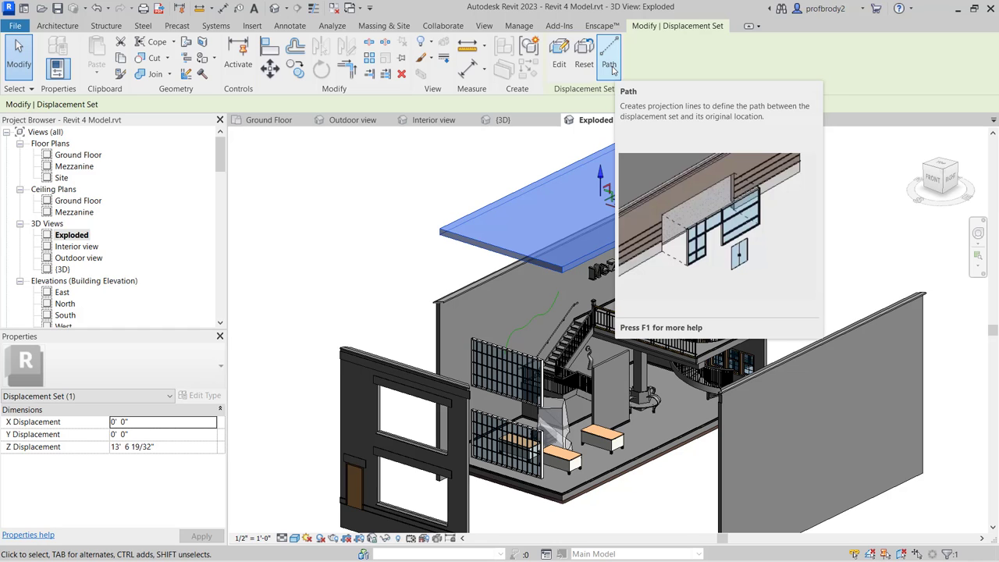
pyautogui.click(610, 64)
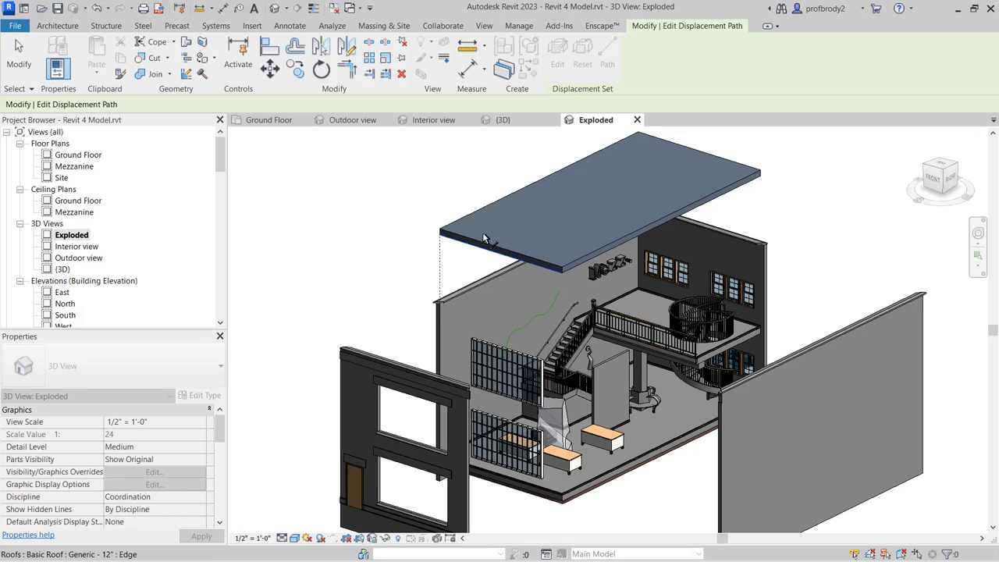
pyautogui.click(759, 197)
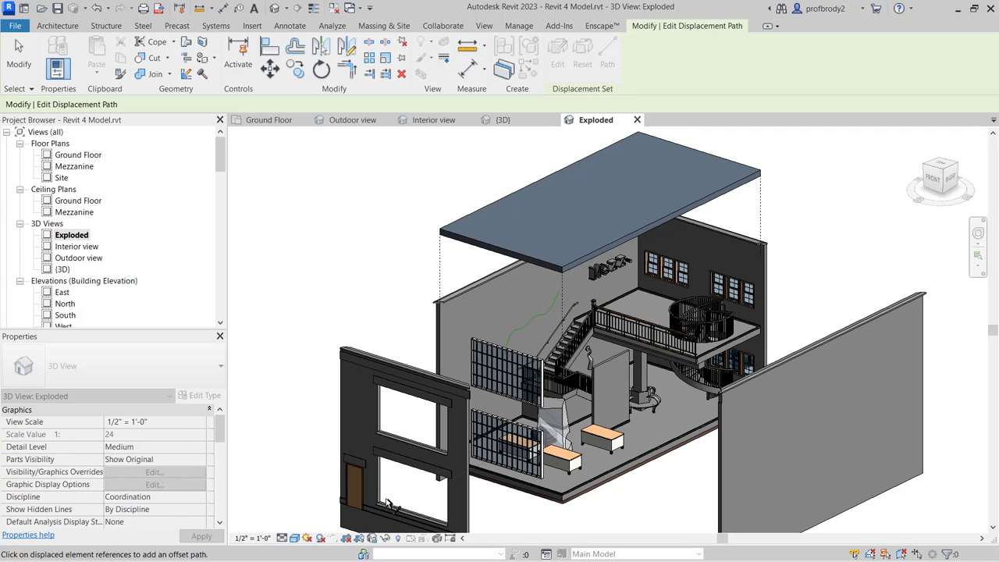
# Add displacement path lines at the upper and lower corners of the displaced front and side walls, and finish the path command.
pyautogui.click(407, 348)
pyautogui.scroll(-2, 692, 489)
pyautogui.moveTo(692, 489); pyautogui.dragTo(696, 385, button='middle')
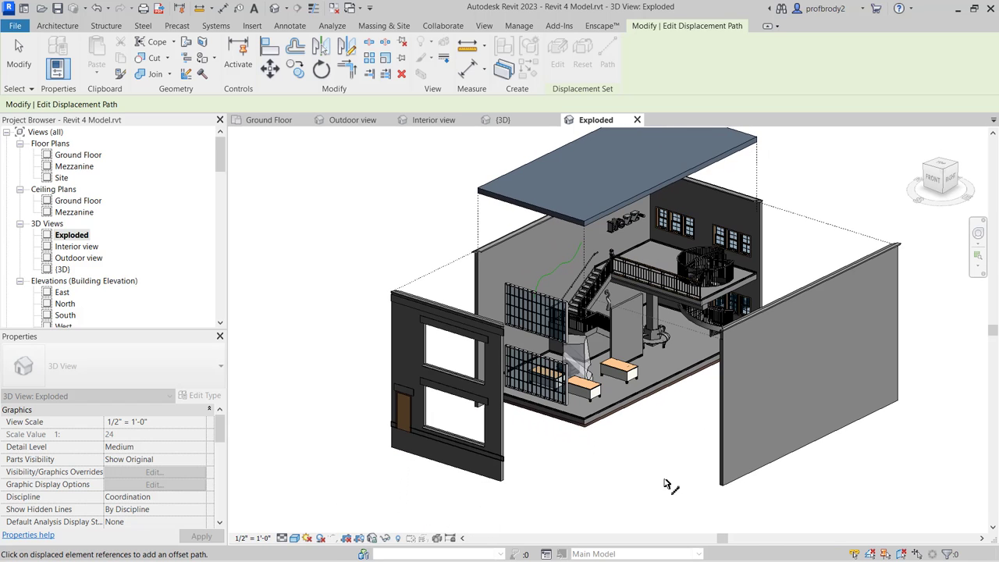
pyautogui.click(725, 490)
pyautogui.scroll(-1, 601, 414)
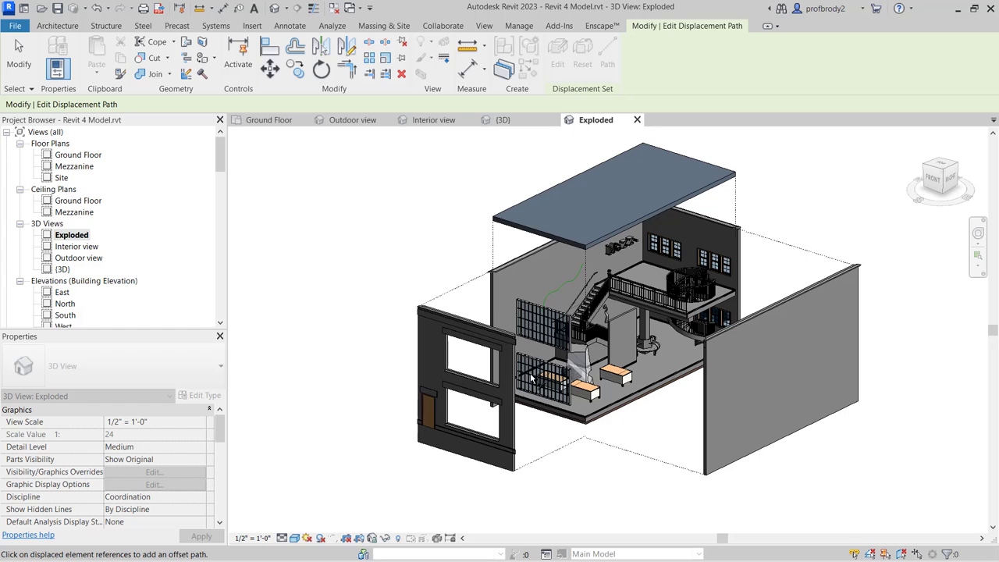
pyautogui.scroll(1, 632, 336)
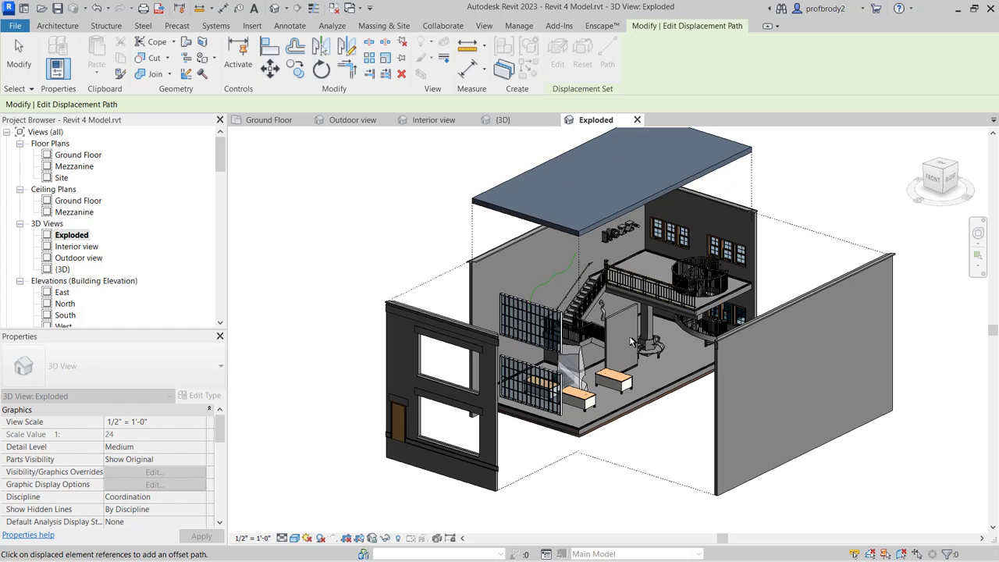
pyautogui.moveTo(624, 323); pyautogui.dragTo(607, 334, button='middle')
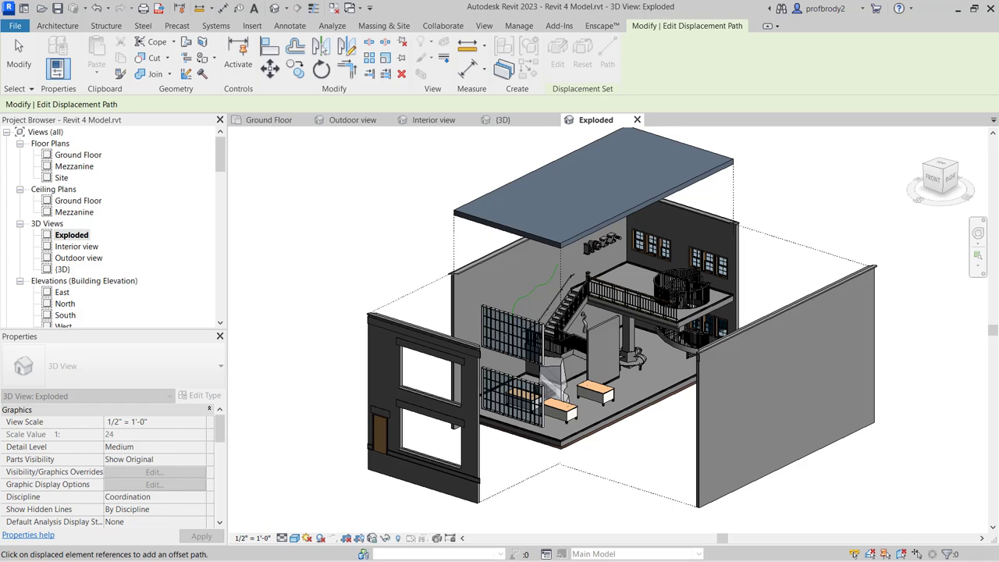
pyautogui.press('Escape')
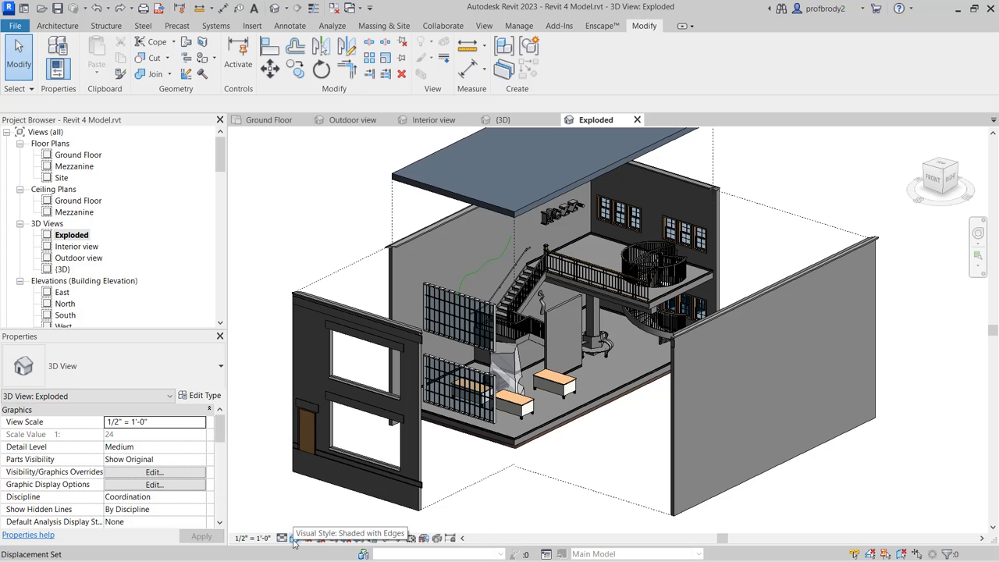
# Set the Exploded view's visual style to Realistic.
pyautogui.click(294, 538)
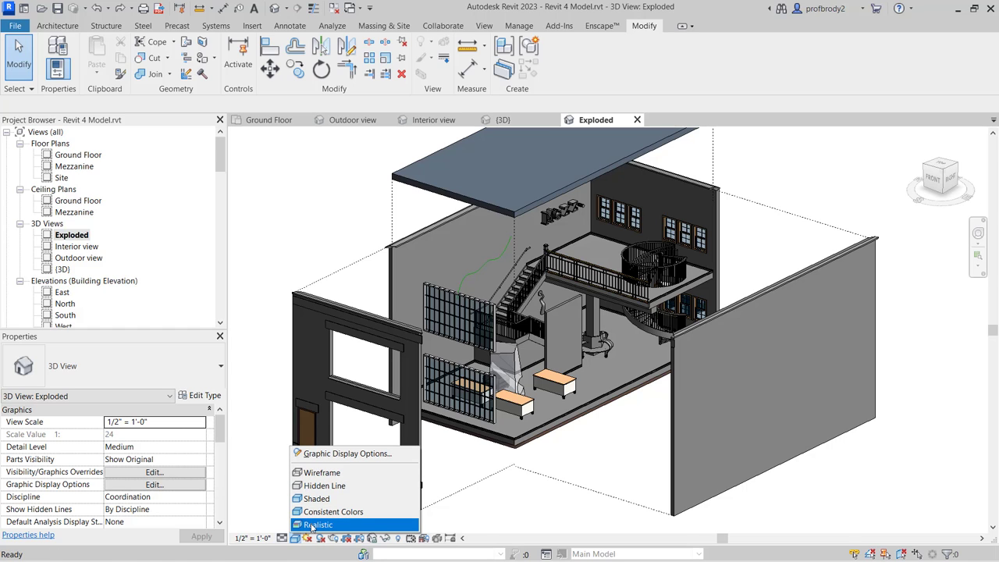
pyautogui.click(311, 525)
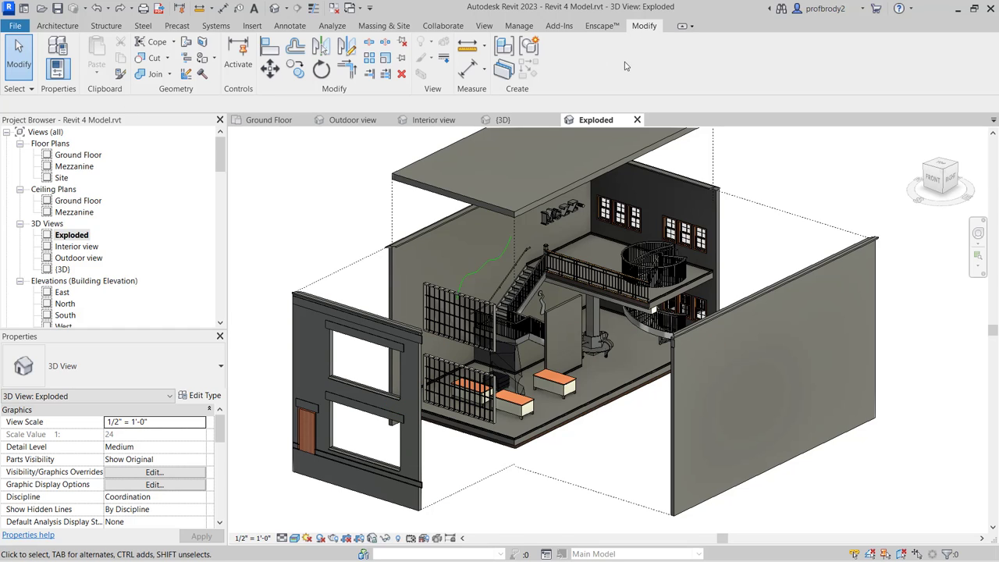
# Paint the inner face of the long wall behind the stair with the Brick, Common material.
pyautogui.click(205, 62)
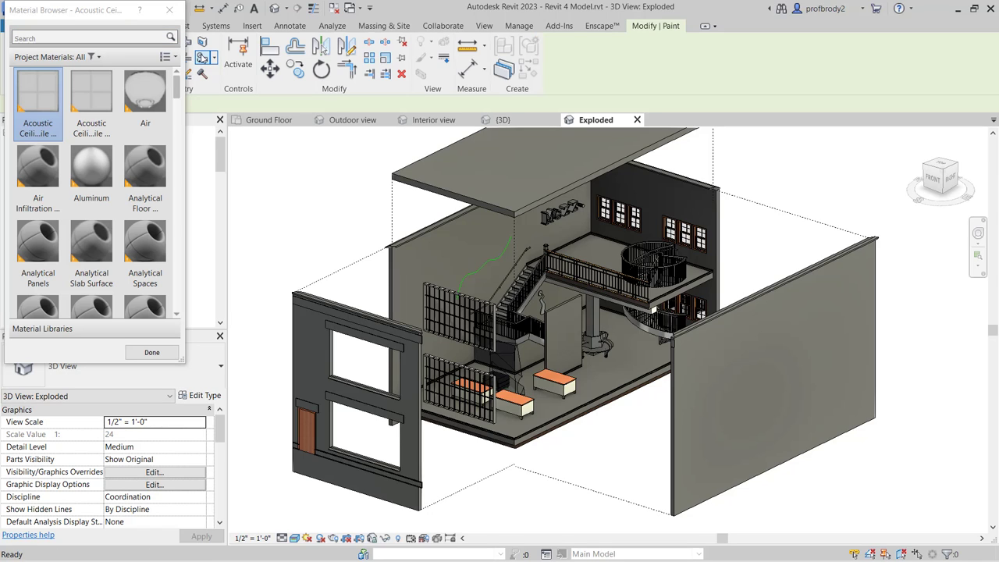
pyautogui.click(169, 10)
pyautogui.press('p')
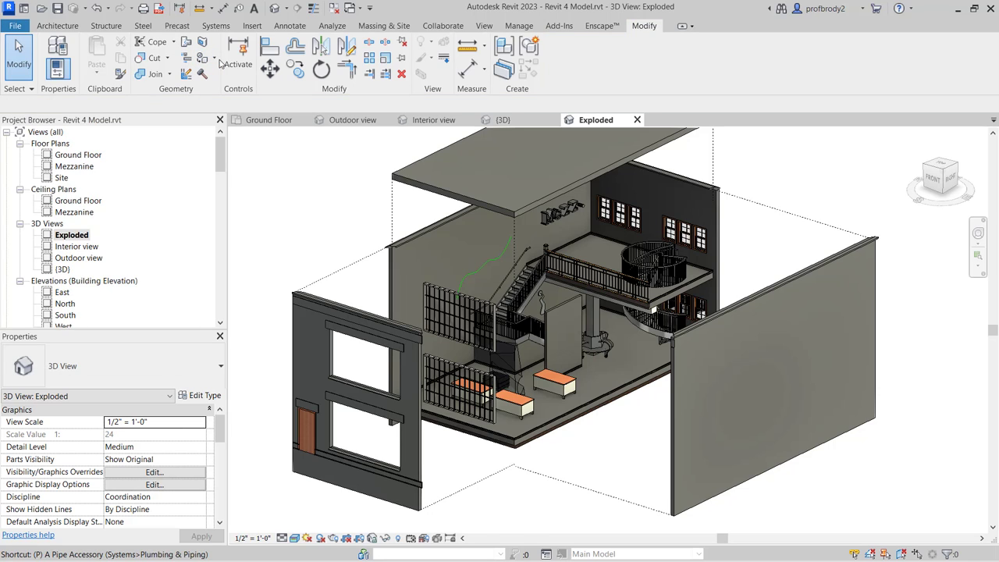
pyautogui.press('t')
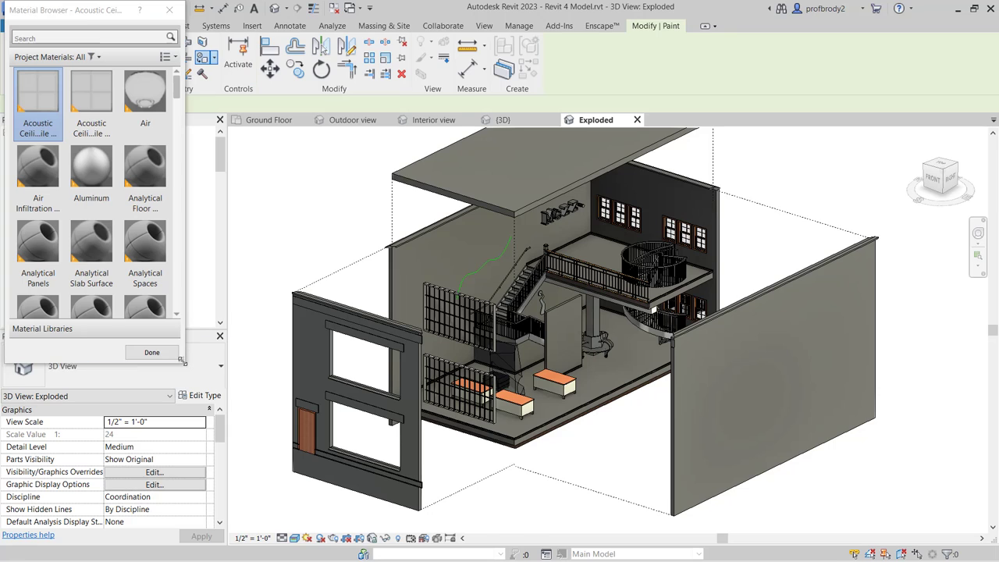
pyautogui.moveTo(180, 360); pyautogui.dragTo(264, 502)
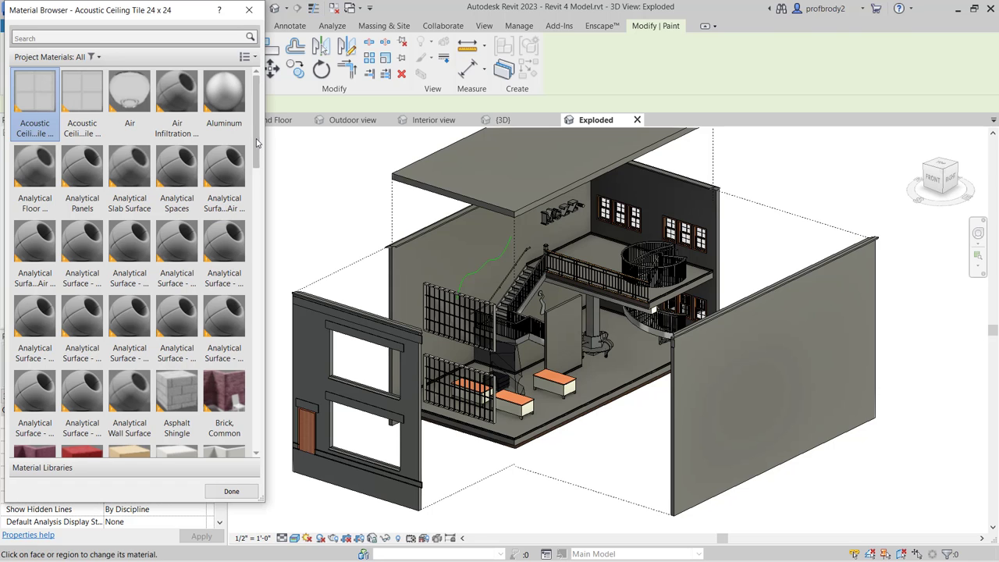
pyautogui.moveTo(257, 142); pyautogui.dragTo(264, 194)
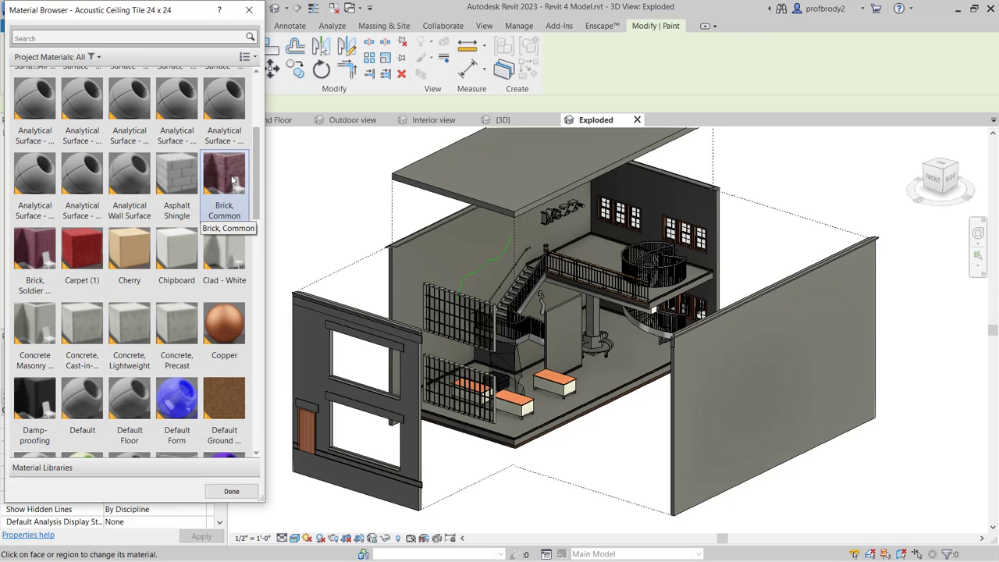
pyautogui.click(232, 181)
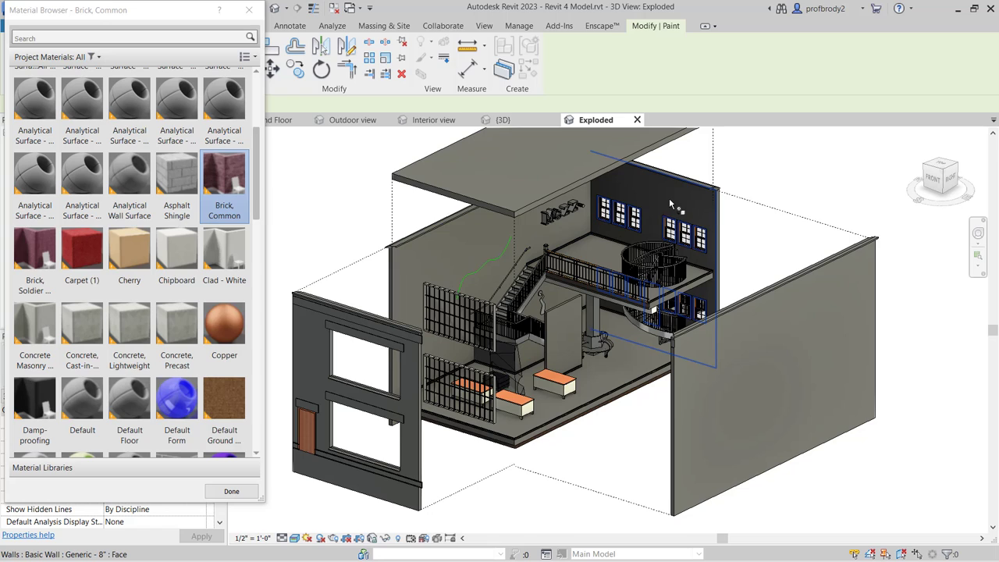
pyautogui.click(408, 273)
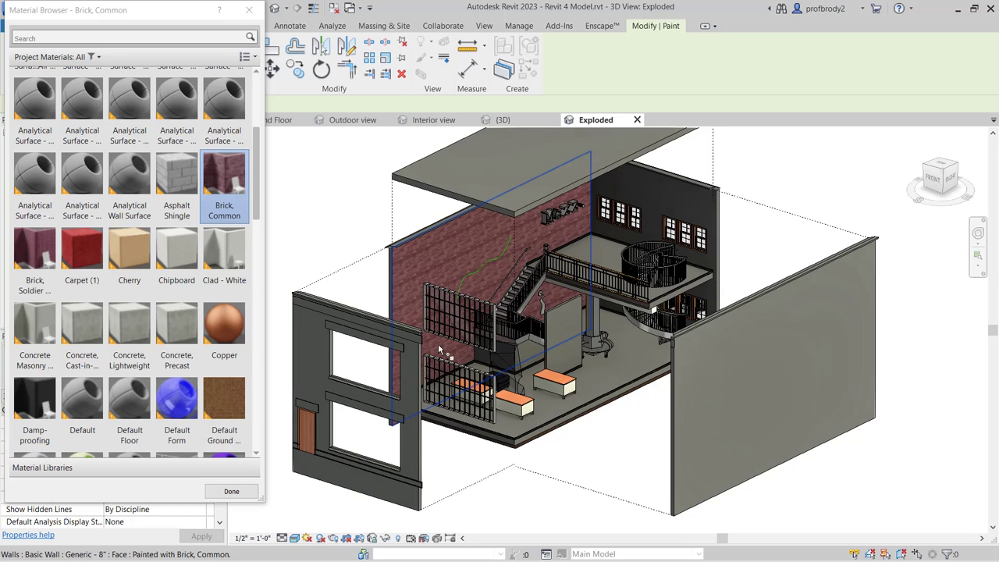
pyautogui.scroll(5, 416, 296)
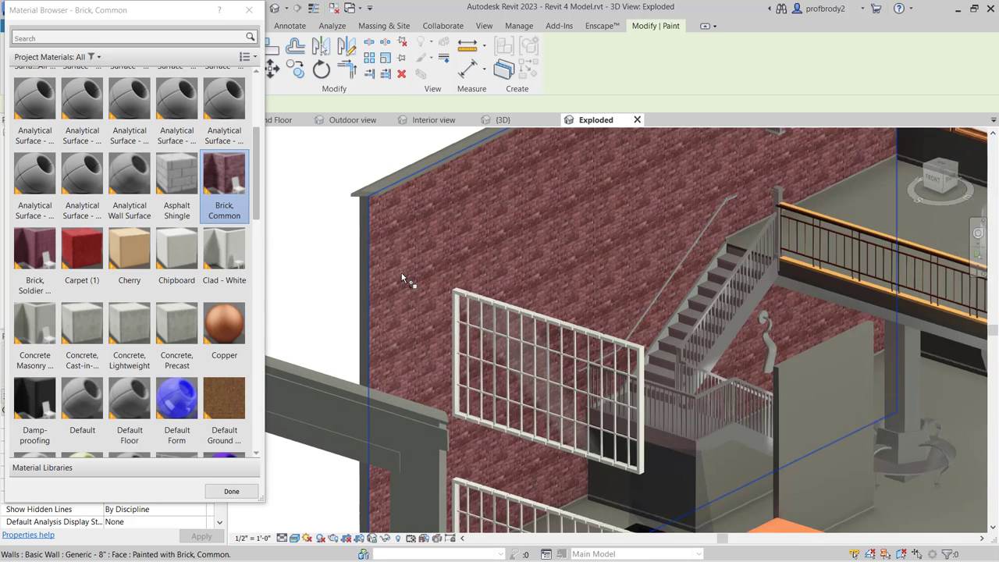
pyautogui.scroll(-5, 405, 279)
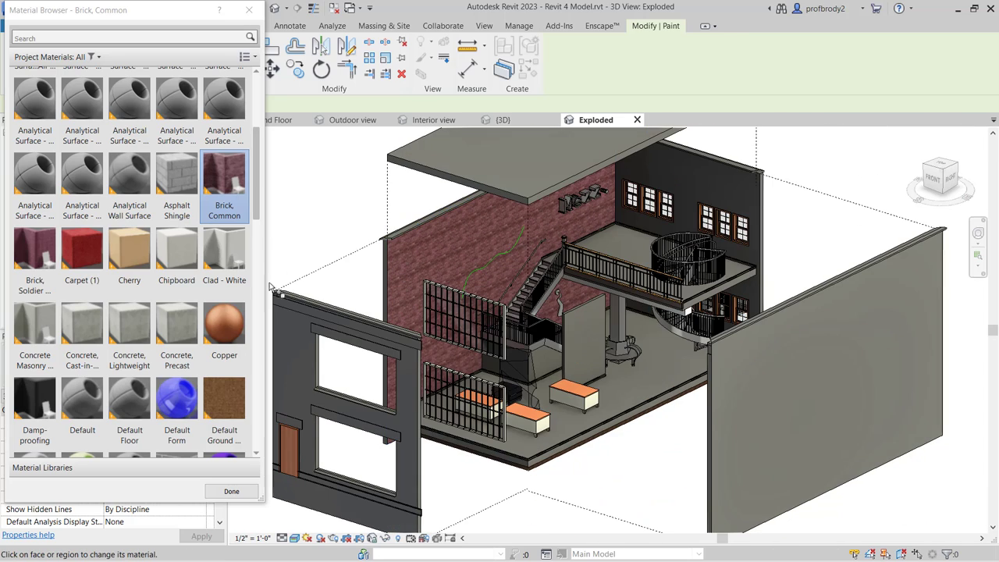
# Paint the ground floor and mezzanine floor surfaces with the Carpet (1) material and finish painting.
pyautogui.click(82, 248)
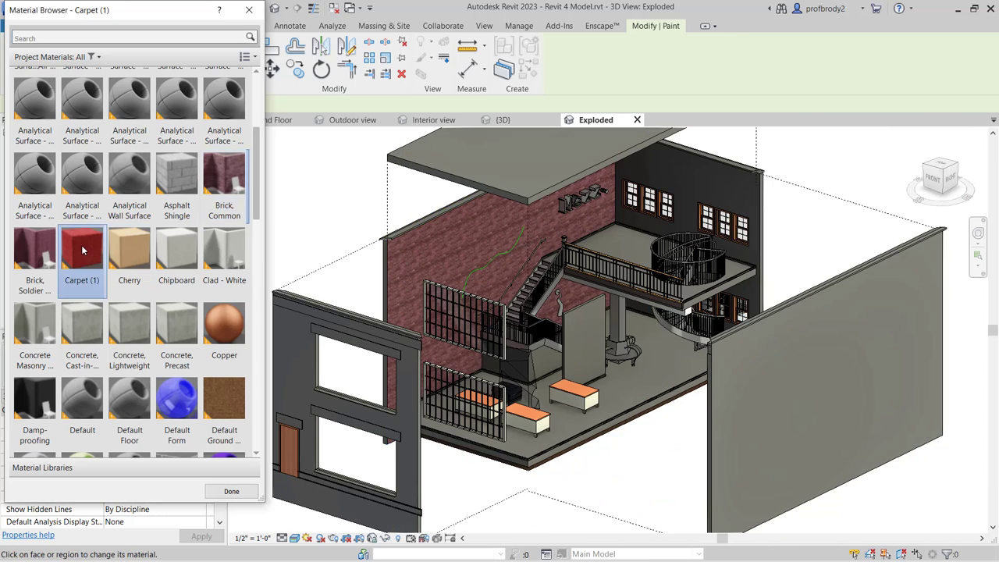
pyautogui.click(534, 452)
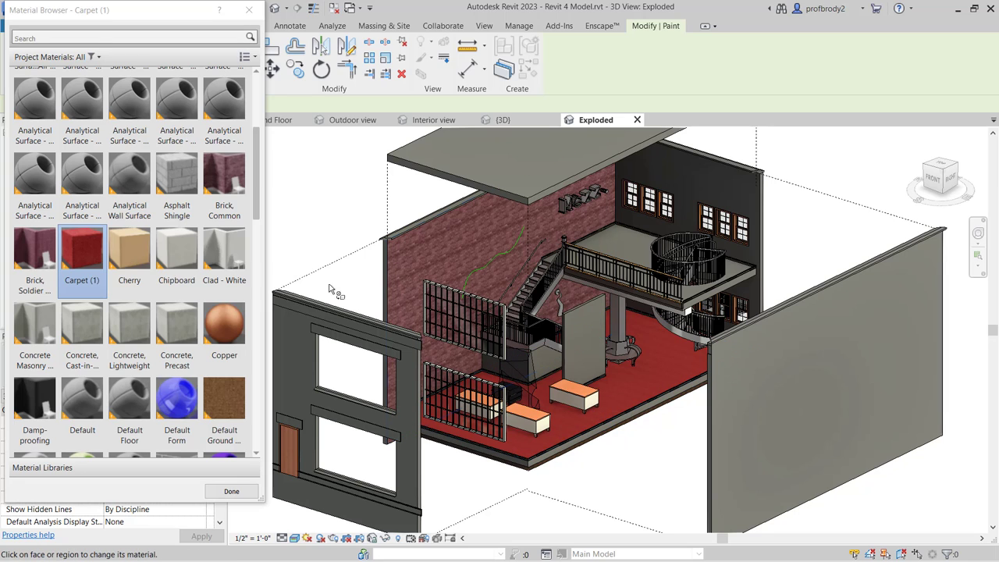
pyautogui.scroll(1, 60, 67)
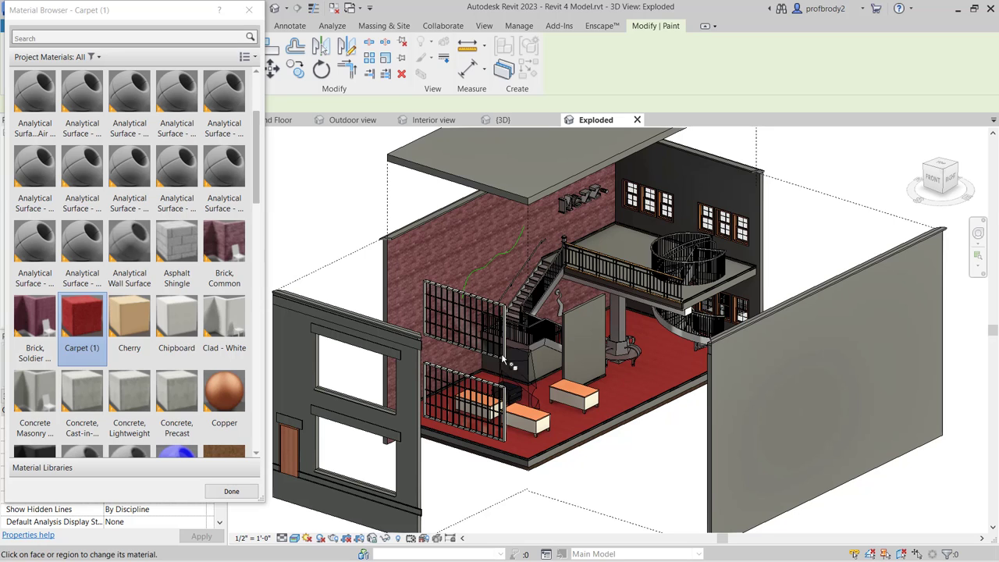
pyautogui.click(626, 239)
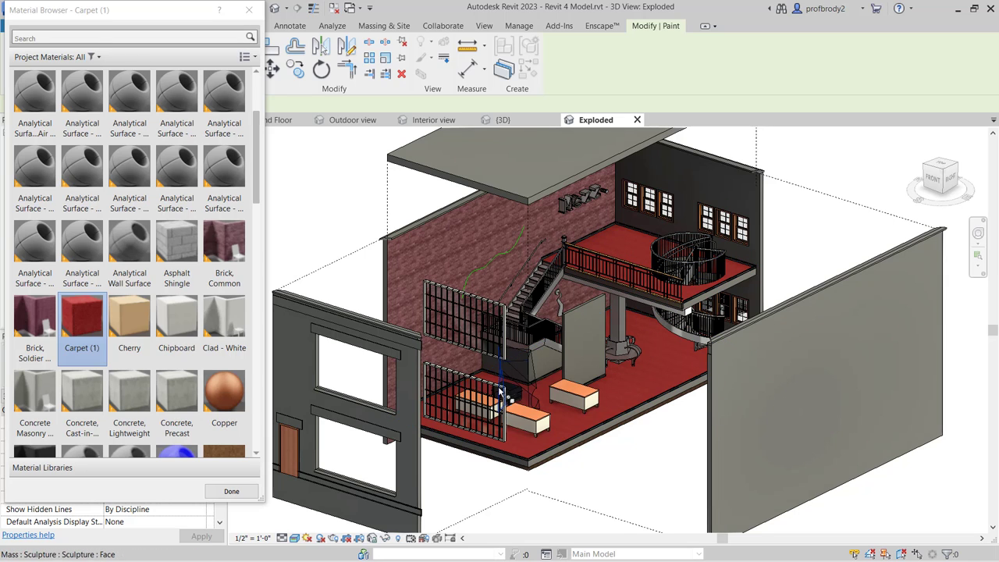
pyautogui.click(249, 9)
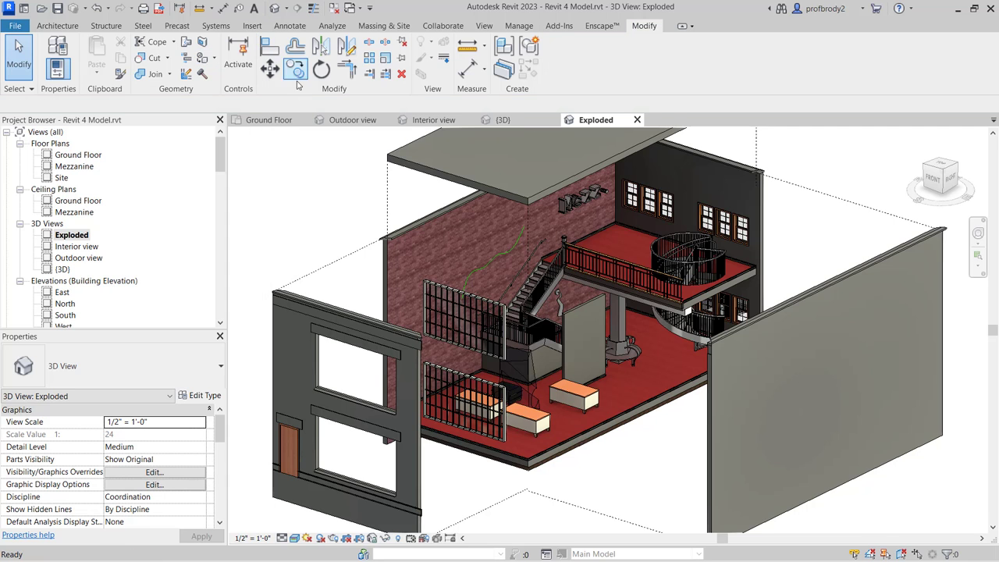
# Open the layer structure of the Generic - 8" type for the long wall behind the stair.
pyautogui.click(712, 410)
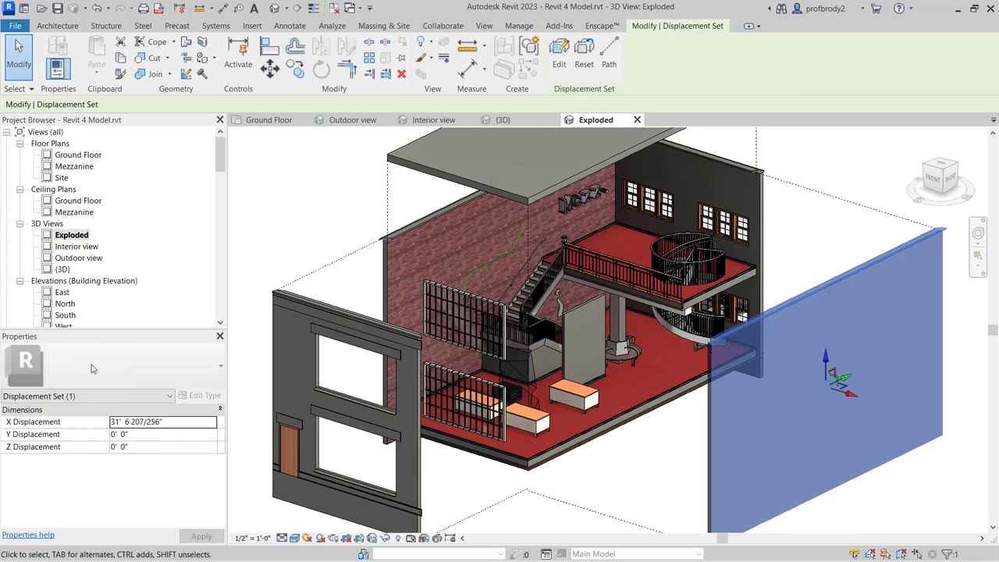
pyautogui.press('Escape')
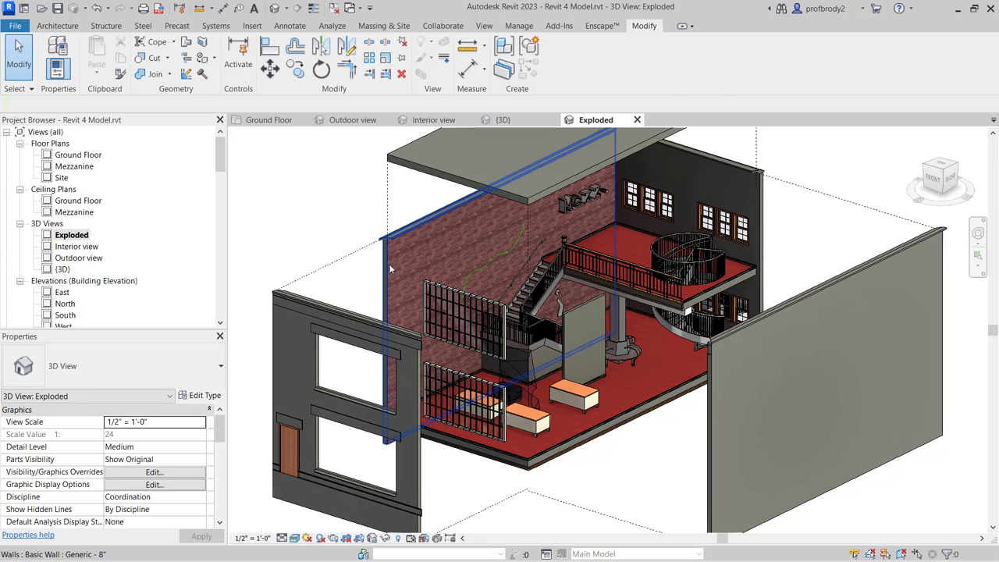
pyautogui.click(386, 265)
pyautogui.click(200, 397)
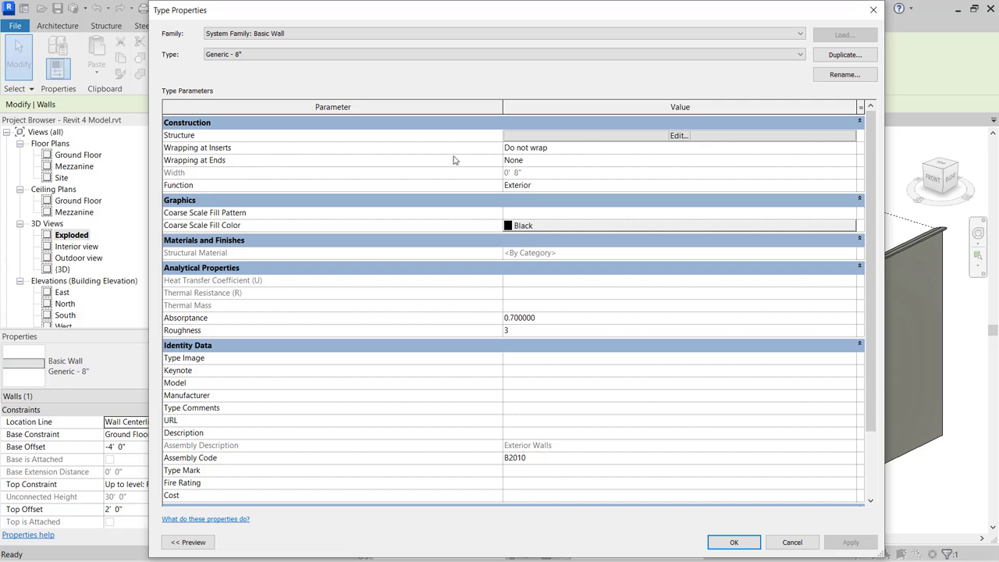
pyautogui.click(552, 141)
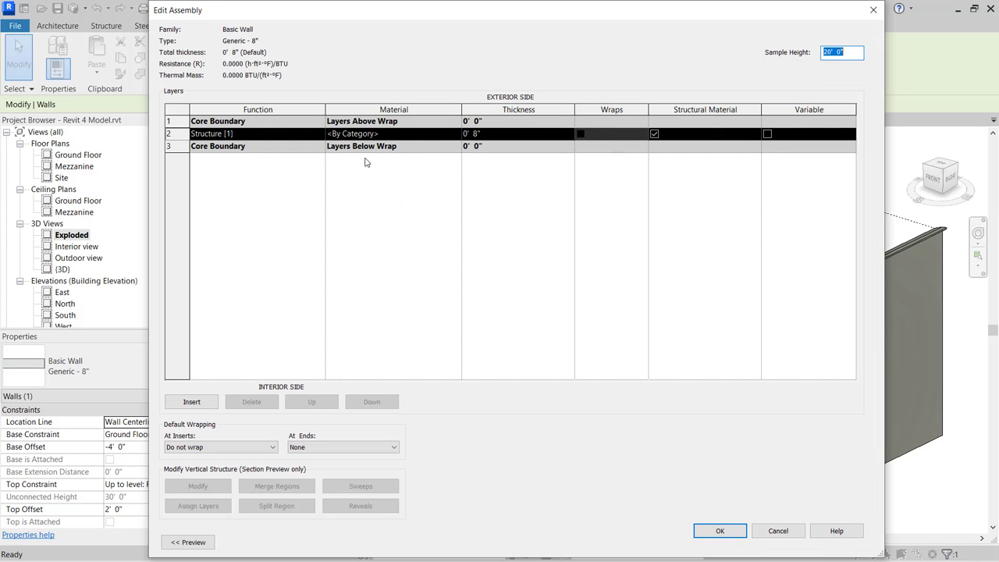
# Set the wall type's Structure [1] layer material to Brick, Common and accept the type changes.
pyautogui.click(417, 136)
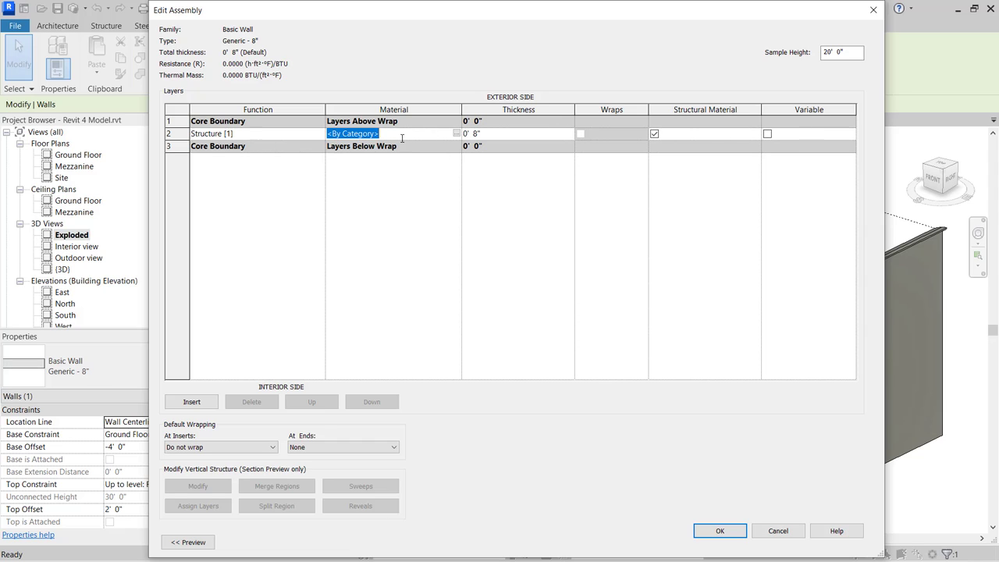
pyautogui.click(457, 134)
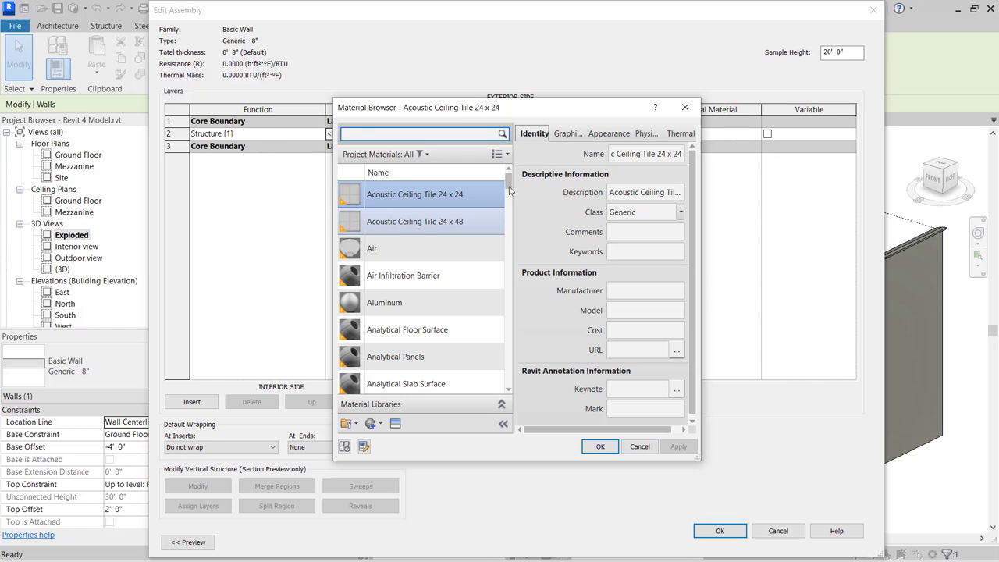
pyautogui.moveTo(509, 189); pyautogui.dragTo(521, 238)
pyautogui.click(439, 198)
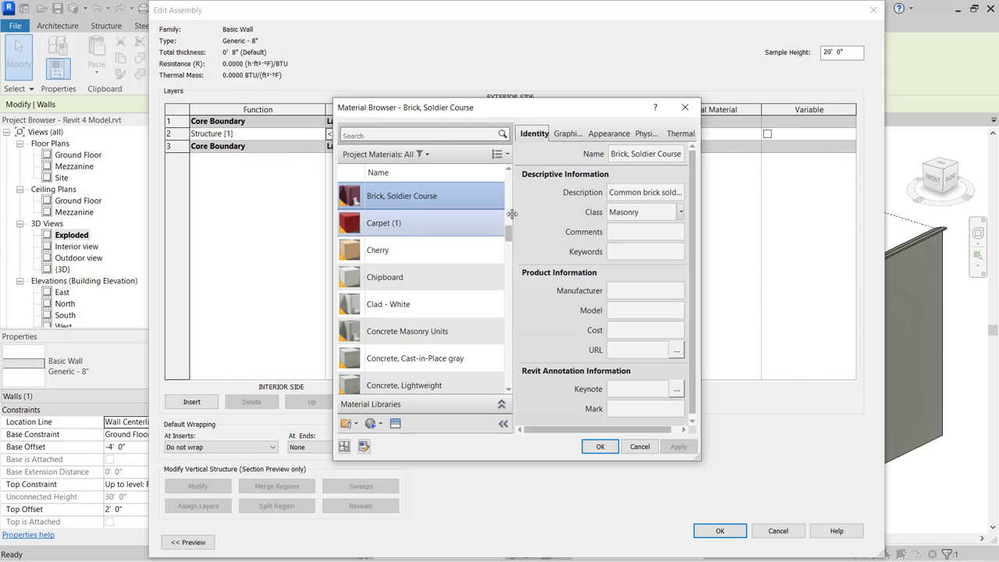
pyautogui.scroll(2, 511, 238)
pyautogui.click(442, 234)
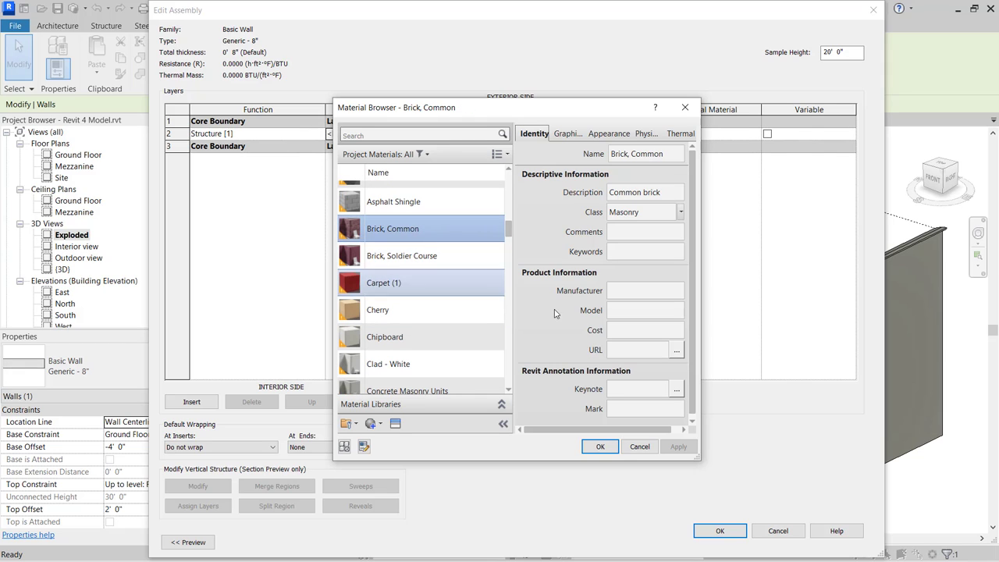
pyautogui.click(600, 446)
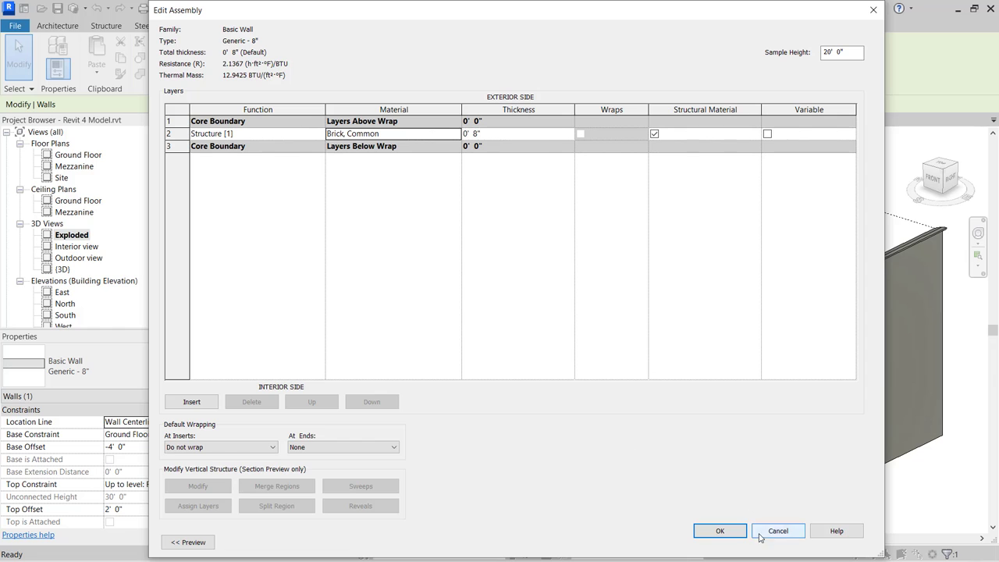
pyautogui.click(733, 537)
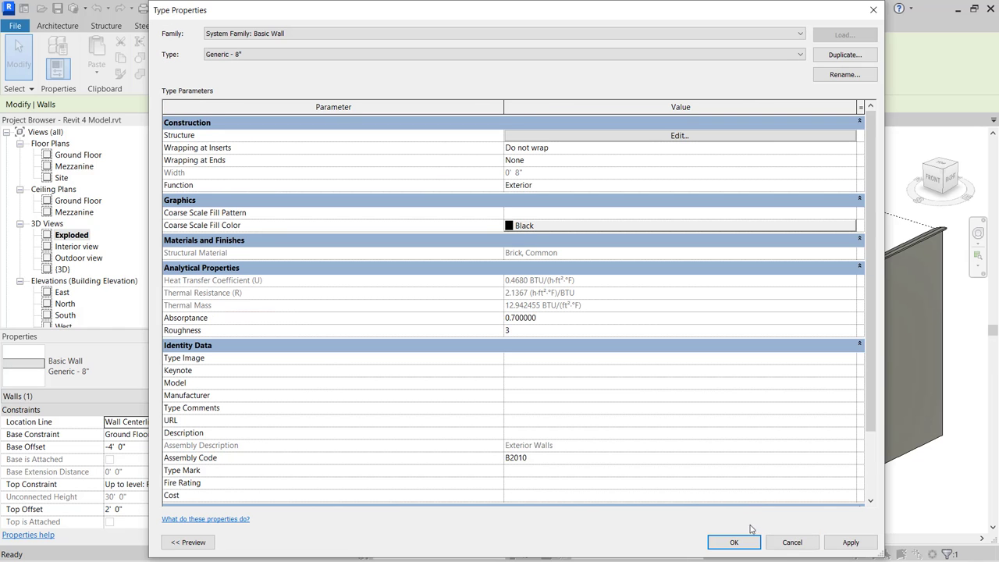
pyautogui.click(730, 544)
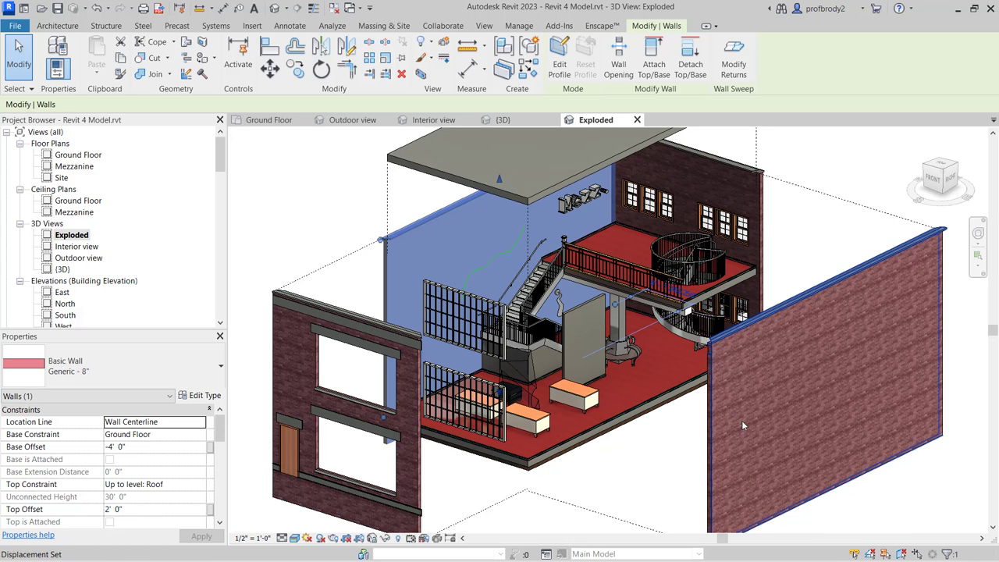
pyautogui.click(685, 451)
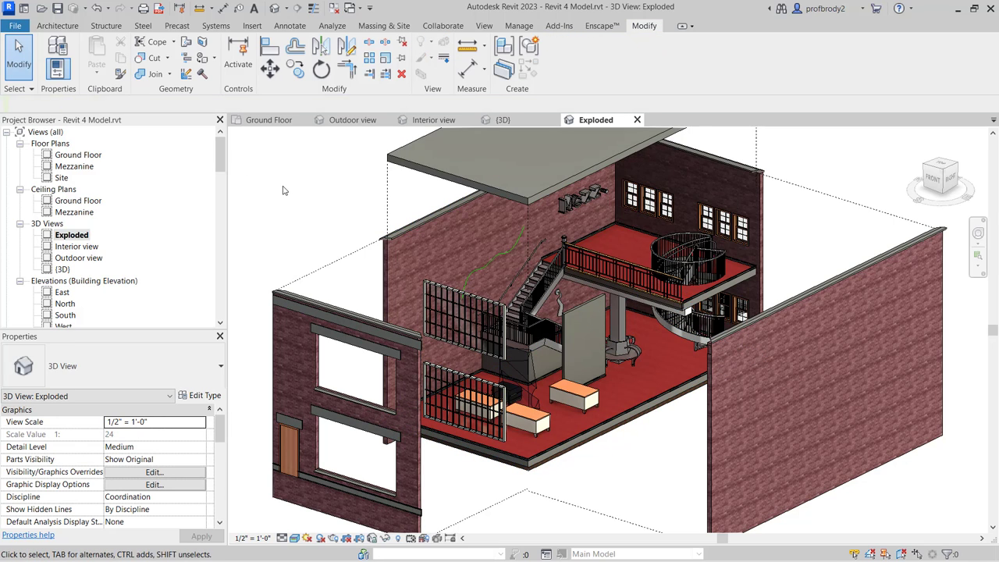
# Open the type properties of the 72" x 36" desk standing closest to the freestanding partition.
pyautogui.click(569, 407)
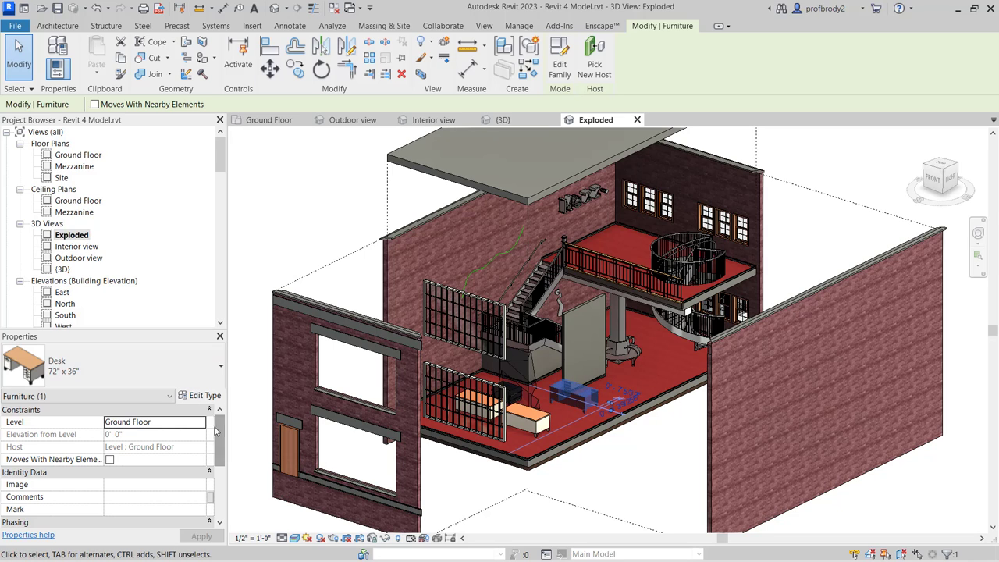
pyautogui.moveTo(222, 443); pyautogui.dragTo(219, 497)
pyautogui.scroll(2, 224, 471)
pyautogui.scroll(-1, 222, 462)
pyautogui.scroll(1, 218, 496)
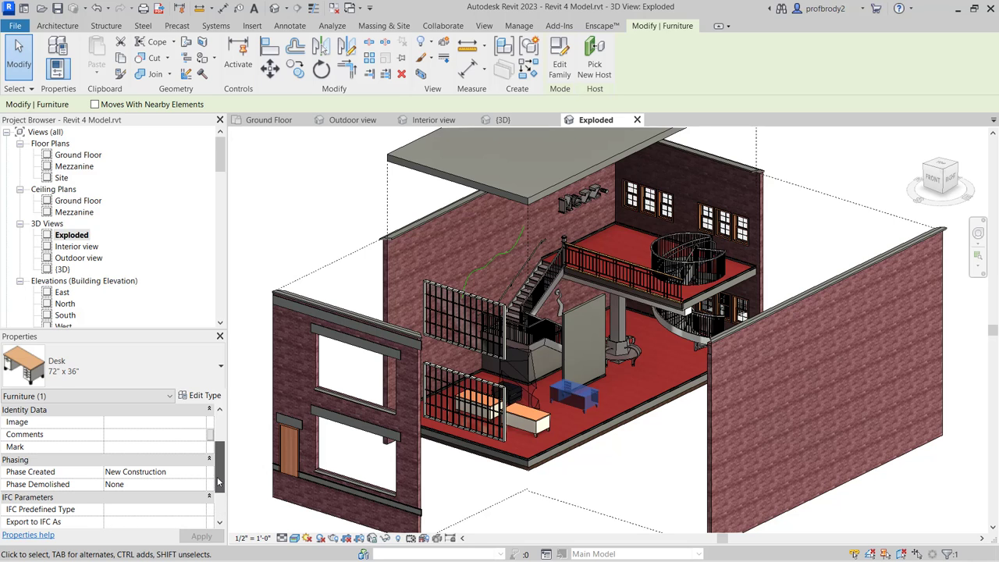
pyautogui.click(203, 396)
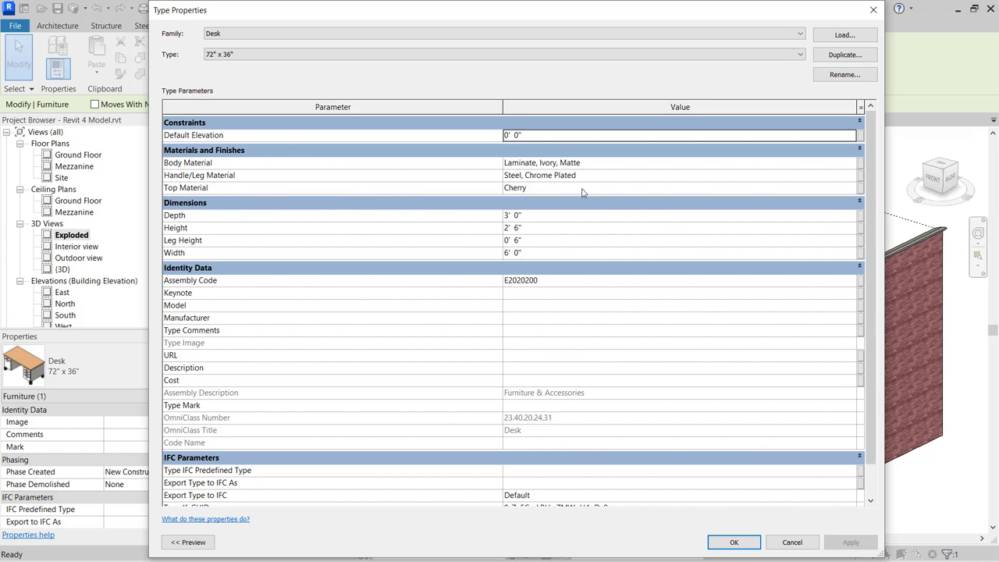
# Set the desk type's Handle/Leg Material to Stainless Steel and accept the type changes.
pyautogui.click(755, 178)
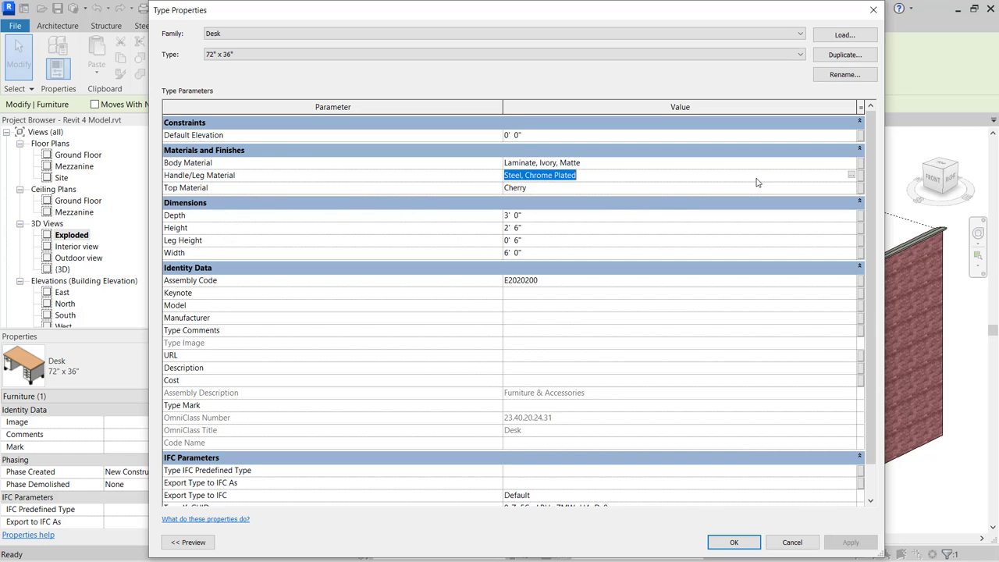
pyautogui.click(851, 176)
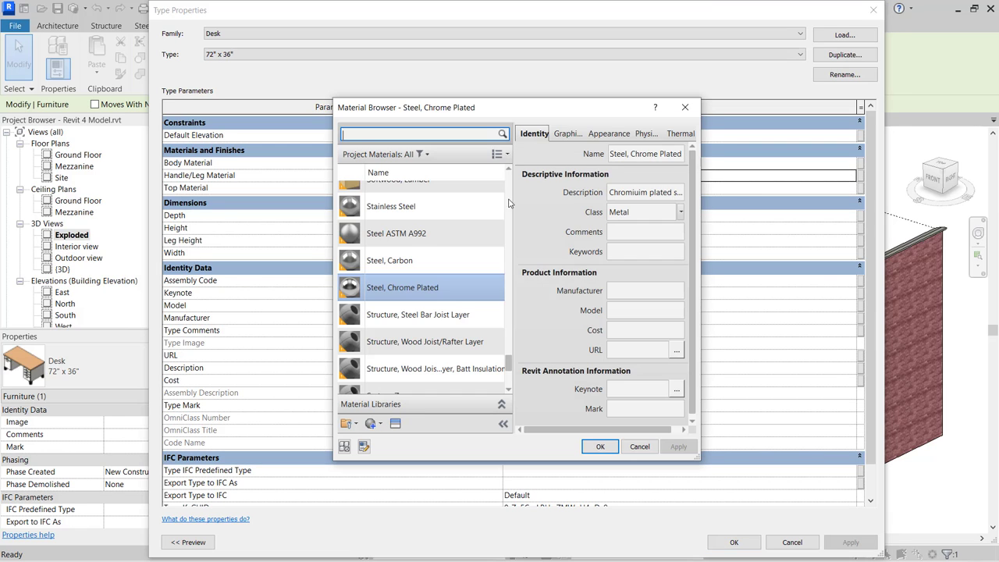
pyautogui.scroll(1, 396, 227)
pyautogui.click(396, 222)
pyautogui.click(600, 446)
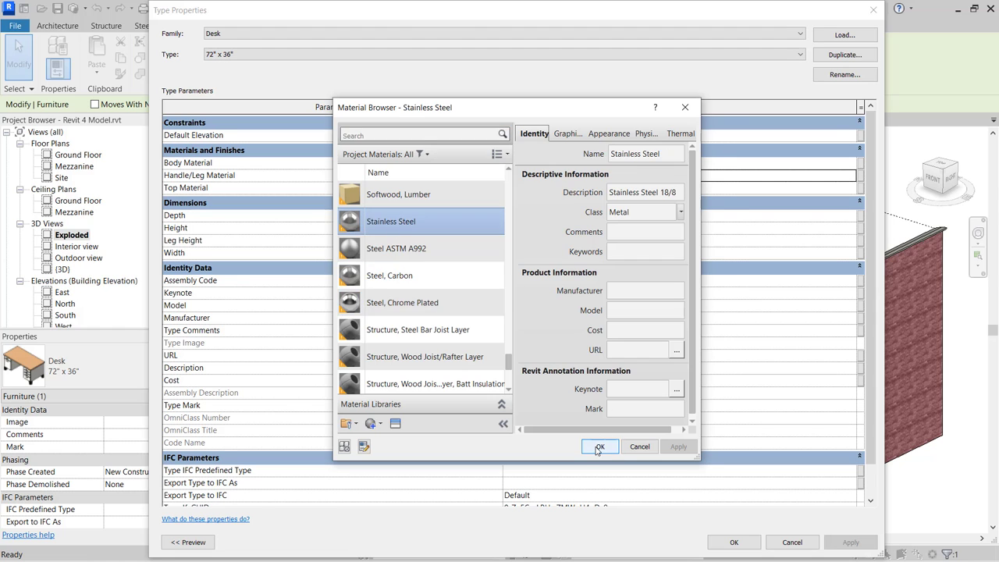
pyautogui.click(732, 541)
pyautogui.click(616, 476)
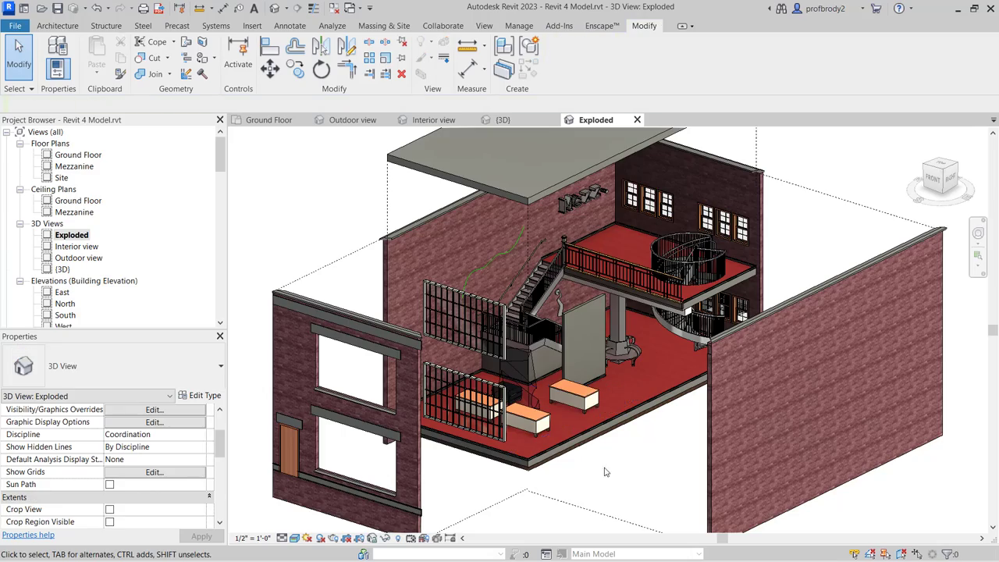
# Open the round bench surrounding the column for in-place editing.
pyautogui.scroll(3, 579, 454)
pyautogui.scroll(5, 579, 453)
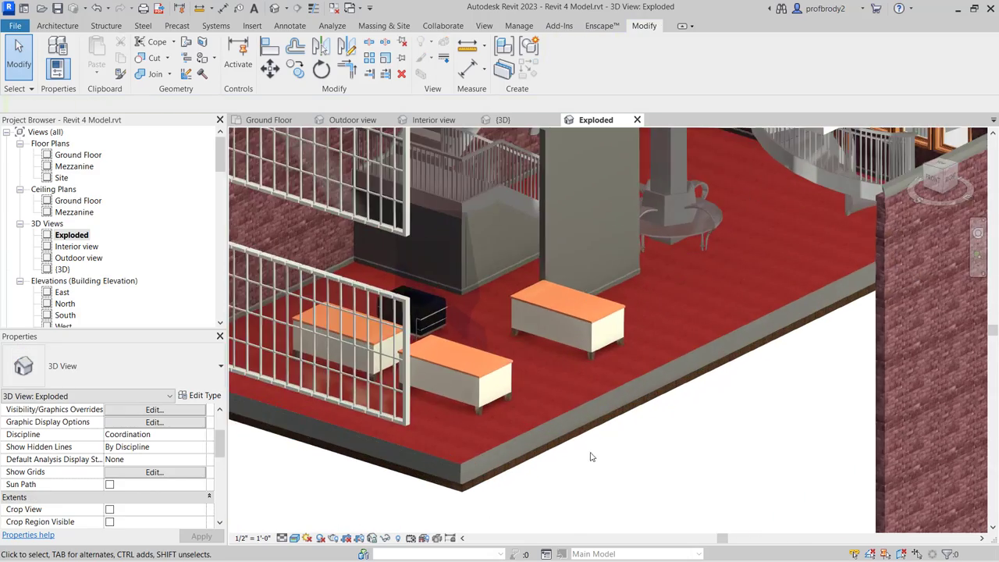
pyautogui.moveTo(593, 457); pyautogui.dragTo(621, 469, button='middle')
pyautogui.scroll(-2, 620, 469)
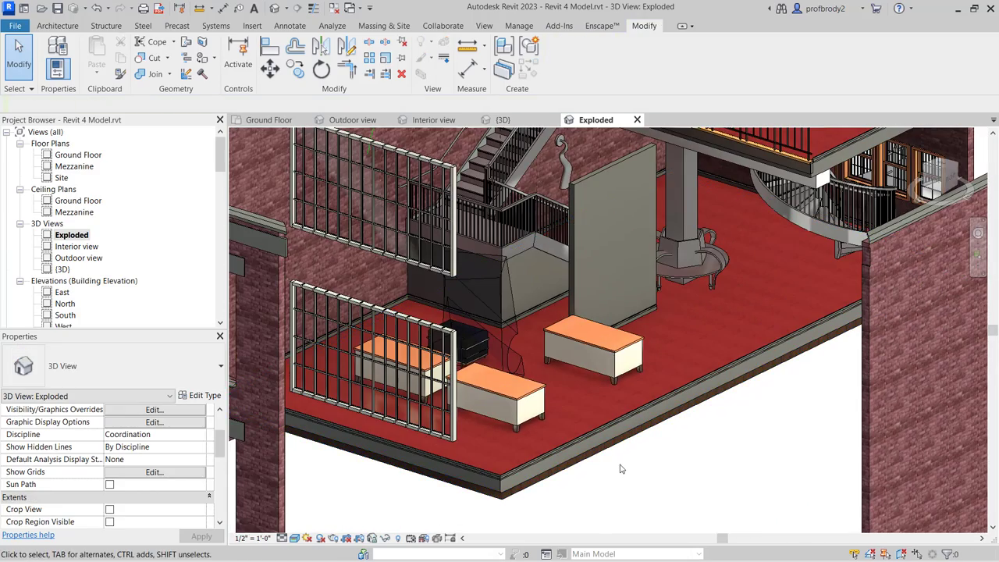
pyautogui.scroll(-1, 694, 406)
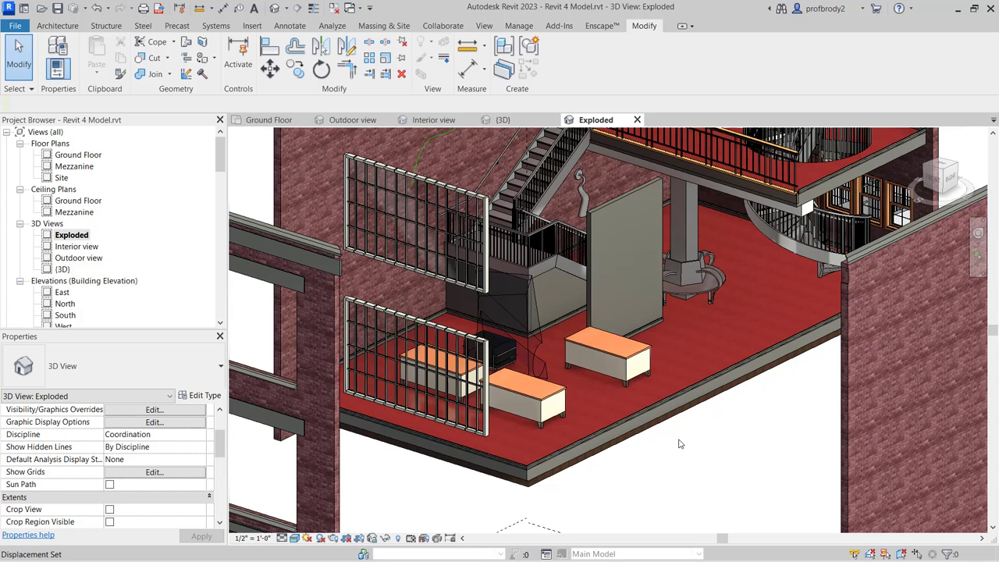
pyautogui.click(694, 290)
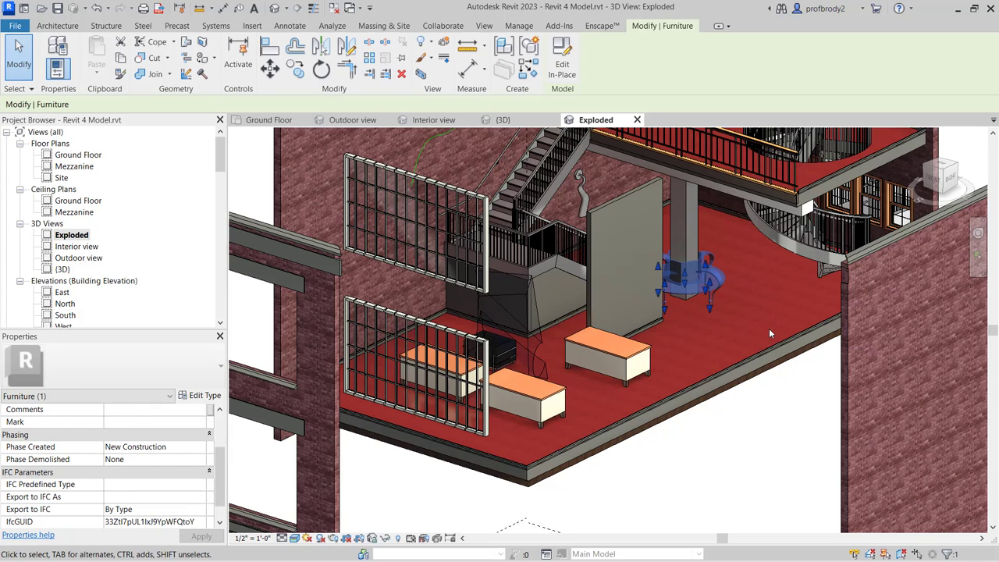
pyautogui.scroll(6, 741, 299)
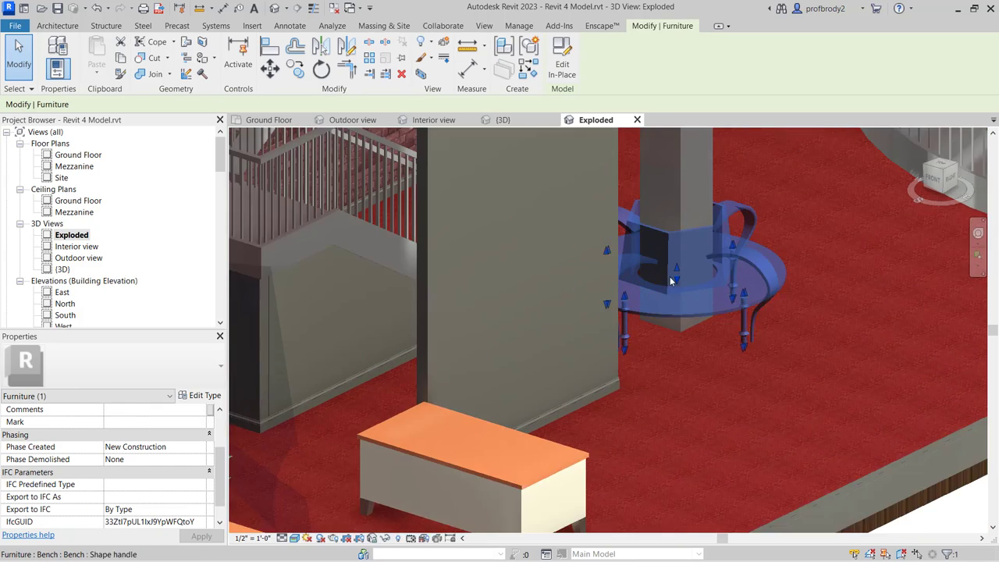
pyautogui.keyDown('shift'); pyautogui.moveTo(671, 281); pyautogui.dragTo(622, 322, button='middle'); pyautogui.keyUp('shift')
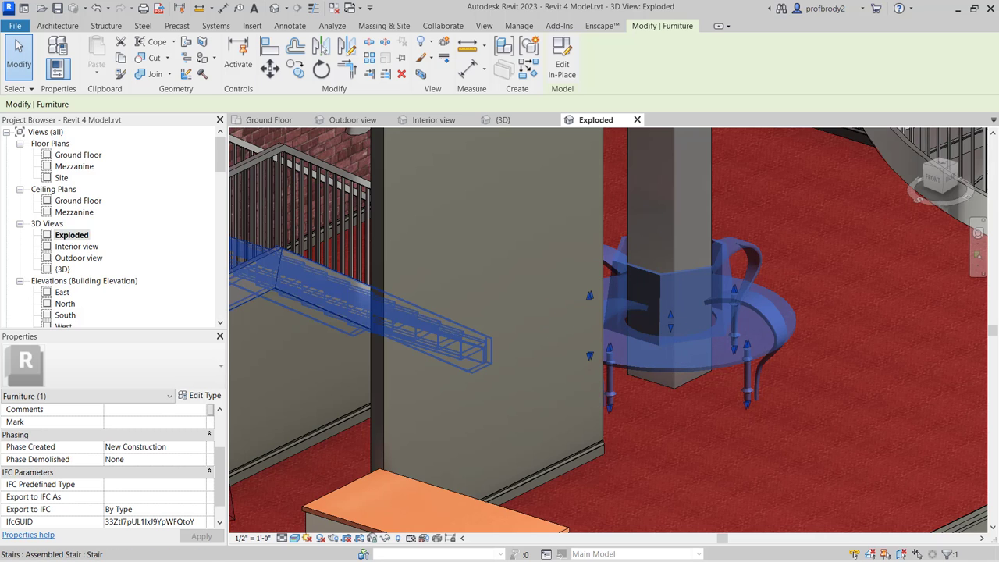
pyautogui.click(563, 70)
# Assign the Oak Flooring material to the round bench's backrest sweep and its circular seat.
pyautogui.scroll(4, 678, 281)
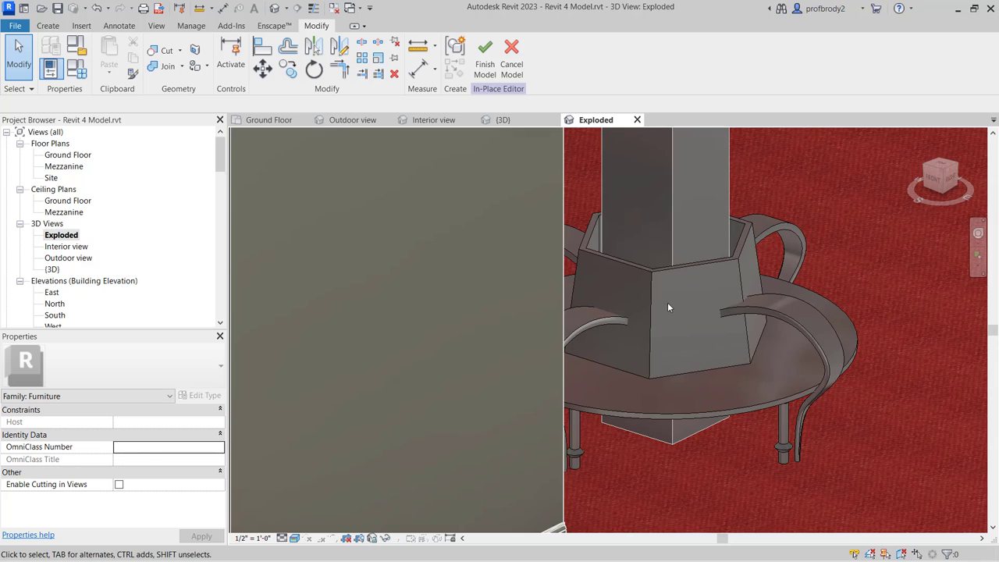
pyautogui.click(659, 281)
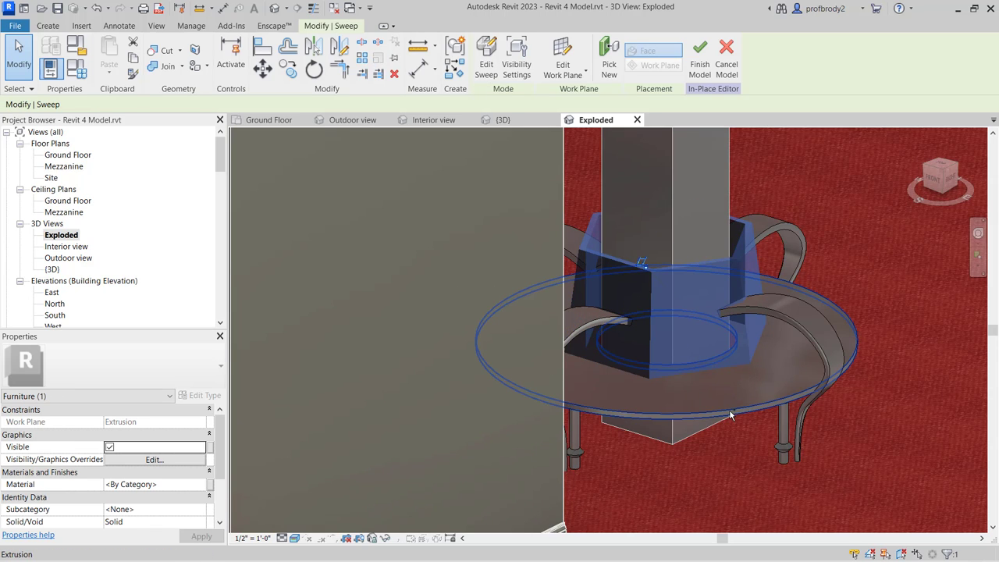
pyautogui.keyDown('ctrl'); pyautogui.click(705, 381); pyautogui.keyUp('ctrl')
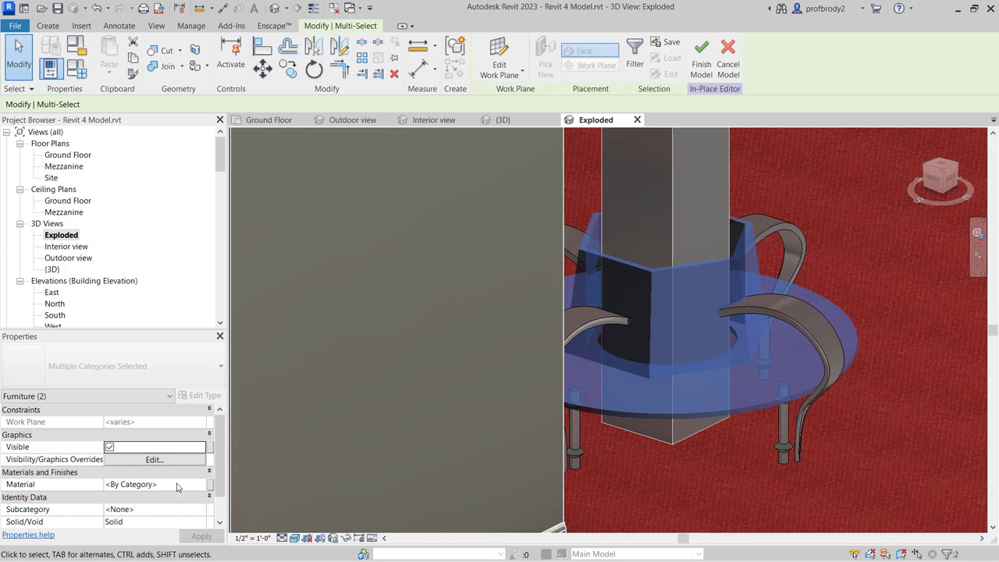
pyautogui.click(202, 485)
pyautogui.click(201, 485)
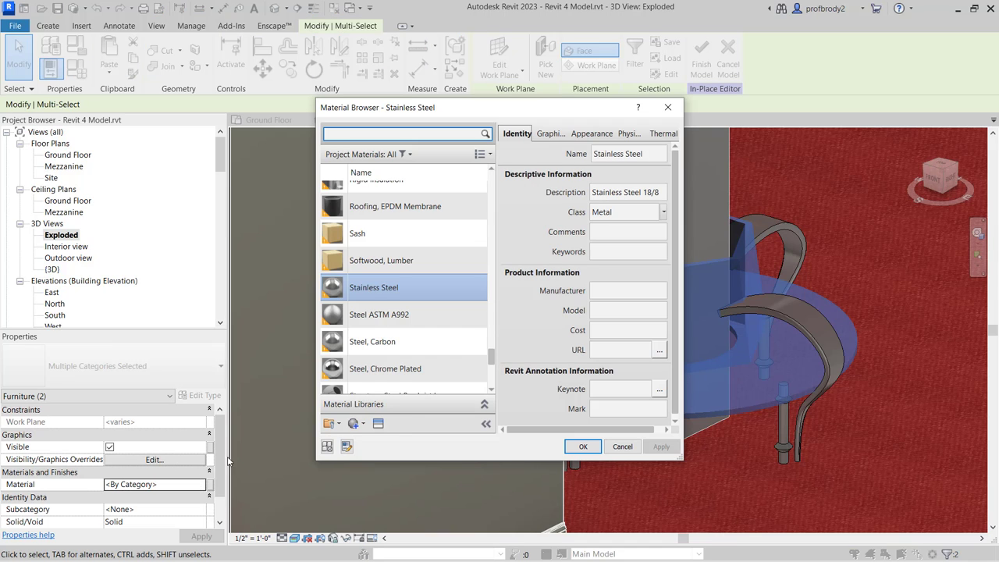
pyautogui.scroll(-1, 374, 372)
pyautogui.moveTo(490, 366); pyautogui.dragTo(500, 327)
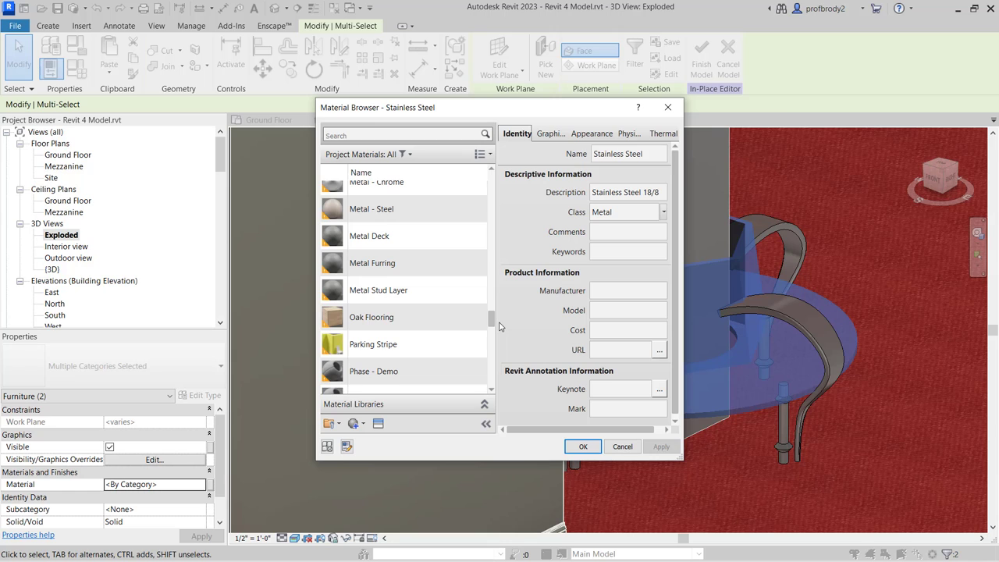
pyautogui.click(415, 318)
pyautogui.click(491, 390)
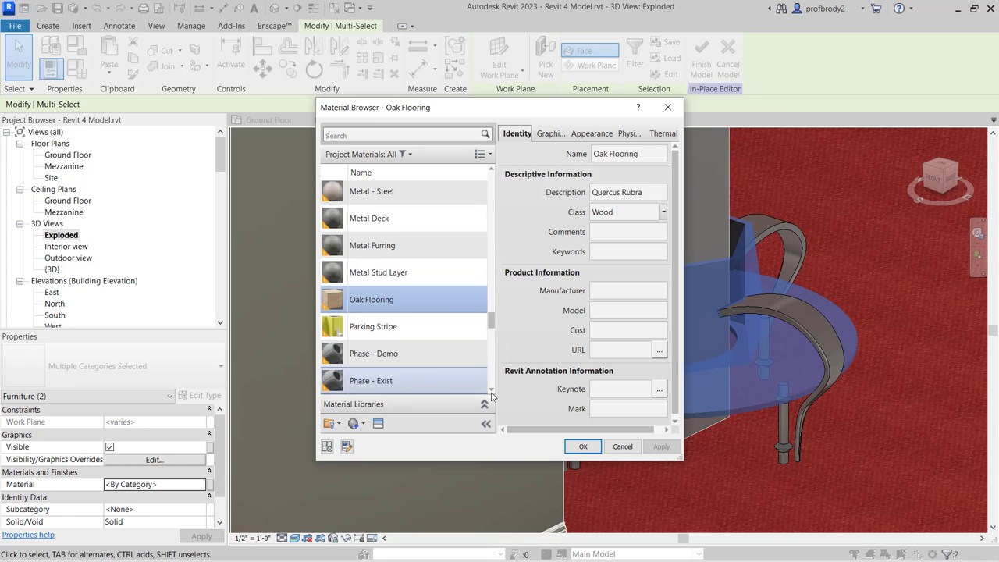
pyautogui.click(582, 446)
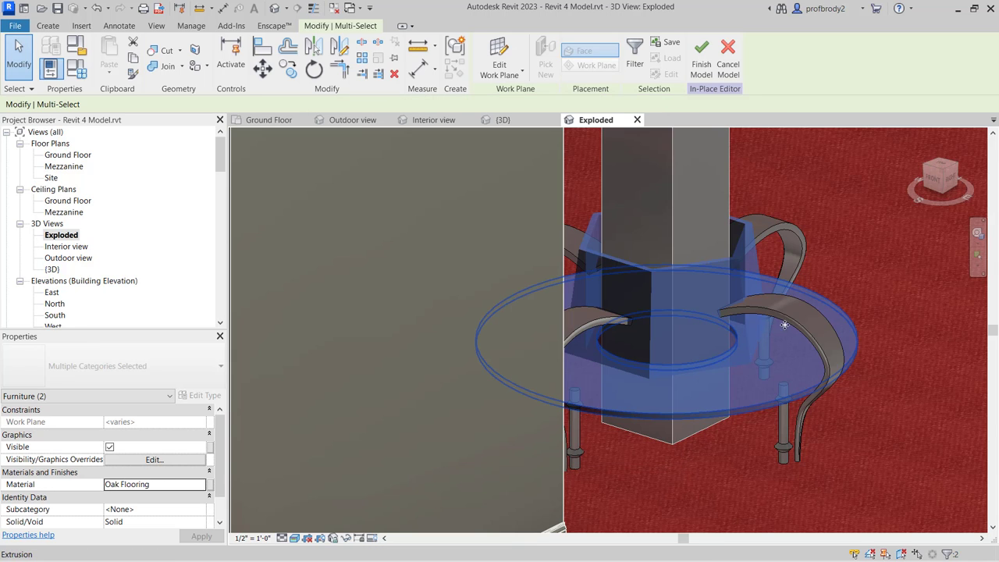
pyautogui.press('Escape')
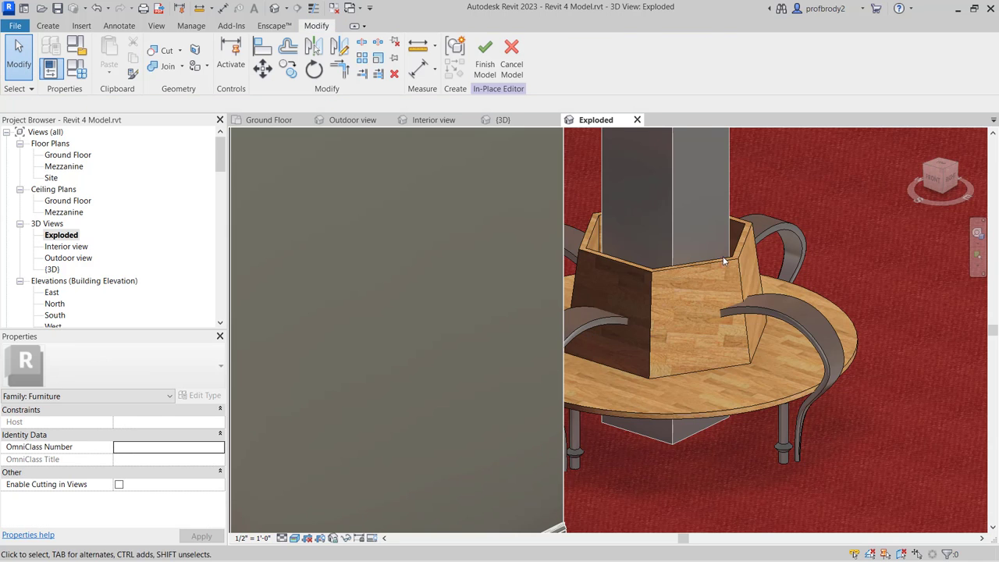
# Assign the Metal - Chrome material to the bench's four curved armrests and finish the in-place model.
pyautogui.click(773, 306)
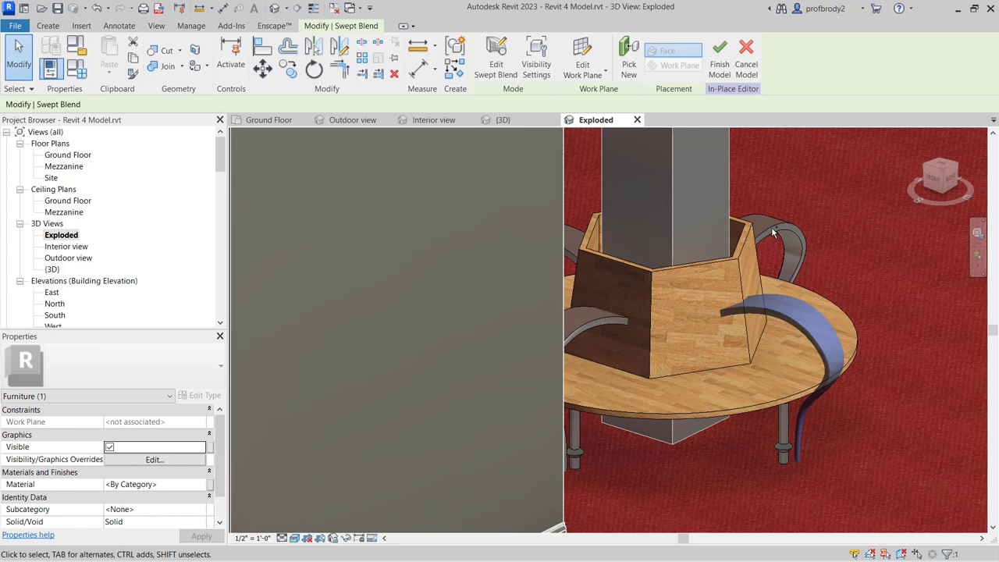
pyautogui.keyDown('ctrl'); pyautogui.click(613, 334); pyautogui.keyUp('ctrl')
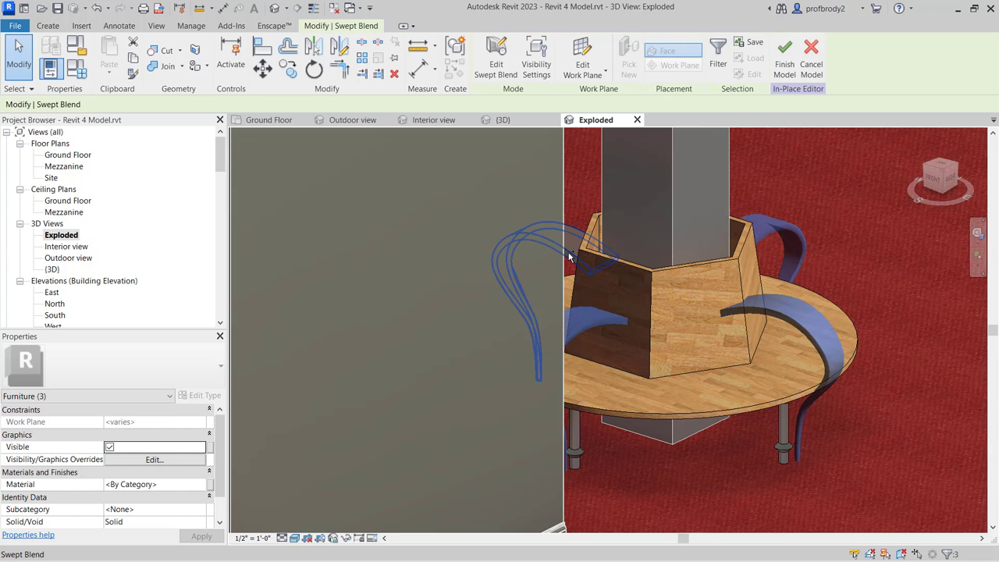
pyautogui.keyDown('ctrl'); pyautogui.click(645, 406); pyautogui.keyUp('ctrl')
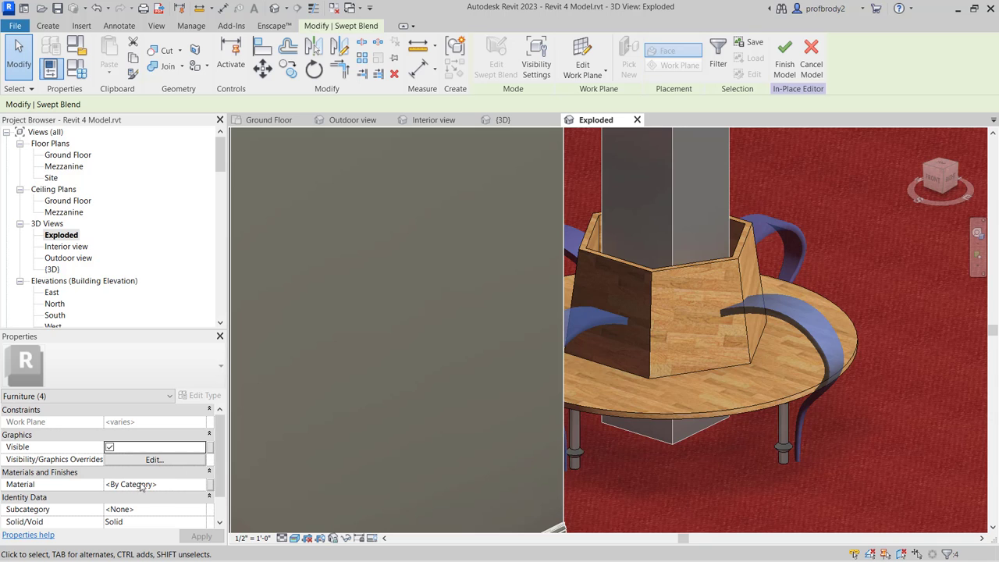
pyautogui.click(201, 486)
pyautogui.click(200, 484)
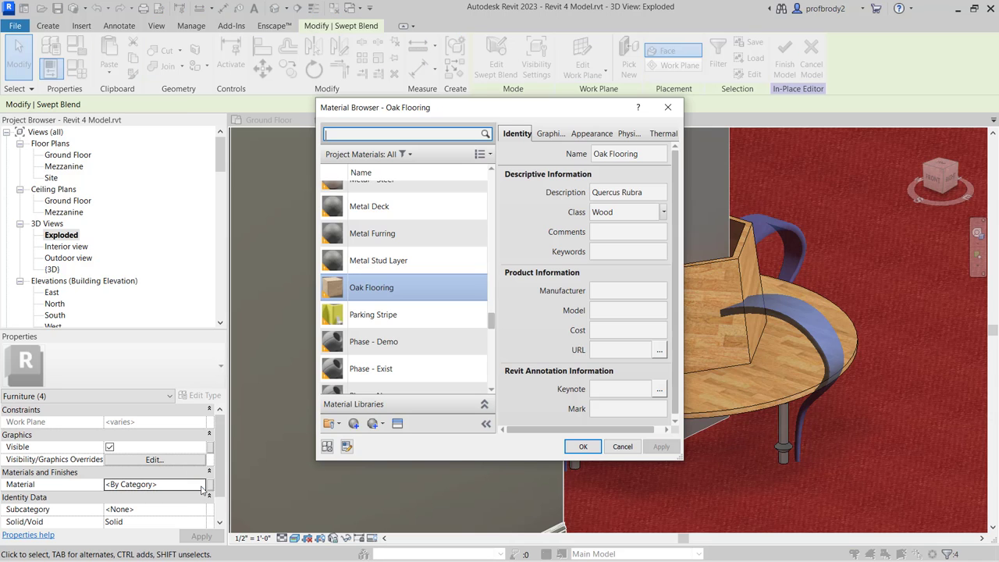
pyautogui.moveTo(492, 323); pyautogui.dragTo(494, 311)
pyautogui.click(413, 259)
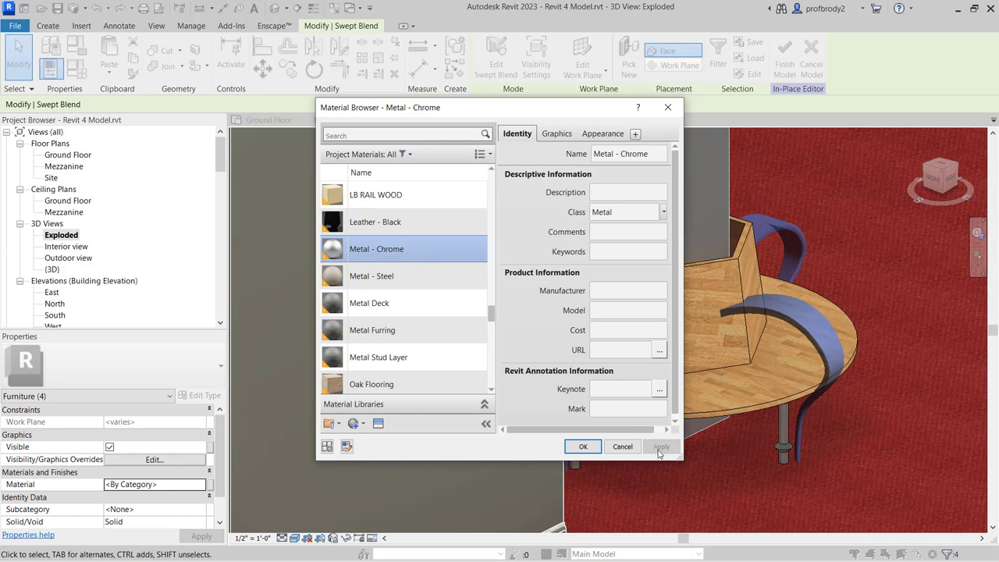
pyautogui.click(583, 446)
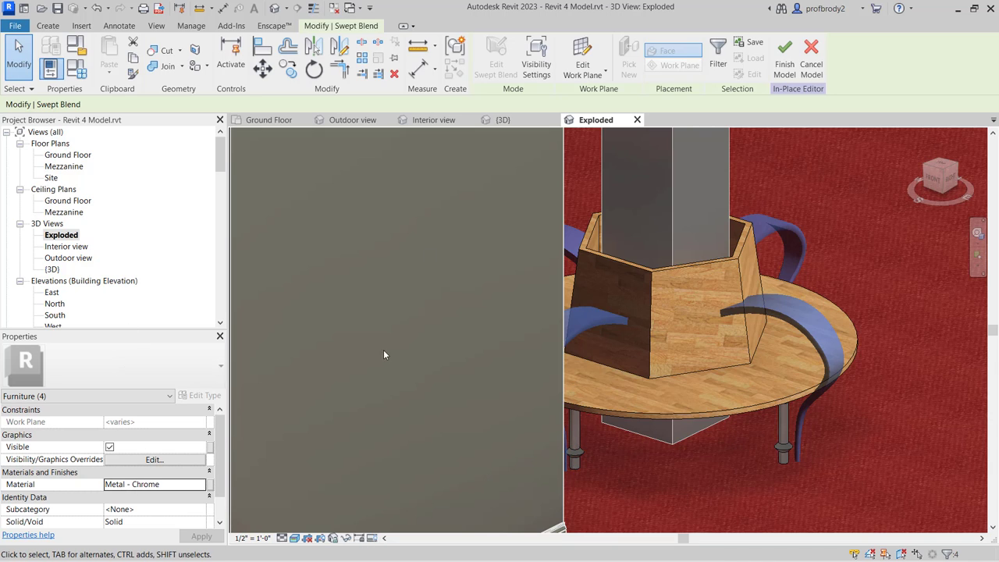
pyautogui.click(784, 59)
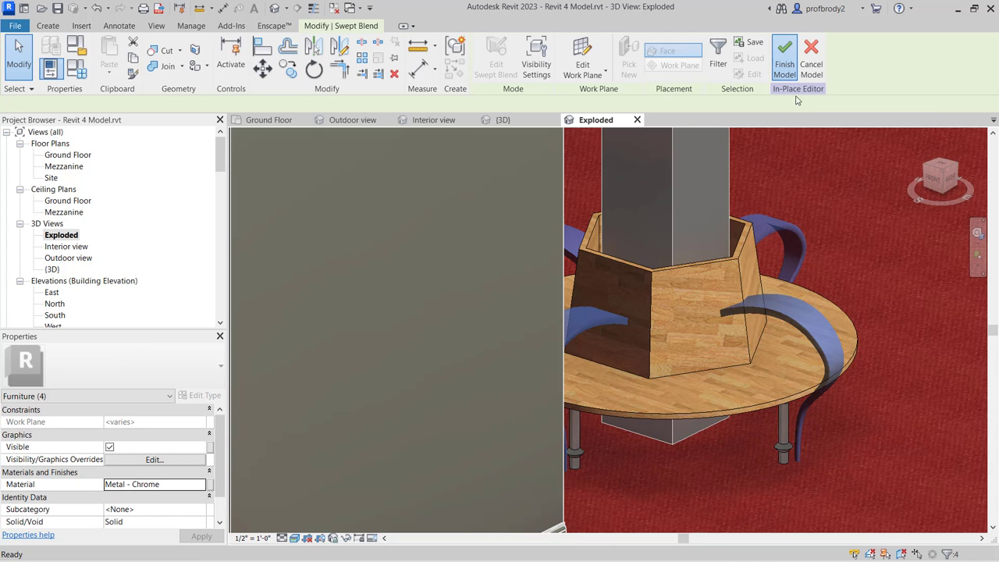
pyautogui.scroll(-5, 858, 269)
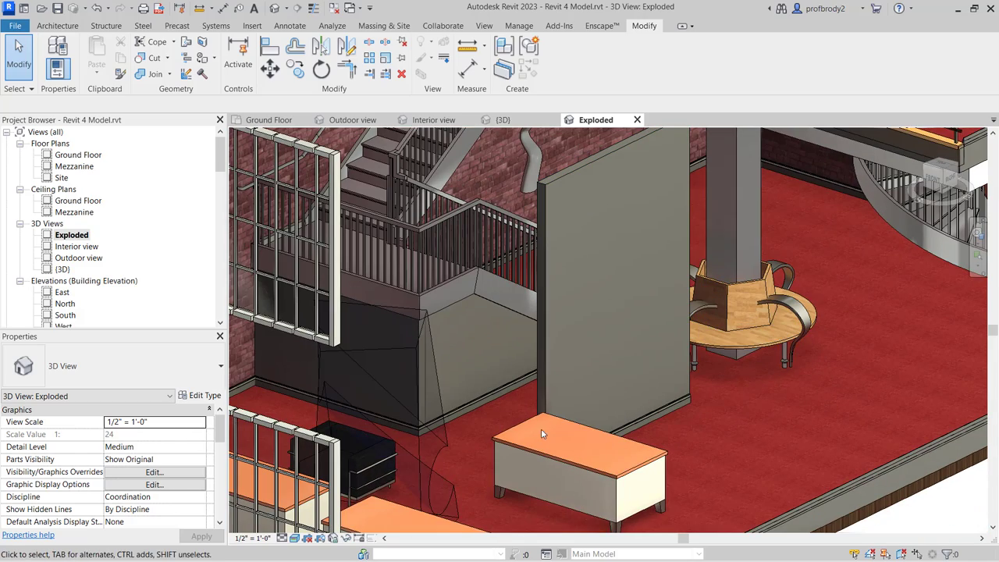
# Open the wall-mounted Weird sculpture thing family for editing from the Exploded 3D view.
pyautogui.scroll(-4, 561, 400)
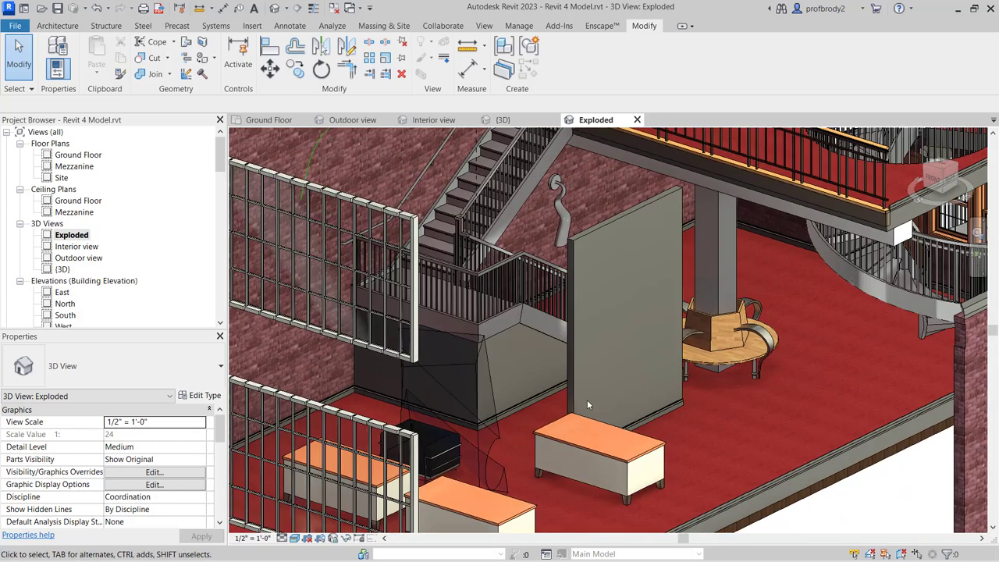
pyautogui.click(565, 215)
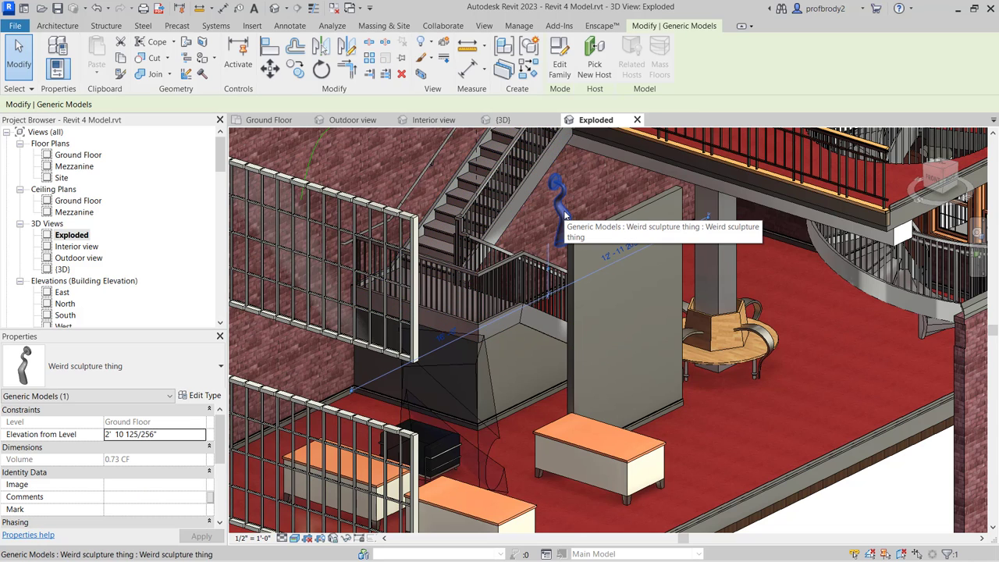
pyautogui.doubleClick(565, 216)
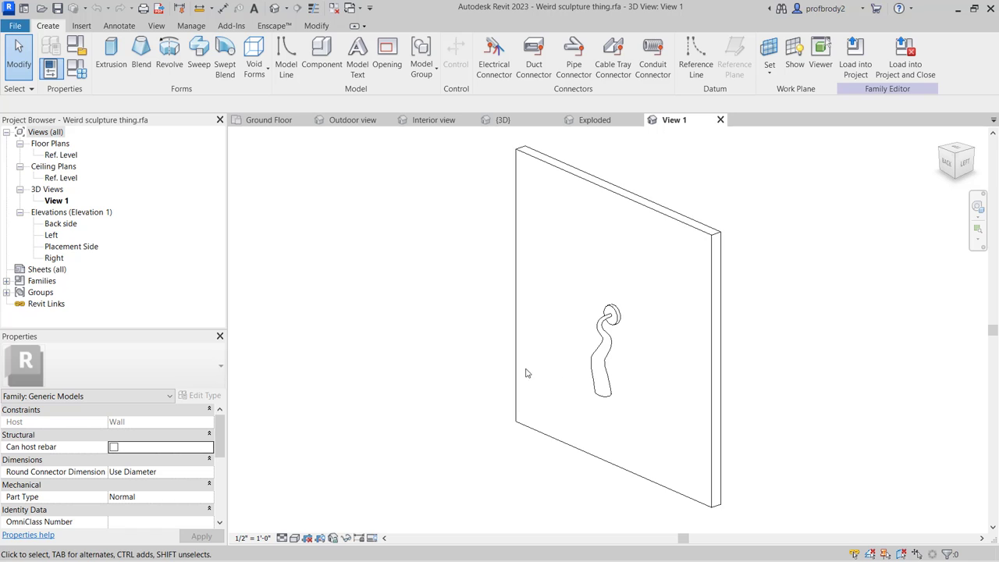
# Assign the Glass material to the sculpture's swept blend.
pyautogui.scroll(3, 604, 380)
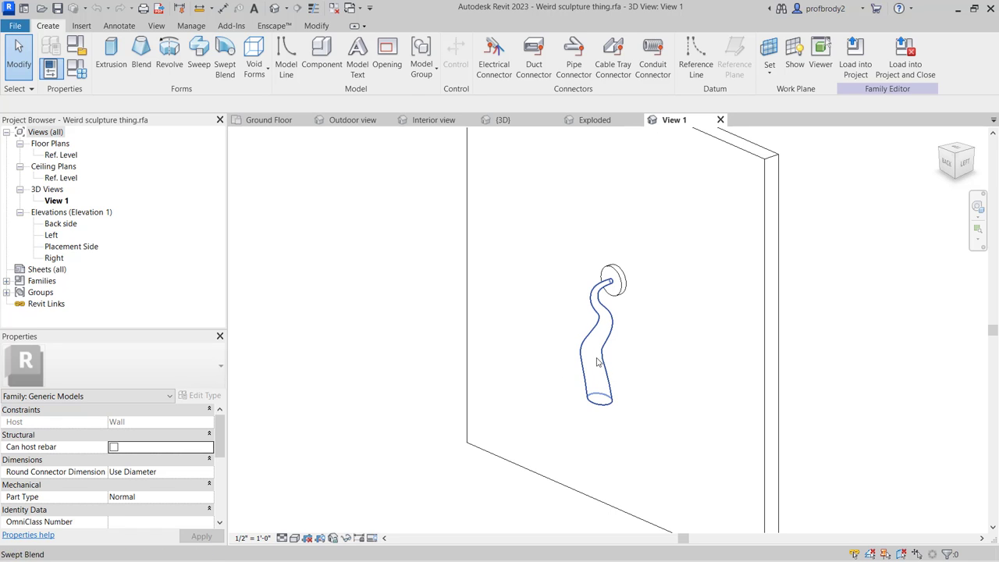
pyautogui.click(597, 362)
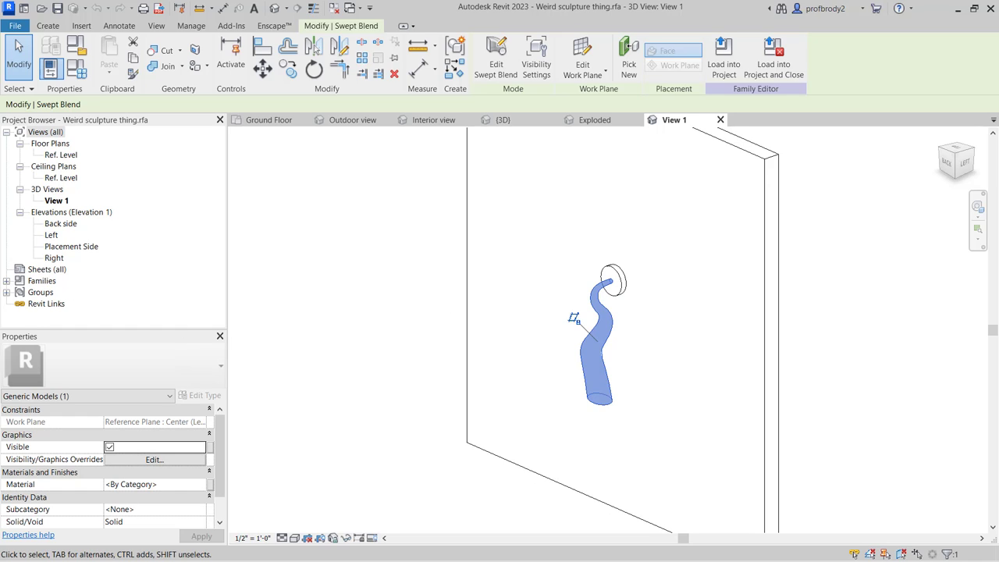
pyautogui.click(199, 484)
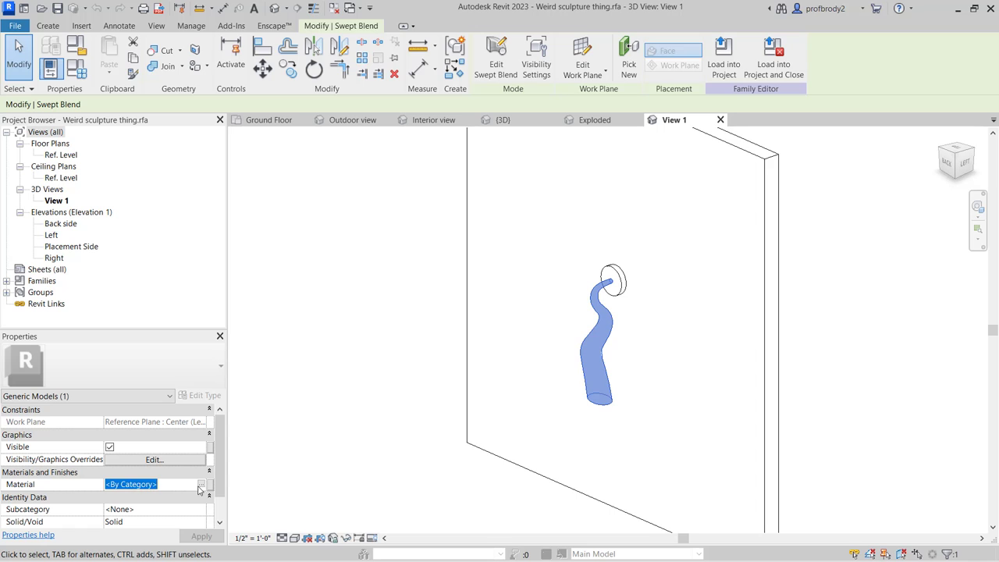
pyautogui.click(201, 485)
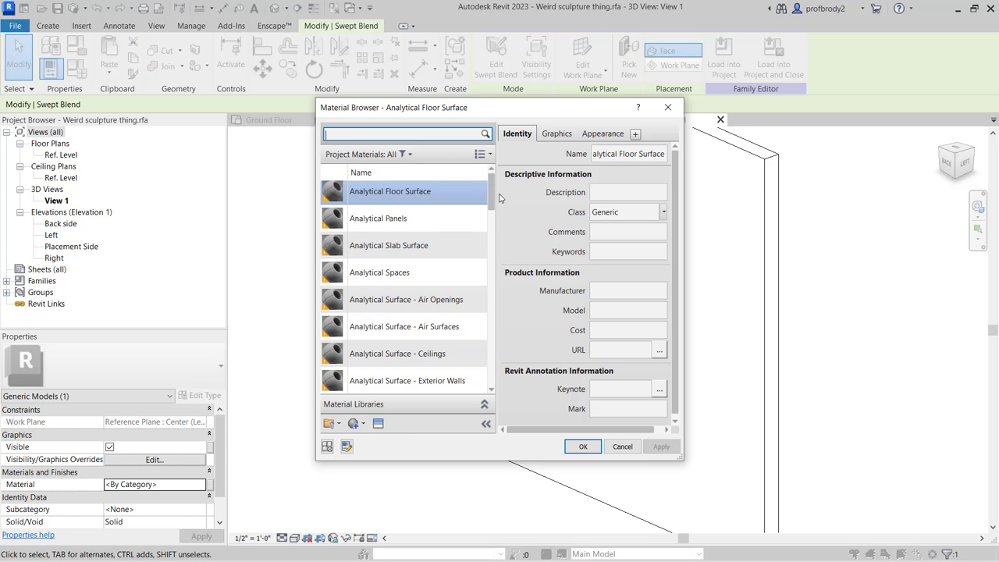
pyautogui.moveTo(492, 202); pyautogui.dragTo(525, 327)
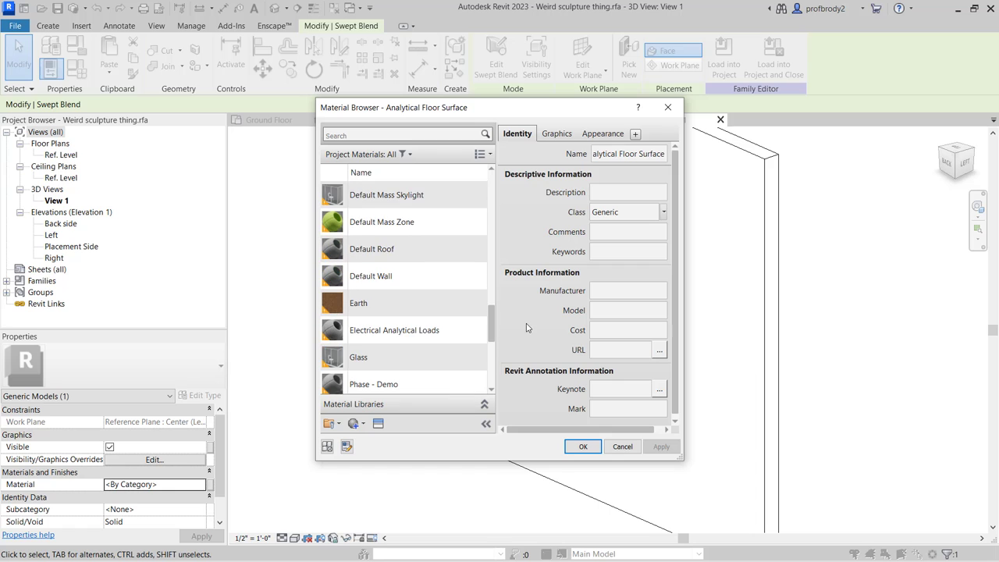
pyautogui.click(412, 355)
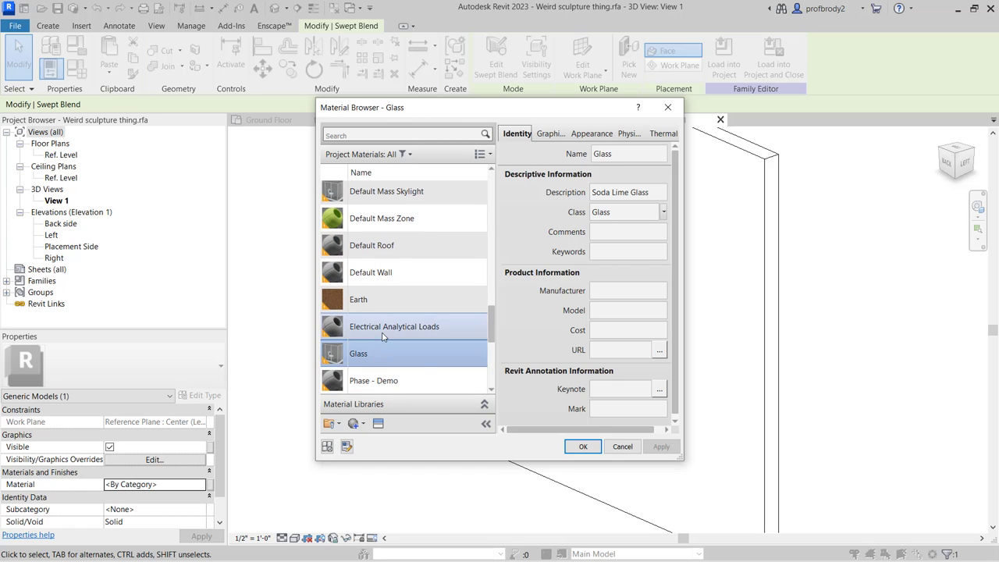
pyautogui.click(583, 446)
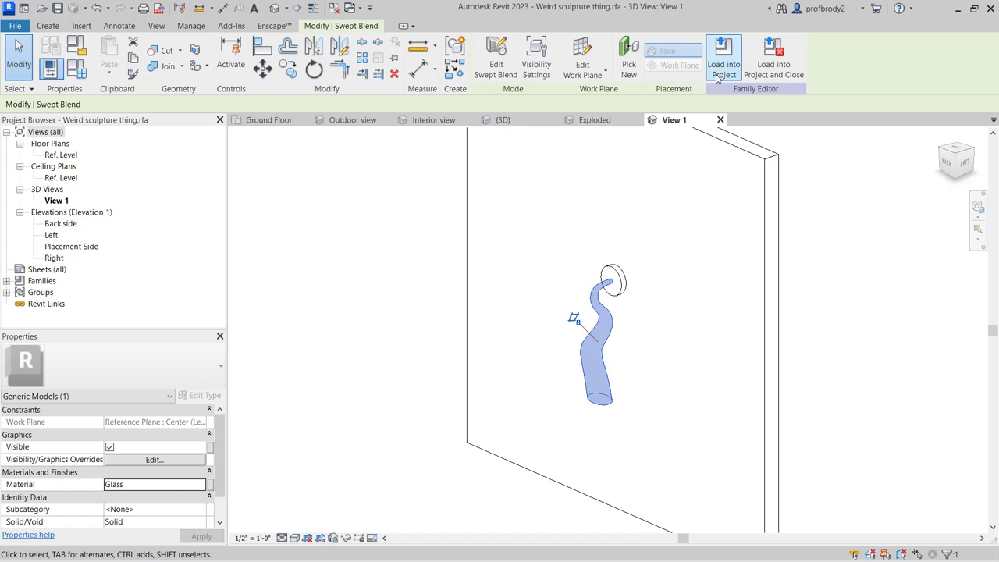
# Save over the existing family file and load it into the project, overwriting the existing version and its parameter values.
pyautogui.click(765, 75)
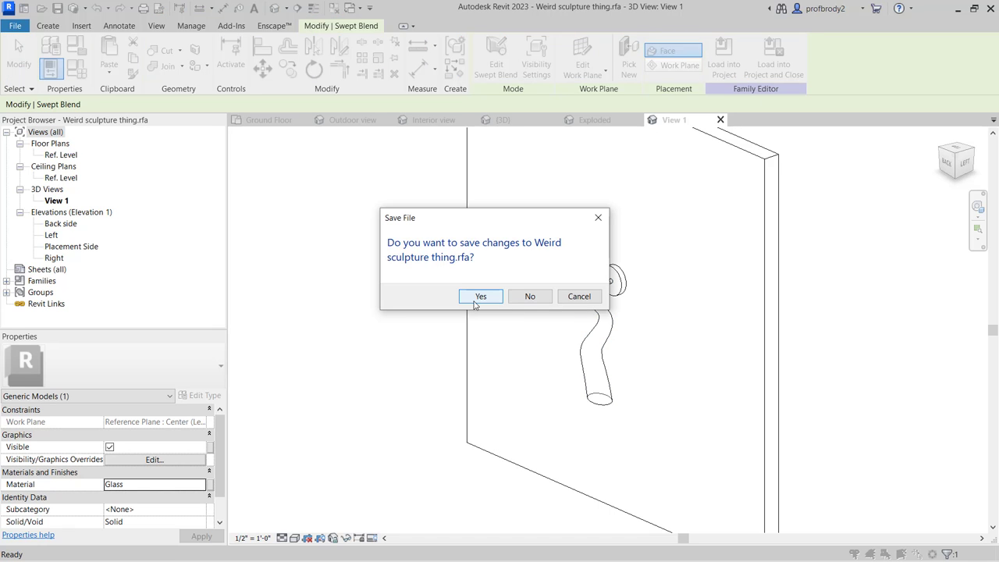
pyautogui.click(476, 297)
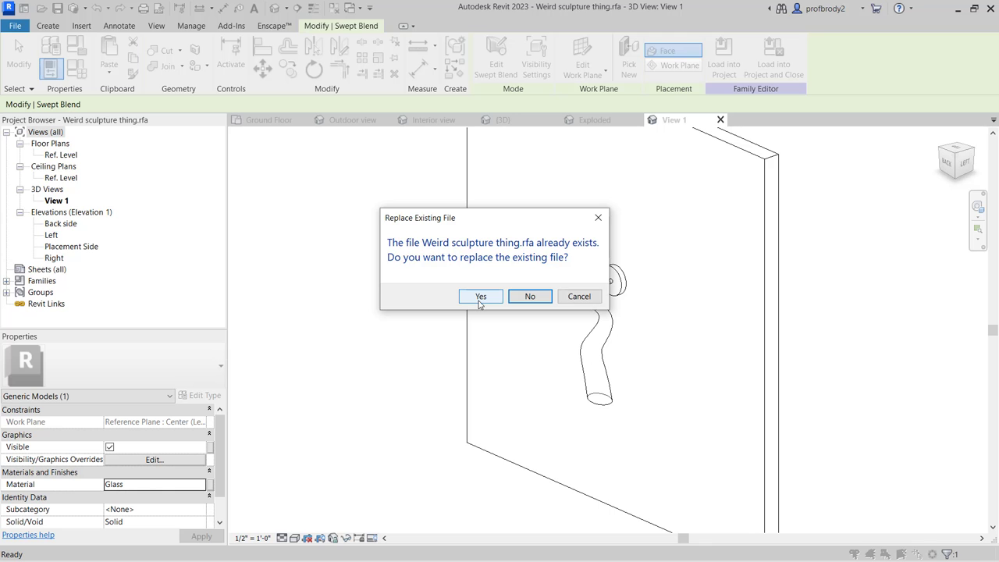
pyautogui.click(480, 296)
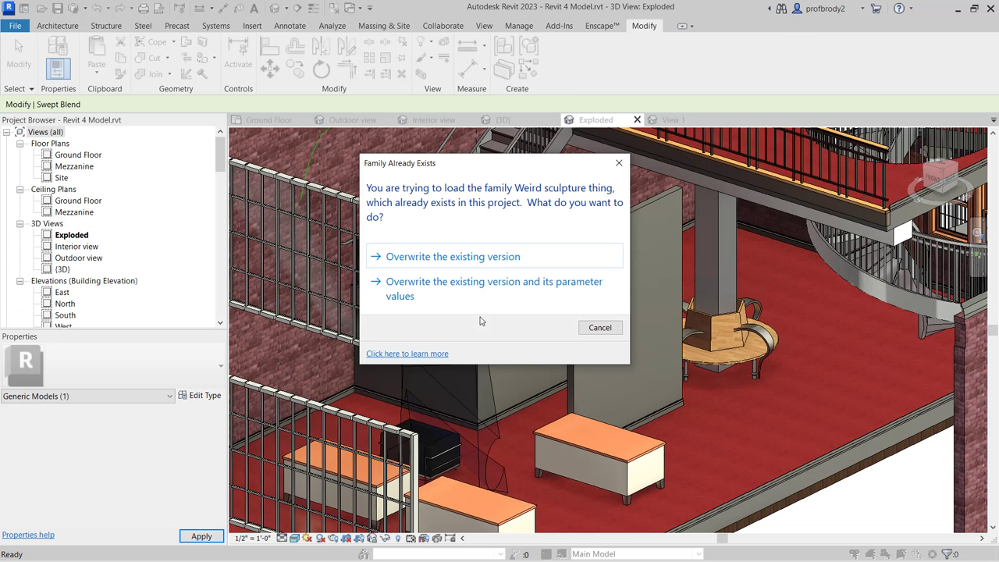
pyautogui.click(427, 290)
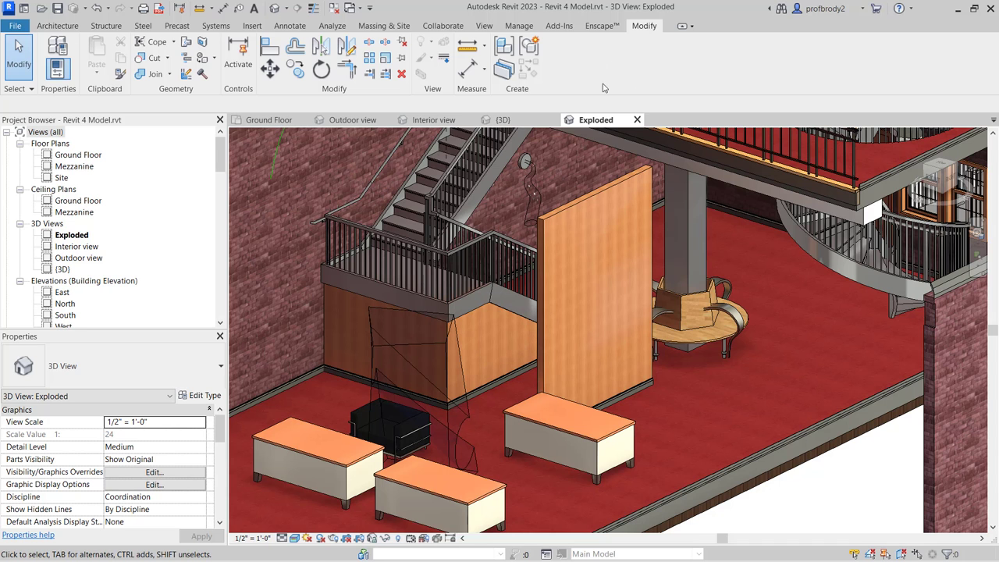
pyautogui.click(569, 209)
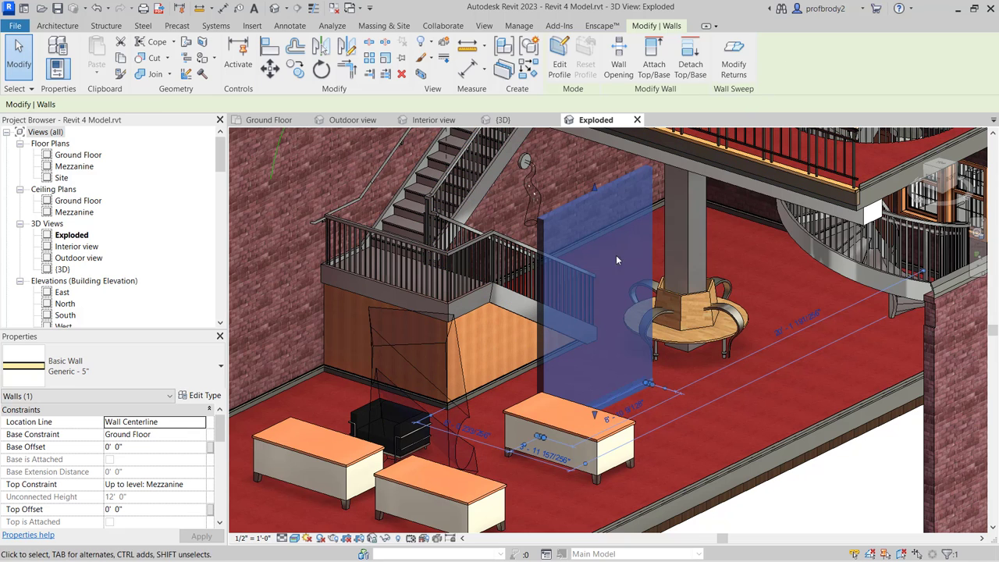
pyautogui.press('Escape')
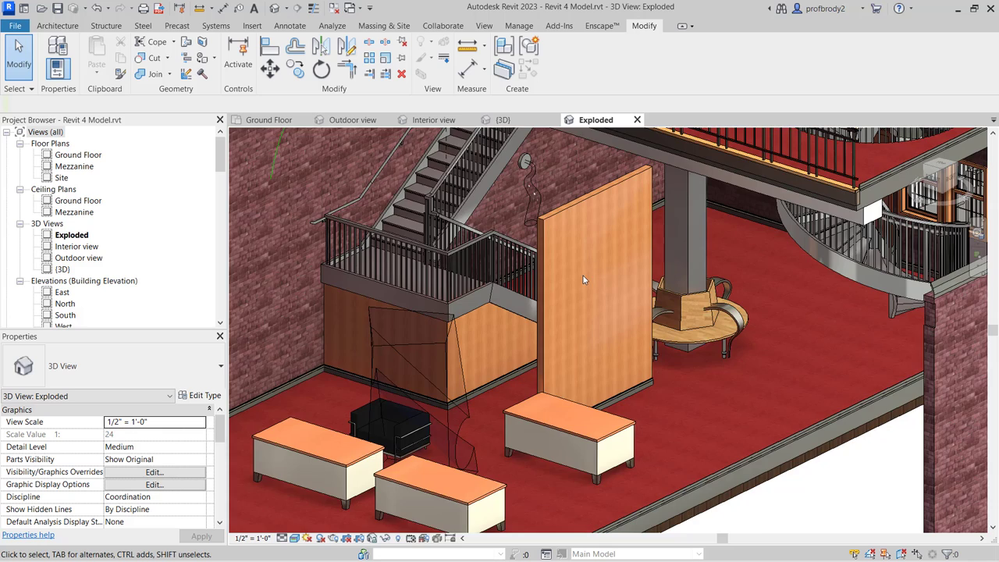
# Split the face of the freestanding wood-finished wall with a rectangle about 4'-7" wide and 6'-3" high.
pyautogui.scroll(3, 583, 281)
pyautogui.scroll(-2, 586, 292)
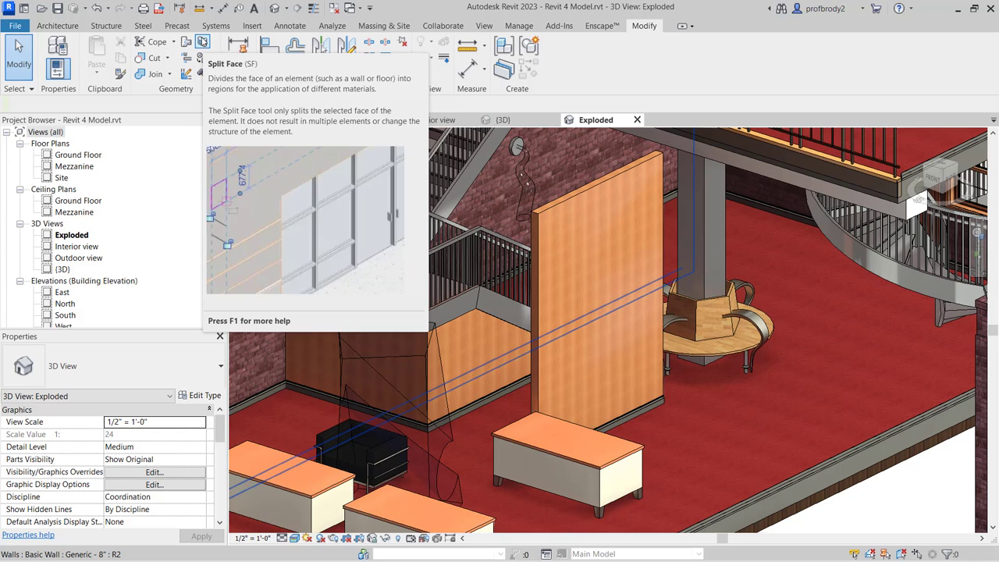
pyautogui.click(202, 45)
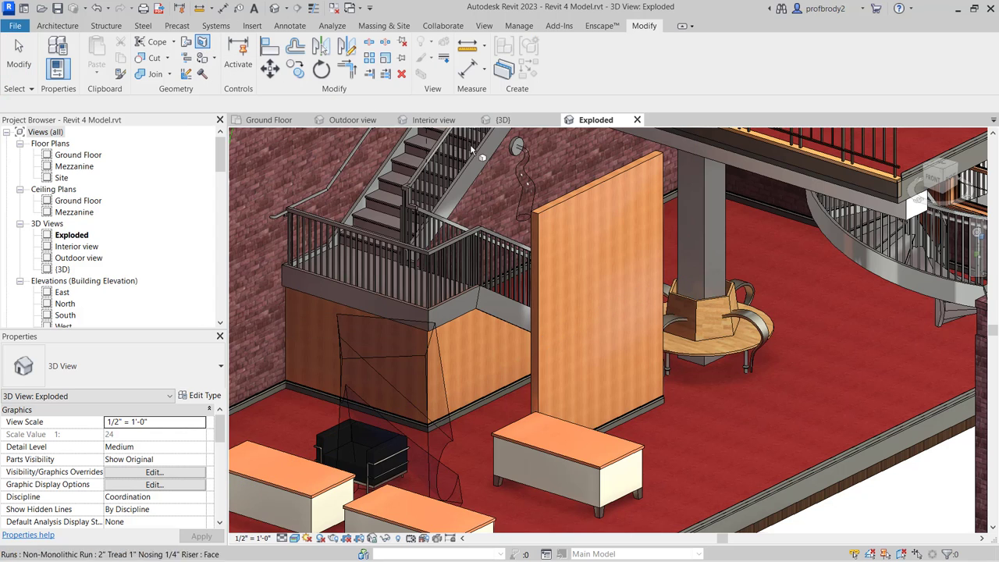
pyautogui.click(542, 220)
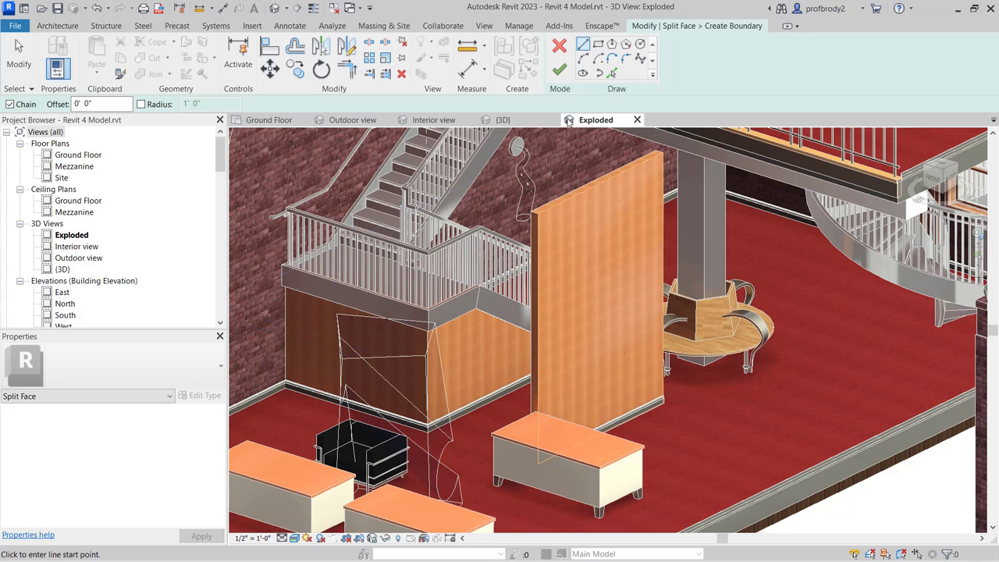
pyautogui.click(598, 45)
pyautogui.click(574, 248)
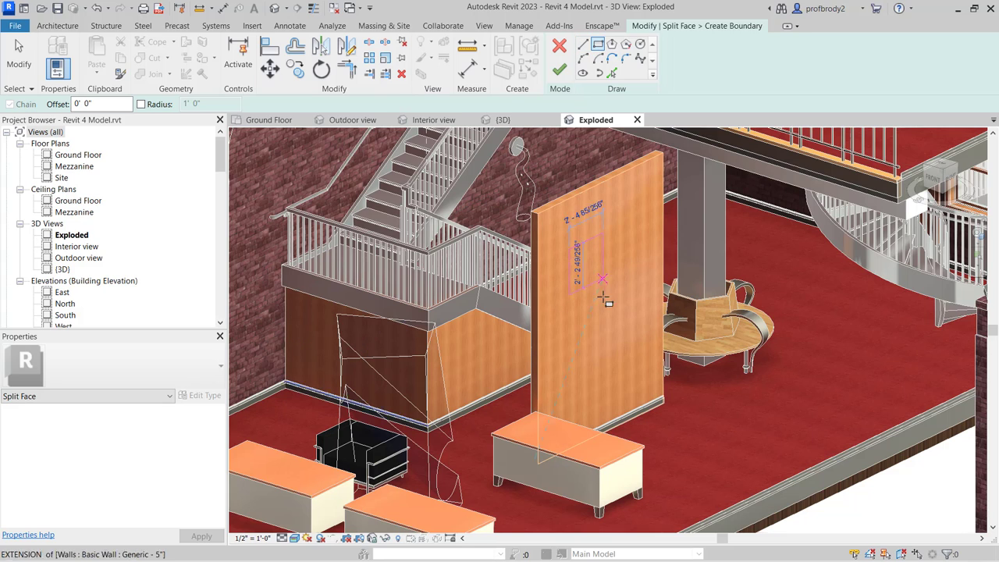
pyautogui.click(631, 339)
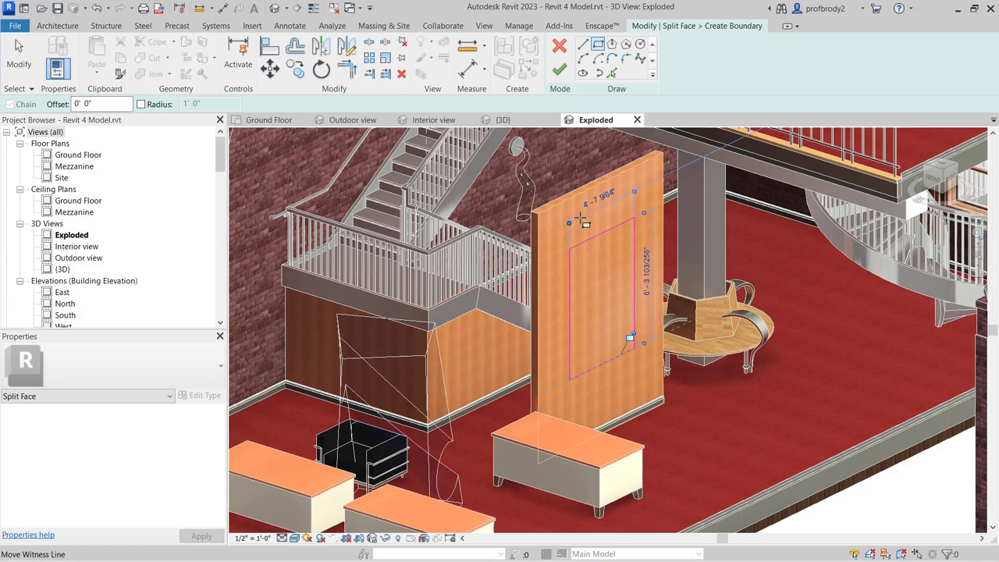
pyautogui.click(559, 70)
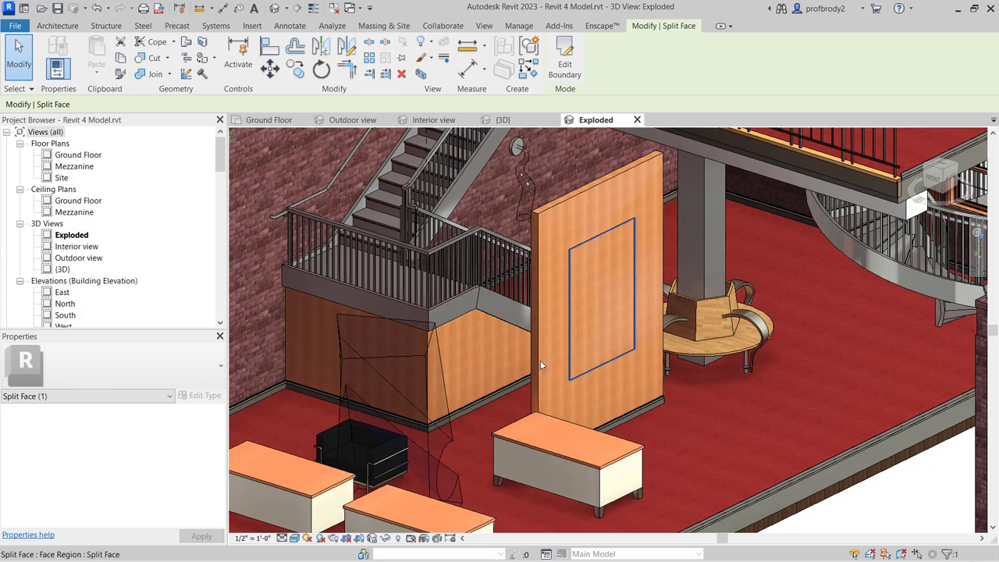
# Paint the rectangular split-face region on the freestanding wall with Copper.
pyautogui.press('p')
pyautogui.press('t')
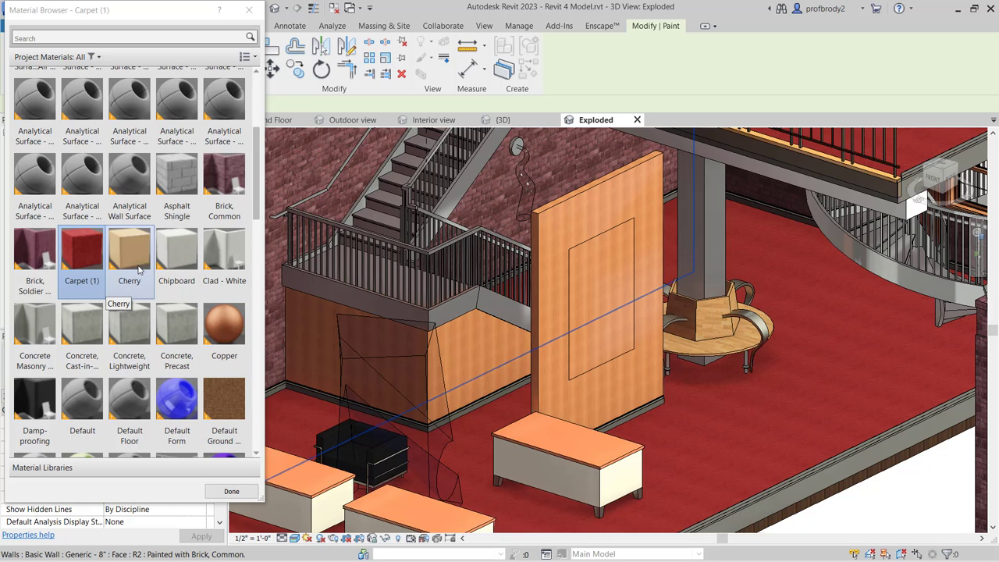
pyautogui.click(231, 332)
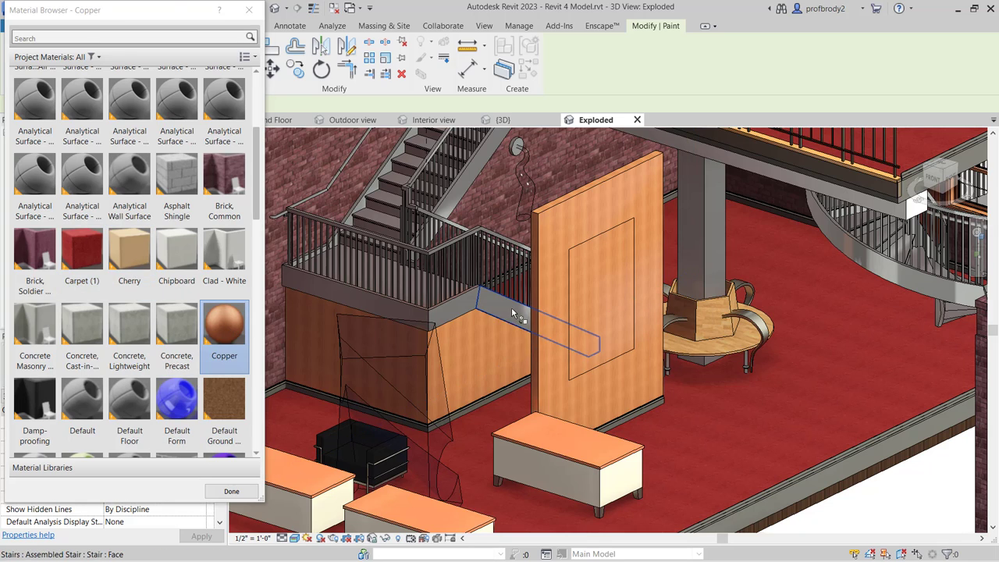
pyautogui.click(602, 300)
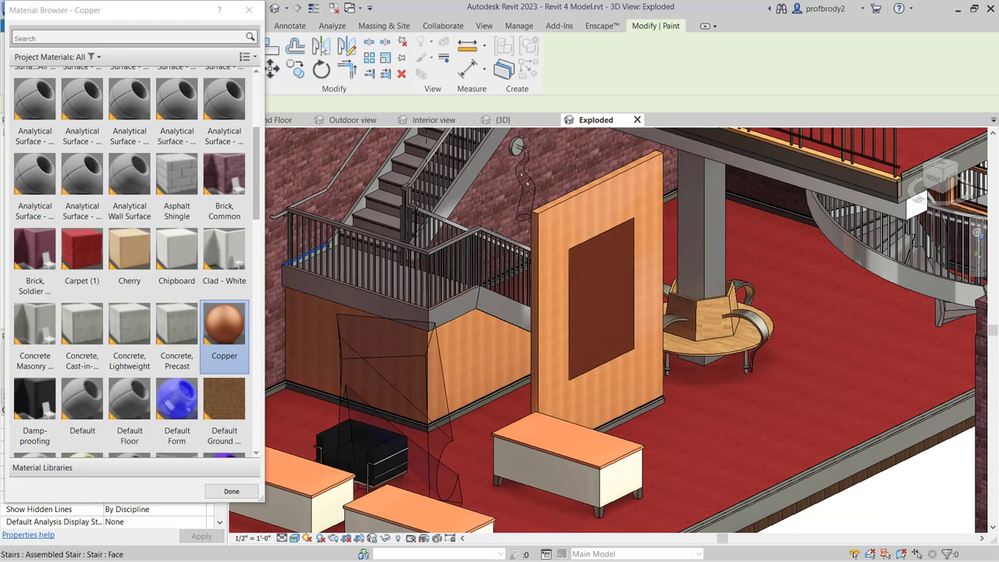
pyautogui.scroll(1, 170, 117)
pyautogui.click(248, 10)
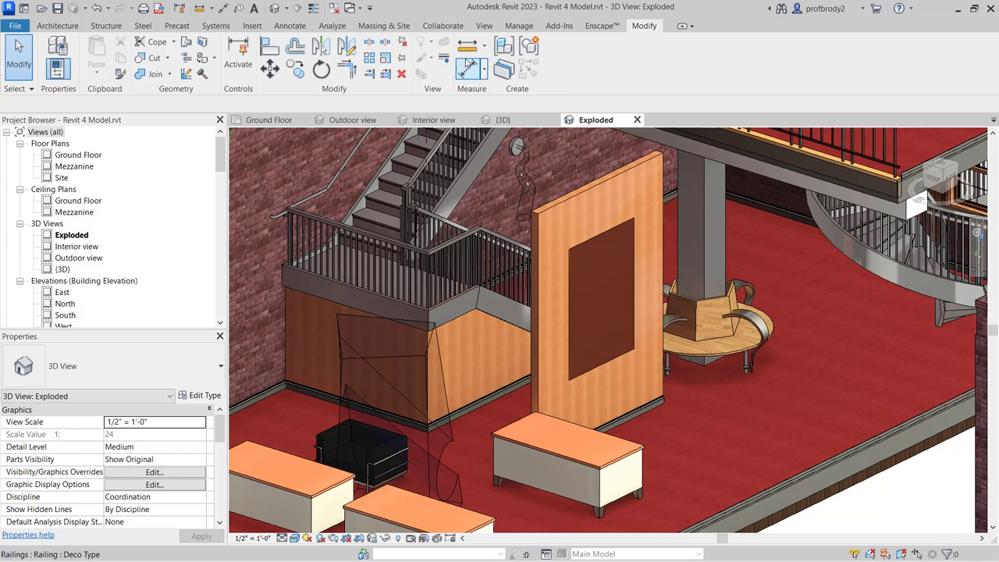
# Open the project's Material Browser beside the wall and limit the list to materials in use.
pyautogui.click(519, 26)
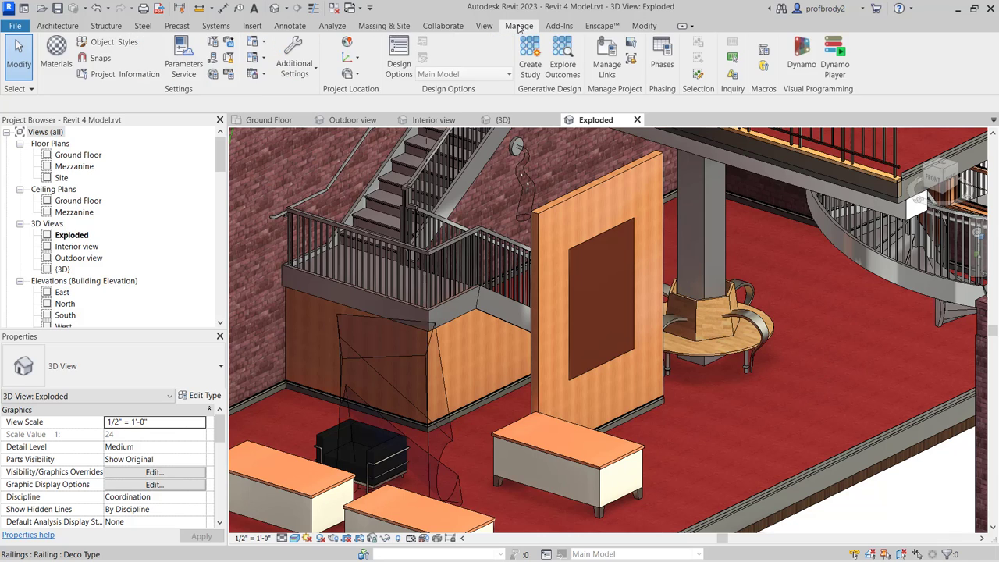
pyautogui.click(56, 53)
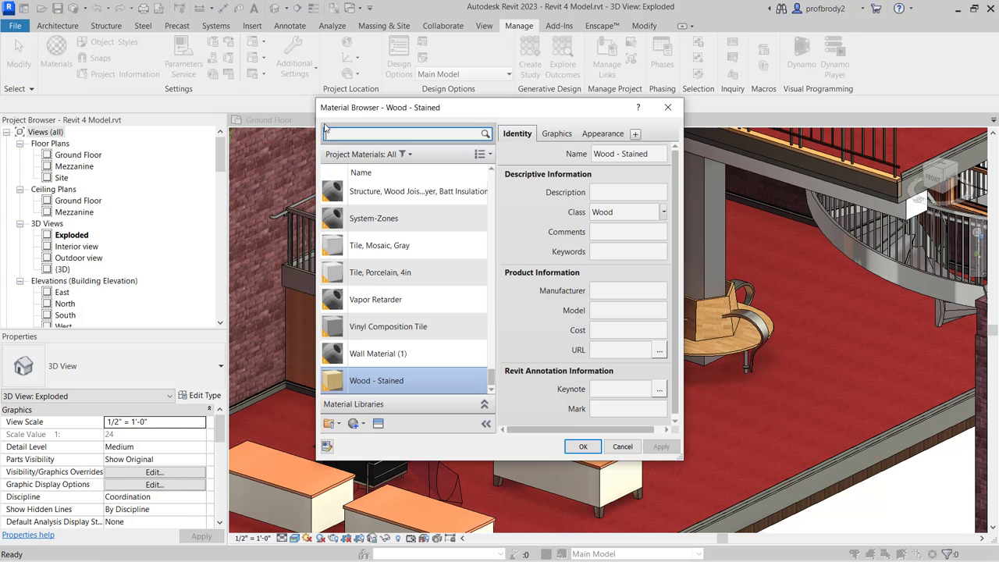
pyautogui.moveTo(479, 116); pyautogui.dragTo(317, 65)
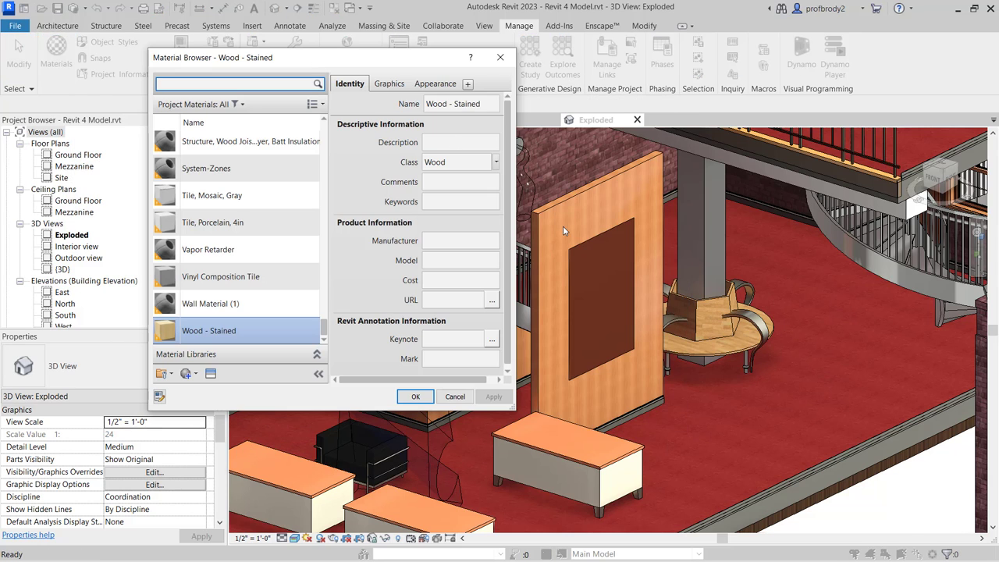
pyautogui.moveTo(324, 328)
pyautogui.mouseDown()
pyautogui.moveTo(325, 207)
pyautogui.moveTo(325, 337)
pyautogui.mouseUp()
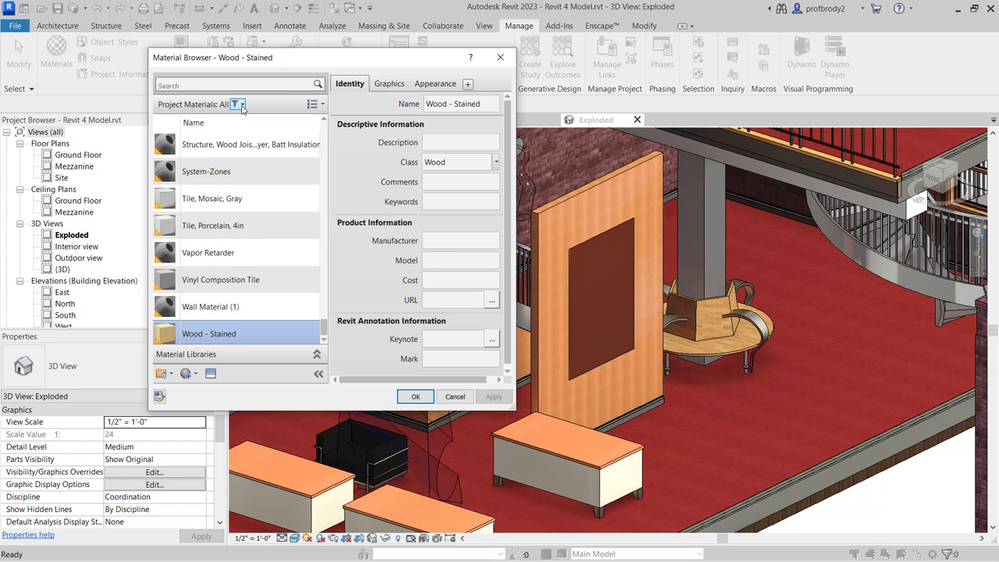
pyautogui.click(241, 105)
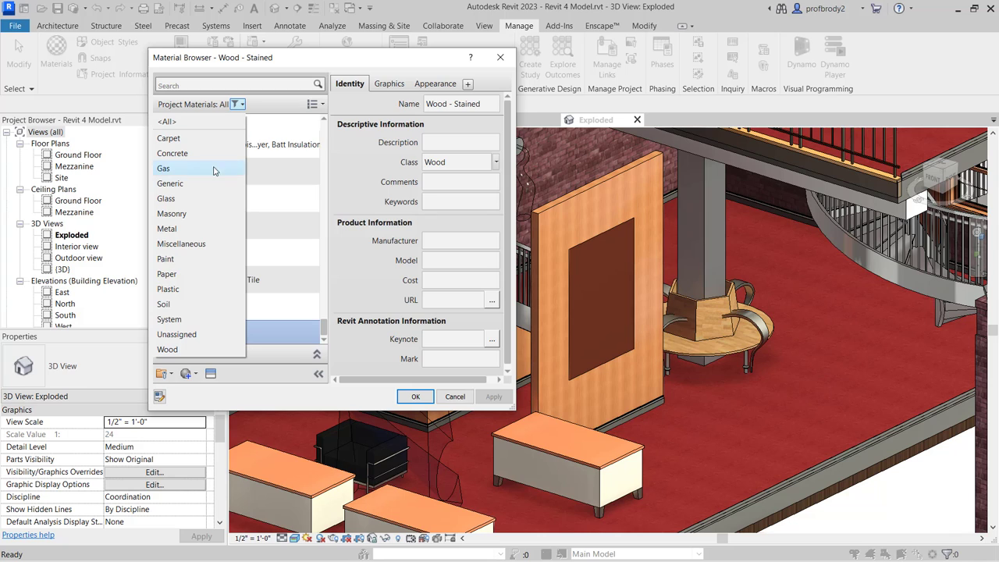
pyautogui.click(192, 104)
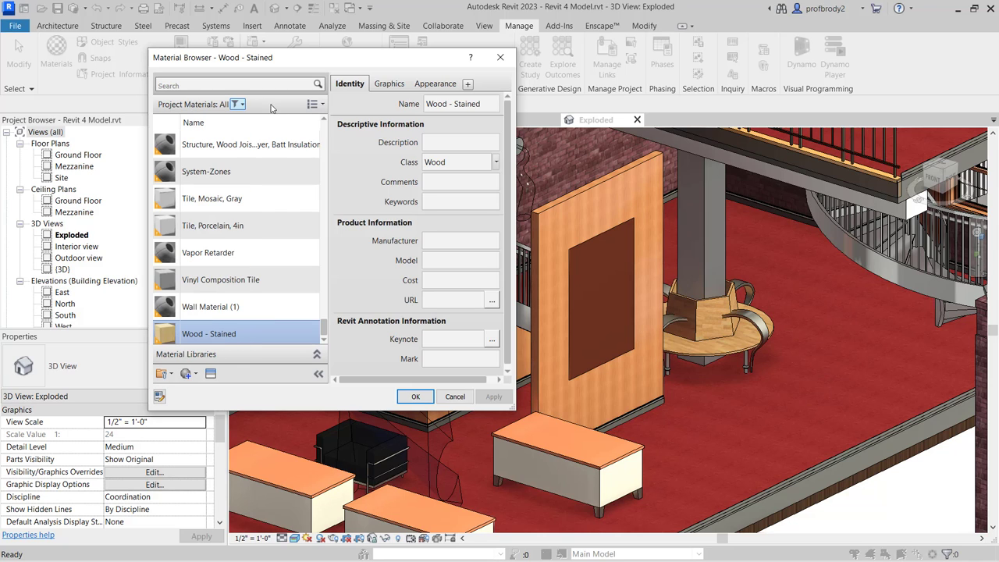
pyautogui.click(321, 109)
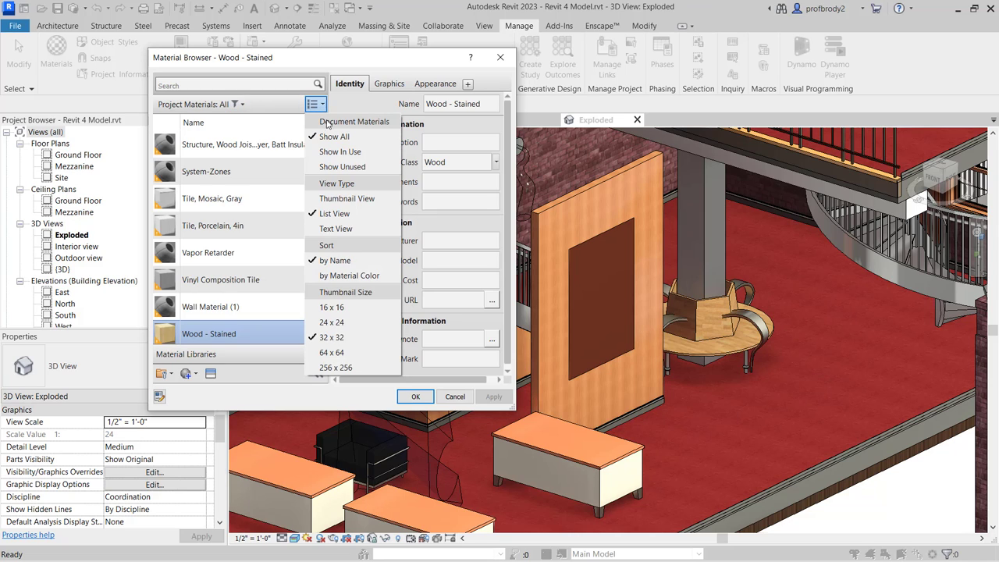
pyautogui.click(340, 152)
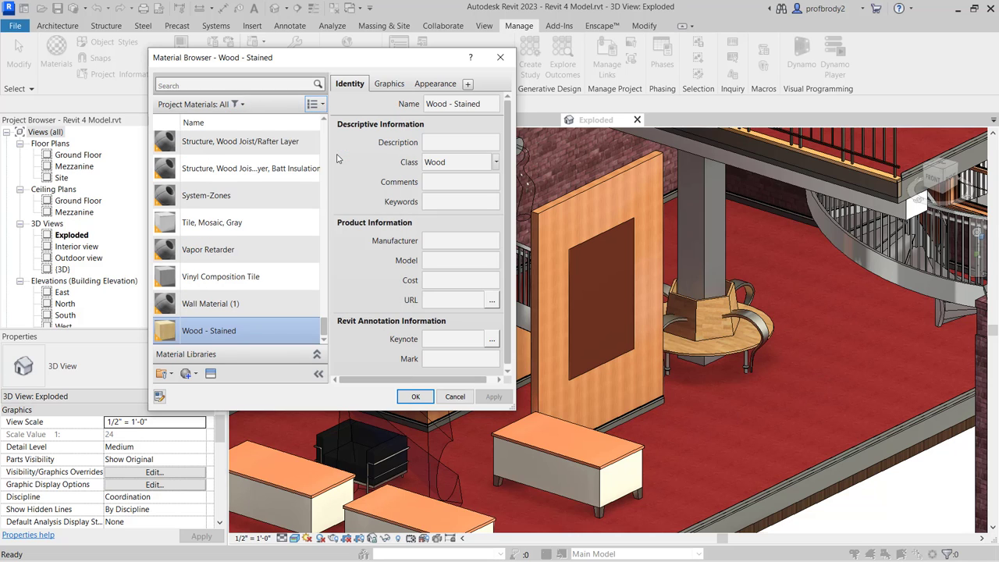
pyautogui.moveTo(325, 331); pyautogui.dragTo(334, 216)
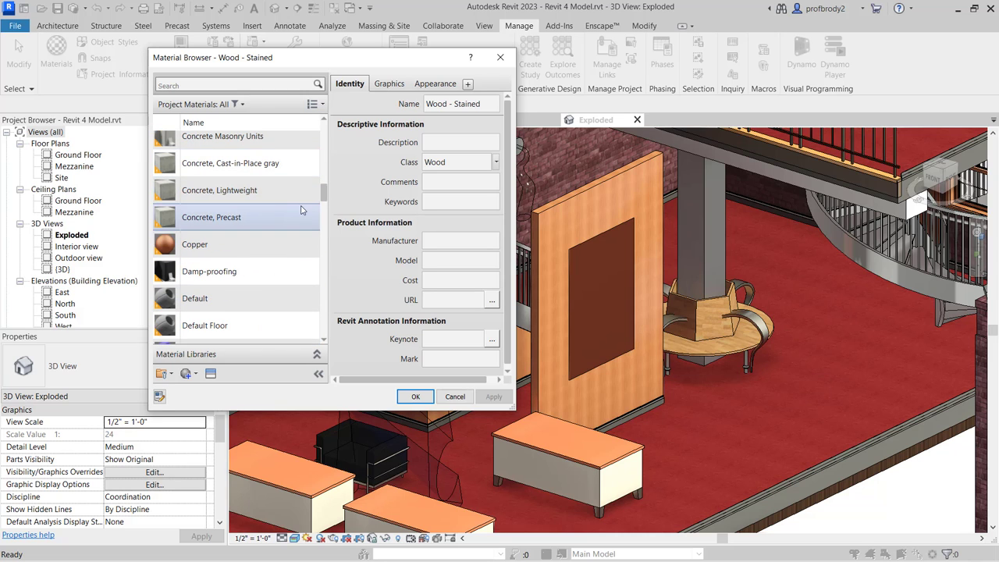
# Check the usage filter options of the materials list and look through the project materials.
pyautogui.click(321, 118)
pyautogui.click(316, 104)
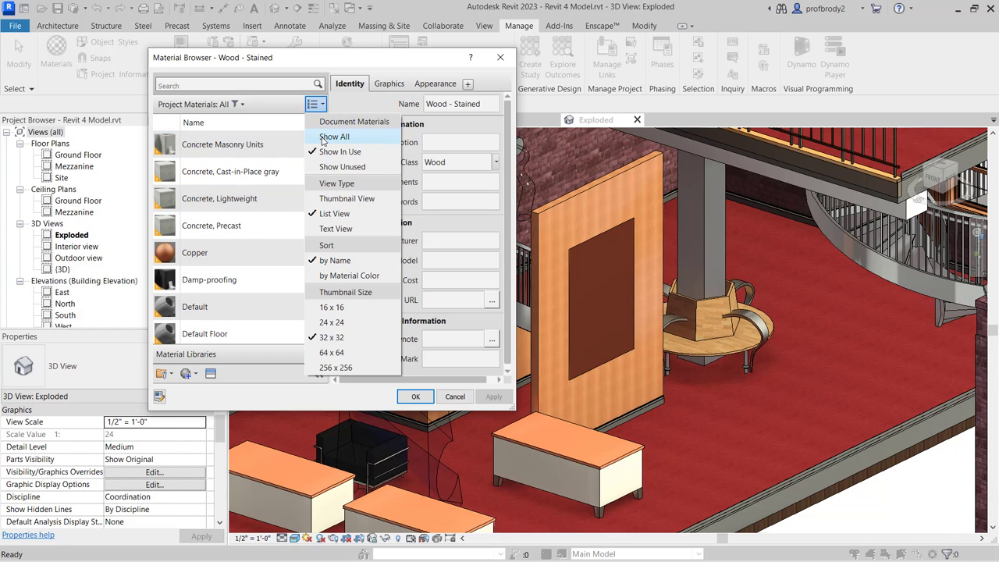
pyautogui.click(313, 164)
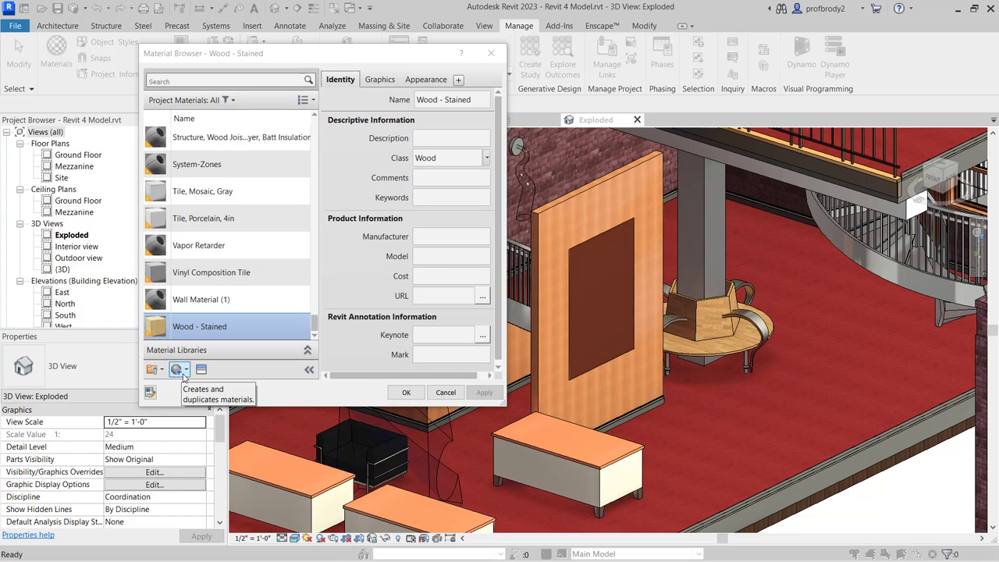
# Create a new project material and name it _Wall paint green.
pyautogui.click(187, 372)
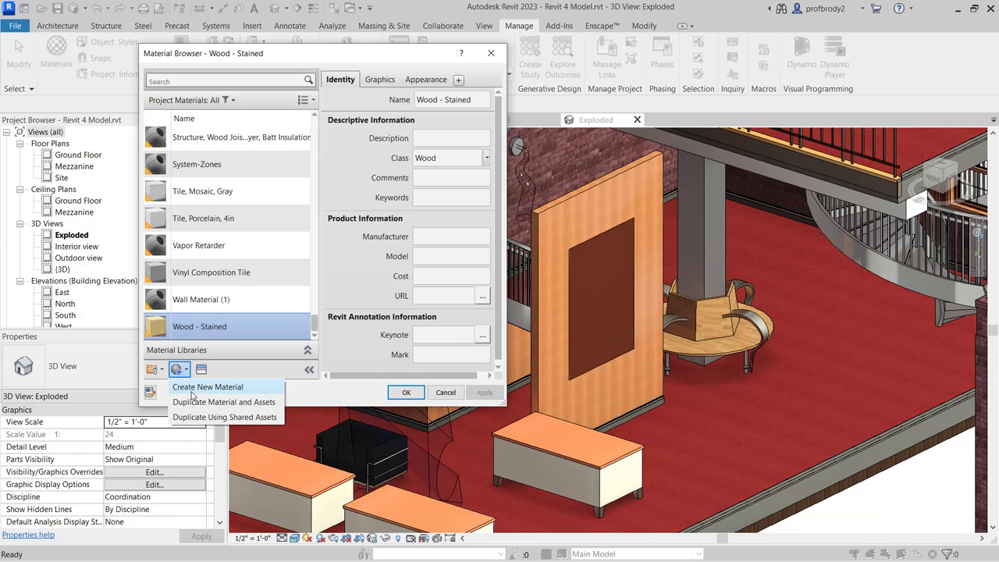
pyautogui.click(191, 387)
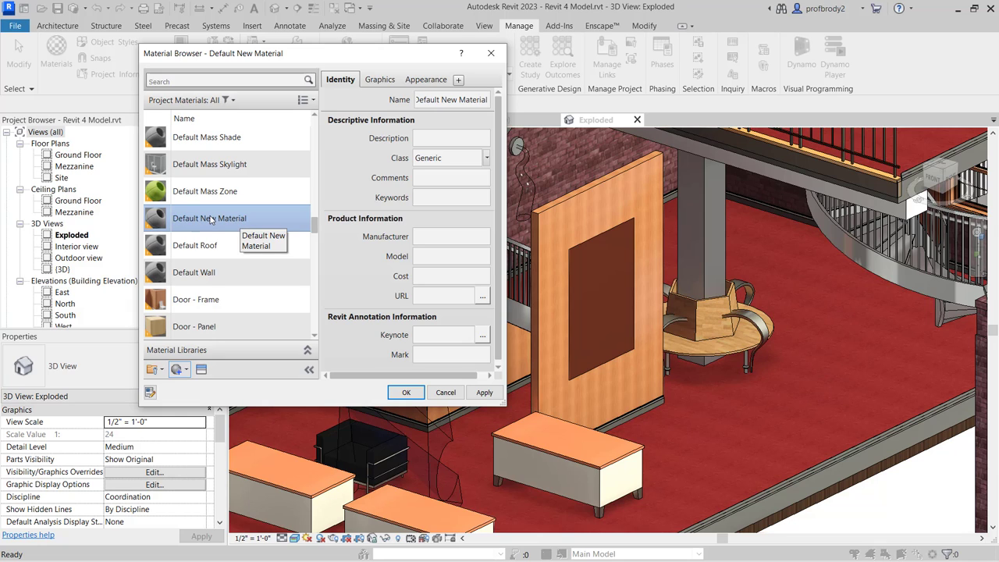
pyautogui.moveTo(418, 100); pyautogui.dragTo(482, 110)
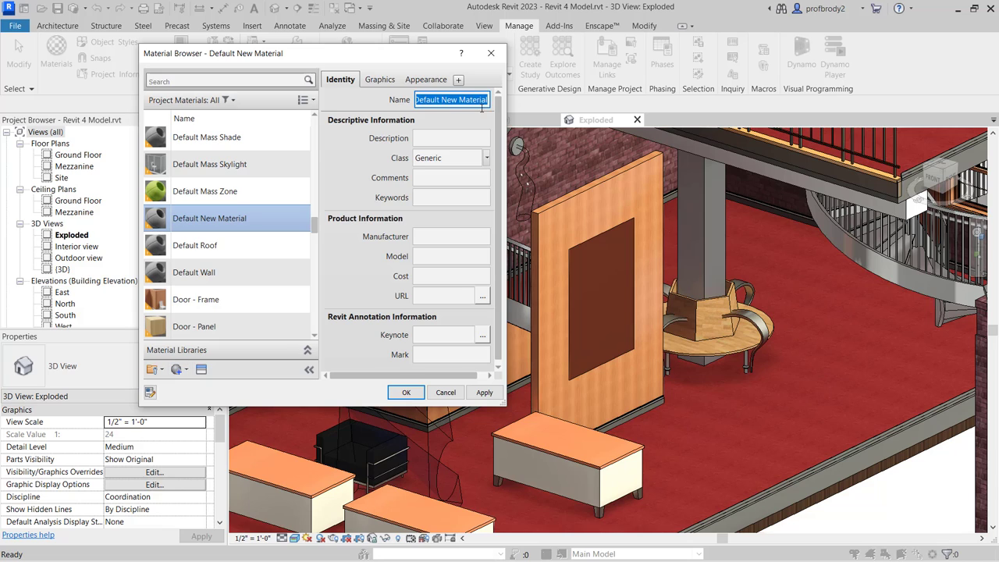
pyautogui.press('BackSpace')
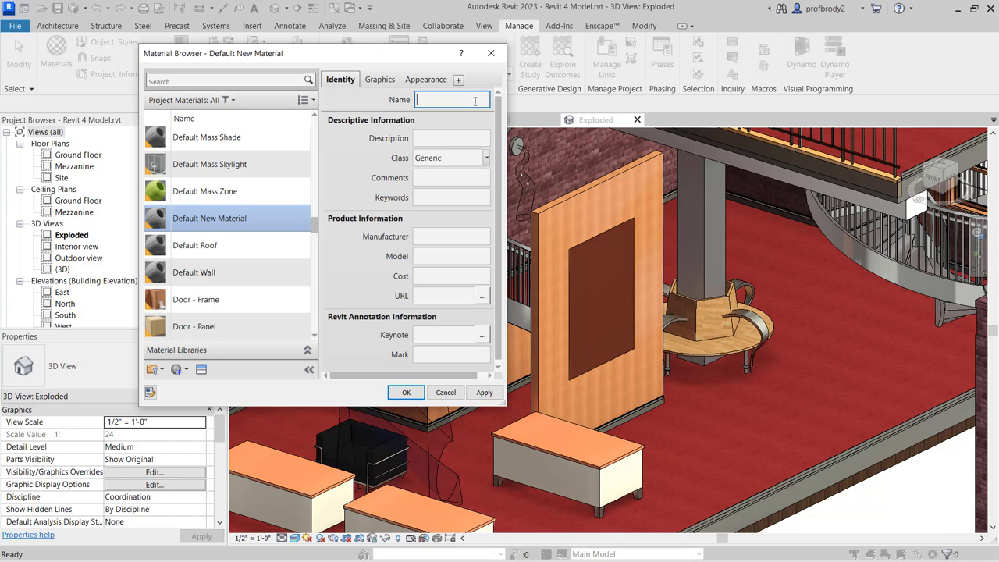
pyautogui.write('AB')
pyautogui.write('Wall paint green')
# Set the class of _Wall paint green to Paint.
pyautogui.click(429, 158)
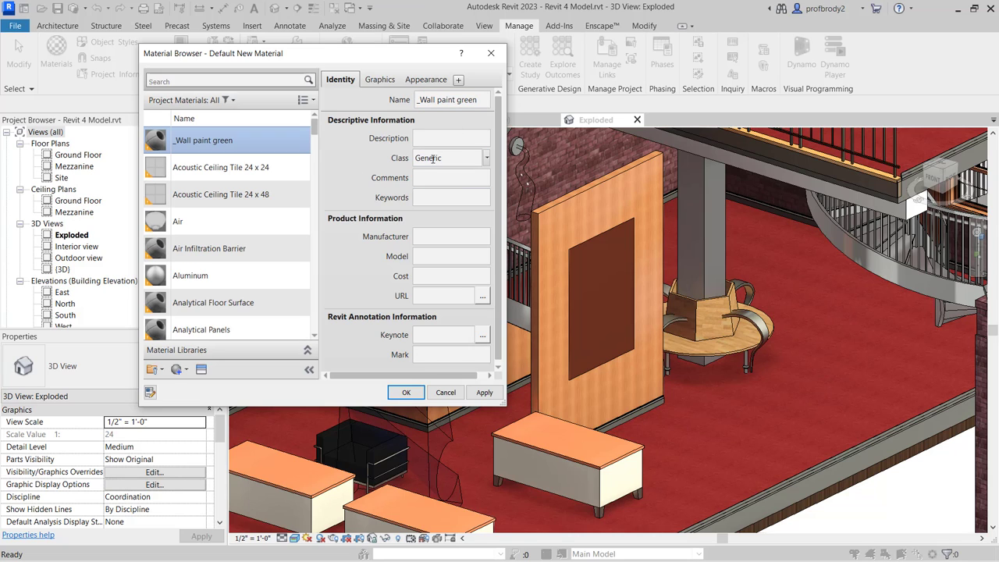
pyautogui.click(486, 158)
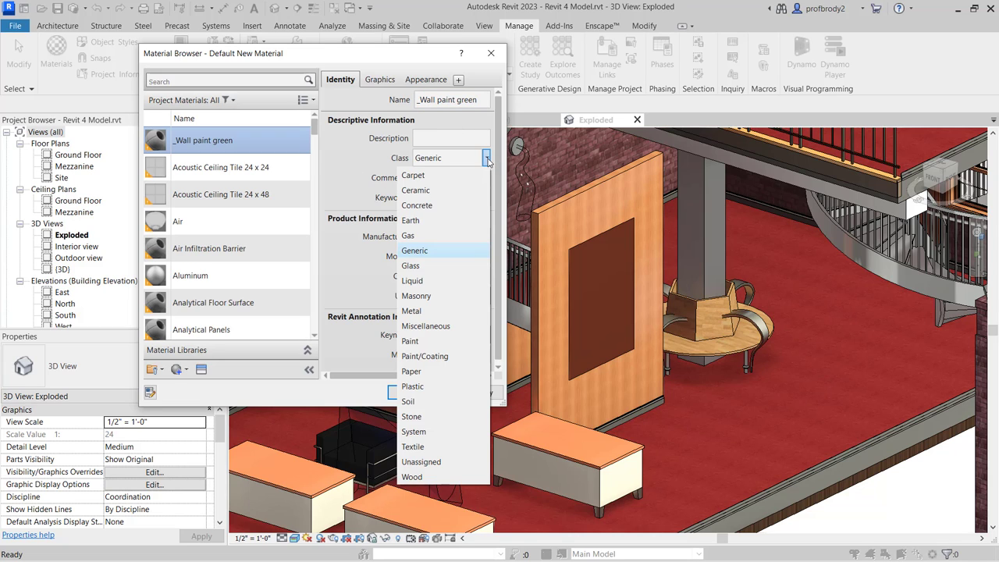
pyautogui.click(427, 342)
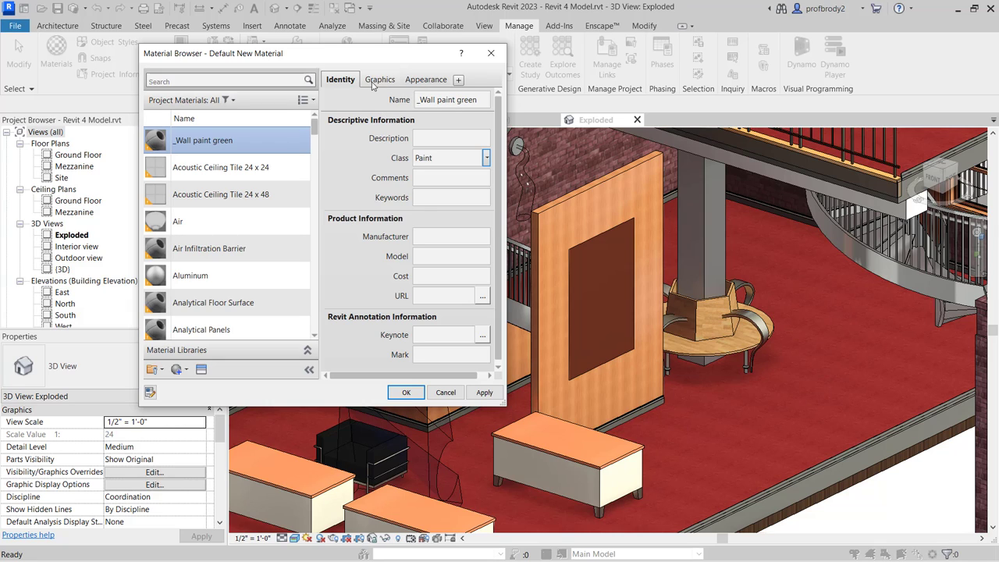
# Show the graphics settings of _Wall paint green and enlarge and reposition the Material Browser to fit them all.
pyautogui.click(378, 80)
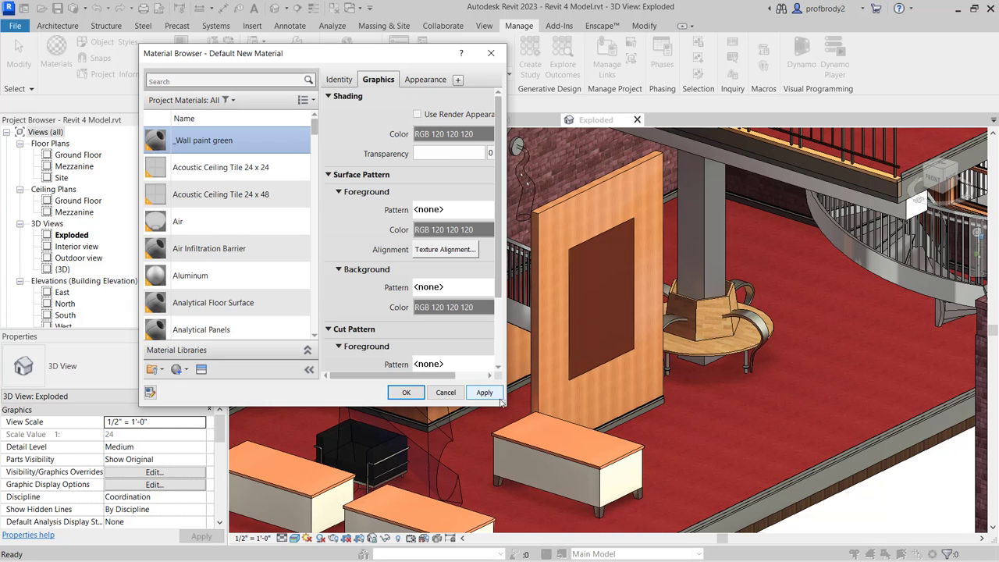
pyautogui.moveTo(504, 404); pyautogui.dragTo(638, 485)
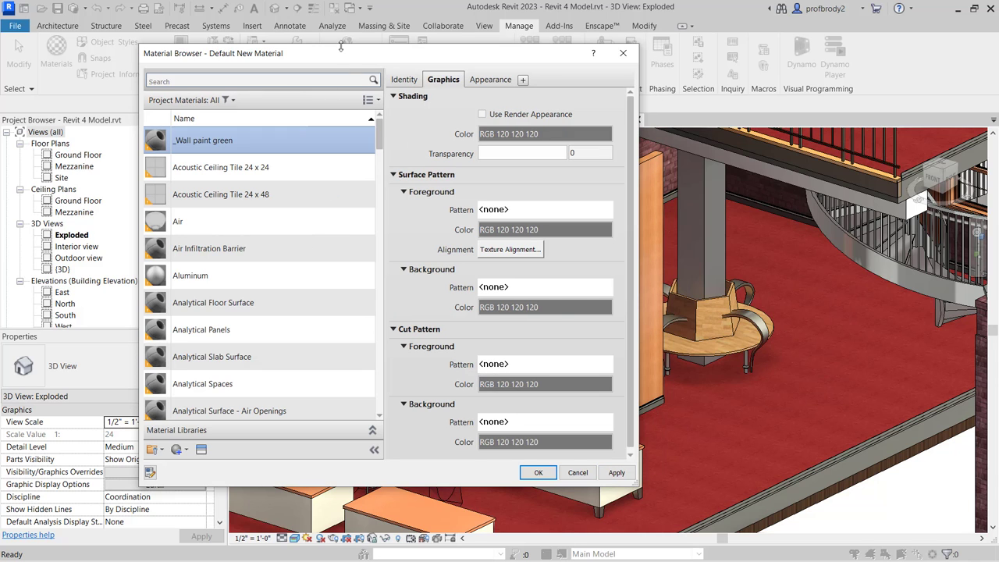
pyautogui.moveTo(339, 55); pyautogui.dragTo(285, 45)
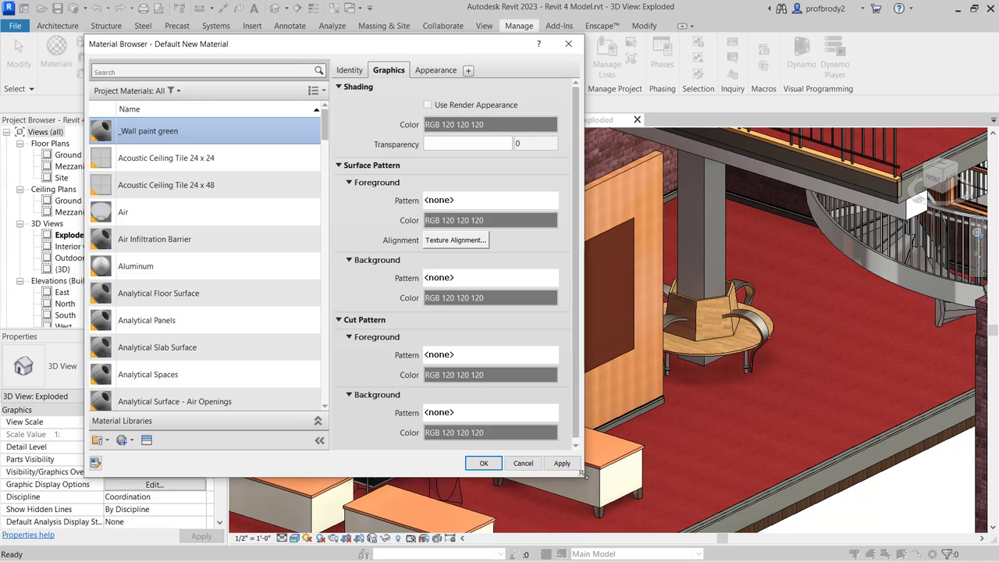
pyautogui.moveTo(583, 474); pyautogui.dragTo(592, 527)
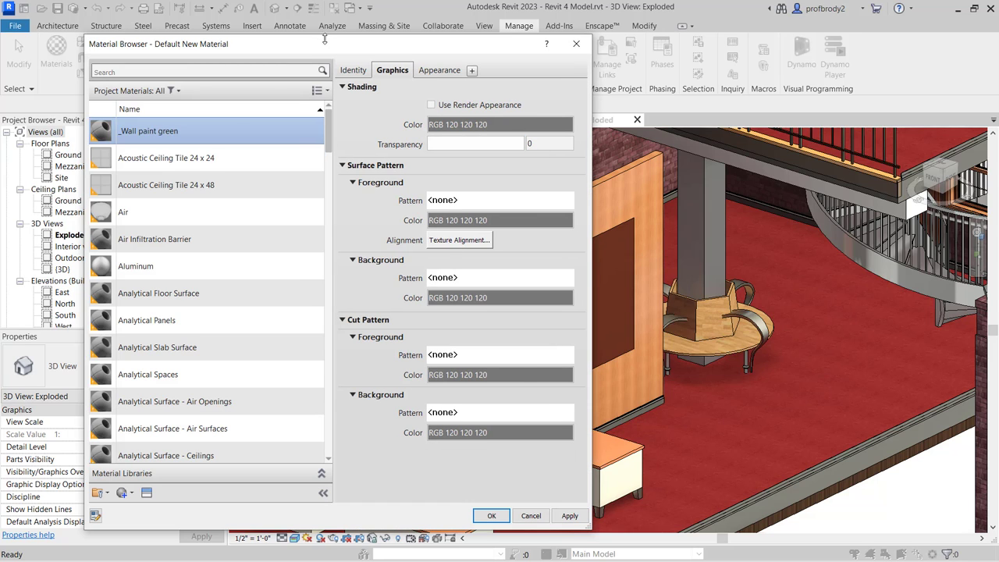
pyautogui.moveTo(297, 40); pyautogui.dragTo(262, 37)
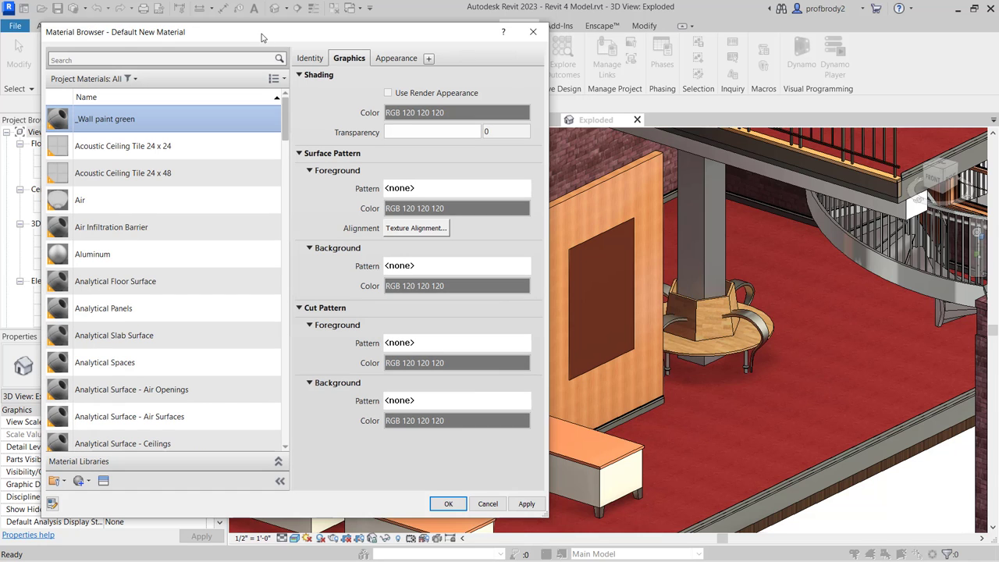
# Set the shading color of _Wall paint green to green, RGB 0 255 0, with render appearance off, and accept the material changes.
pyautogui.click(387, 94)
pyautogui.click(388, 93)
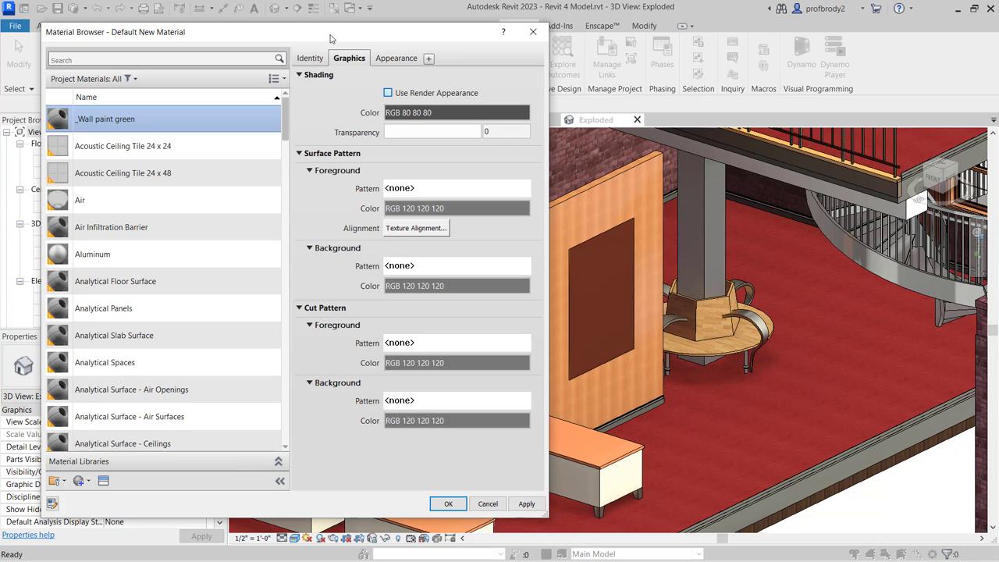
pyautogui.moveTo(329, 38); pyautogui.dragTo(323, 36)
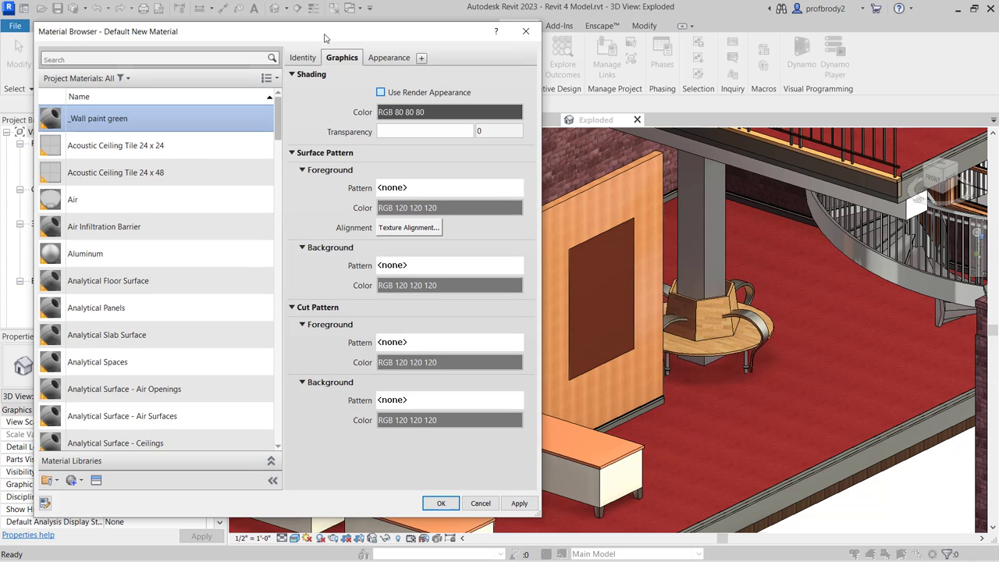
pyautogui.click(426, 113)
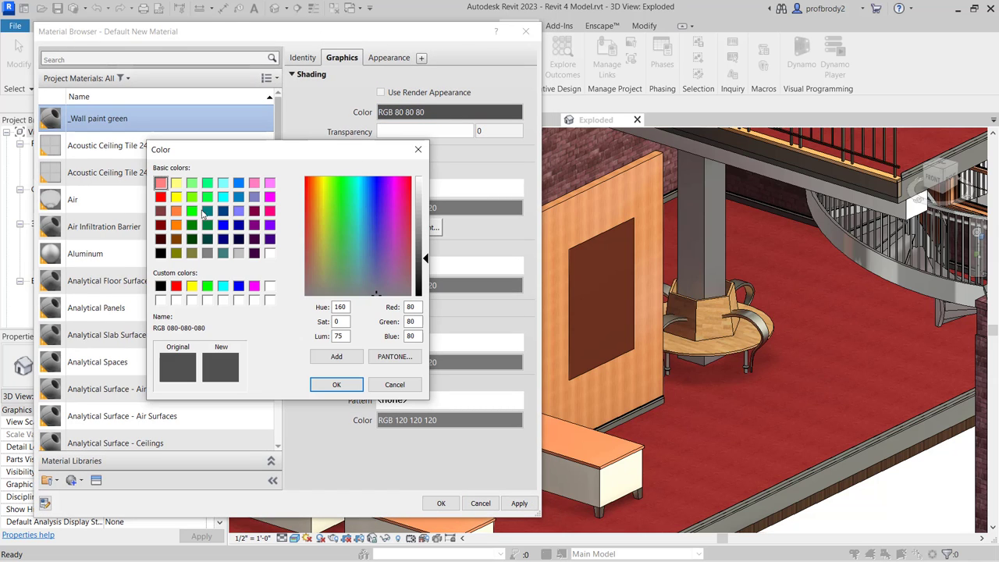
pyautogui.click(192, 211)
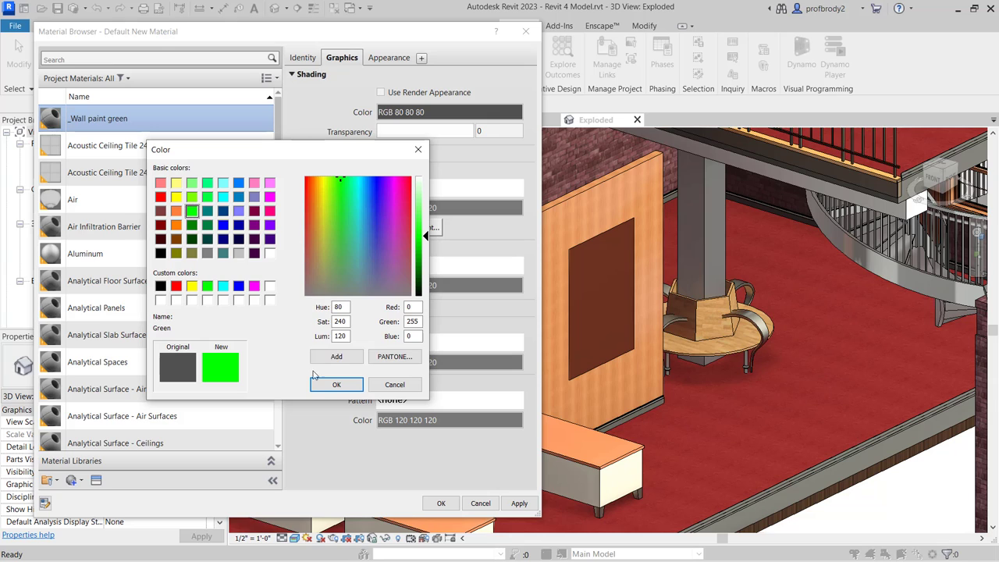
pyautogui.click(336, 384)
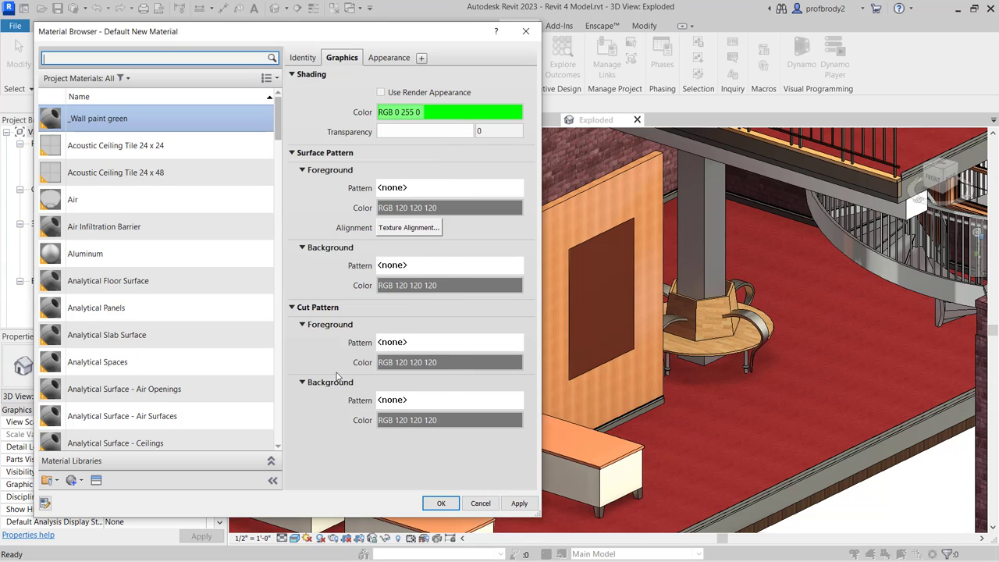
pyautogui.click(516, 503)
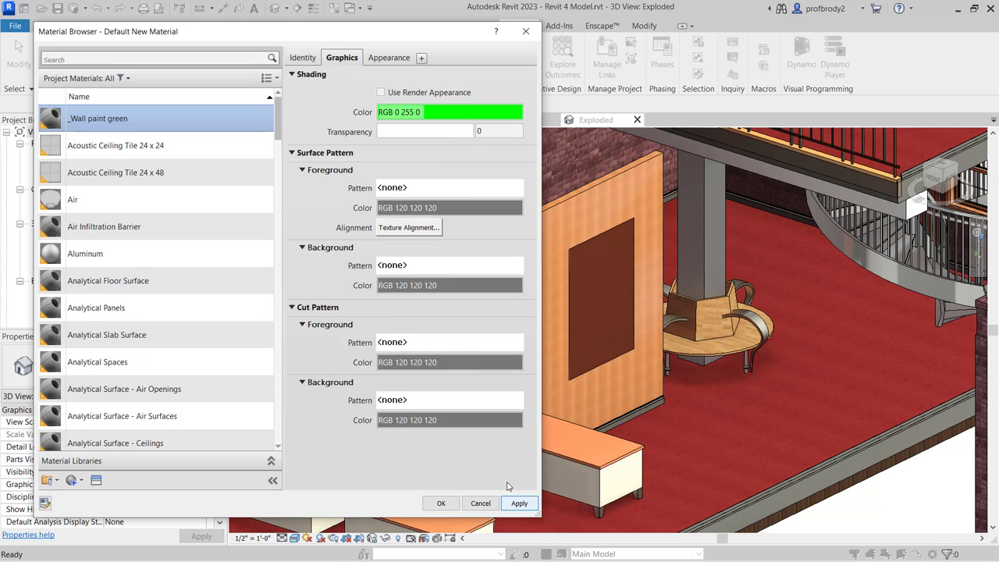
pyautogui.click(442, 504)
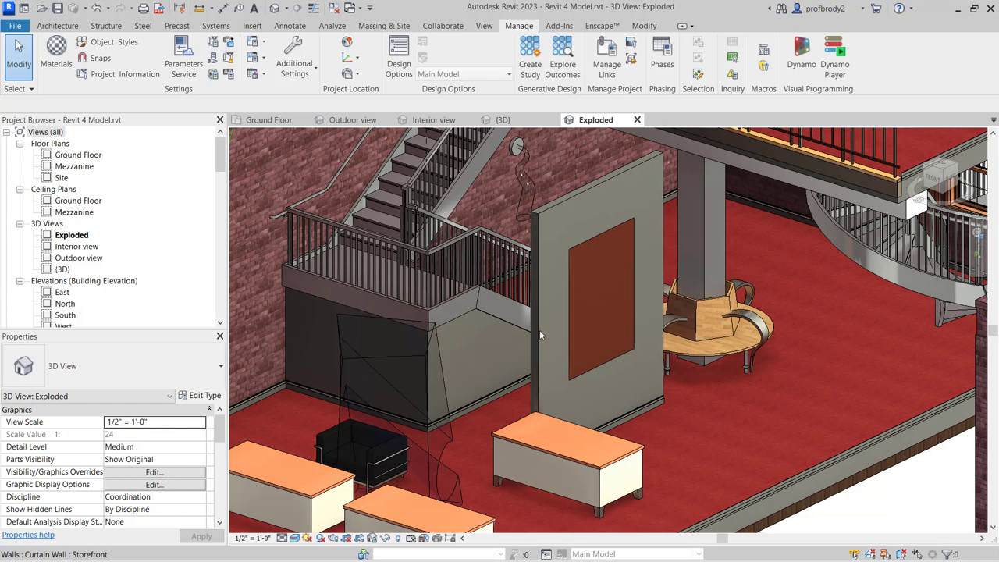
# Change the Exploded view's visual style to Shaded and inspect the painted walls more closely.
pyautogui.click(294, 538)
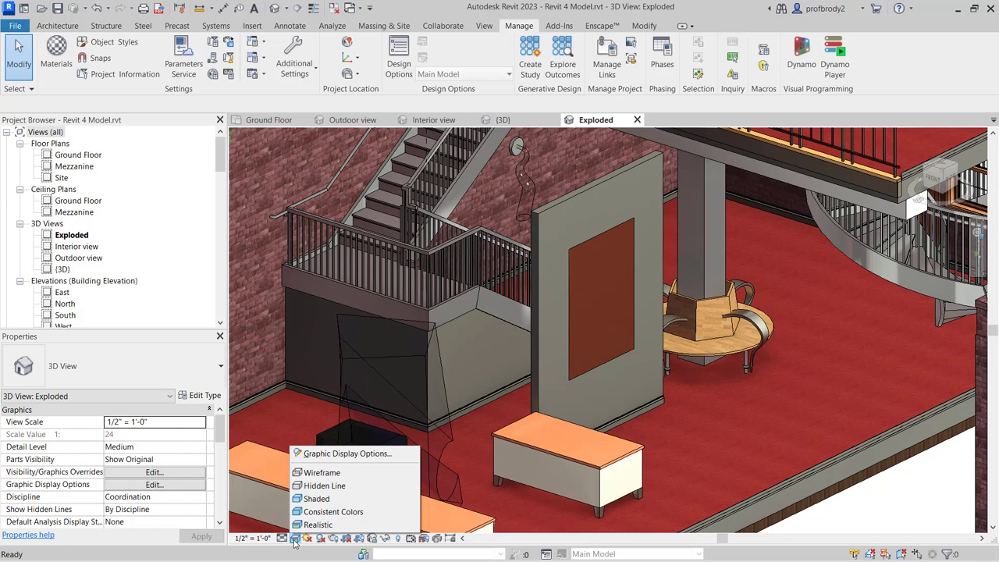
pyautogui.click(312, 499)
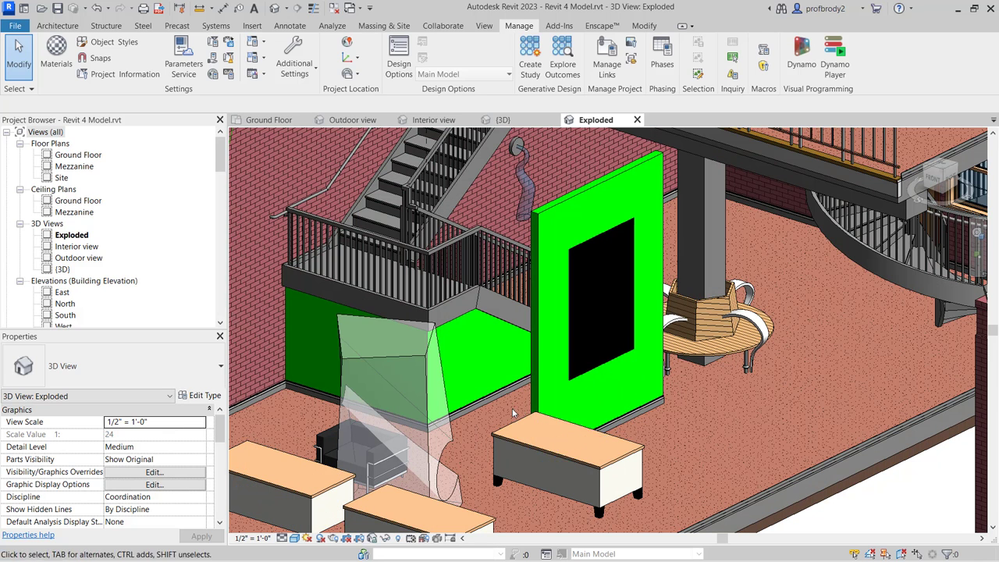
pyautogui.scroll(1, 472, 381)
pyautogui.moveTo(472, 382); pyautogui.dragTo(643, 407, button='middle')
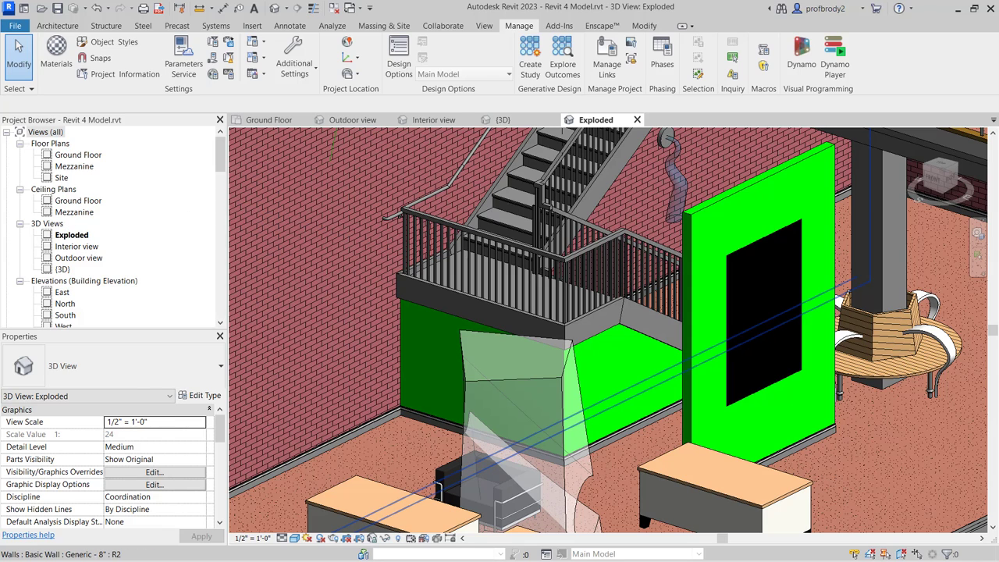
# Make the shading of _Wall paint green use its render appearance, and show its appearance settings with a larger preview.
pyautogui.click(56, 54)
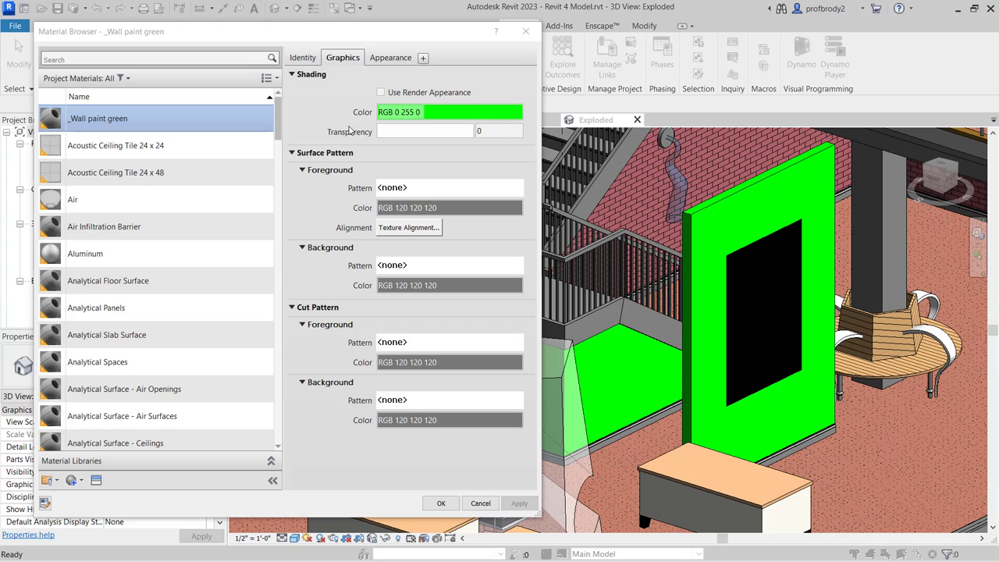
pyautogui.click(380, 92)
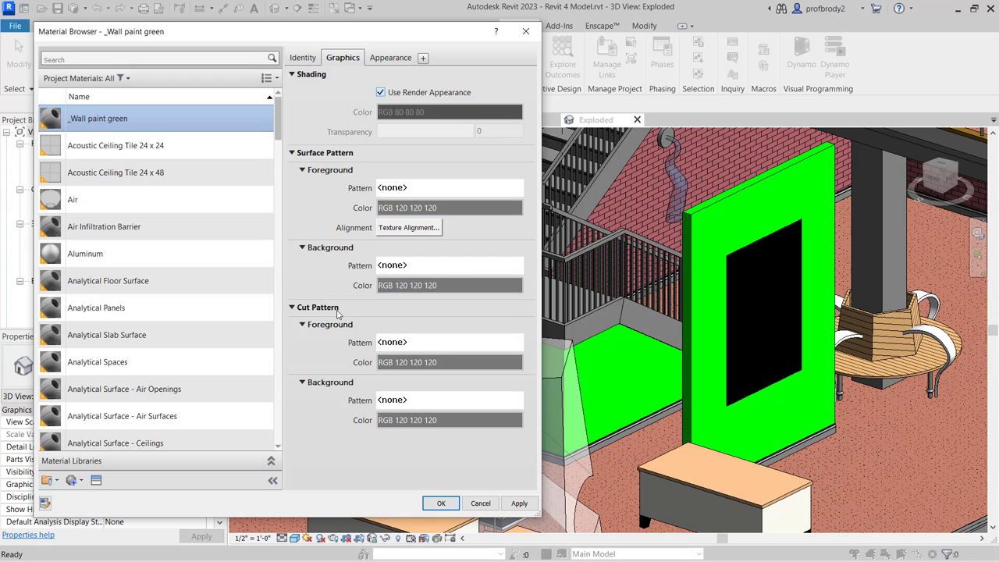
pyautogui.click(392, 61)
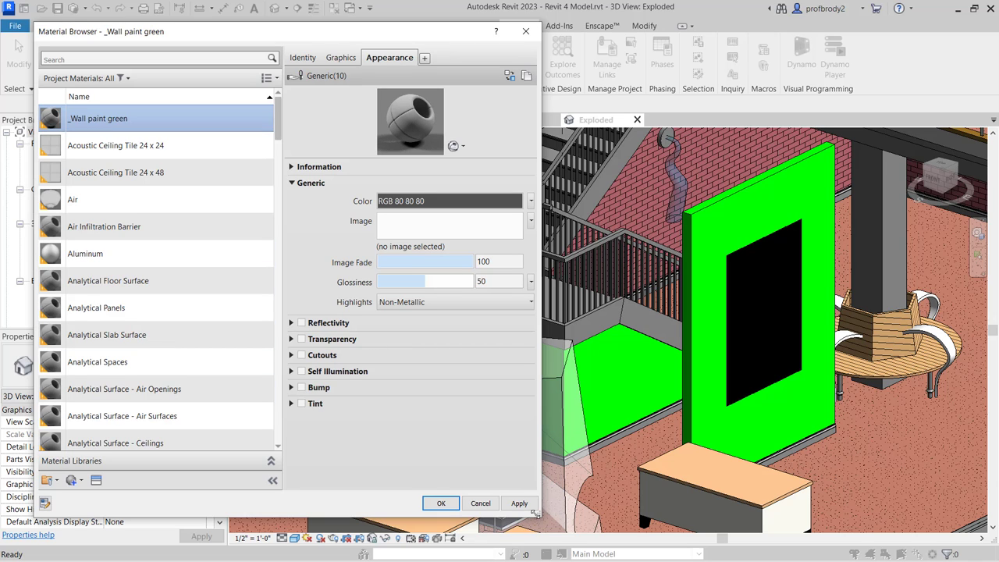
pyautogui.moveTo(537, 514); pyautogui.dragTo(572, 531)
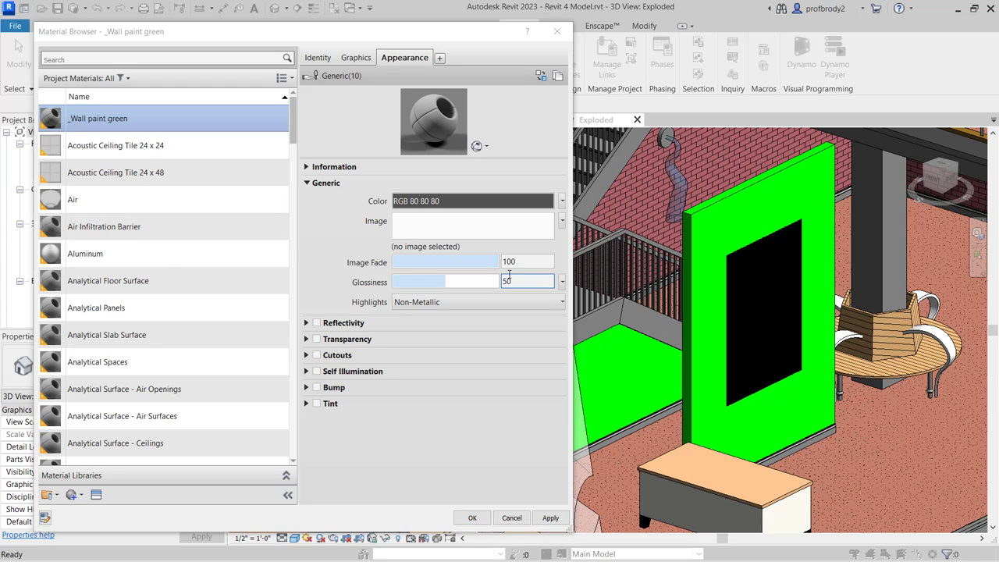
pyautogui.moveTo(393, 161); pyautogui.dragTo(402, 227)
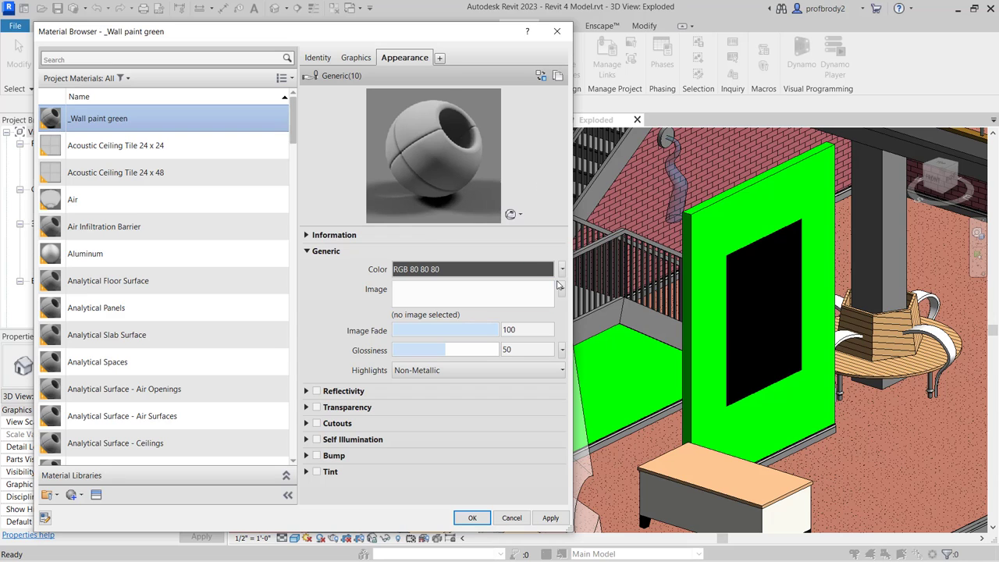
# Open the Asset Browser to replace the material's appearance asset, enlarge it, and expand the Appearance Library categories.
pyautogui.click(541, 75)
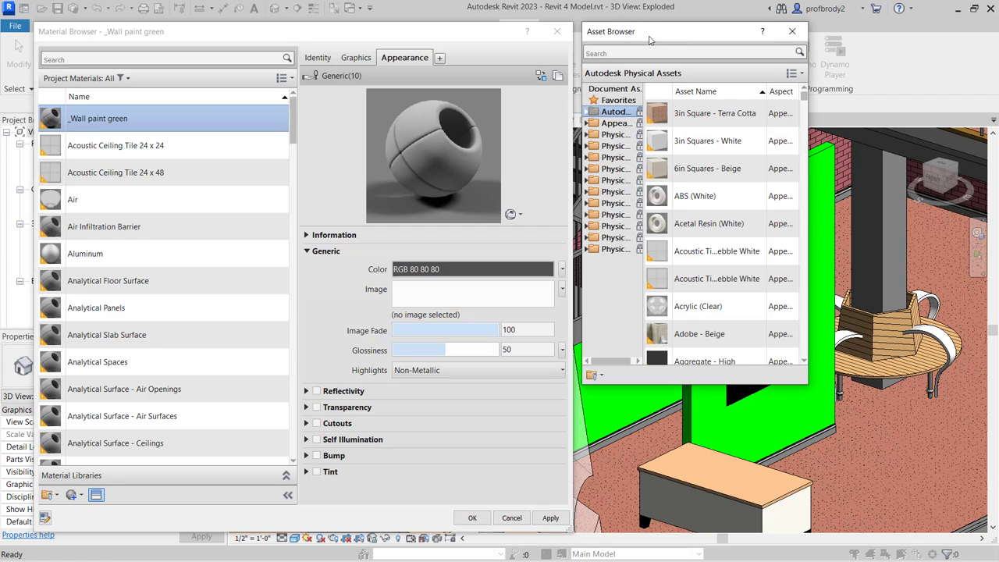
pyautogui.moveTo(649, 39); pyautogui.dragTo(642, 42)
pyautogui.scroll(-1, 718, 328)
pyautogui.moveTo(801, 387); pyautogui.dragTo(989, 540)
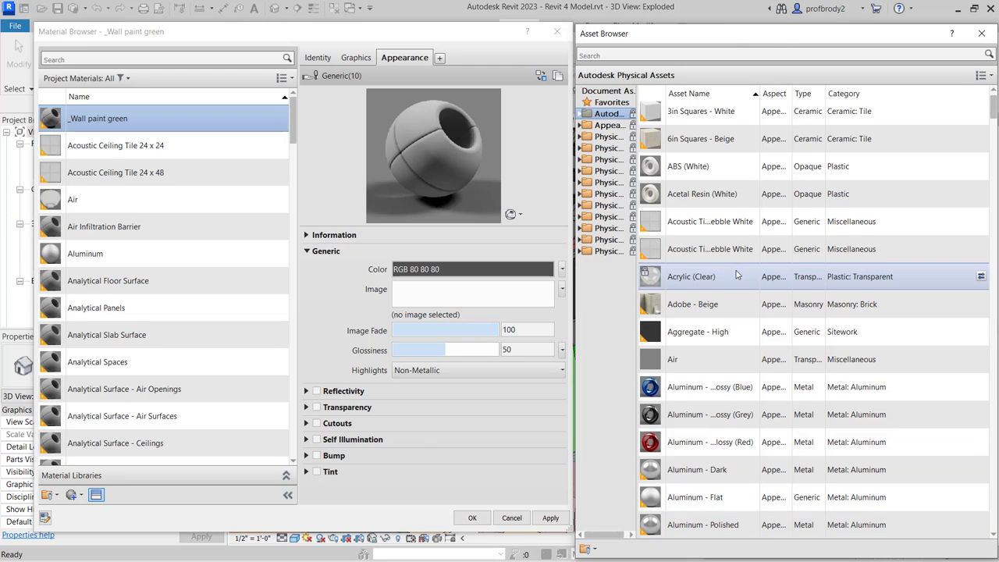
pyautogui.scroll(1, 729, 241)
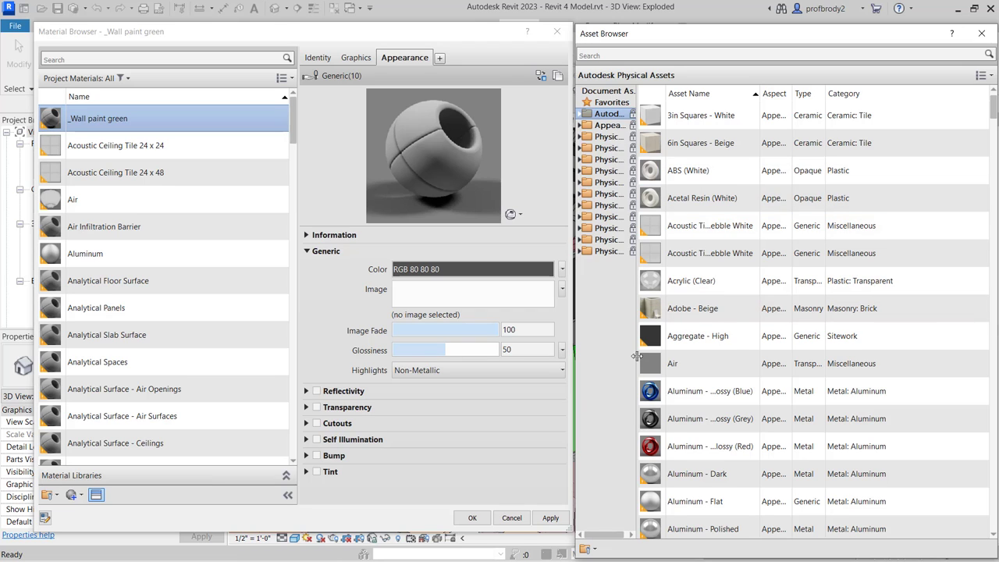
pyautogui.moveTo(636, 365); pyautogui.dragTo(757, 380)
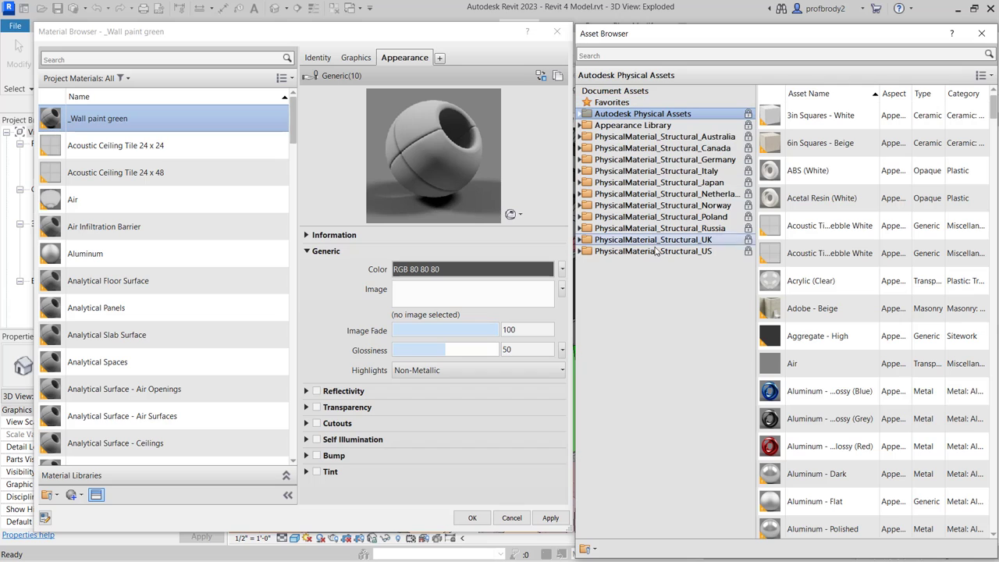
pyautogui.click(585, 127)
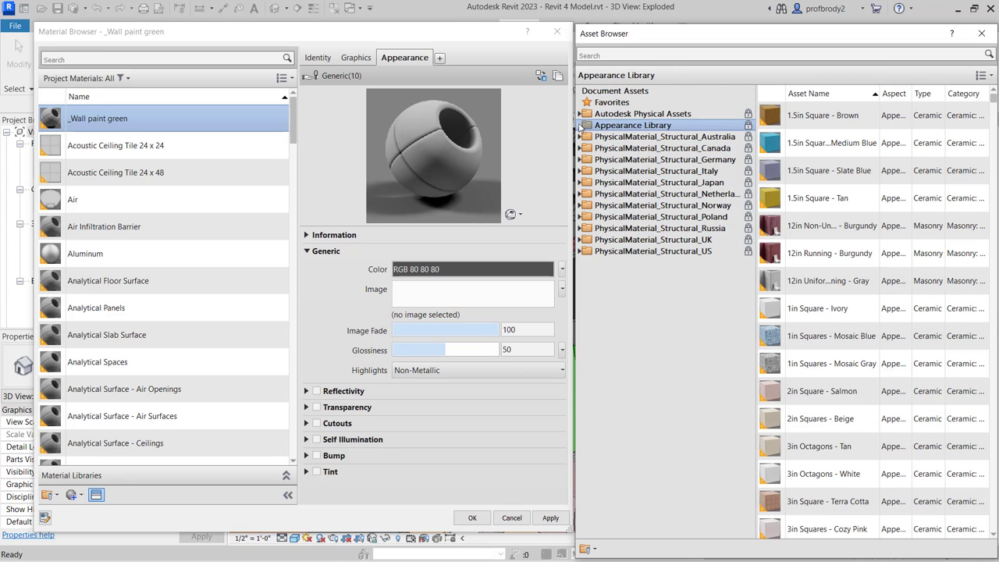
pyautogui.click(580, 126)
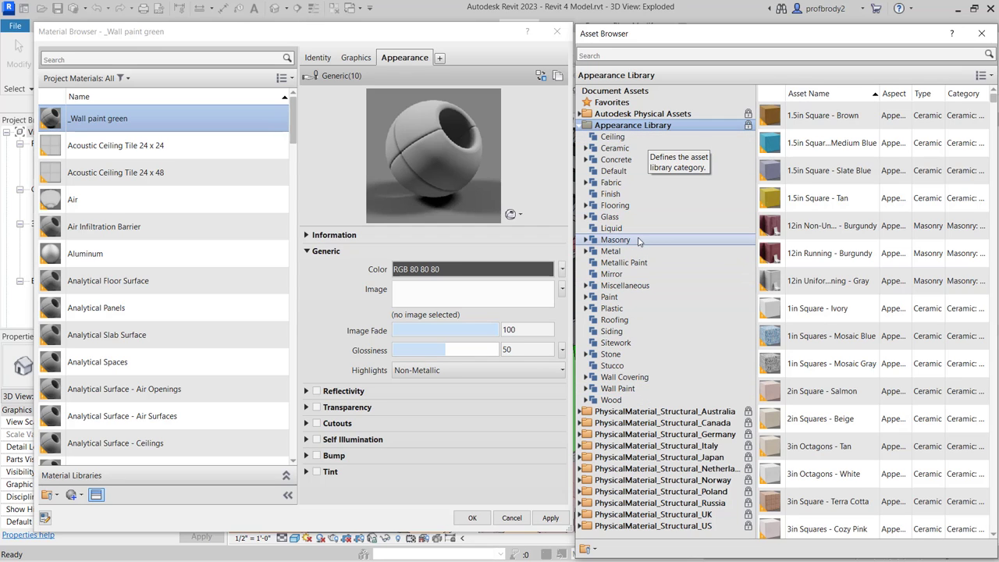
# Replace the appearance asset of _Wall paint green with Paint - Metallic (Green) from the Appearance Library's Paint category.
pyautogui.click(587, 298)
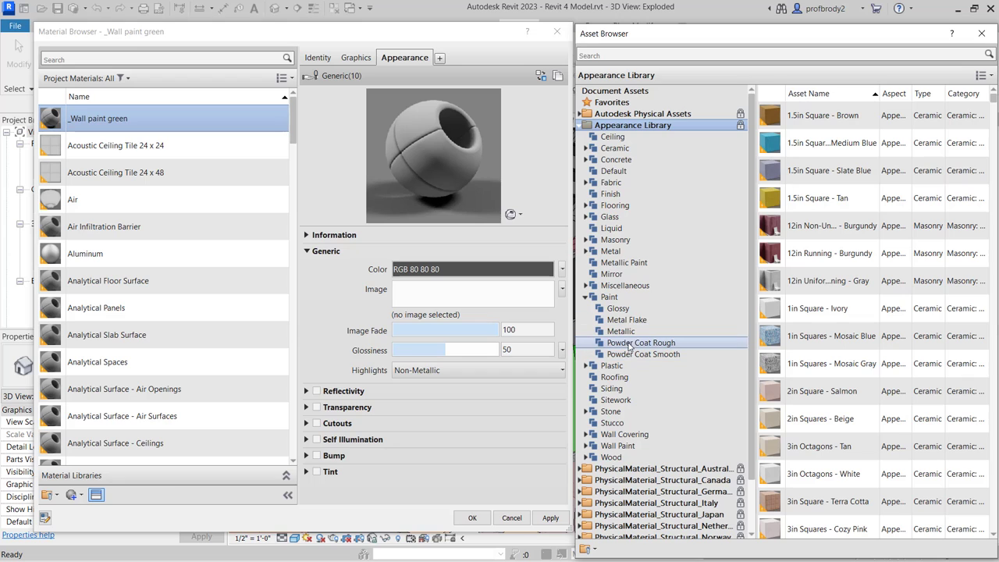
pyautogui.click(611, 298)
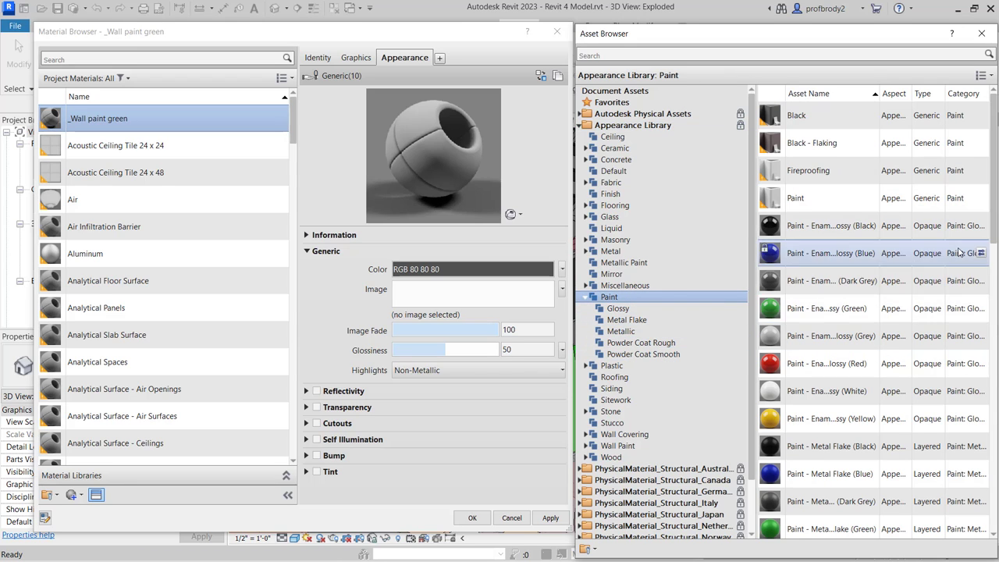
pyautogui.moveTo(994, 223); pyautogui.dragTo(995, 278)
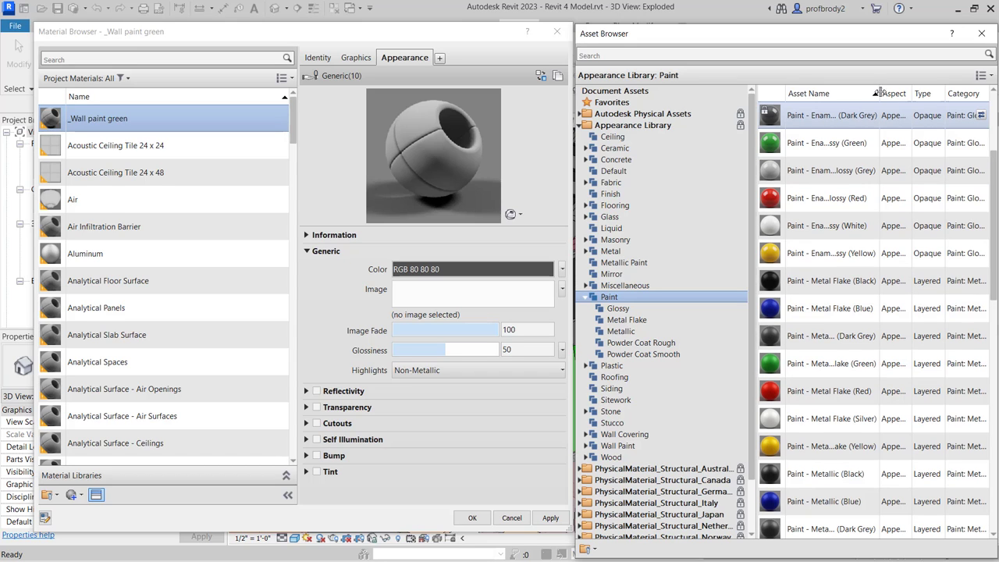
pyautogui.moveTo(880, 93); pyautogui.dragTo(929, 93)
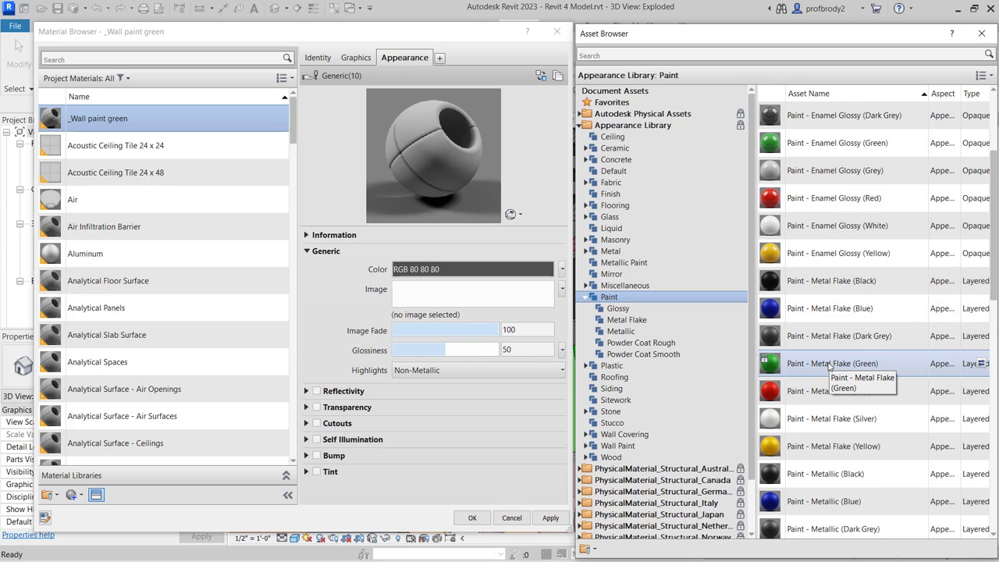
pyautogui.scroll(2, 832, 368)
pyautogui.scroll(-8, 831, 368)
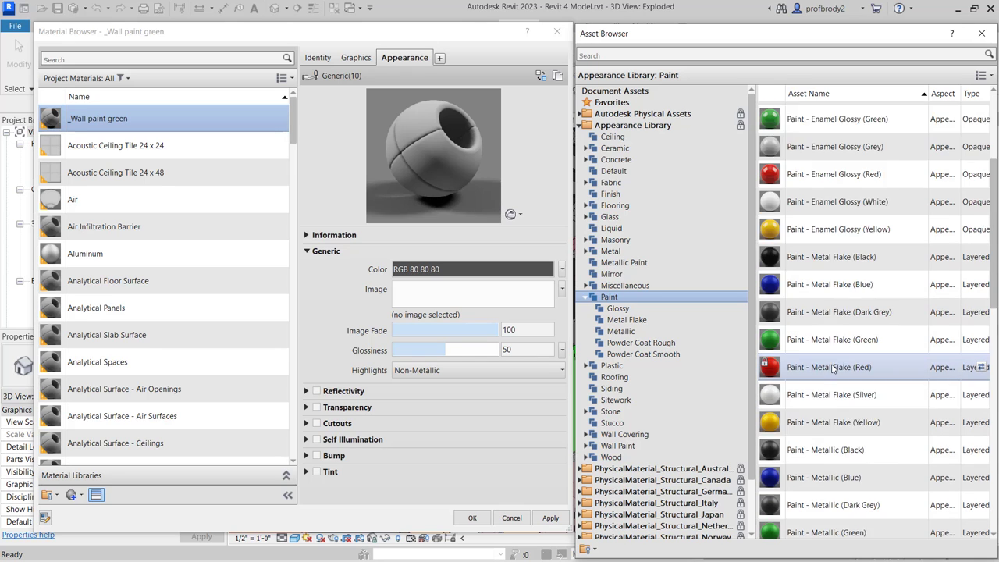
pyautogui.scroll(-3, 832, 368)
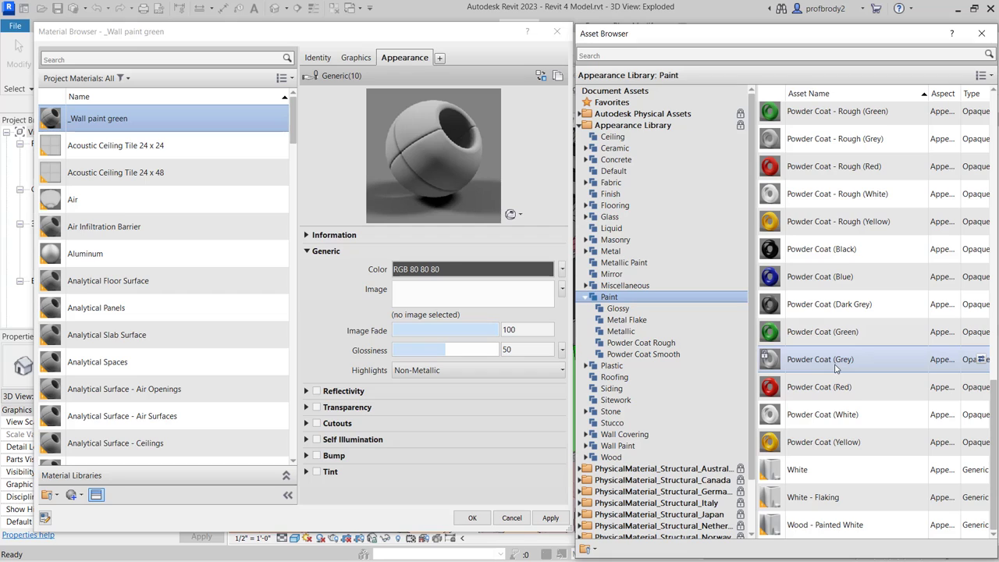
pyautogui.scroll(5, 833, 366)
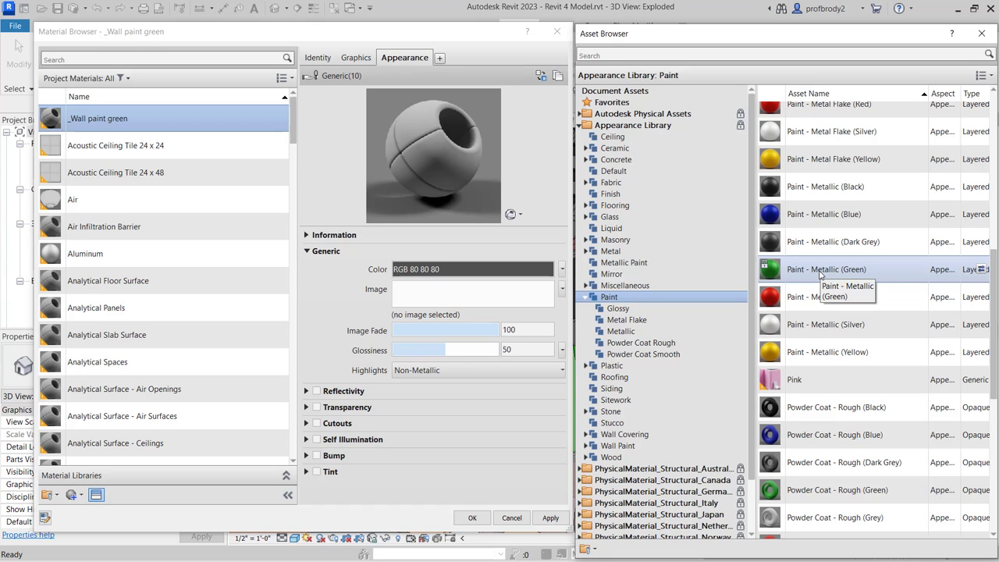
pyautogui.doubleClick(819, 271)
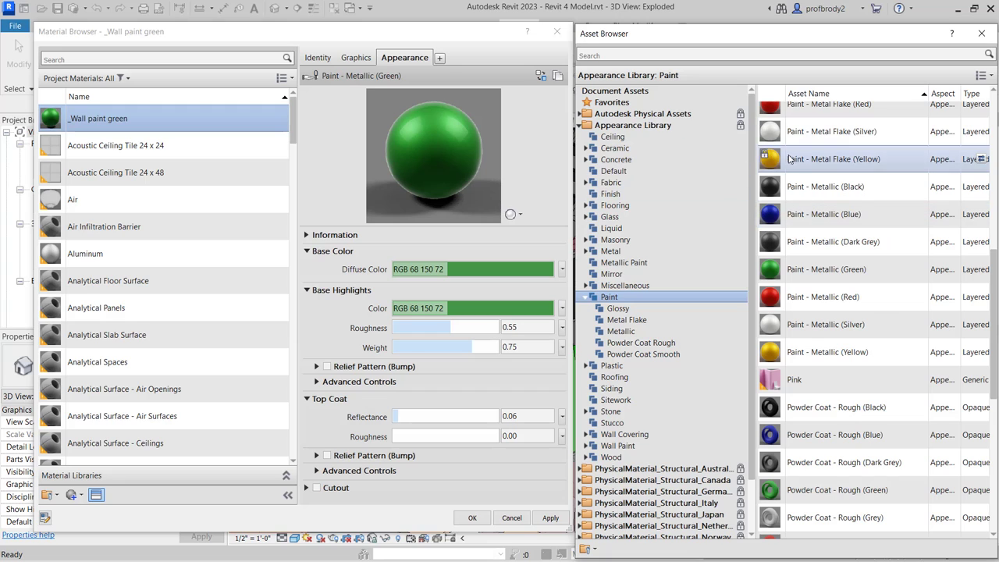
pyautogui.scroll(1, 783, 136)
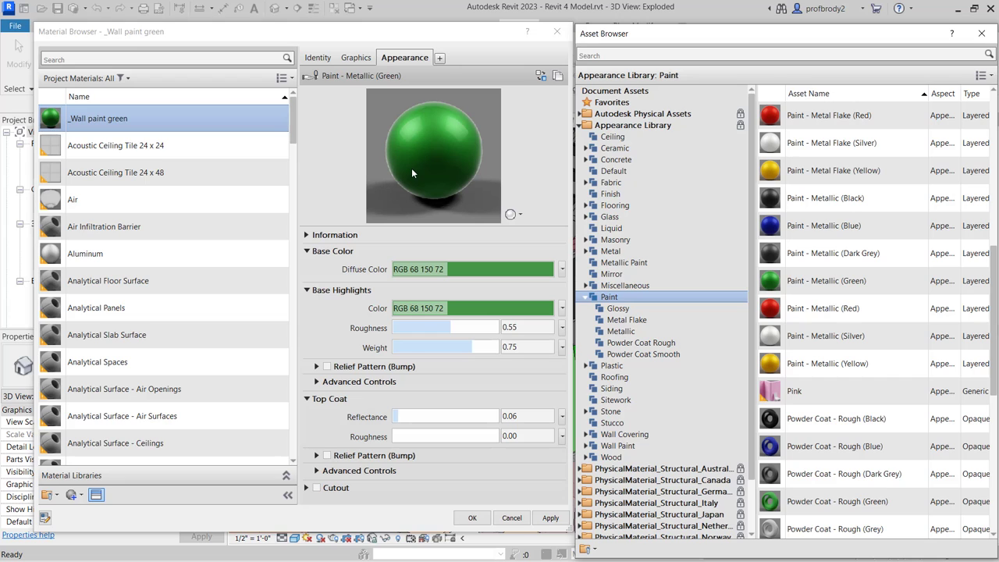
# Enlarge the material's appearance preview and set its scene to Draped Fabric.
pyautogui.moveTo(406, 227); pyautogui.dragTo(411, 305)
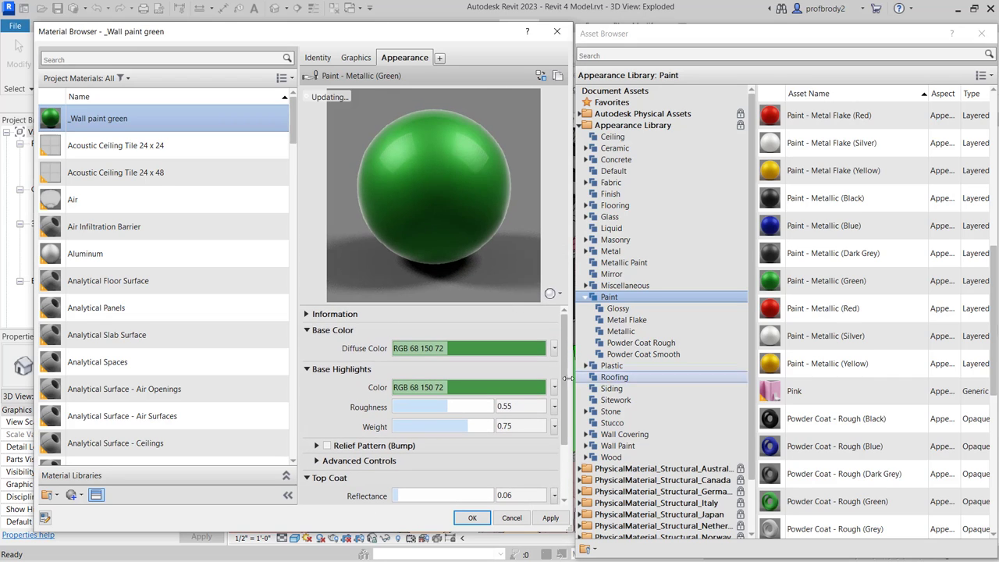
pyautogui.click(558, 295)
pyautogui.moveTo(556, 314)
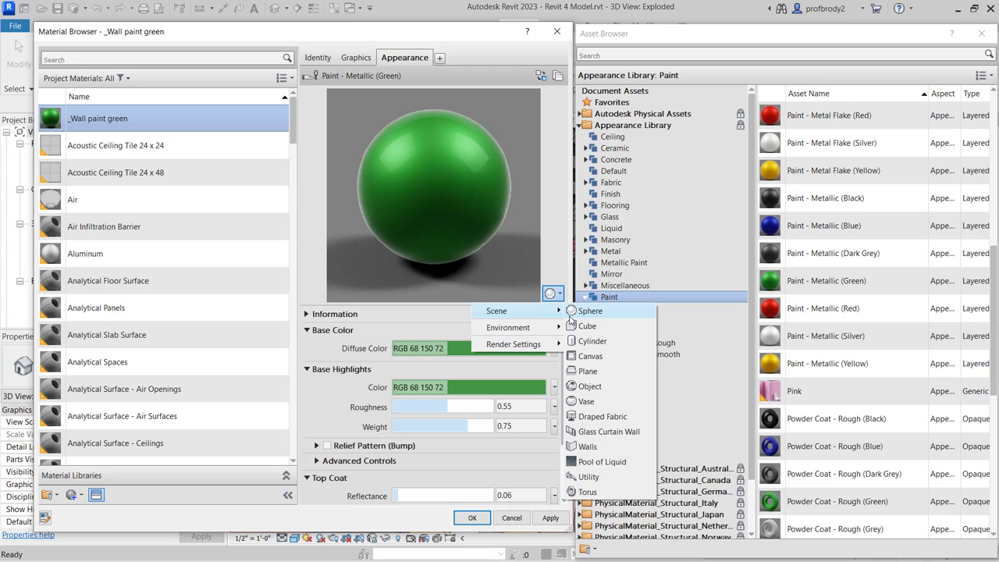
pyautogui.click(594, 416)
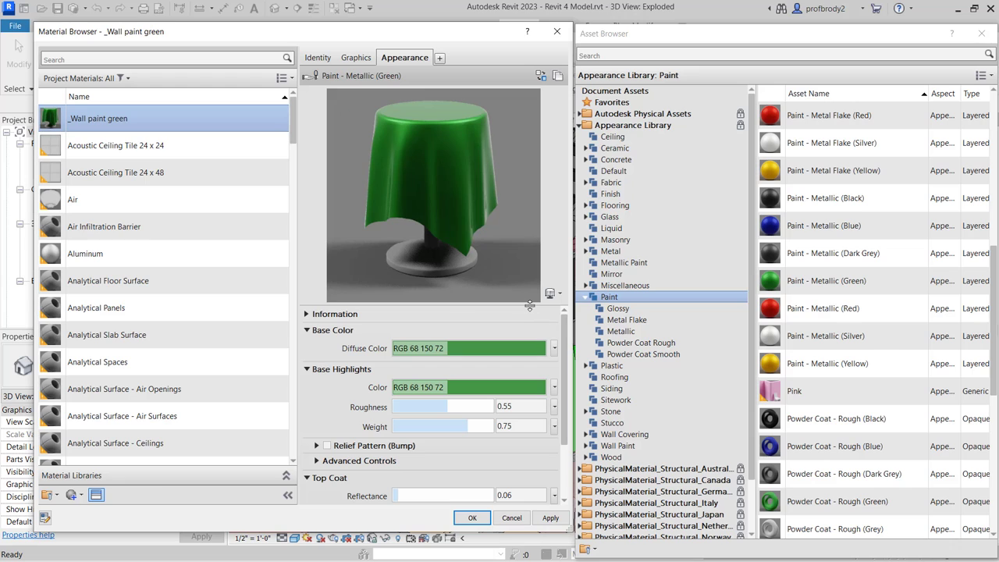
pyautogui.moveTo(529, 306); pyautogui.dragTo(528, 315)
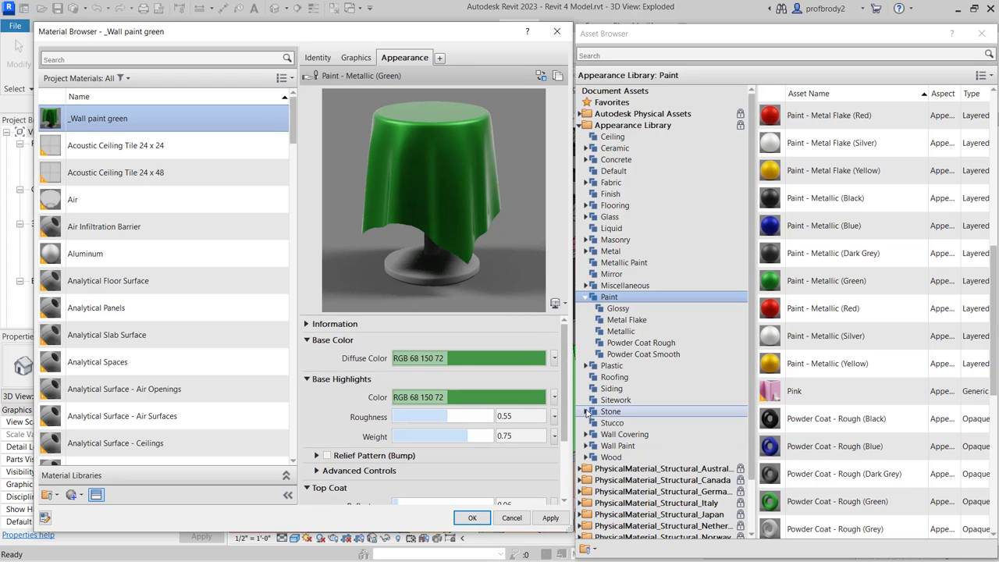
# Set the Base Highlights roughness to 0.09, enlarge the Material Browser, and close the Asset Browser.
pyautogui.moveTo(565, 399); pyautogui.dragTo(581, 446)
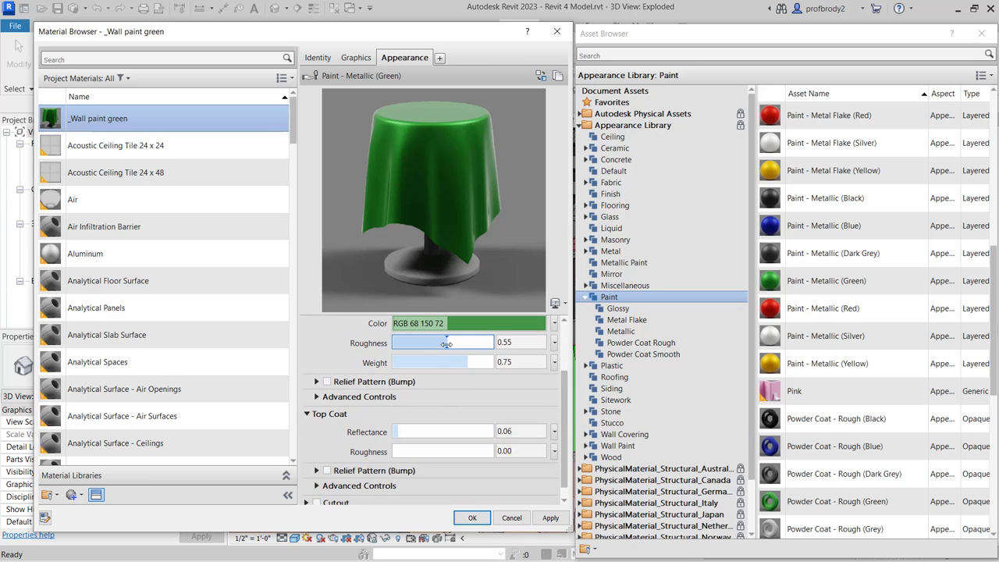
pyautogui.moveTo(447, 342); pyautogui.dragTo(399, 343)
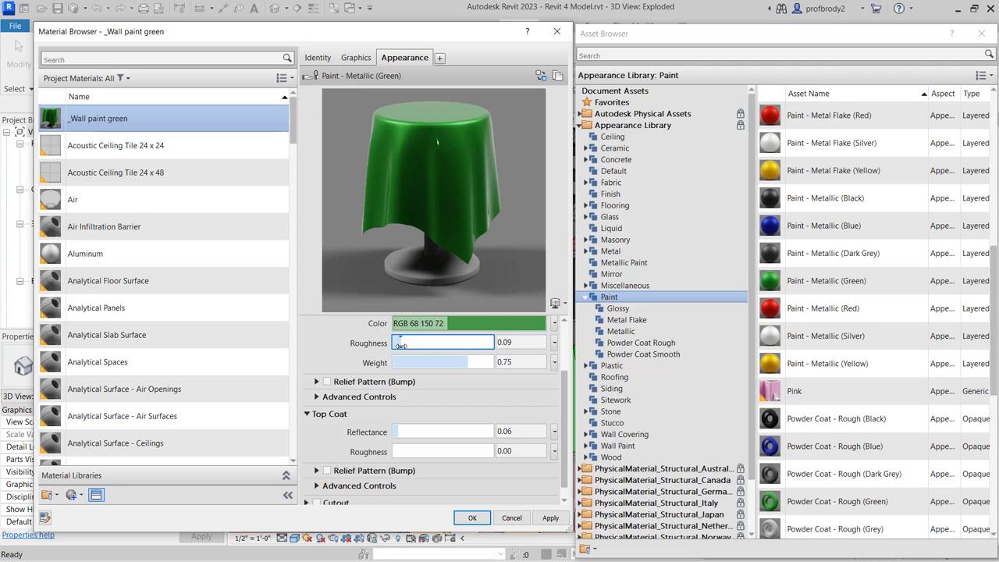
pyautogui.moveTo(565, 527); pyautogui.dragTo(594, 546)
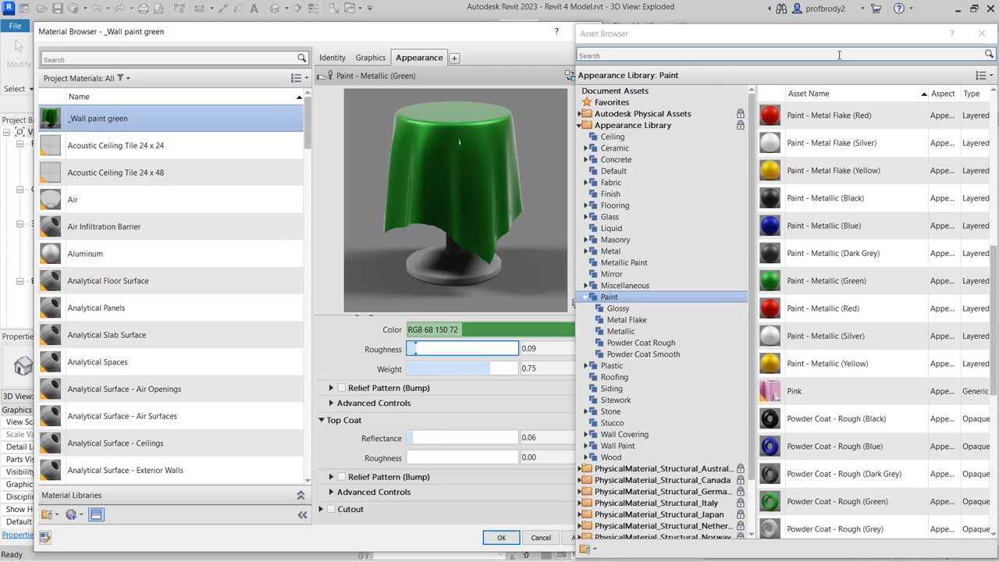
pyautogui.click(981, 33)
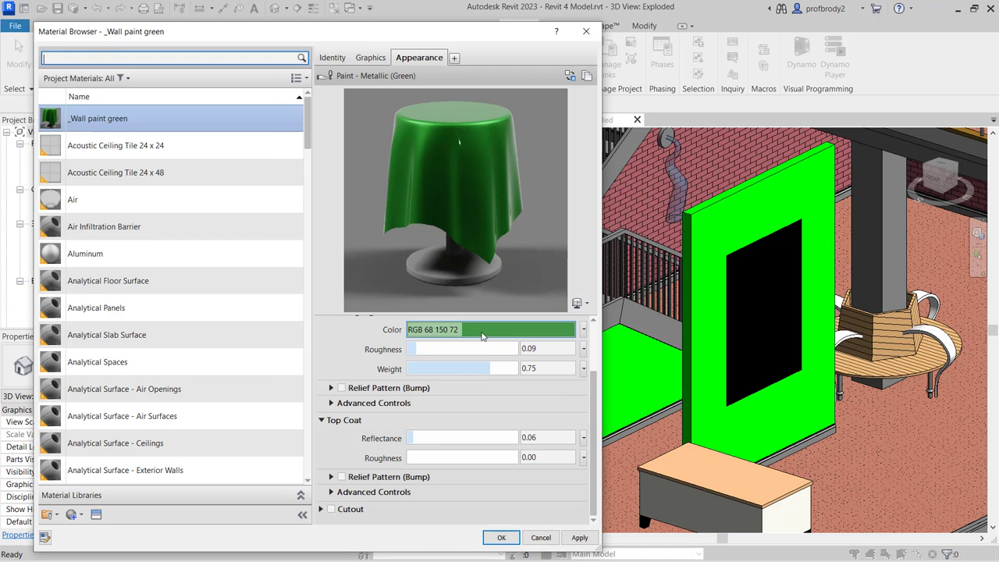
# Try the Production Quality render setting on the material preview and return it to Draft Quality.
pyautogui.click(587, 304)
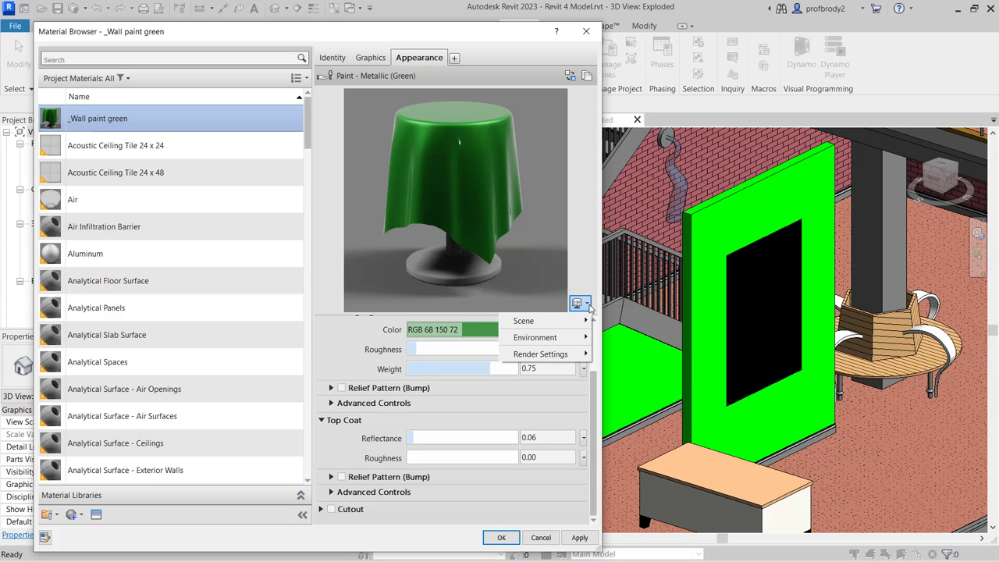
pyautogui.moveTo(576, 357)
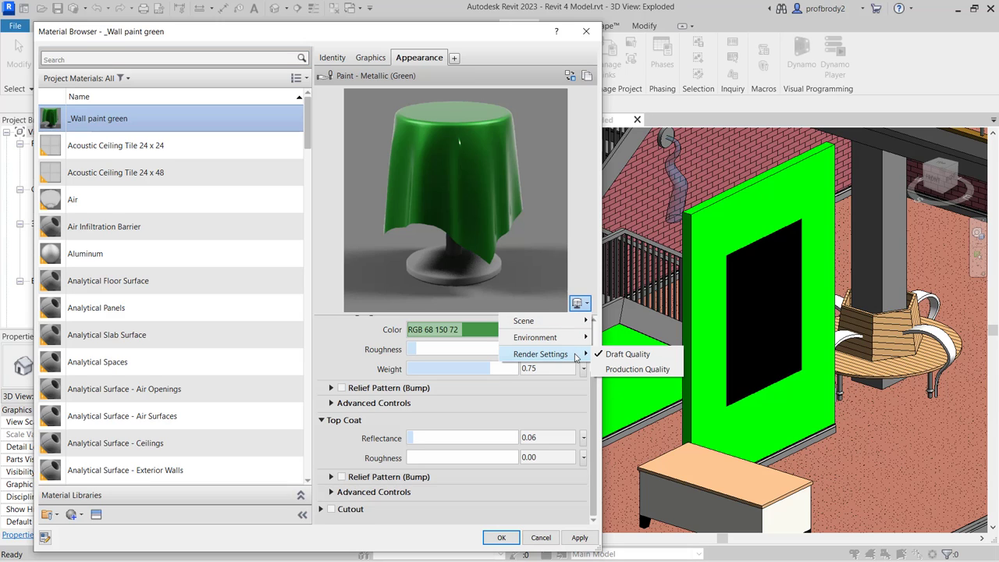
pyautogui.click(625, 372)
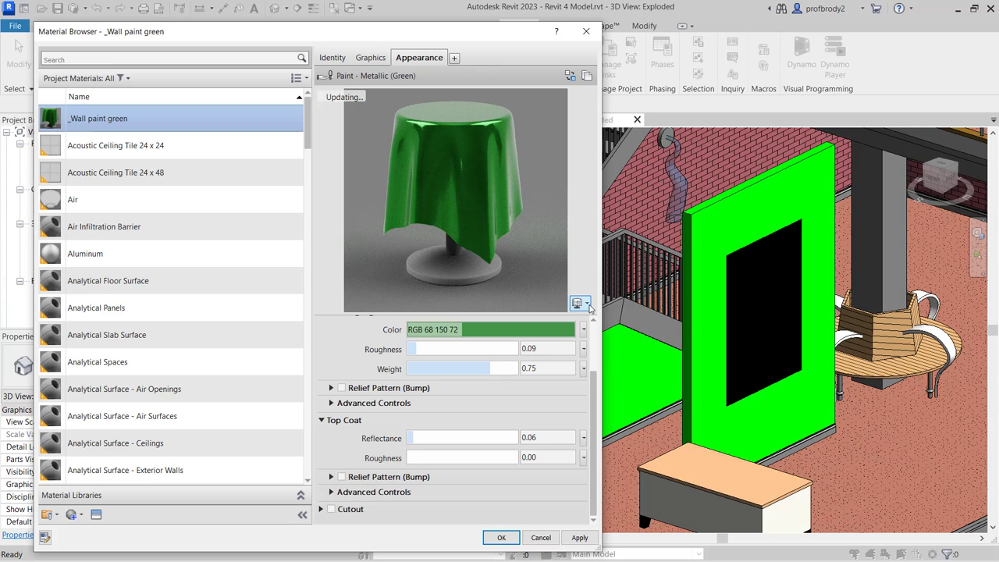
pyautogui.click(586, 303)
pyautogui.moveTo(578, 358)
pyautogui.click(619, 352)
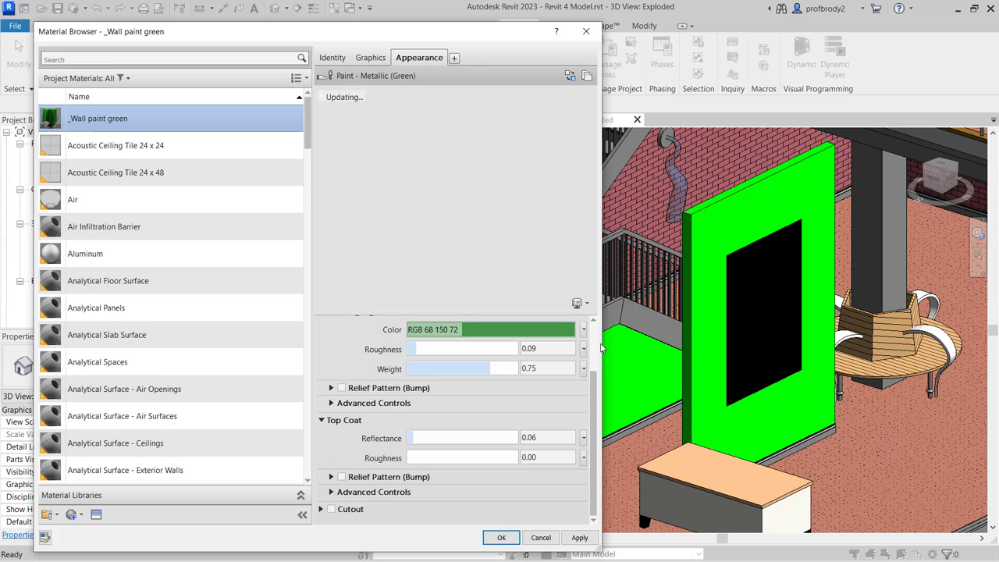
# Try the Plaza environment for the material preview and switch it back to Grid Light.
pyautogui.click(585, 303)
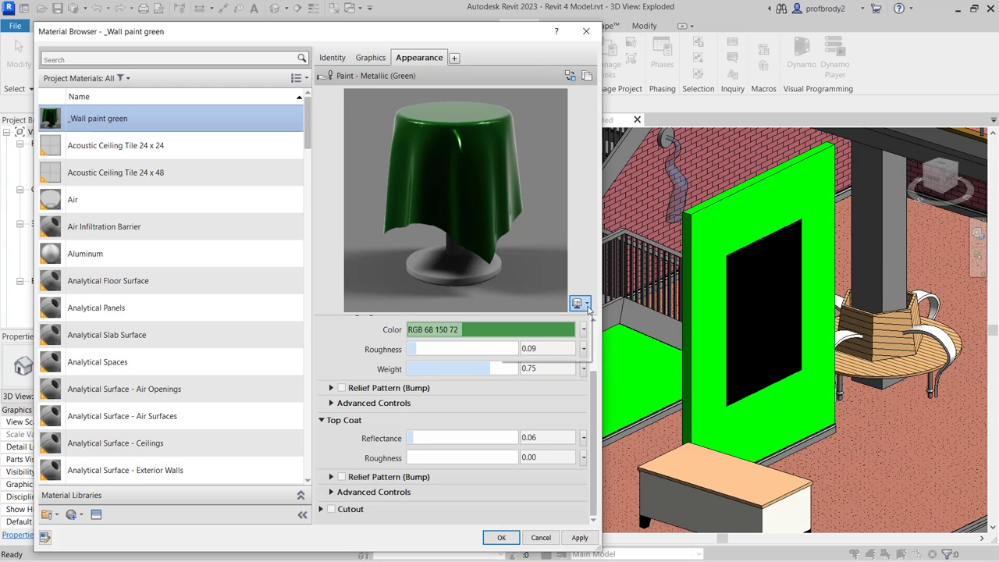
pyautogui.moveTo(579, 340)
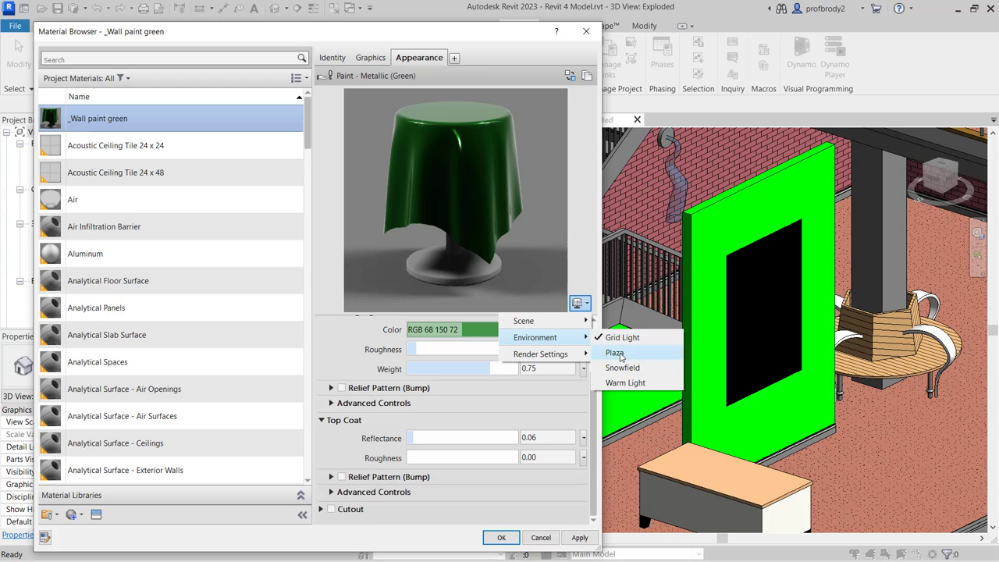
pyautogui.click(616, 352)
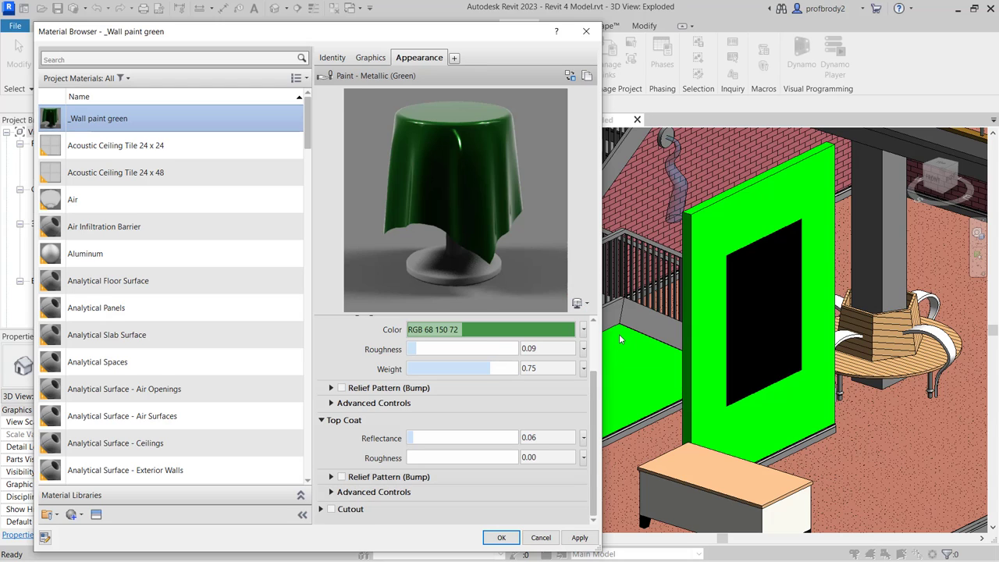
pyautogui.click(587, 304)
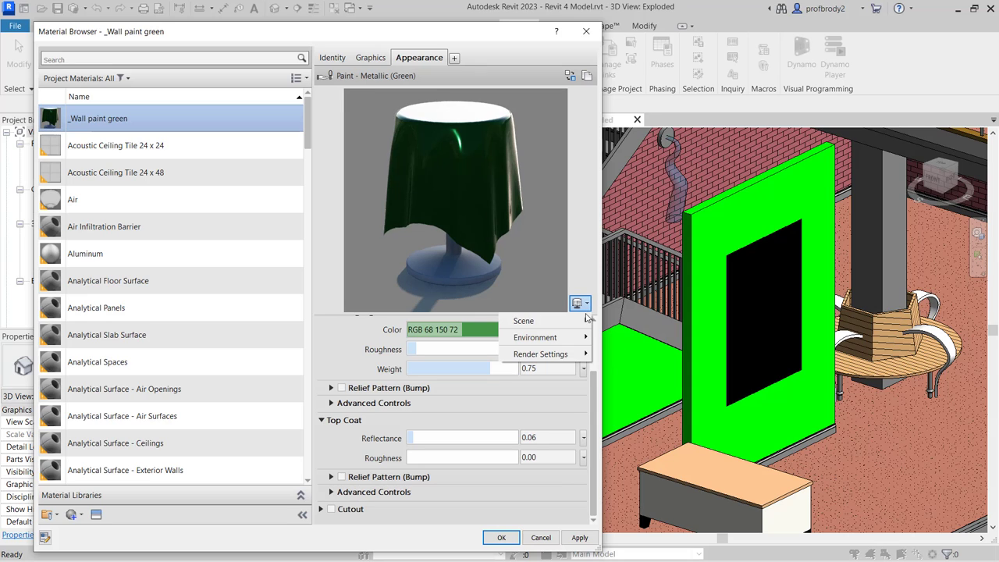
pyautogui.moveTo(579, 342)
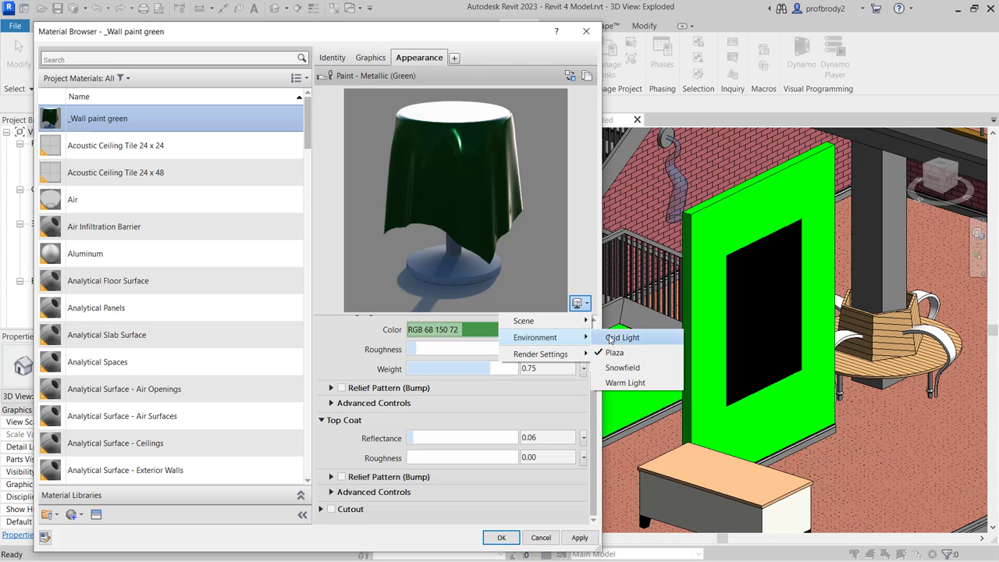
pyautogui.click(612, 338)
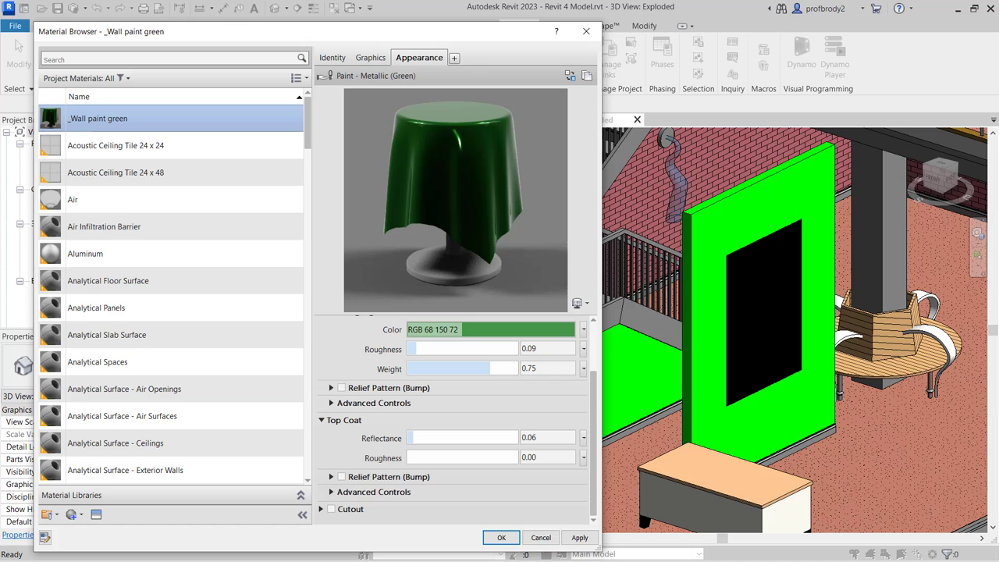
# Accept the appearance changes and, back in the Material Browser, duplicate _Wall paint green together with its assets.
pyautogui.click(501, 537)
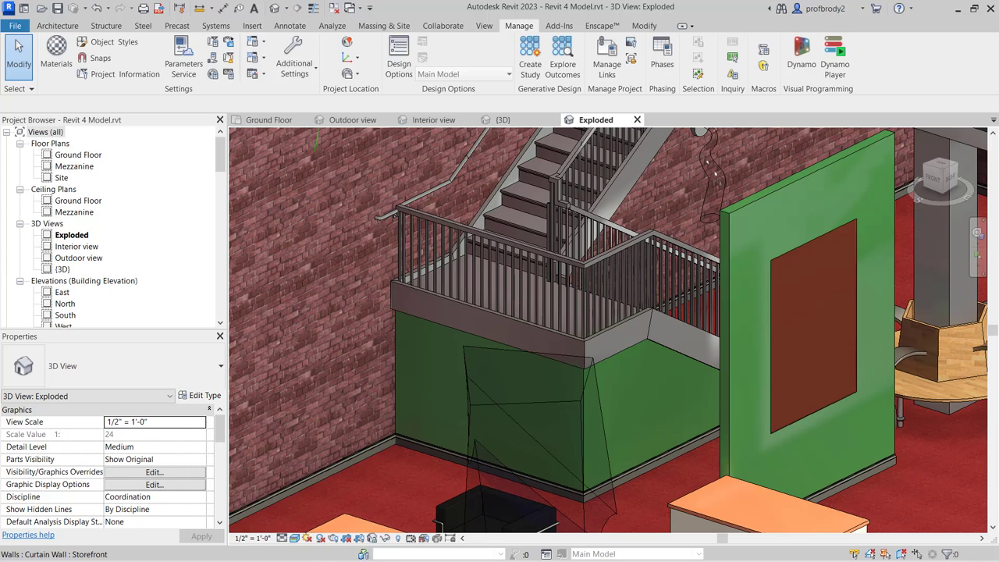
pyautogui.click(56, 54)
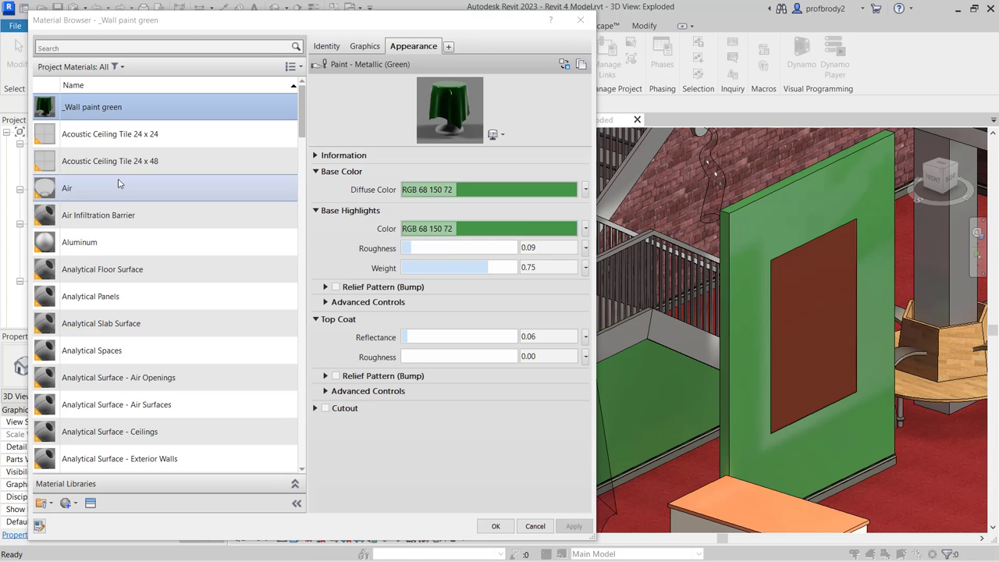
pyautogui.scroll(-1, 66, 469)
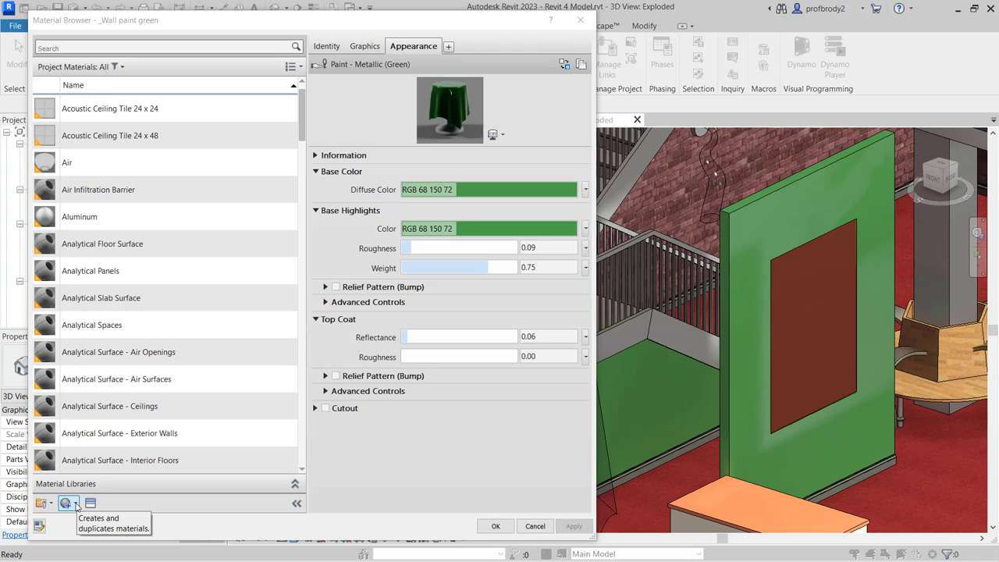
pyautogui.click(76, 504)
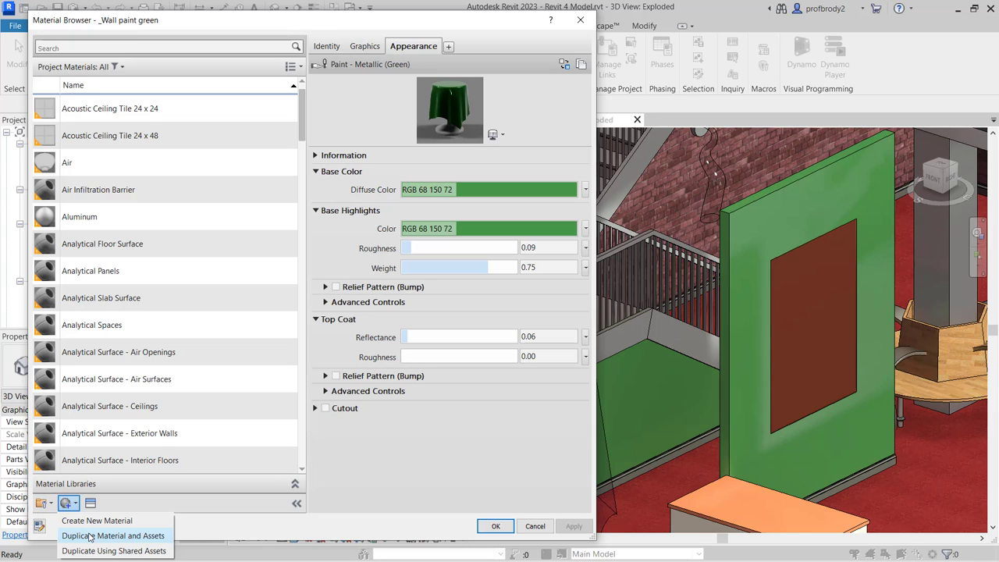
pyautogui.click(89, 536)
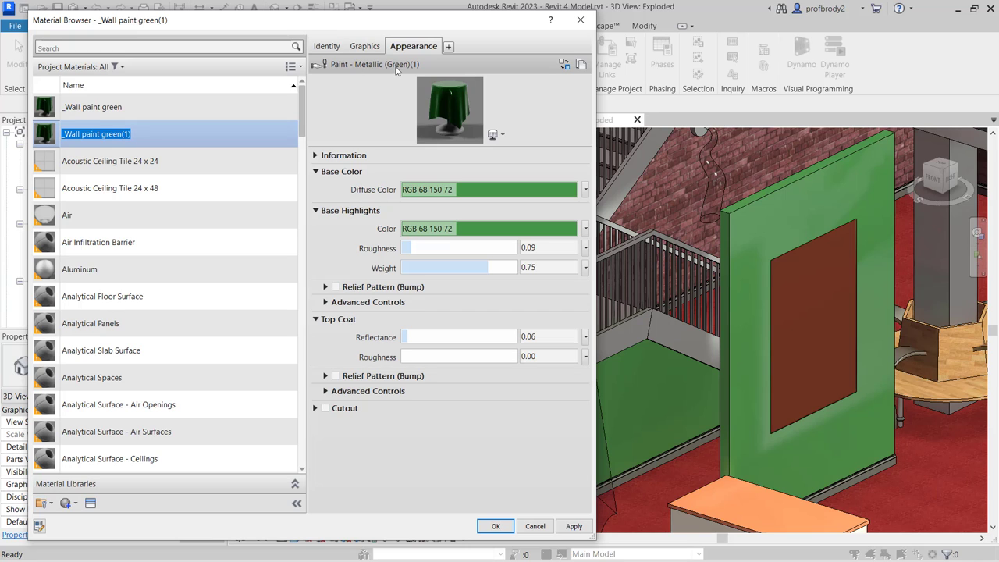
pyautogui.press('Return')
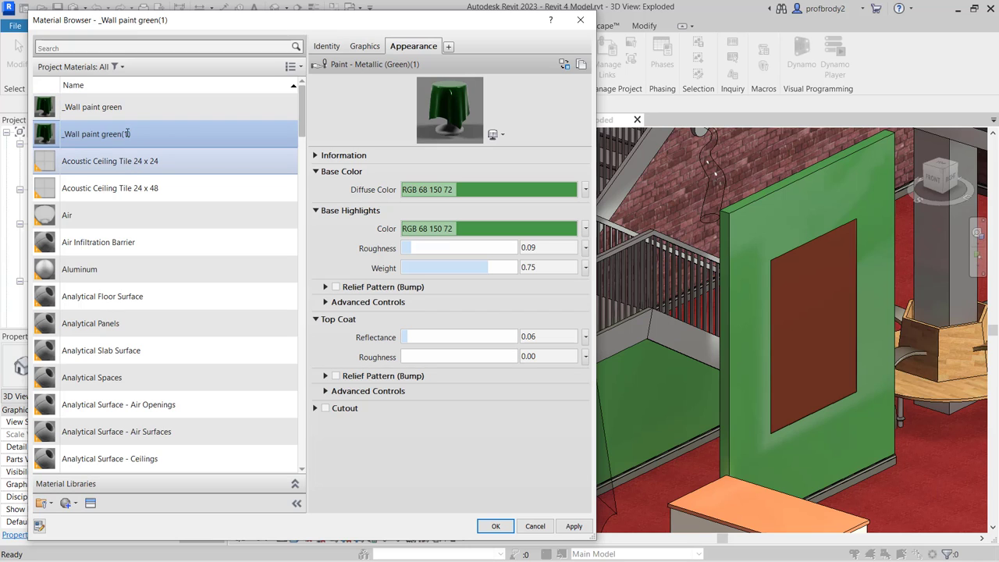
# Rename the duplicated material _Wall paint green(1) as "_Wall paint red)".
pyautogui.click(328, 46)
pyautogui.click(469, 68)
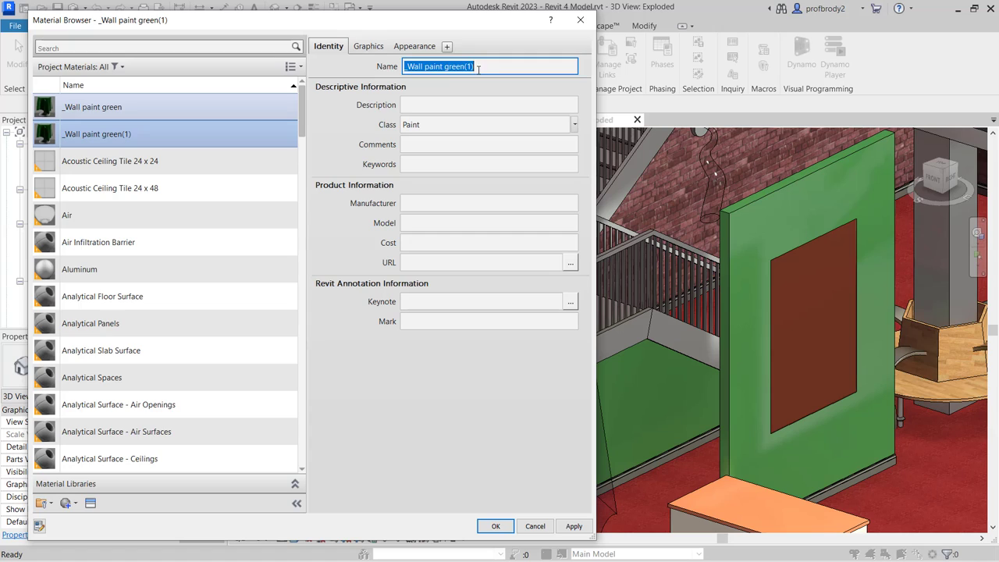
pyautogui.click(473, 68)
pyautogui.moveTo(472, 68); pyautogui.dragTo(445, 68)
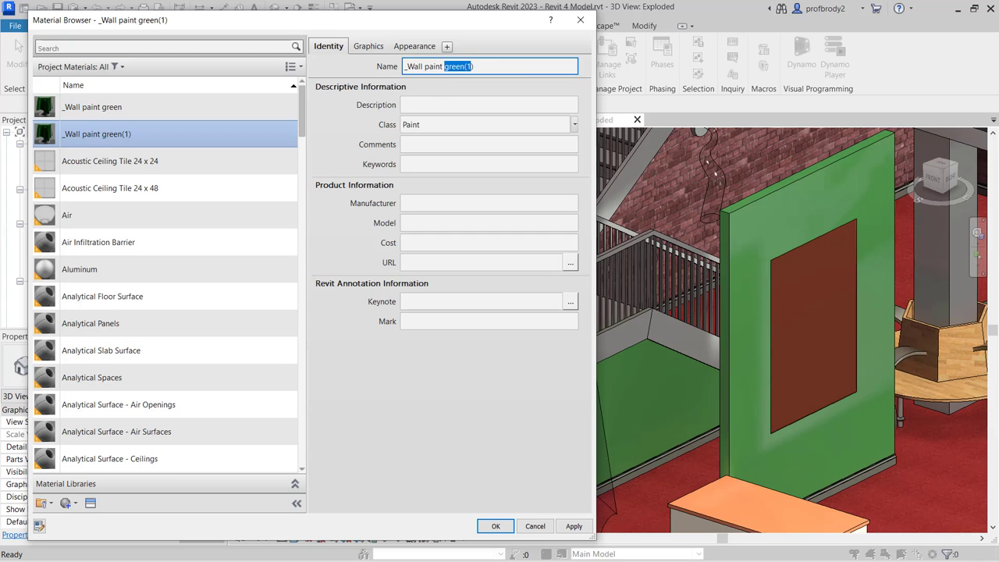
pyautogui.write('red')
pyautogui.press('Return')
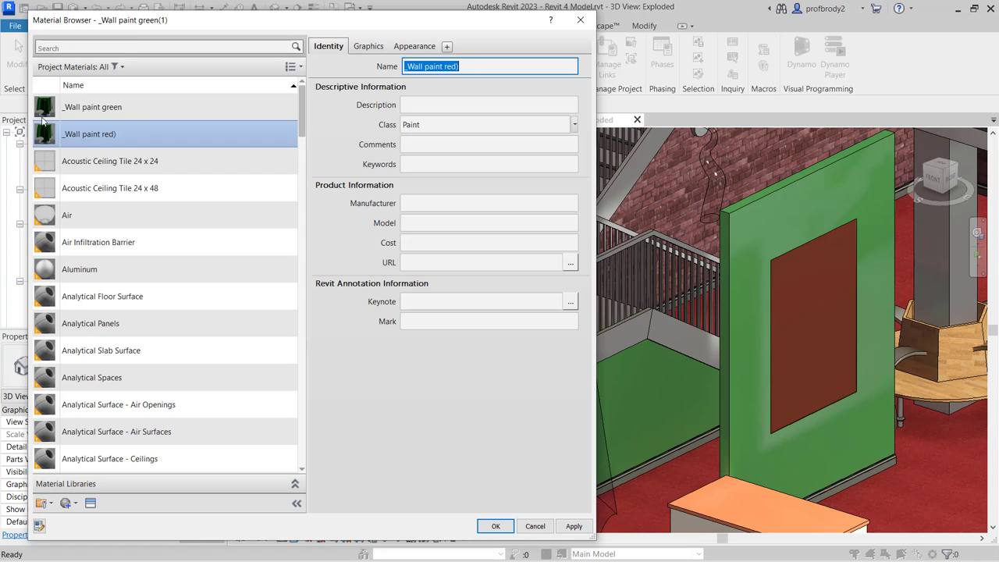
# Compare the appearance assets of the green and red wall paints, and duplicate the asset used by the red one.
pyautogui.click(134, 110)
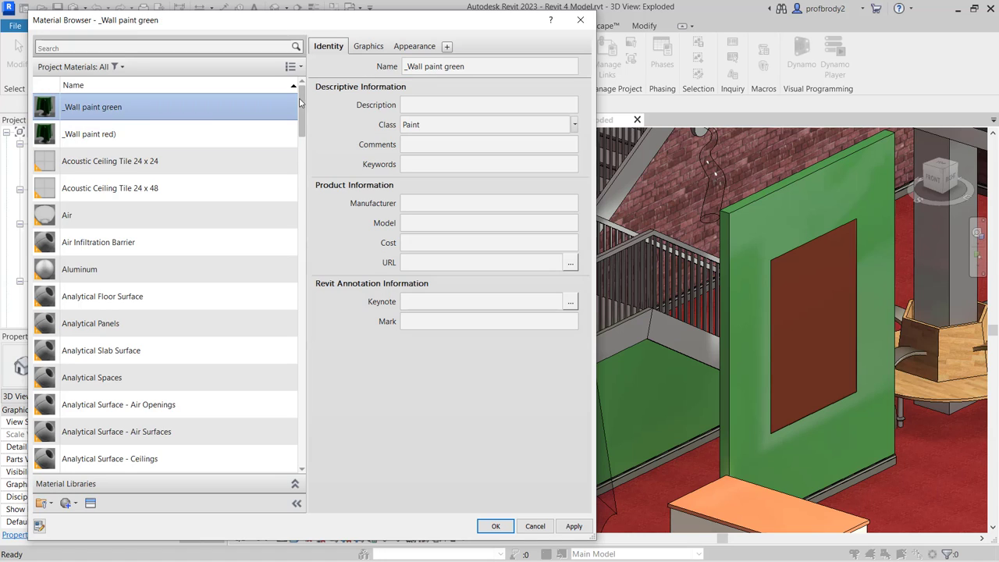
pyautogui.click(426, 48)
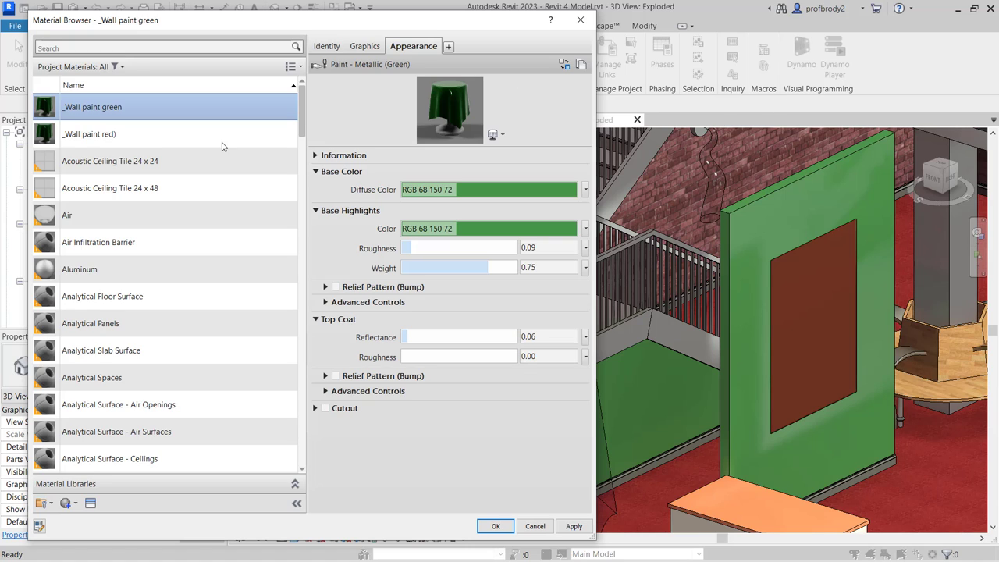
pyautogui.click(92, 137)
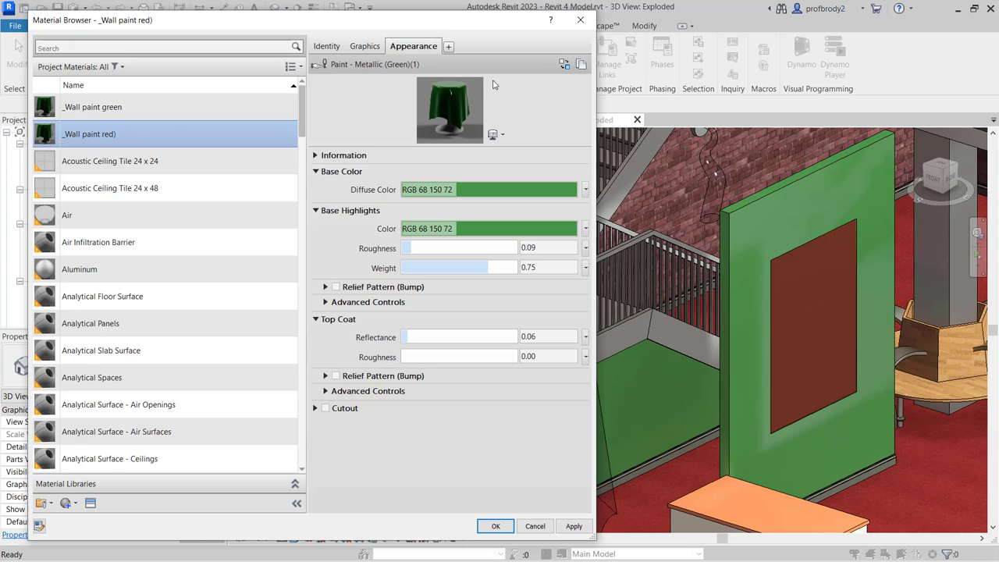
pyautogui.click(580, 64)
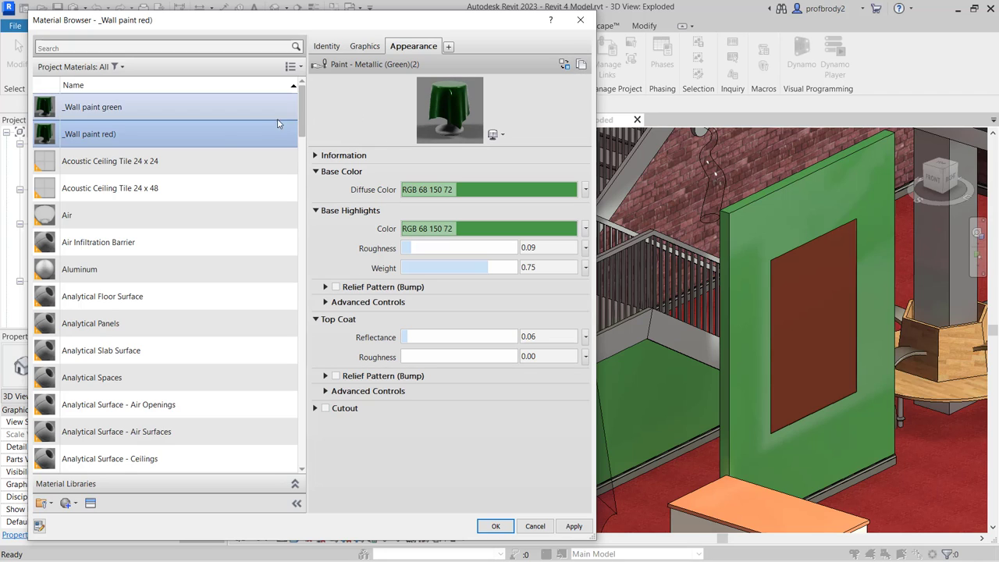
# Set the red paint's diffuse color to RGB 254 1 39 and its Base Highlights color to RGB 219 0 0.
pyautogui.click(451, 193)
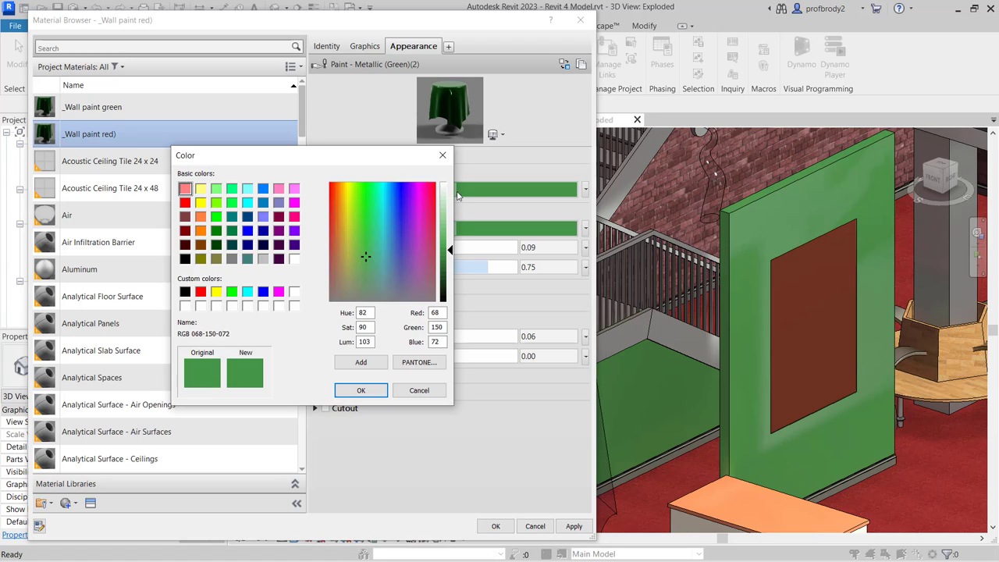
pyautogui.click(294, 216)
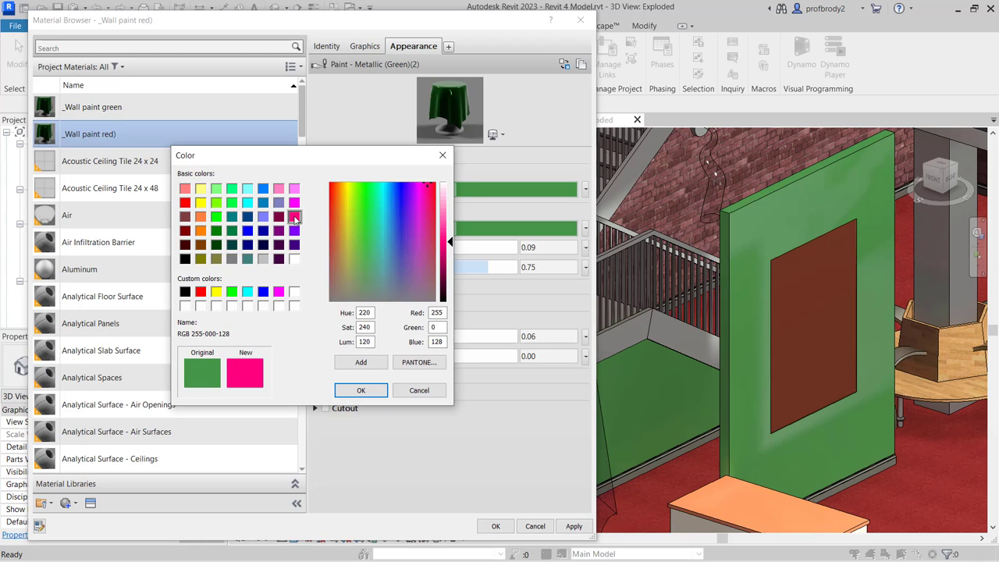
pyautogui.click(429, 215)
pyautogui.moveTo(429, 217); pyautogui.dragTo(430, 184)
pyautogui.click(361, 390)
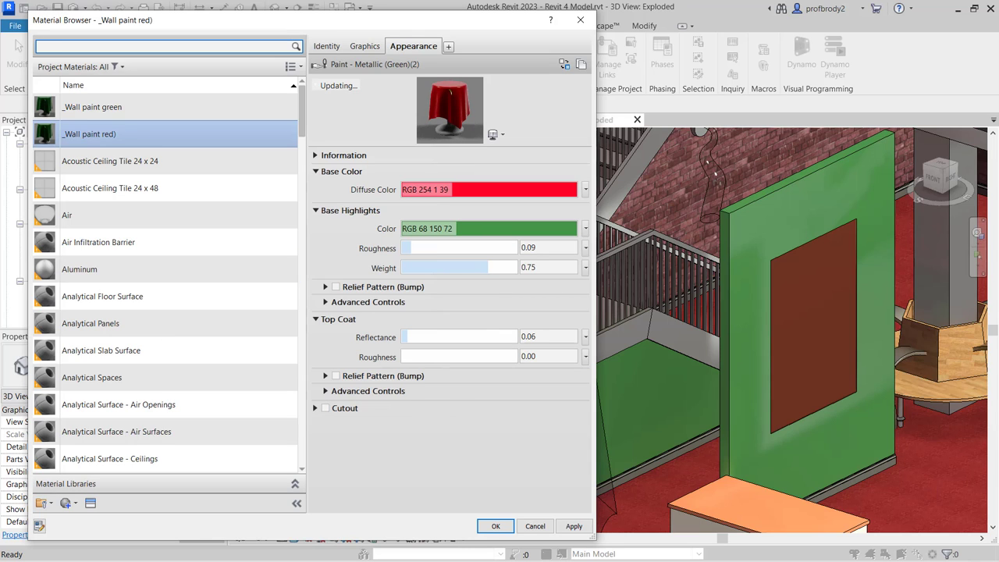
pyautogui.click(471, 236)
pyautogui.moveTo(329, 194); pyautogui.dragTo(329, 183)
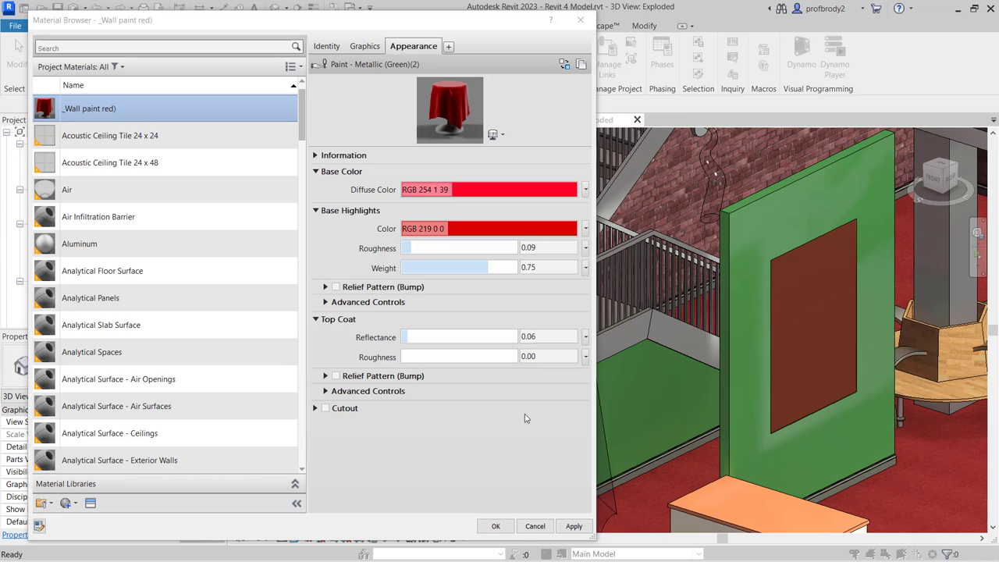
# Create a new material from scratch and name it _wallpaper.
pyautogui.click(77, 508)
pyautogui.click(102, 517)
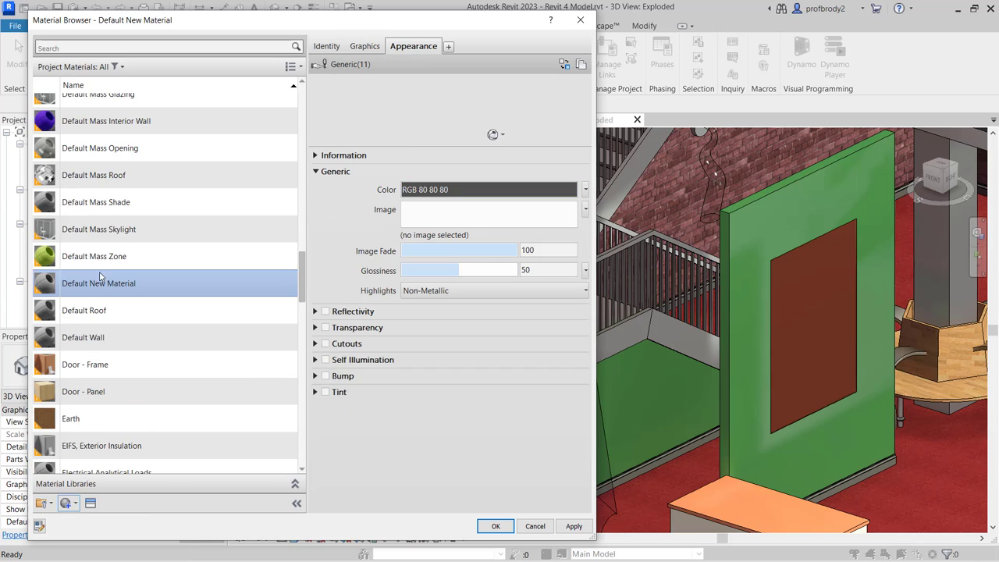
pyautogui.click(322, 48)
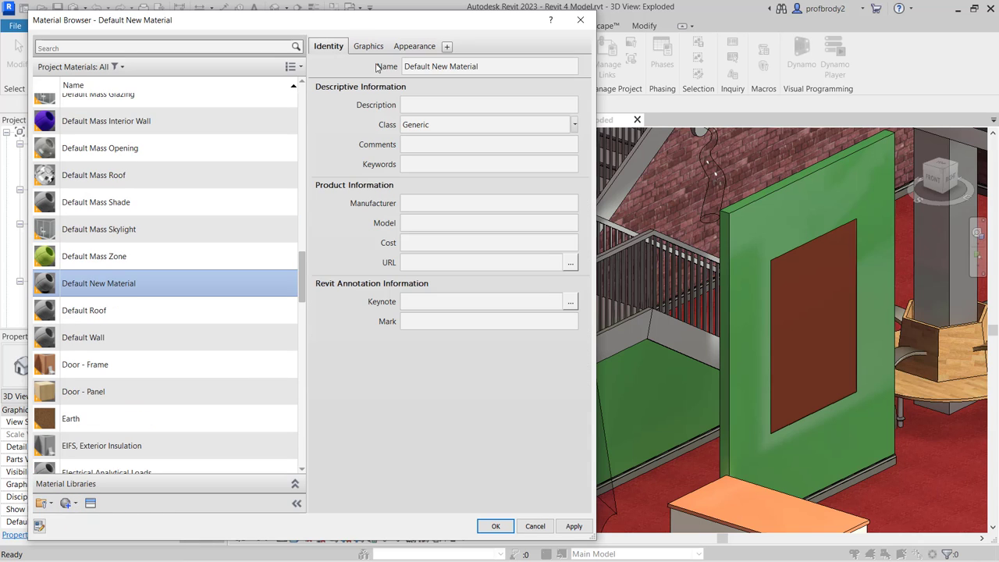
pyautogui.tripleClick(500, 66)
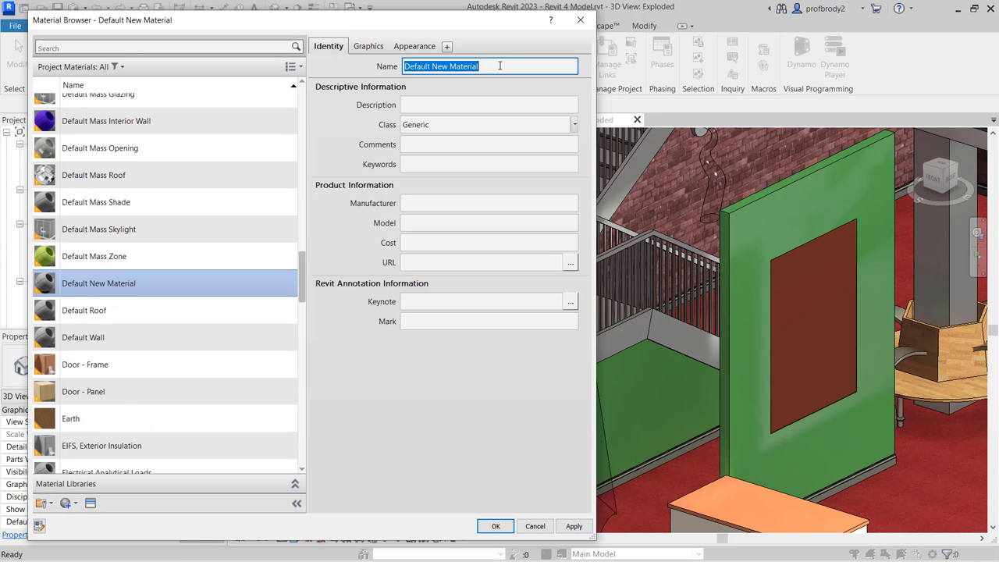
pyautogui.press('BackSpace')
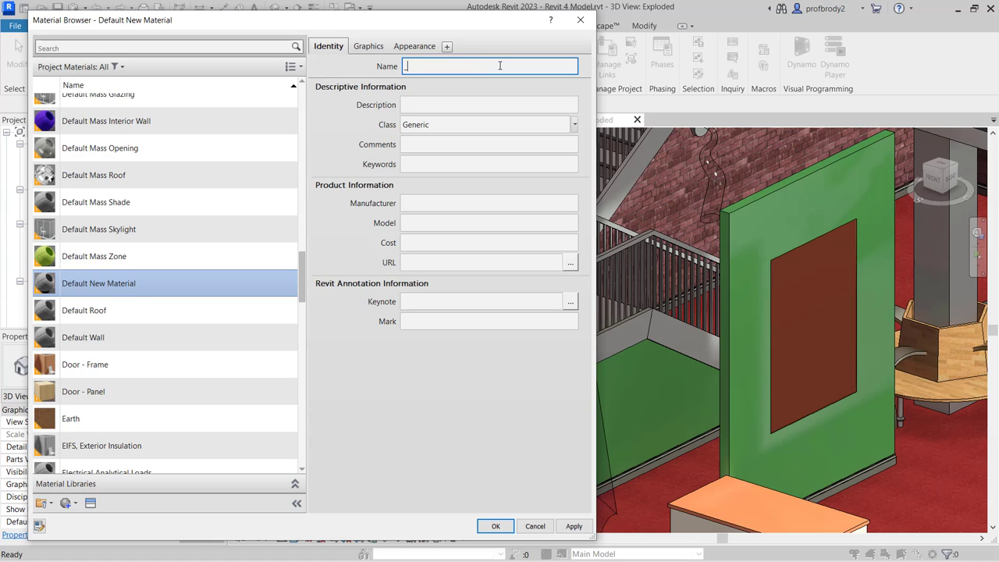
pyautogui.write('_wallpaper')
pyautogui.press('Return')
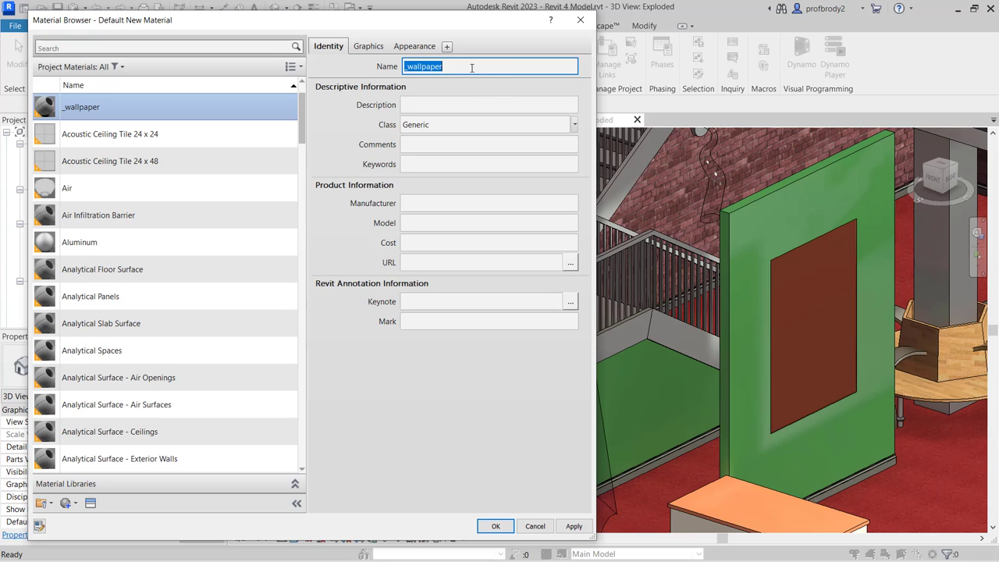
# Assign the Textile class to _wallpaper and make its shading use the render appearance.
pyautogui.click(575, 124)
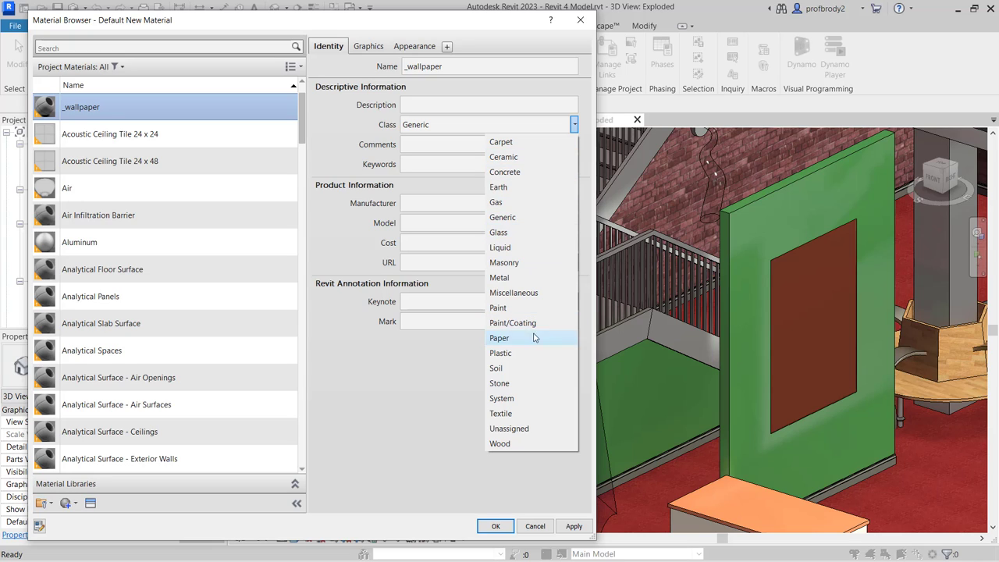
pyautogui.click(515, 413)
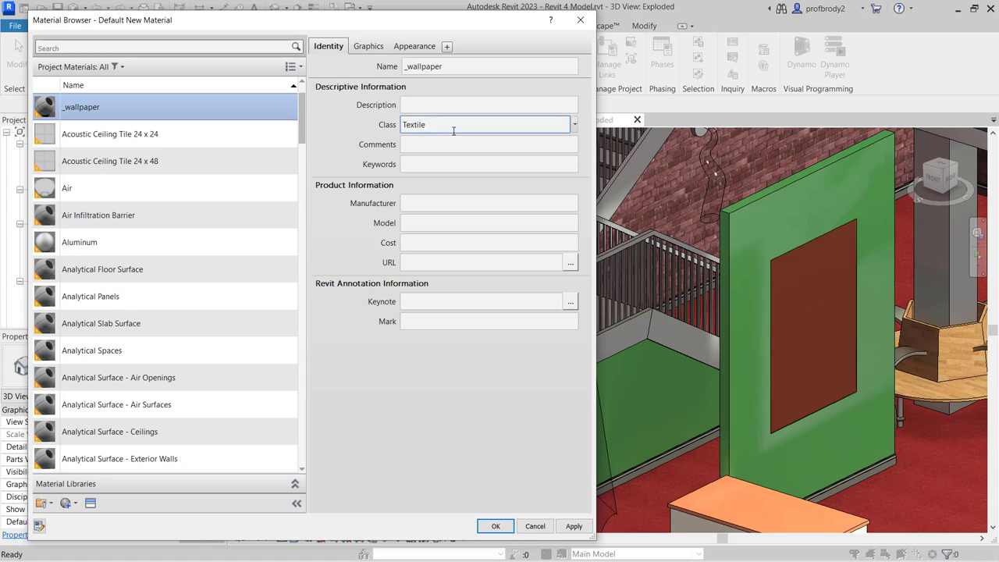
pyautogui.click(381, 45)
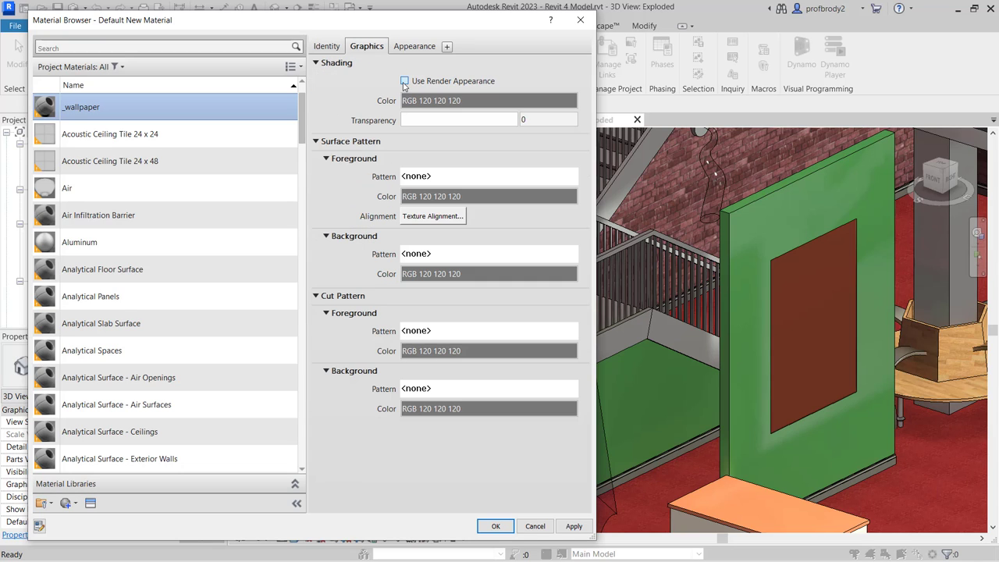
pyautogui.click(404, 81)
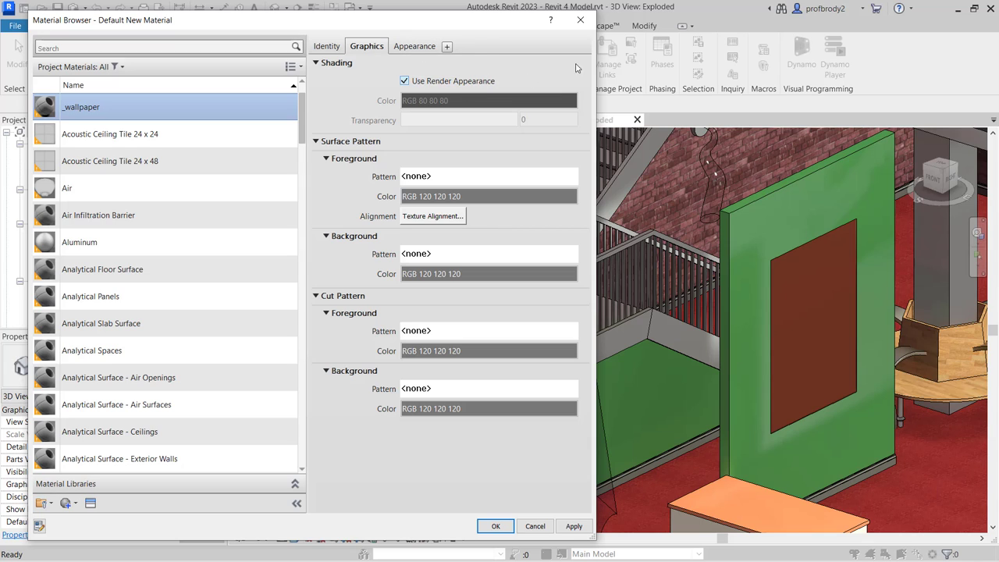
pyautogui.moveTo(464, 19); pyautogui.dragTo(470, 17)
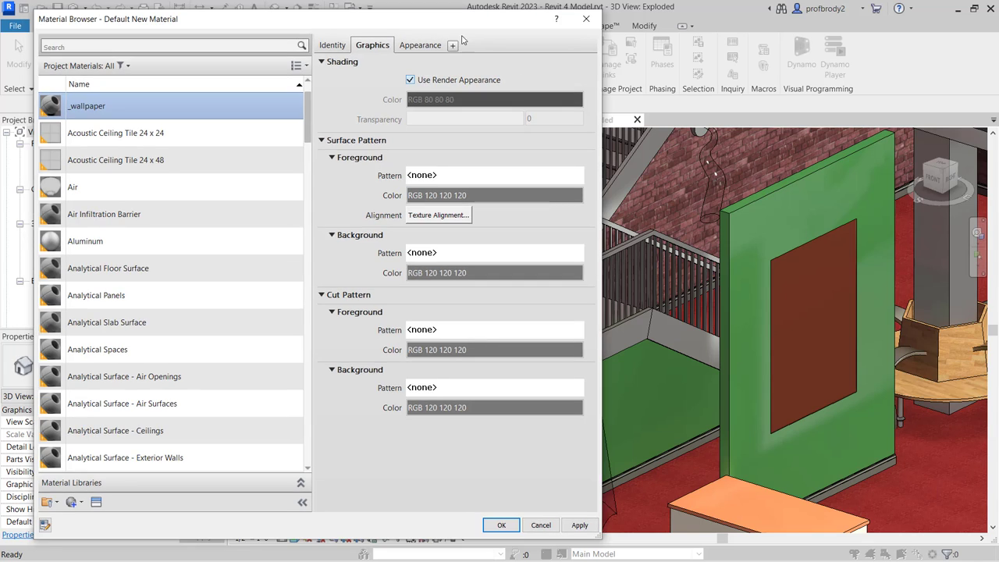
# Apply the image carpet_texture_by_hhh316-d4h346l.jpg to the generic appearance of _wallpaper.
pyautogui.click(421, 46)
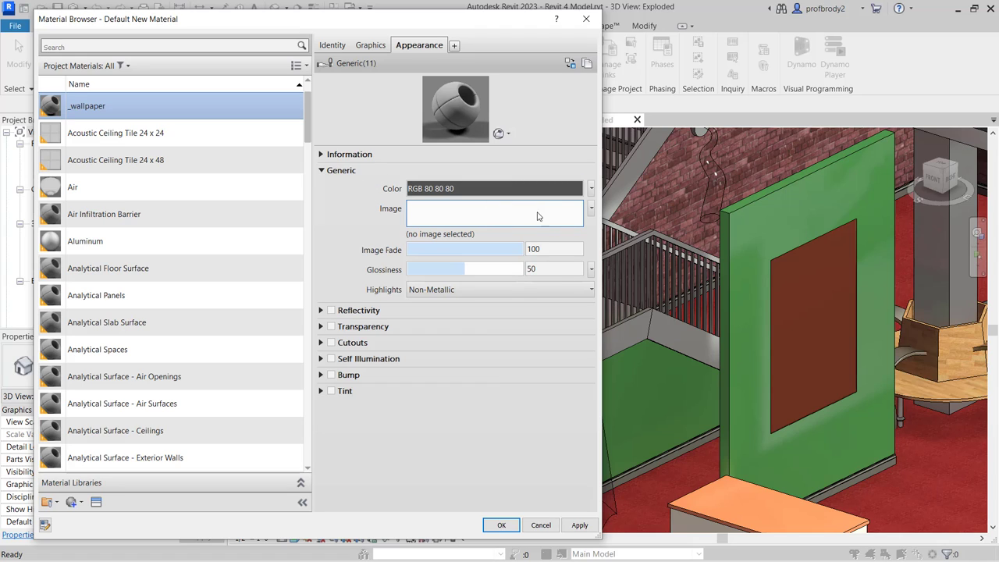
pyautogui.click(426, 217)
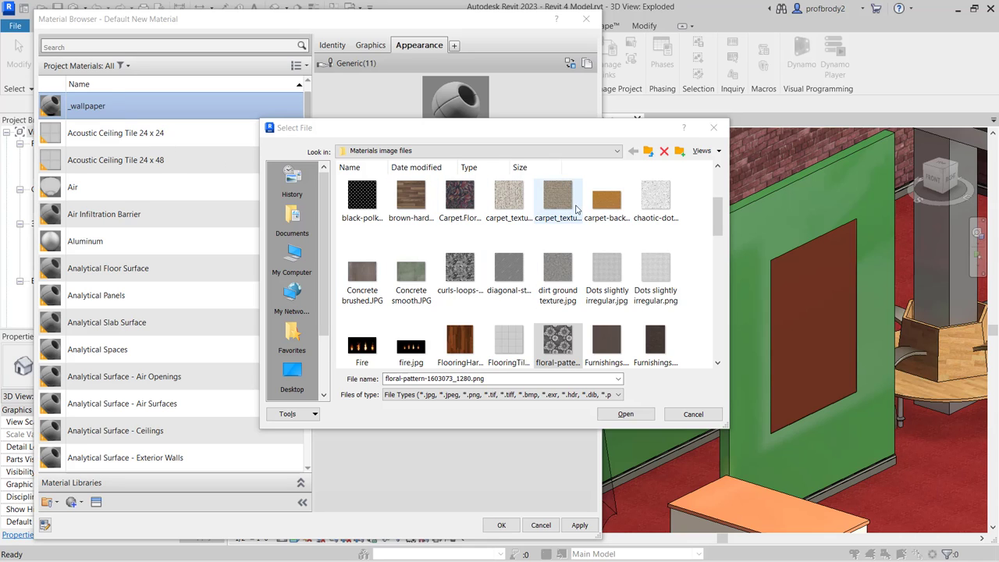
pyautogui.click(506, 206)
pyautogui.click(624, 413)
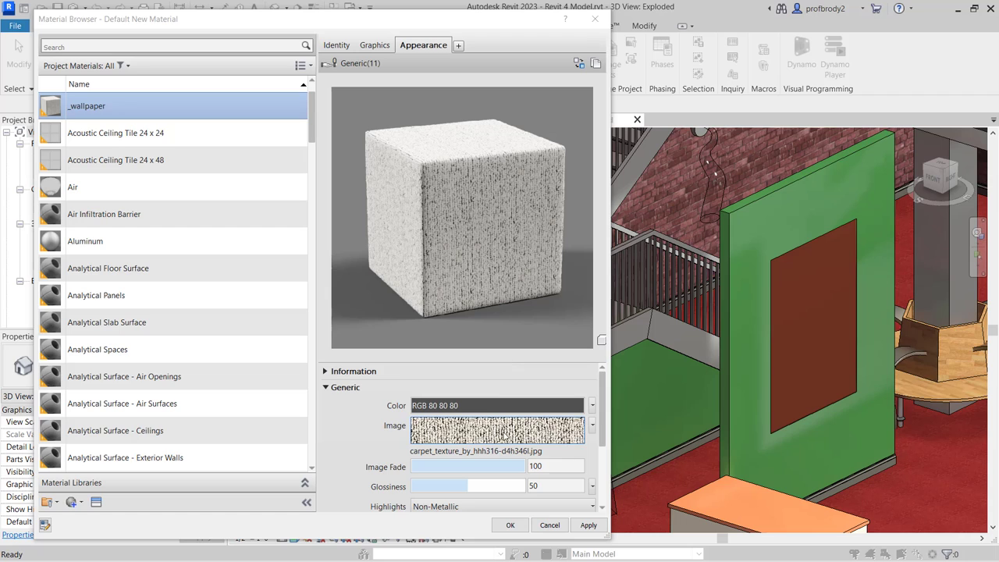
# Examine the wallpaper image's sample size and horizontal repeat options in an enlarged Texture Editor, and close it.
pyautogui.click(593, 428)
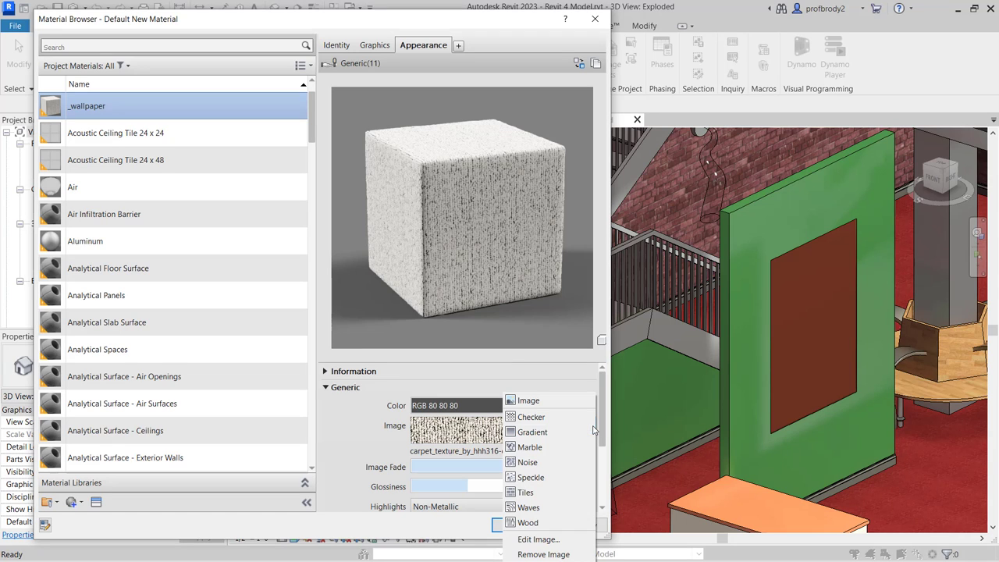
pyautogui.click(538, 539)
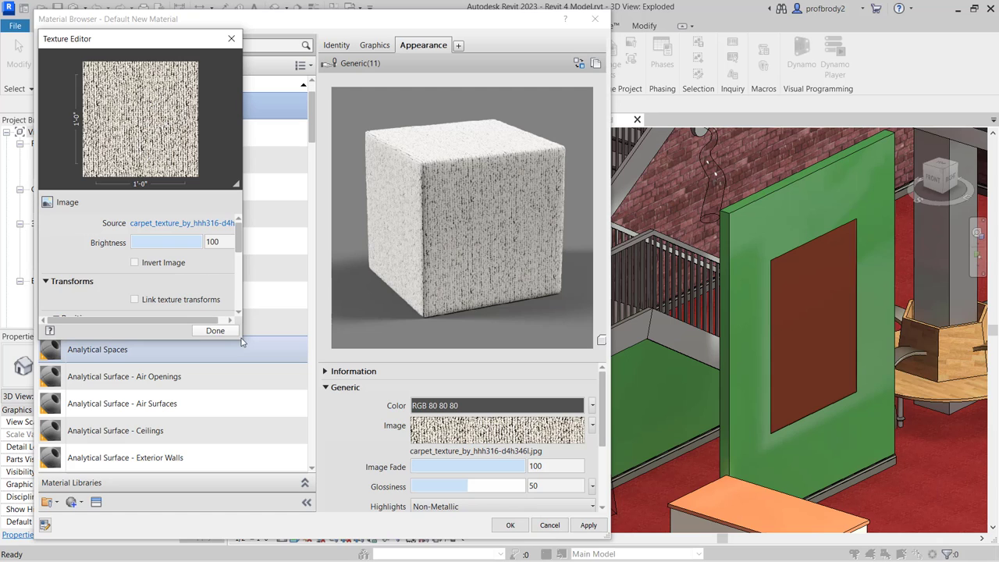
pyautogui.moveTo(241, 338); pyautogui.dragTo(324, 526)
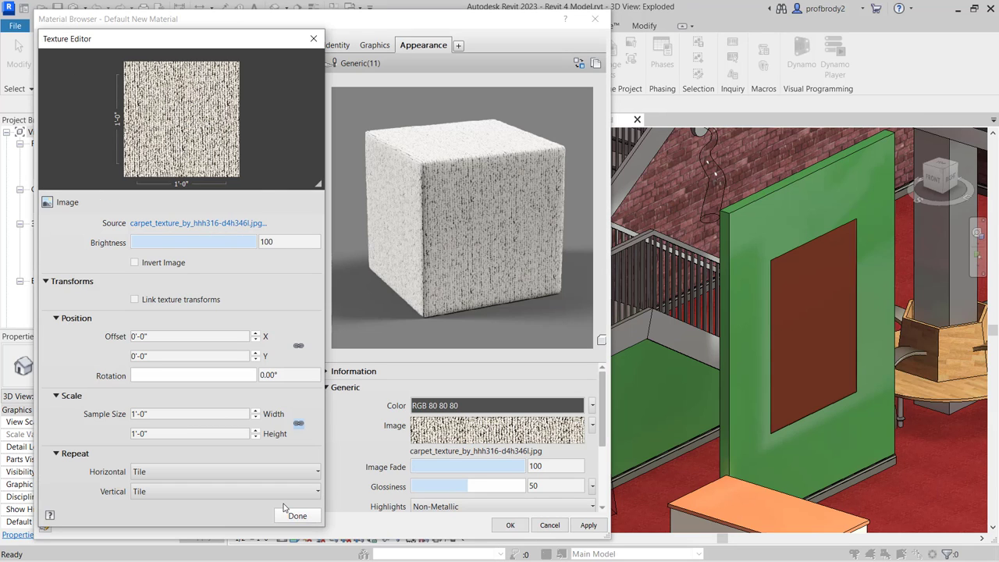
pyautogui.click(170, 414)
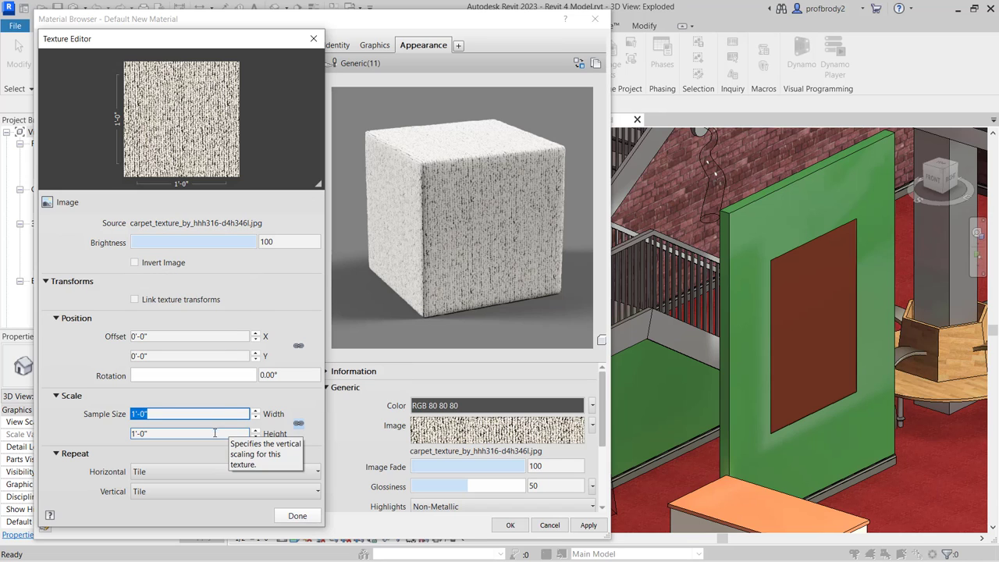
pyautogui.click(188, 472)
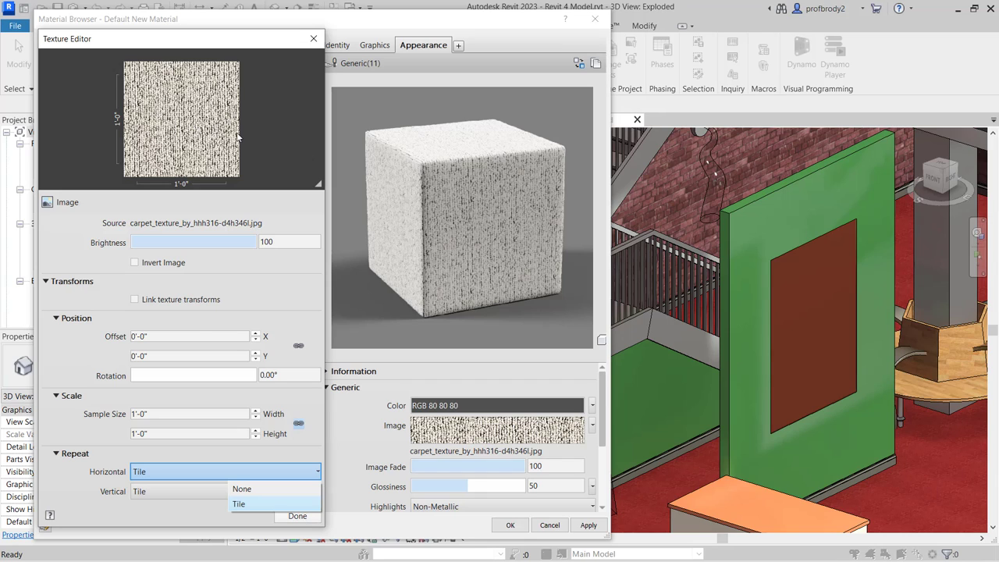
pyautogui.click(187, 509)
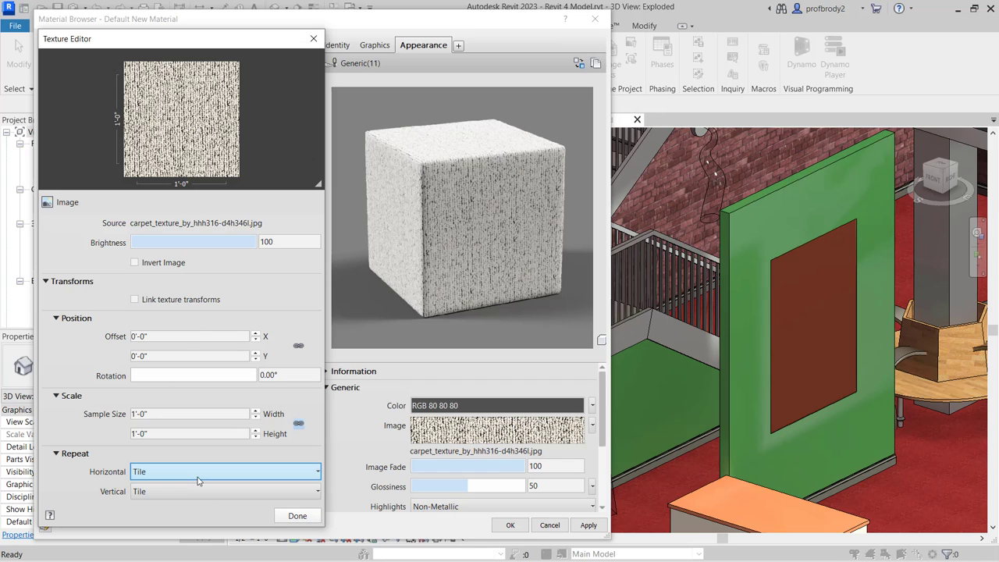
pyautogui.click(298, 521)
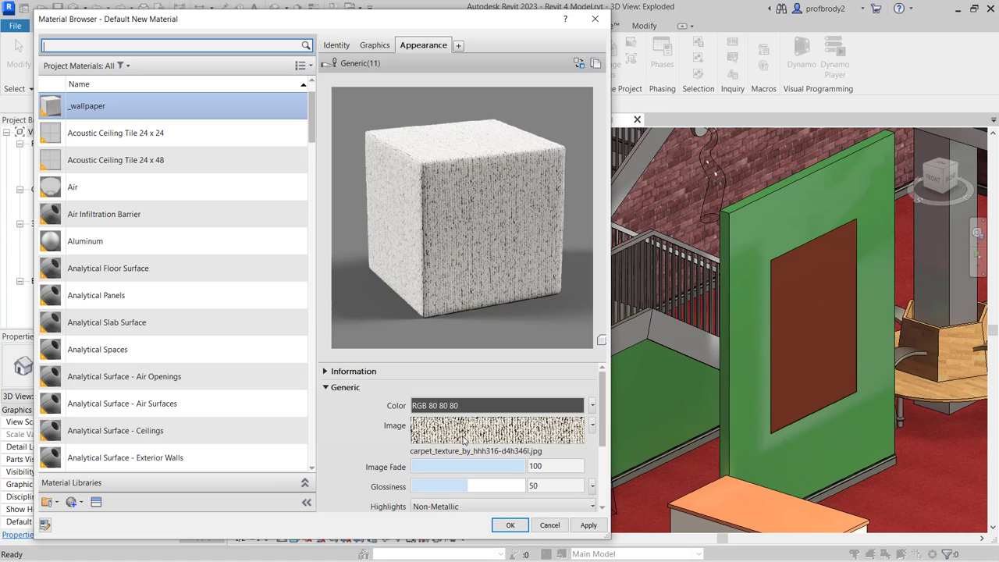
# Examine the Highlights options in the generic appearance settings of _wallpaper.
pyautogui.moveTo(604, 427); pyautogui.dragTo(603, 442)
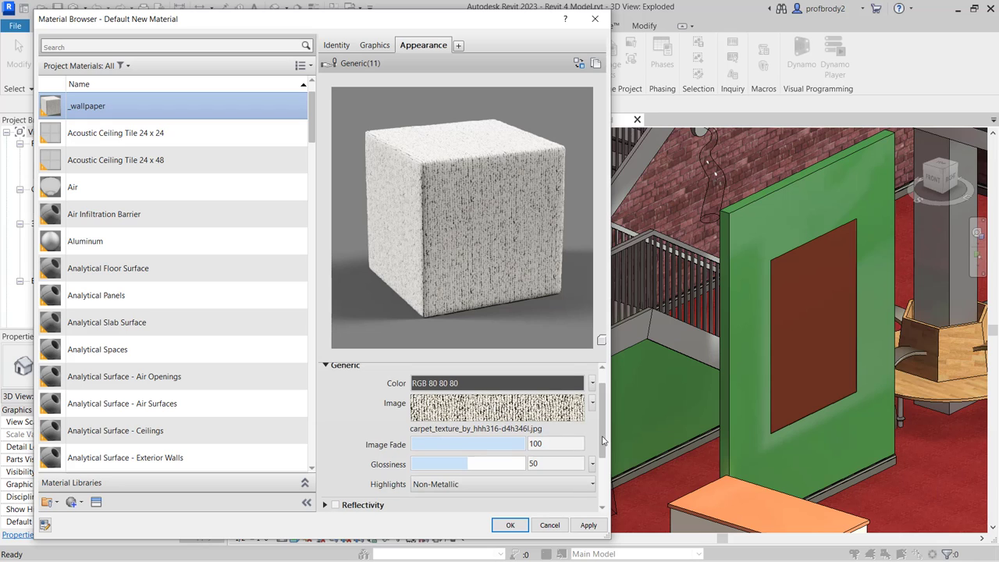
pyautogui.scroll(-2, 603, 441)
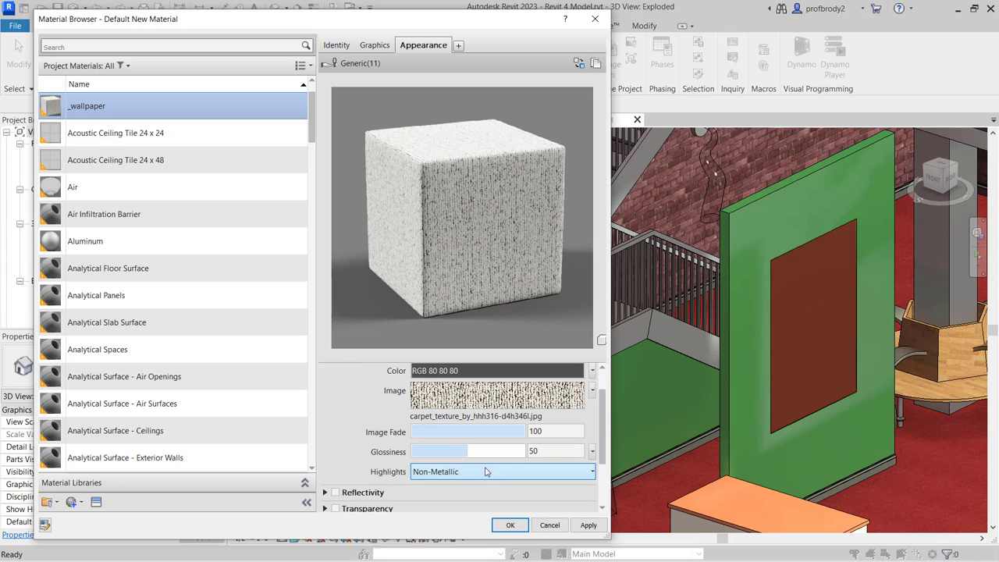
pyautogui.click(511, 475)
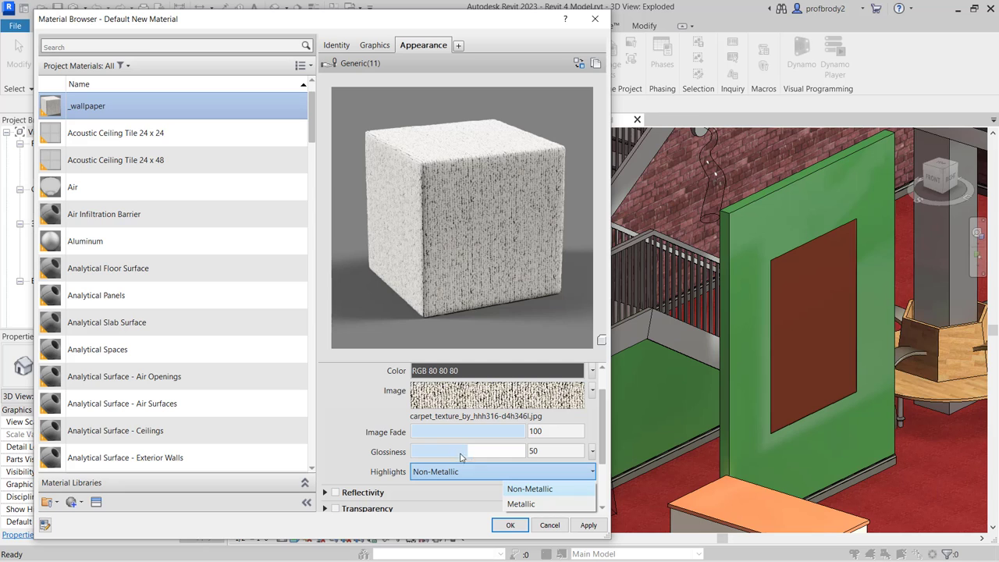
pyautogui.click(350, 405)
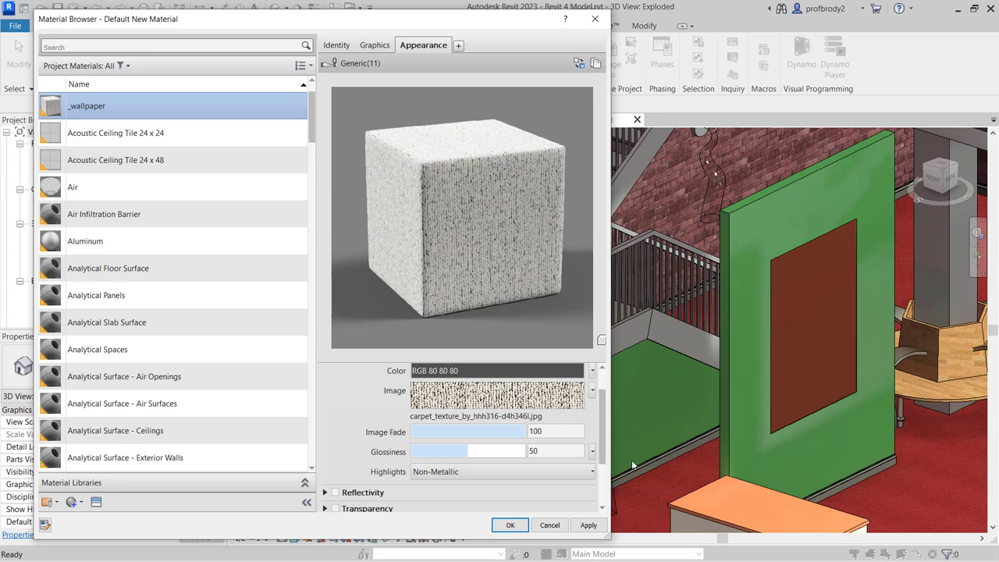
# Set the Glossiness of _wallpaper to 38 and enable Reflectivity in its generic appearance.
pyautogui.moveTo(463, 451); pyautogui.dragTo(453, 452)
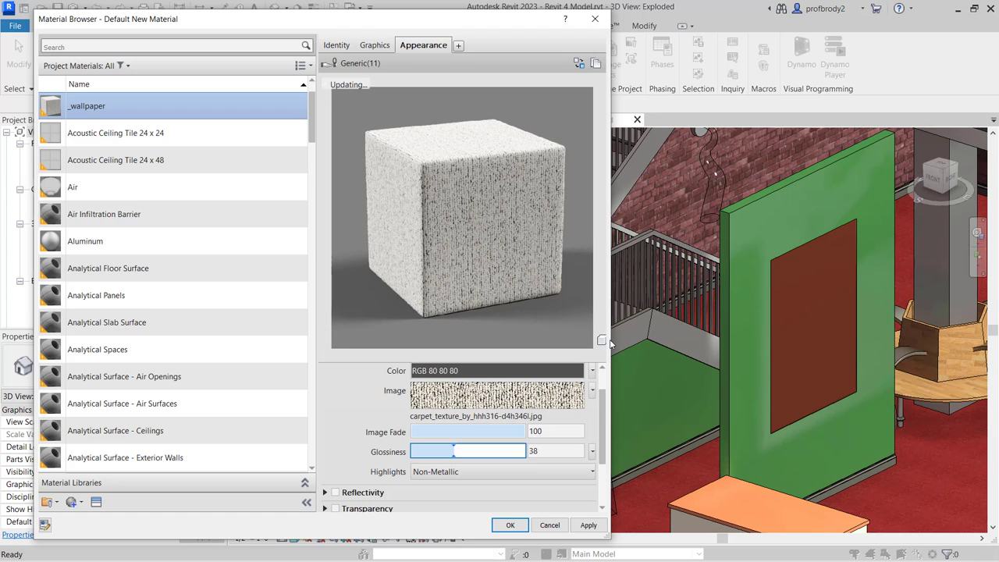
pyautogui.moveTo(601, 459); pyautogui.dragTo(608, 486)
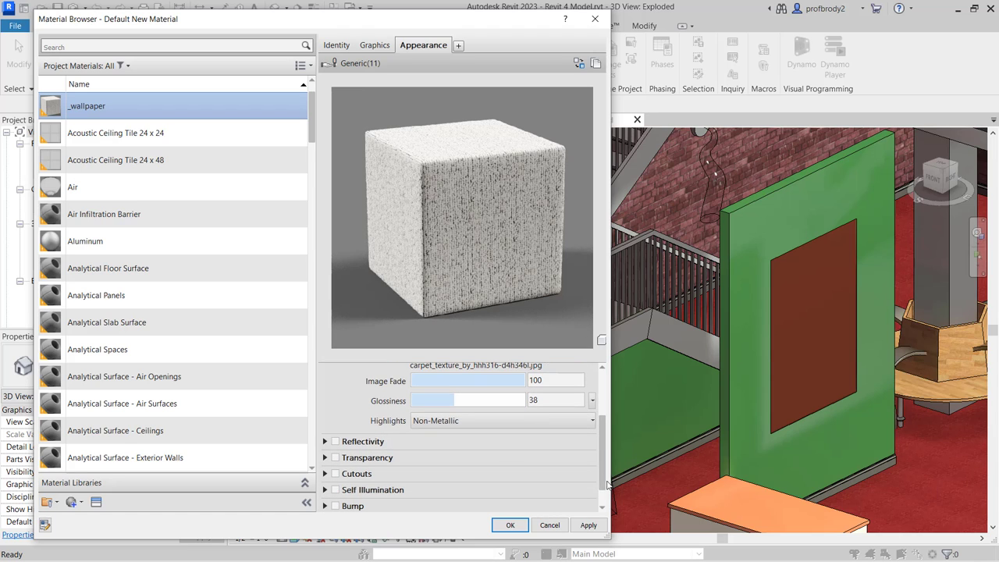
pyautogui.click(328, 442)
pyautogui.click(327, 441)
pyautogui.click(327, 441)
pyautogui.click(335, 441)
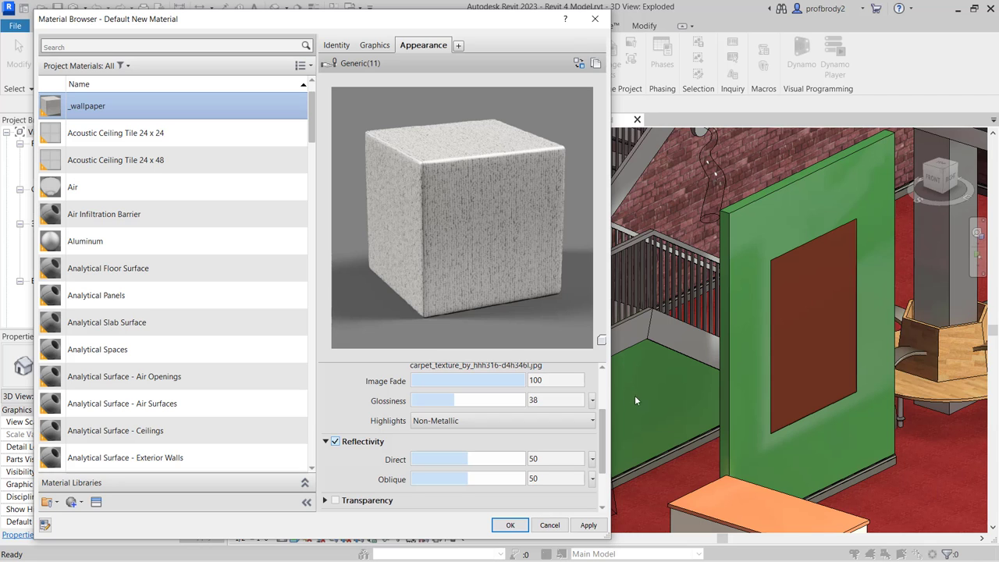
# Widen the Material Browser, switch the material preview to Production Quality, and enlarge the preview.
pyautogui.moveTo(613, 382); pyautogui.dragTo(779, 410)
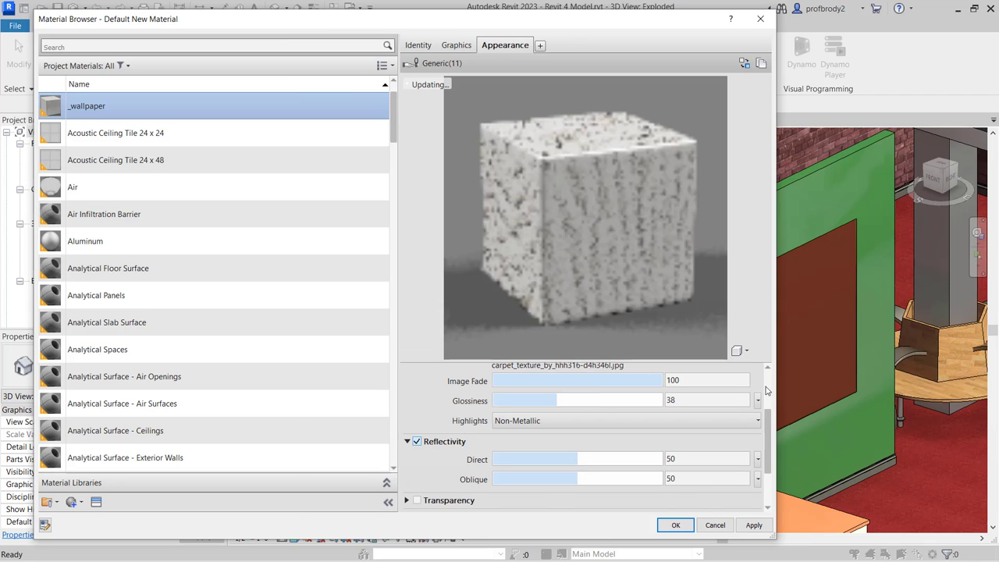
pyautogui.click(744, 352)
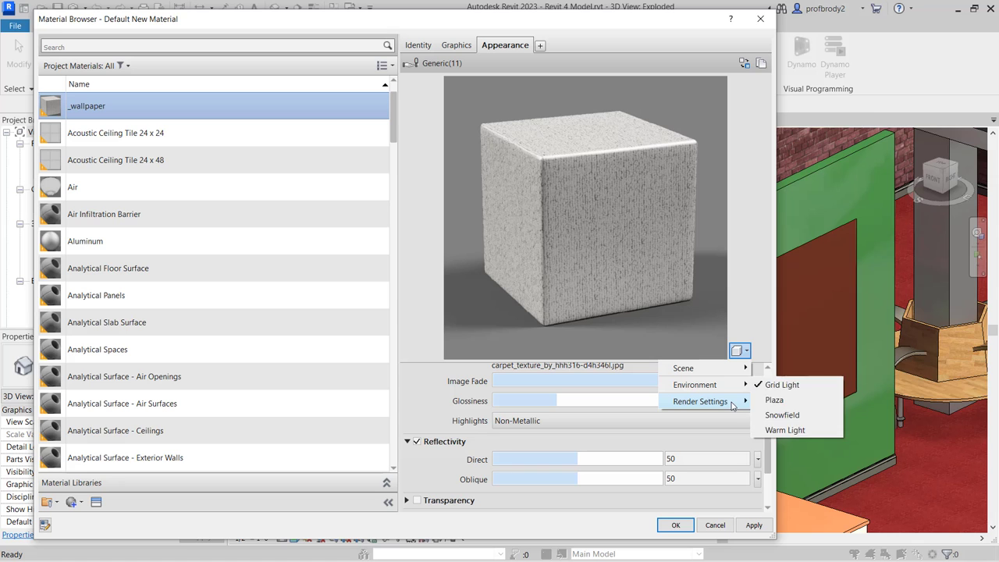
pyautogui.moveTo(726, 401)
pyautogui.click(788, 416)
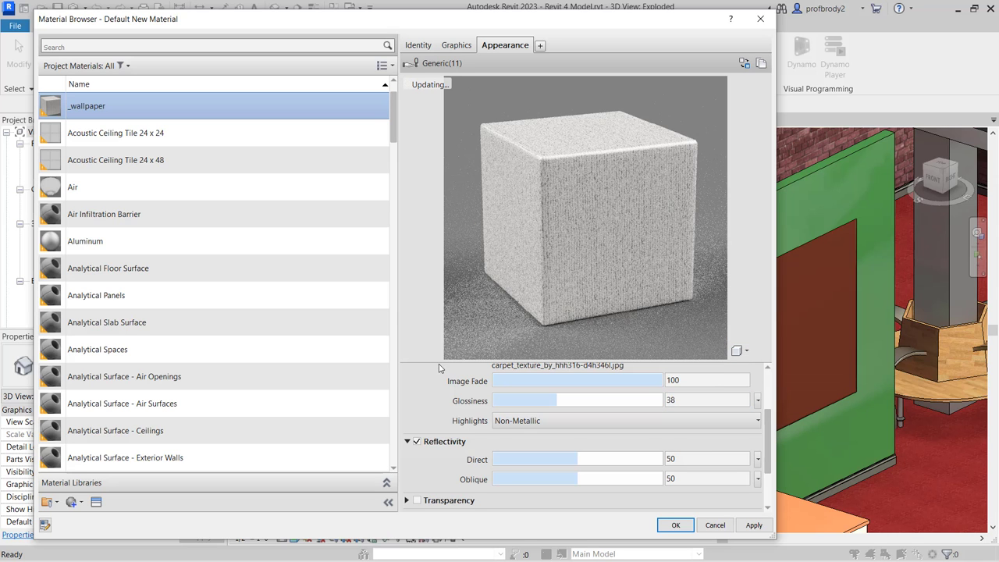
pyautogui.moveTo(434, 359); pyautogui.dragTo(451, 402)
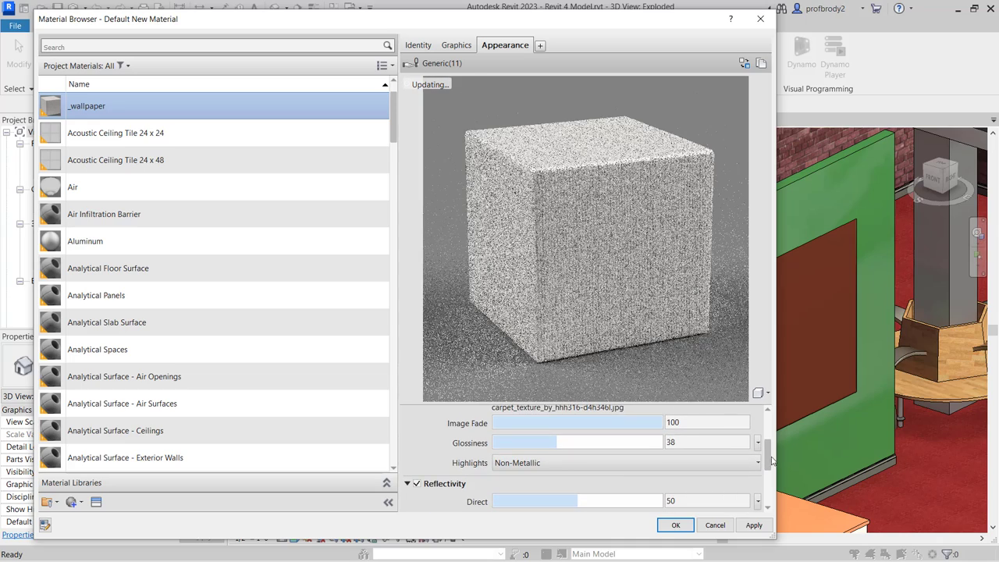
# Turn off Reflectivity in the Generic(11) appearance and enable Cutouts for the _Carpet material.
pyautogui.scroll(-2, 771, 462)
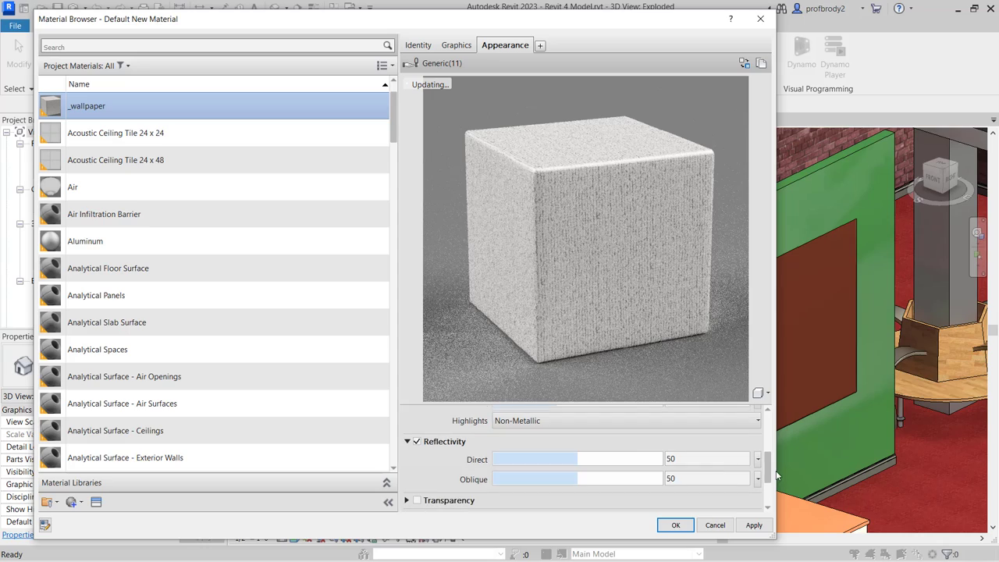
pyautogui.click(418, 441)
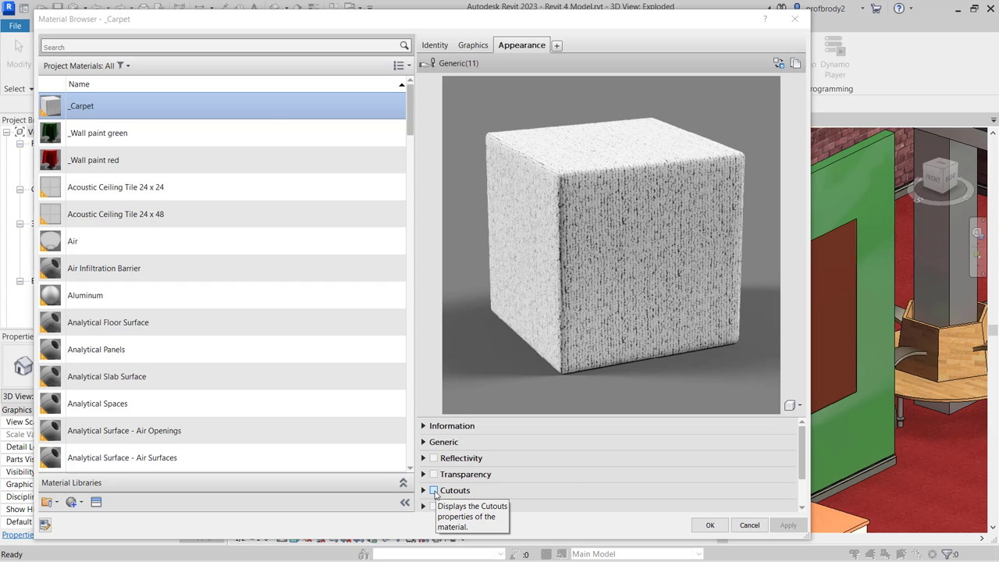
pyautogui.click(435, 492)
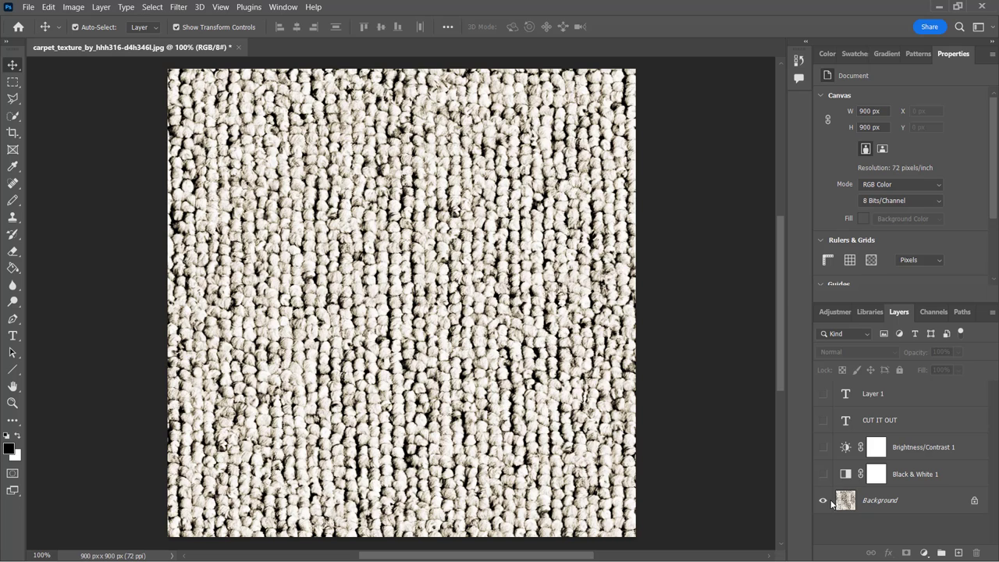
# In Photoshop, toggle the carpet texture's Background, adjustment and CUT IT OUT text layers to compare the map images.
pyautogui.click(823, 501)
pyautogui.click(824, 501)
pyautogui.click(822, 448)
pyautogui.moveTo(821, 448); pyautogui.dragTo(824, 500)
pyautogui.moveTo(821, 401); pyautogui.dragTo(824, 421)
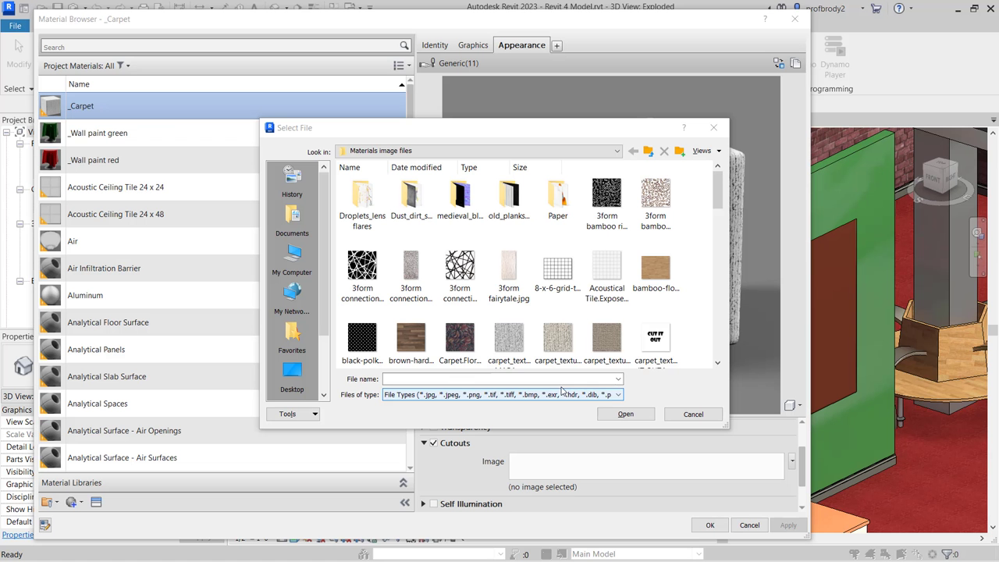
# Load carpet_texture_CUT IT OUT.jpg as the cutout image of _Carpet and set its sample size to 4'-0" by 4'-0".
pyautogui.click(662, 338)
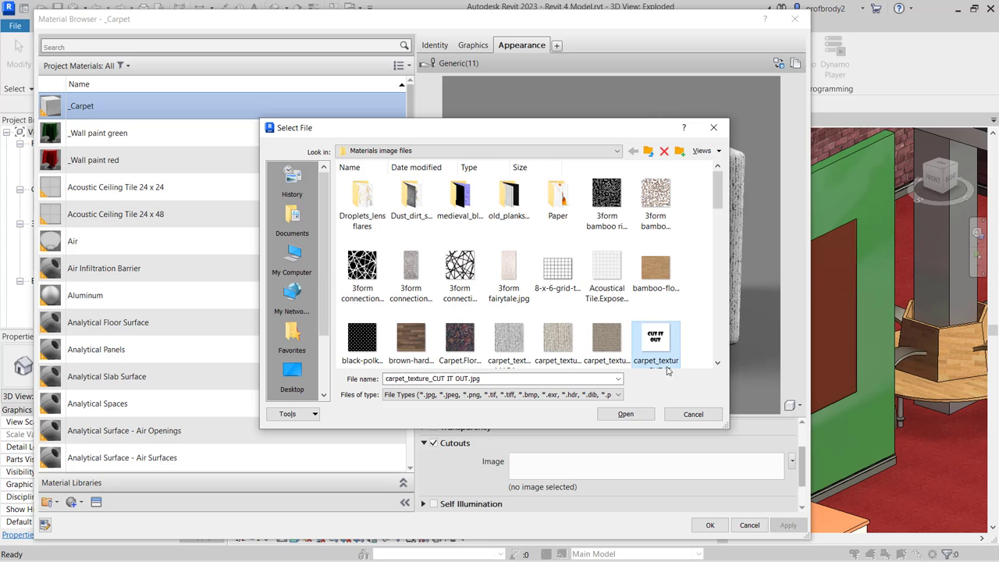
pyautogui.click(625, 414)
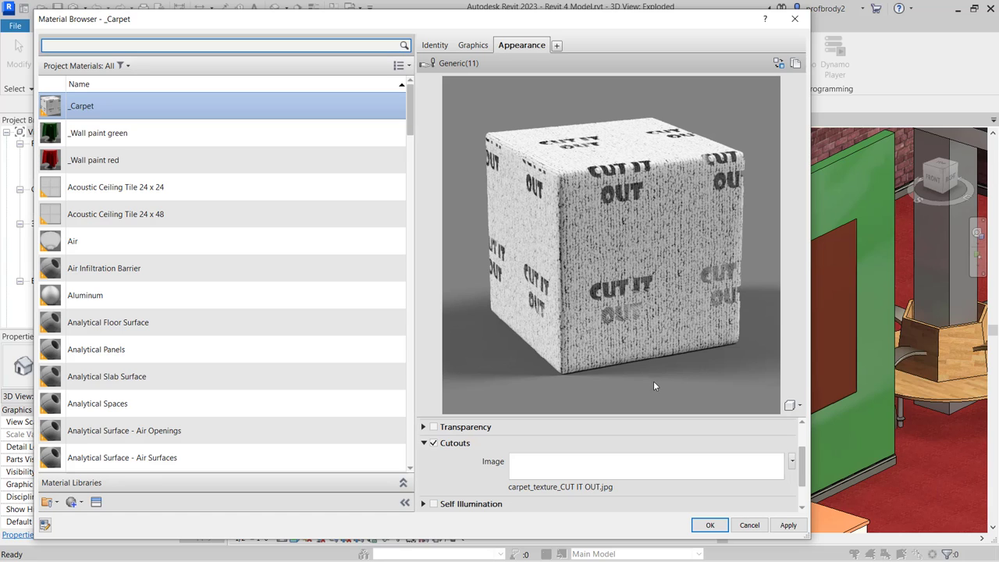
pyautogui.click(583, 468)
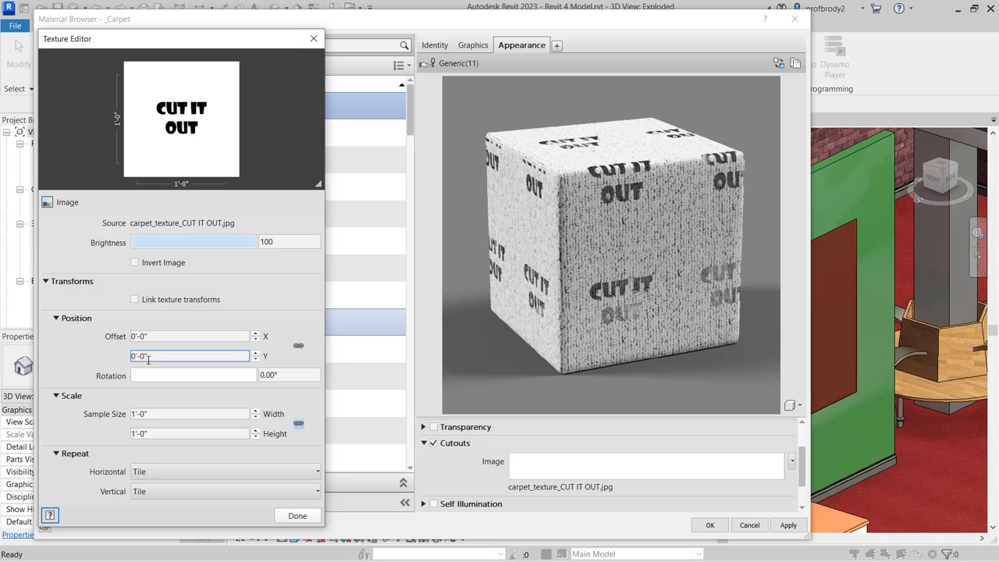
pyautogui.doubleClick(155, 412)
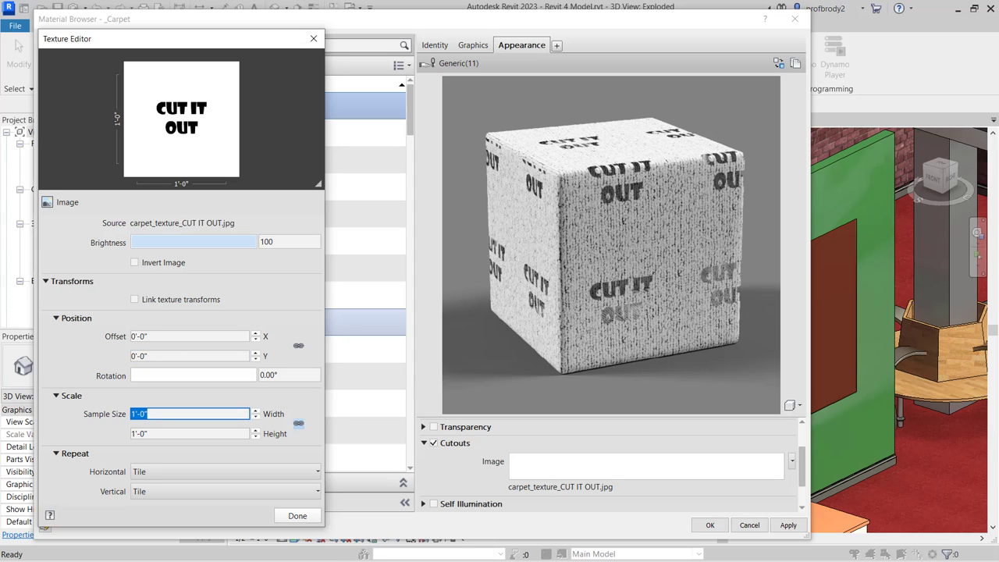
pyautogui.write('4')
pyautogui.press('Tab')
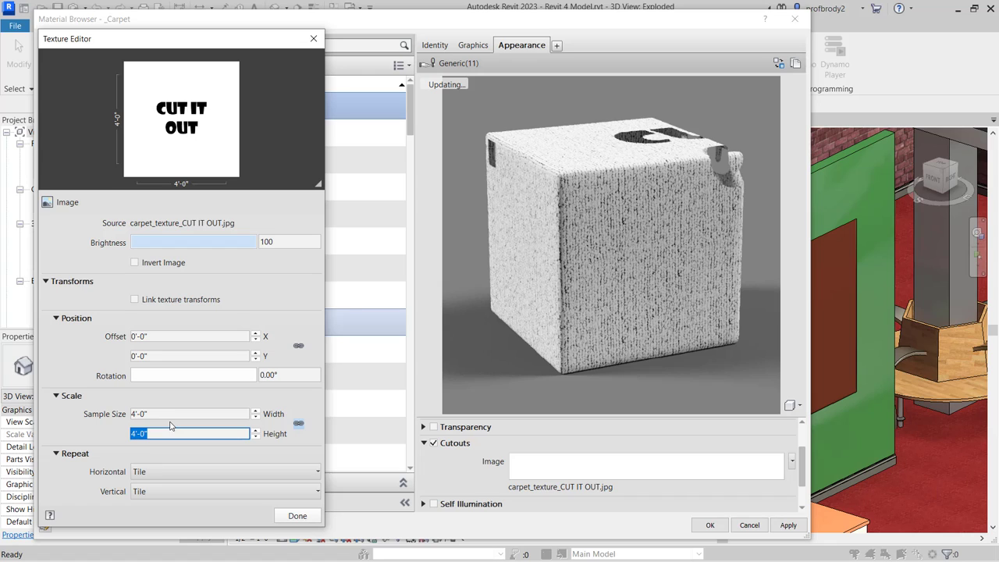
# Offset the cutout image by -0'-9" in both X and Y, and close the Texture Editor.
pyautogui.click(166, 337)
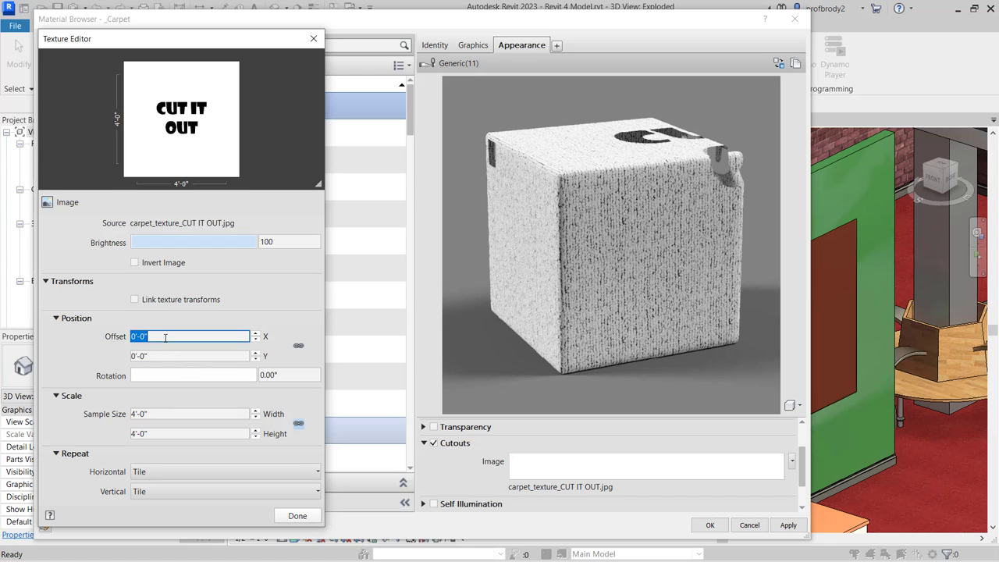
pyautogui.write('-9"')
pyautogui.click(158, 351)
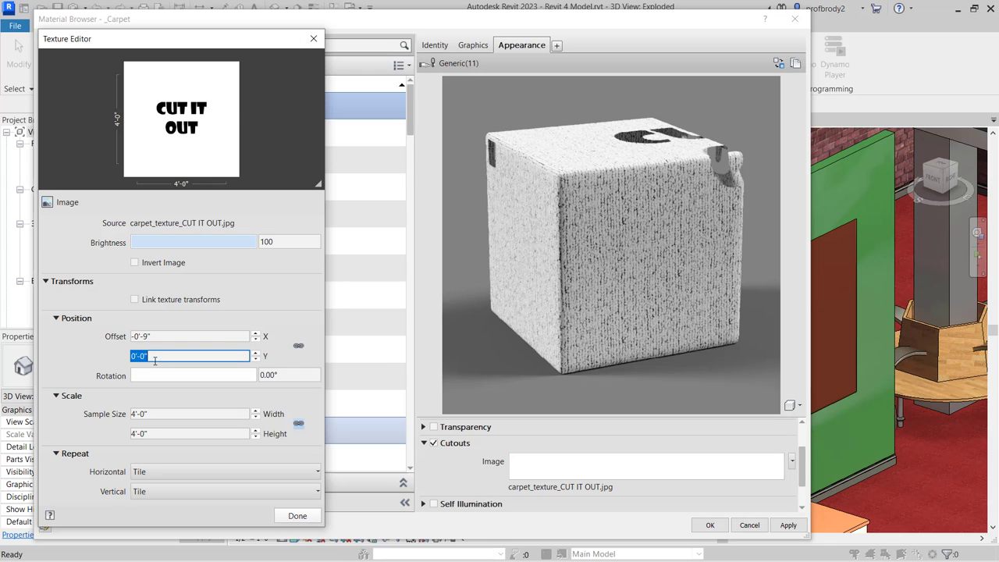
pyautogui.write('-')
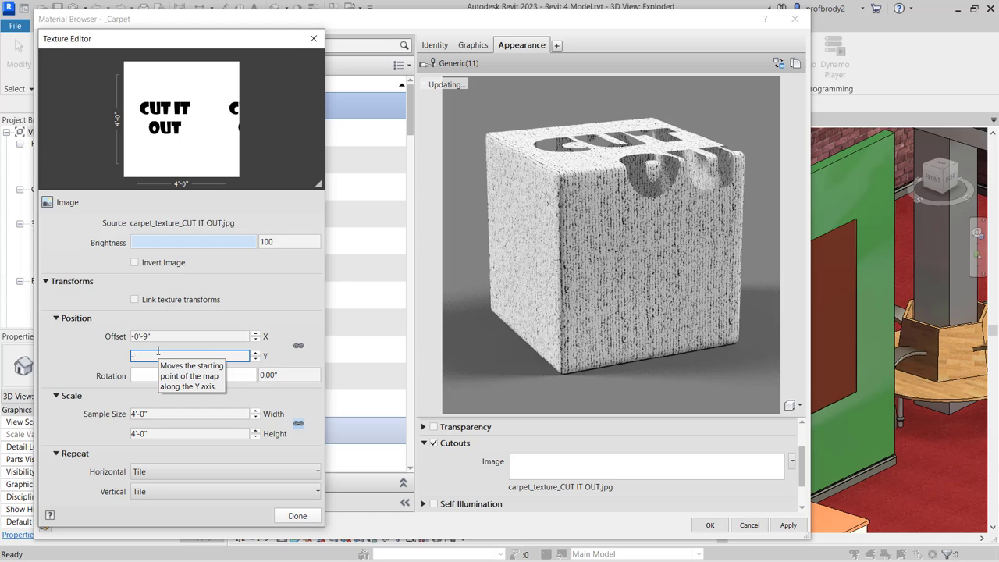
pyautogui.write('9"')
pyautogui.press('Return')
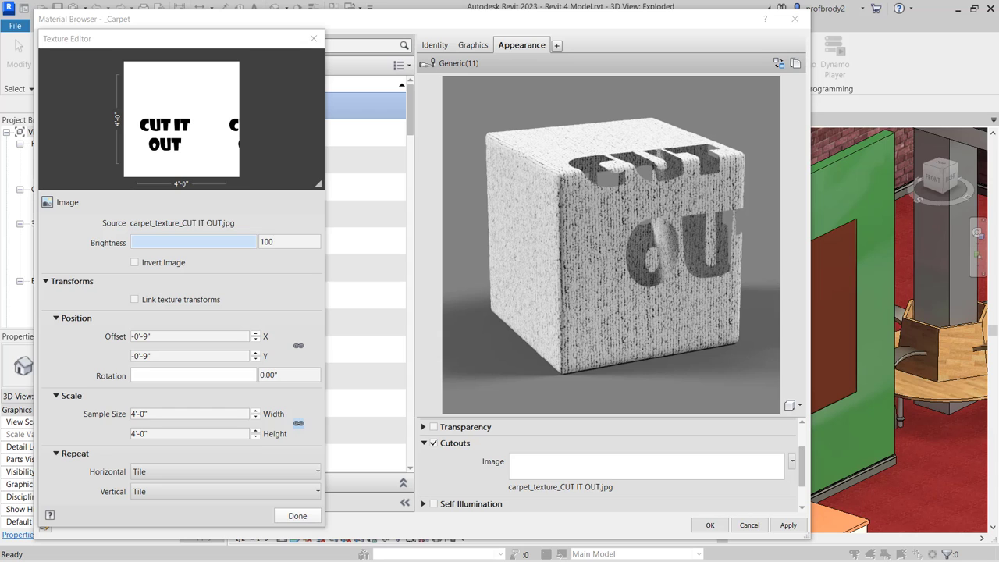
pyautogui.click(314, 38)
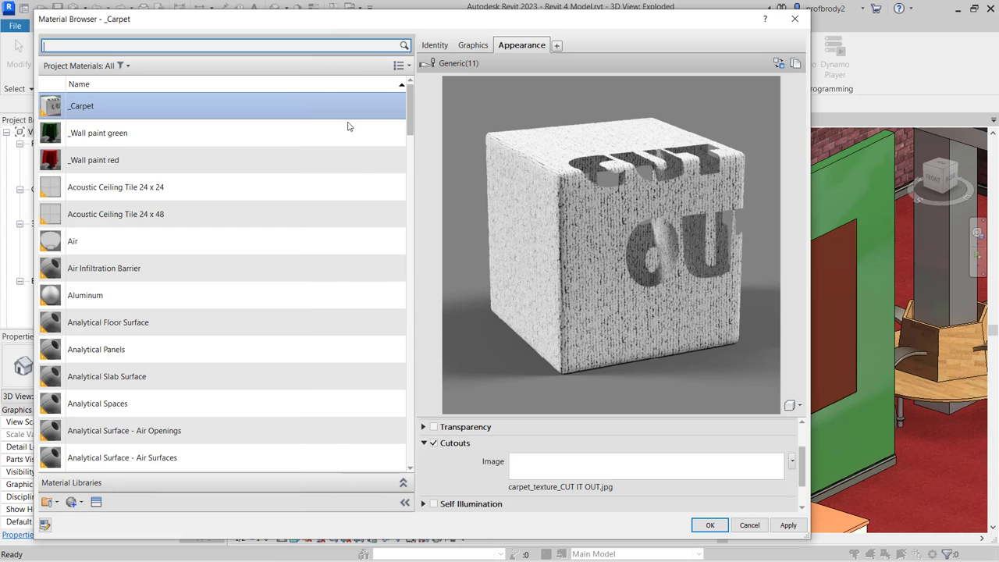
# Turn off Cutouts for _Carpet and enable Bump with carpet_texture_BUMP MAP.jpg as its image.
pyautogui.click(434, 442)
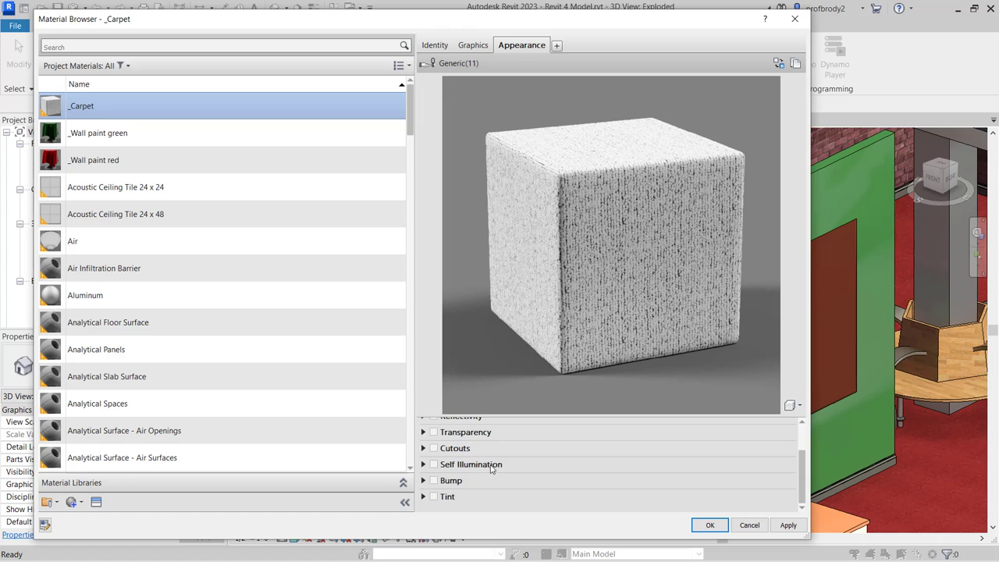
pyautogui.click(435, 482)
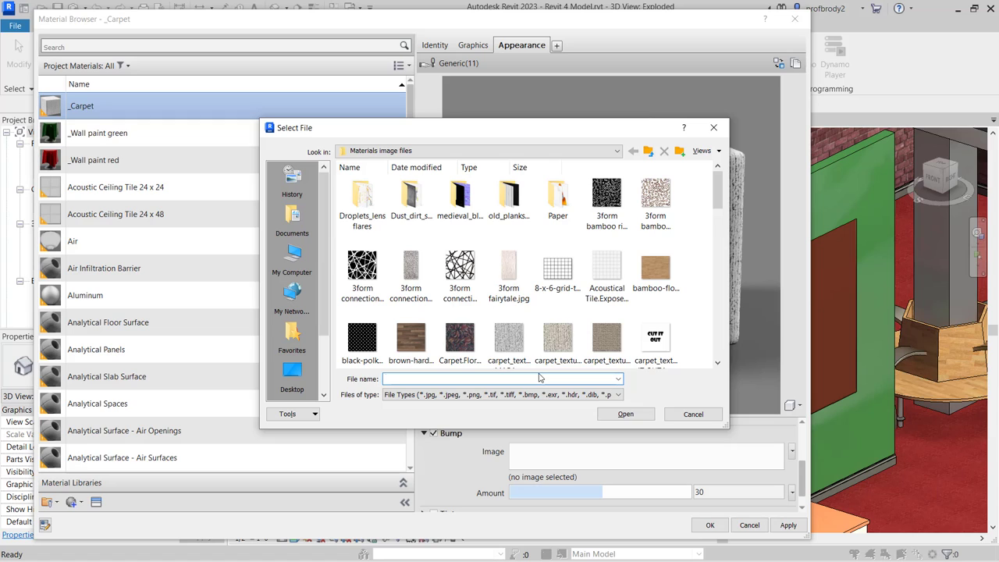
pyautogui.click(509, 341)
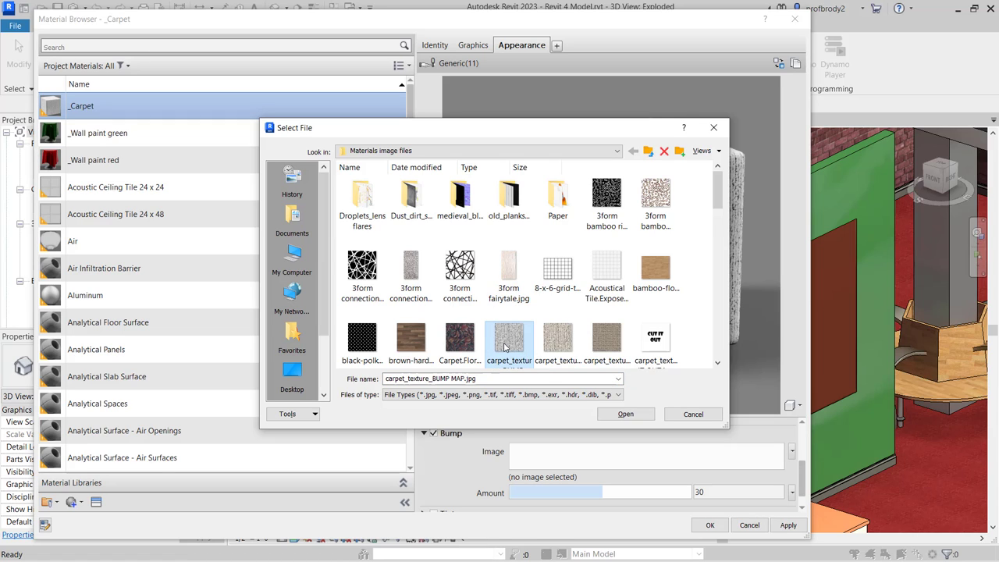
pyautogui.click(711, 153)
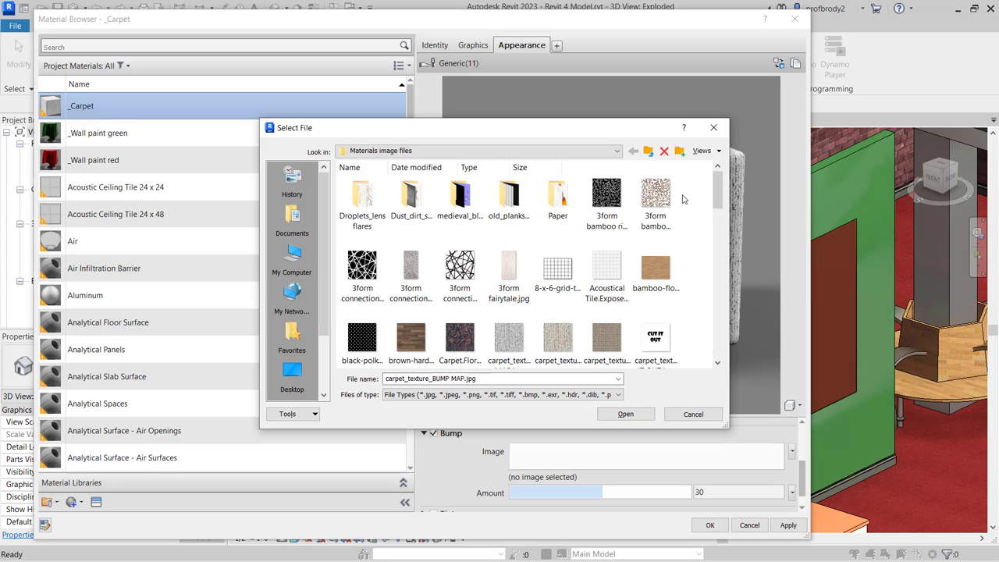
pyautogui.click(708, 151)
pyautogui.click(713, 163)
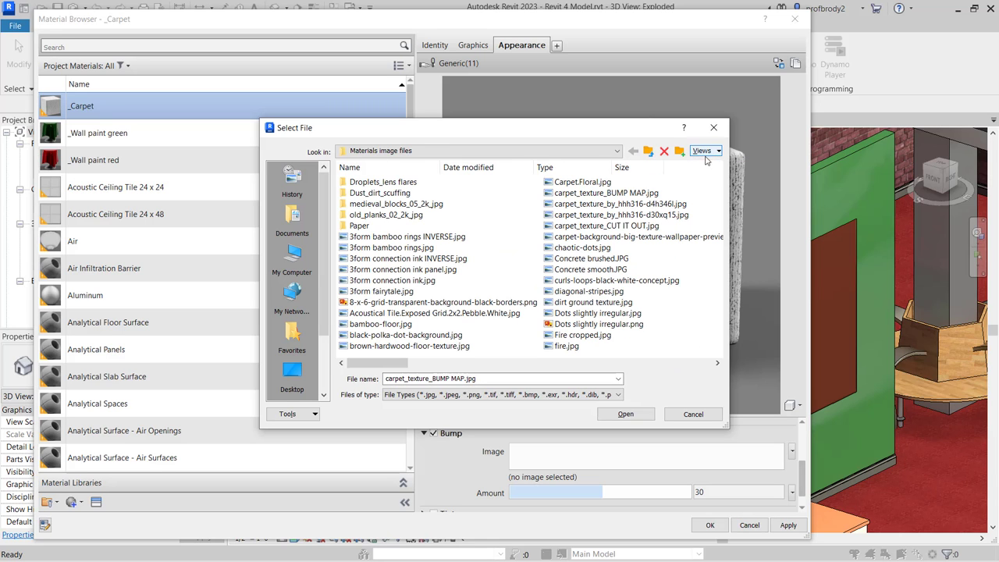
pyautogui.click(706, 153)
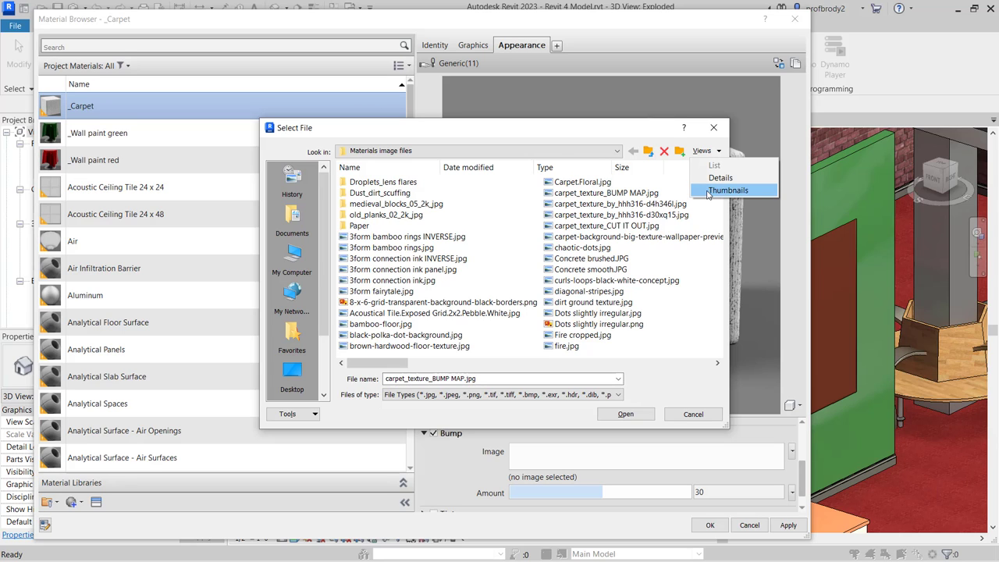
pyautogui.click(726, 191)
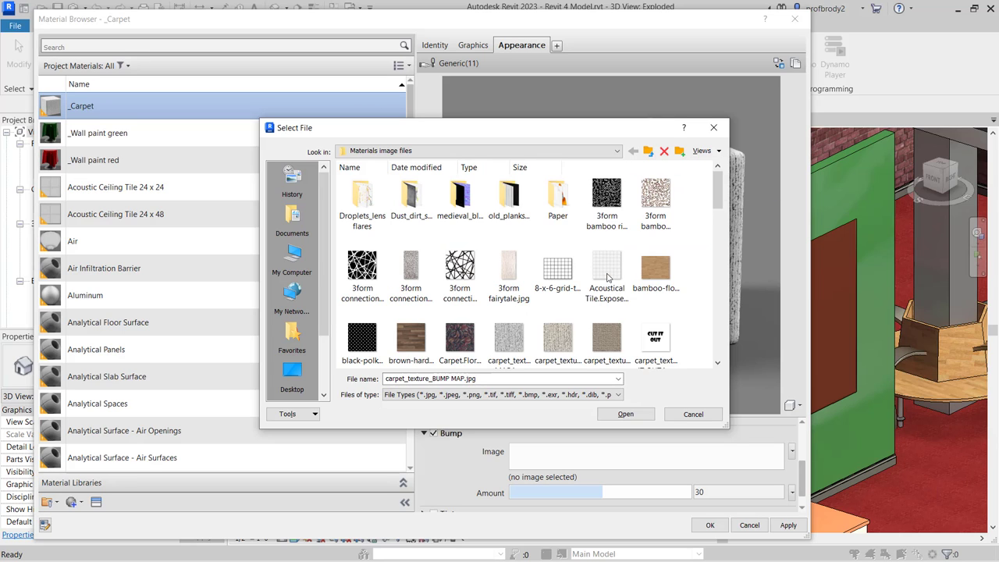
pyautogui.click(635, 413)
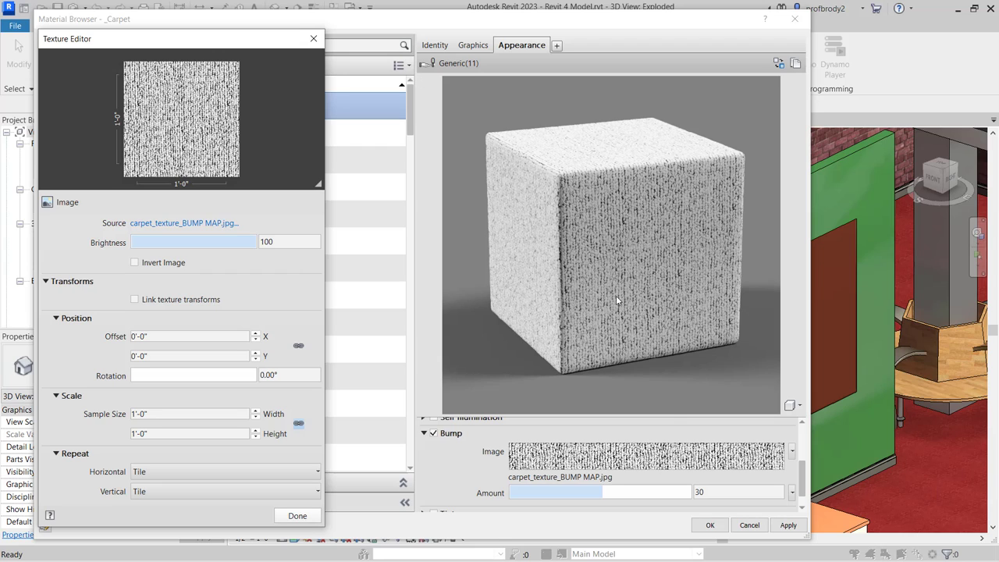
# Render the _Carpet preview in Production Quality.
pyautogui.click(798, 407)
pyautogui.moveTo(797, 459)
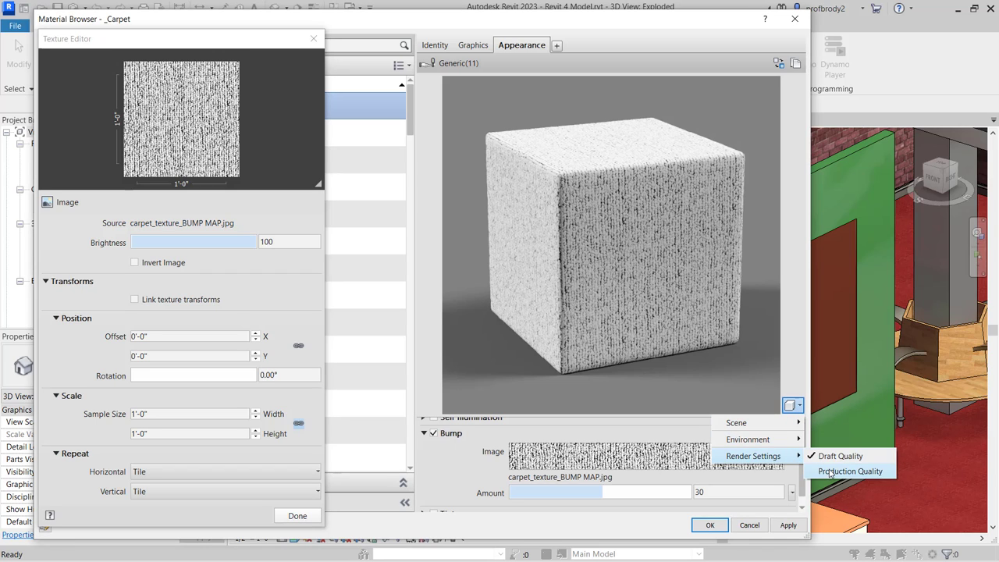
pyautogui.click(830, 471)
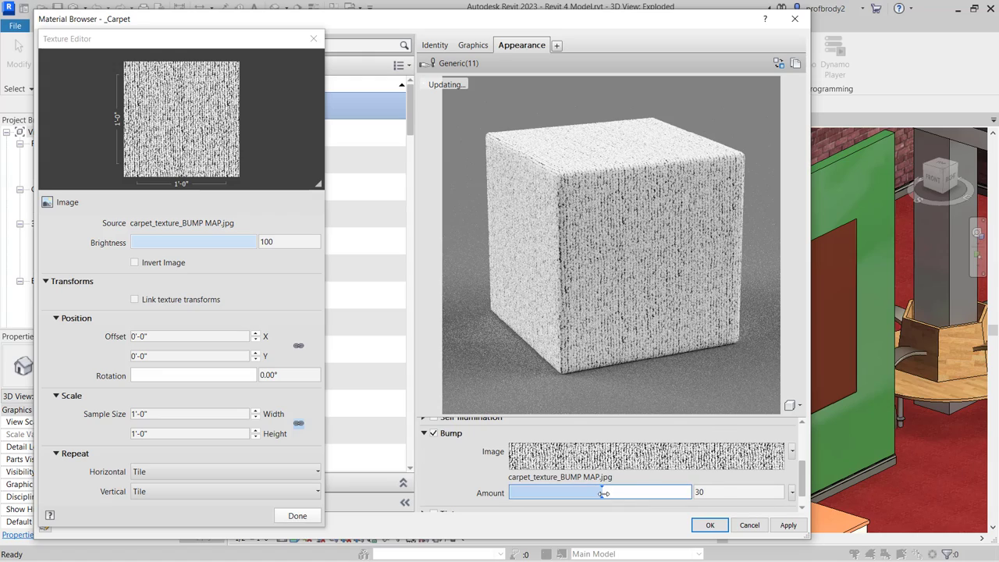
# Try a Bump amount of 925 for _Carpet, set it to -907, and apply the material changes.
pyautogui.moveTo(603, 493); pyautogui.dragTo(682, 493)
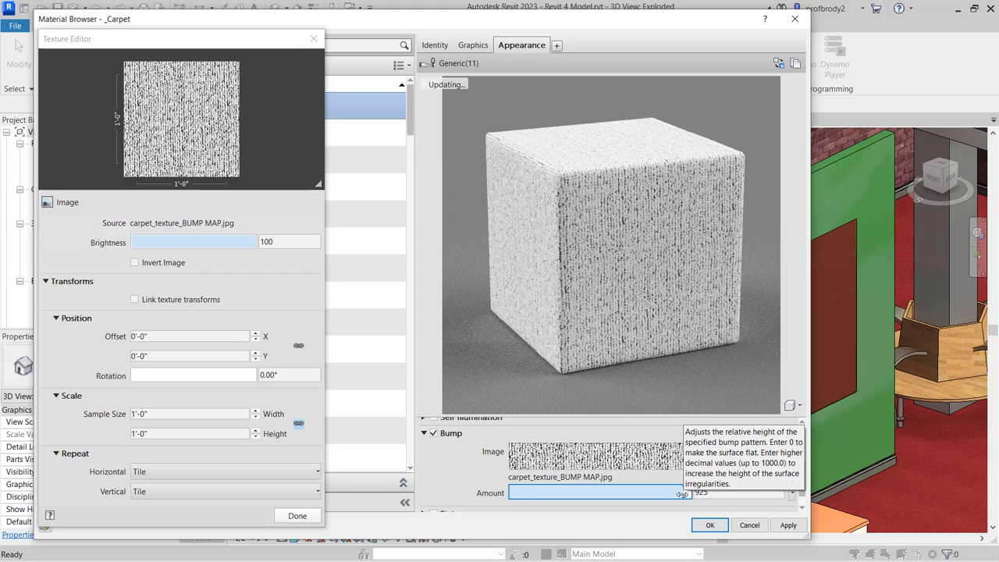
pyautogui.moveTo(681, 493); pyautogui.dragTo(518, 493)
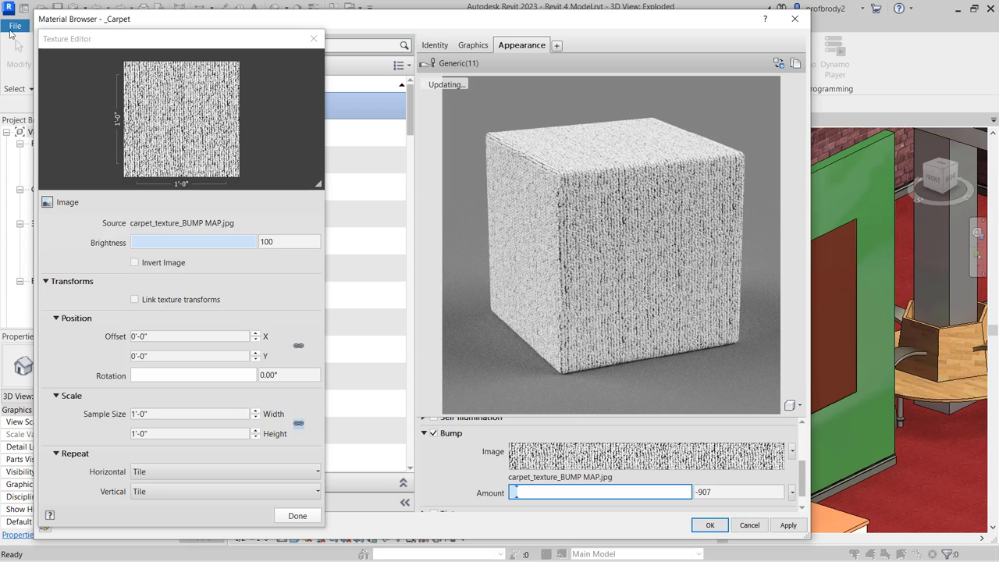
pyautogui.click(787, 525)
pyautogui.click(710, 524)
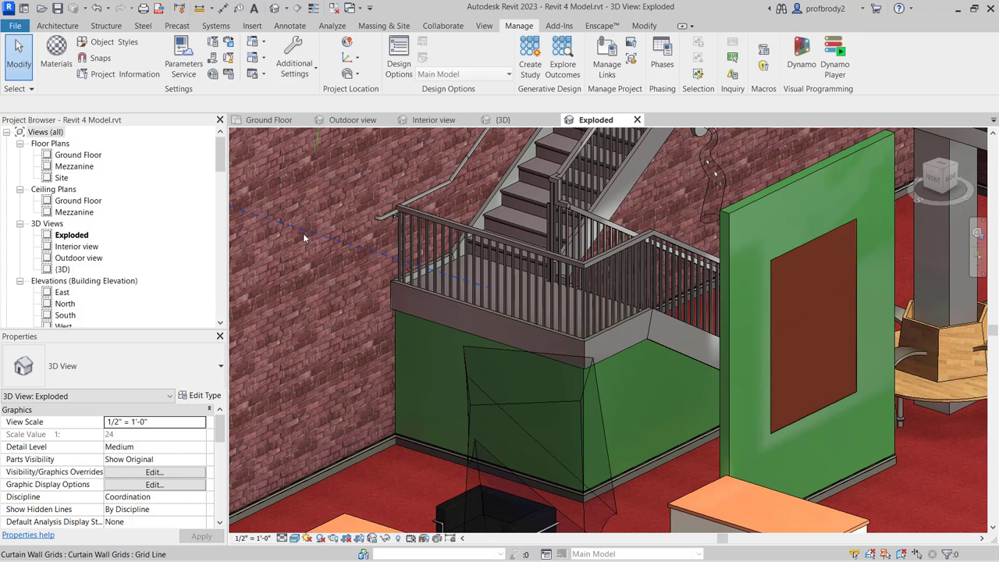
# Paint the room's floor with the _Carpet material.
pyautogui.press('p')
pyautogui.press('t')
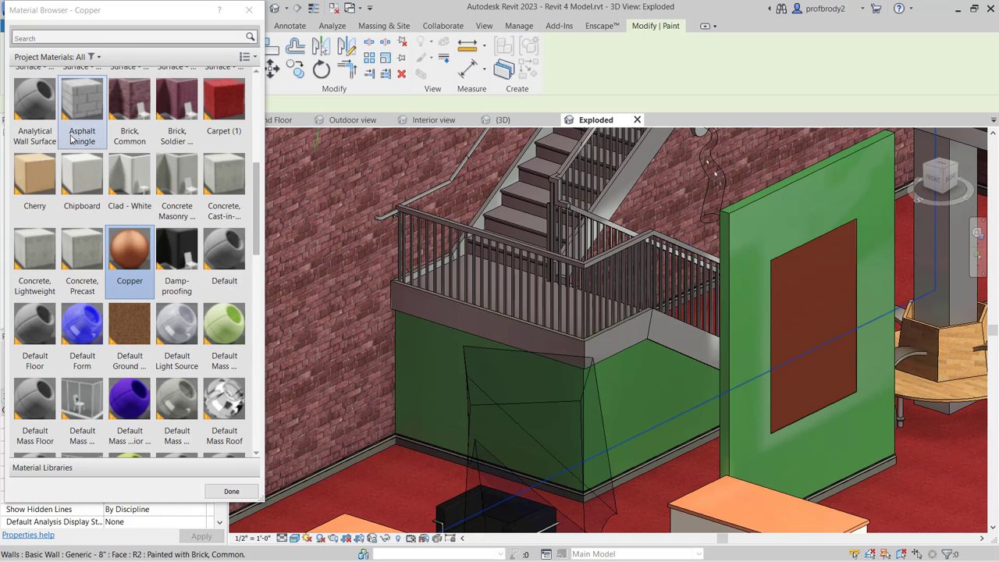
pyautogui.scroll(6, 96, 163)
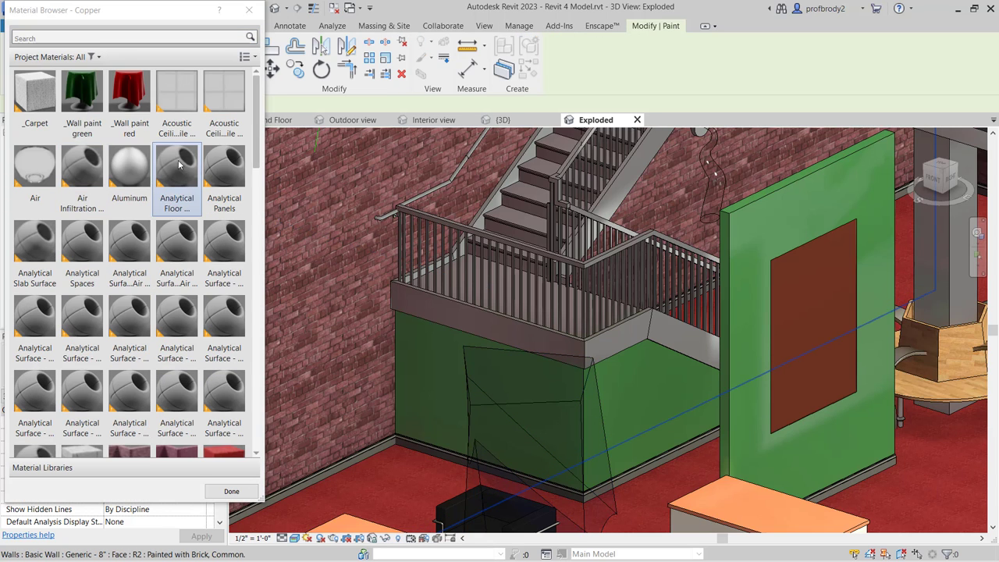
pyautogui.click(35, 111)
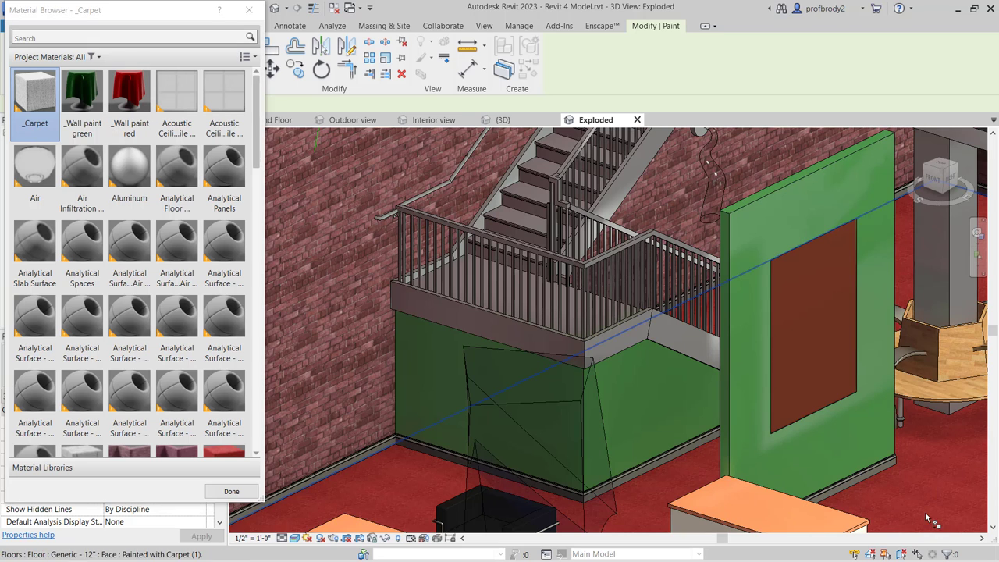
pyautogui.click(389, 488)
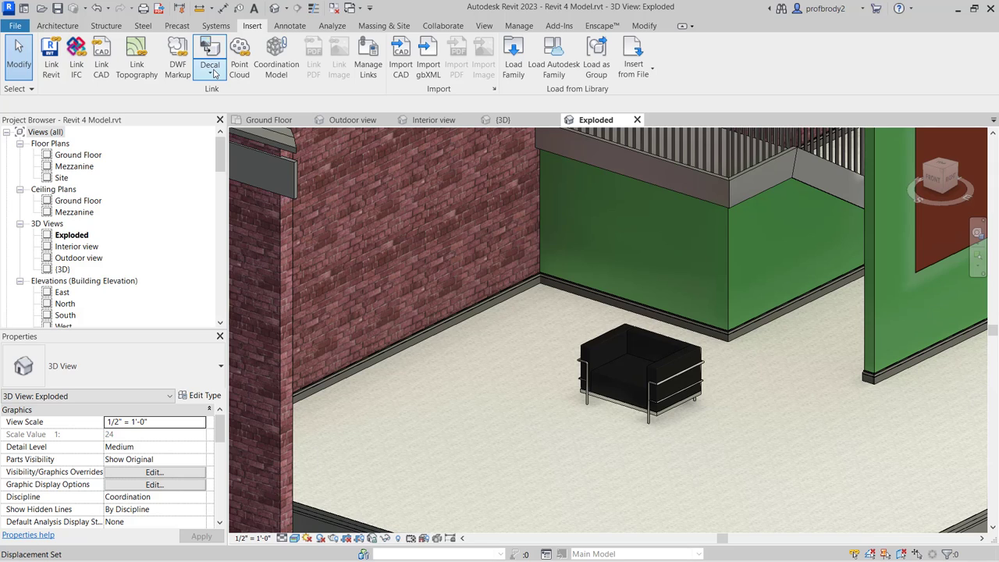
# Create a decal type named Painting with alphonse-mucha-vintage-art.jpg as its source image.
pyautogui.click(213, 74)
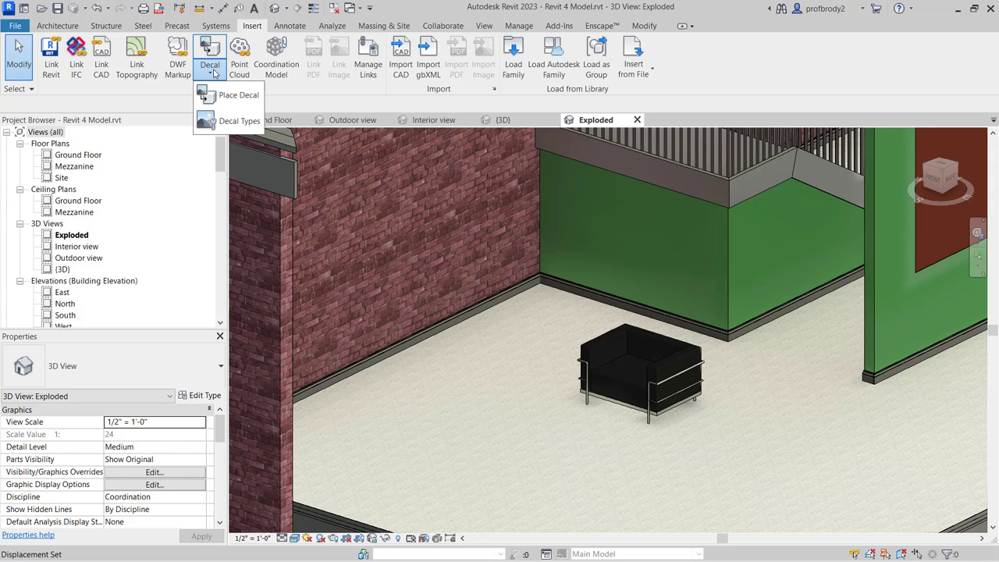
pyautogui.click(225, 121)
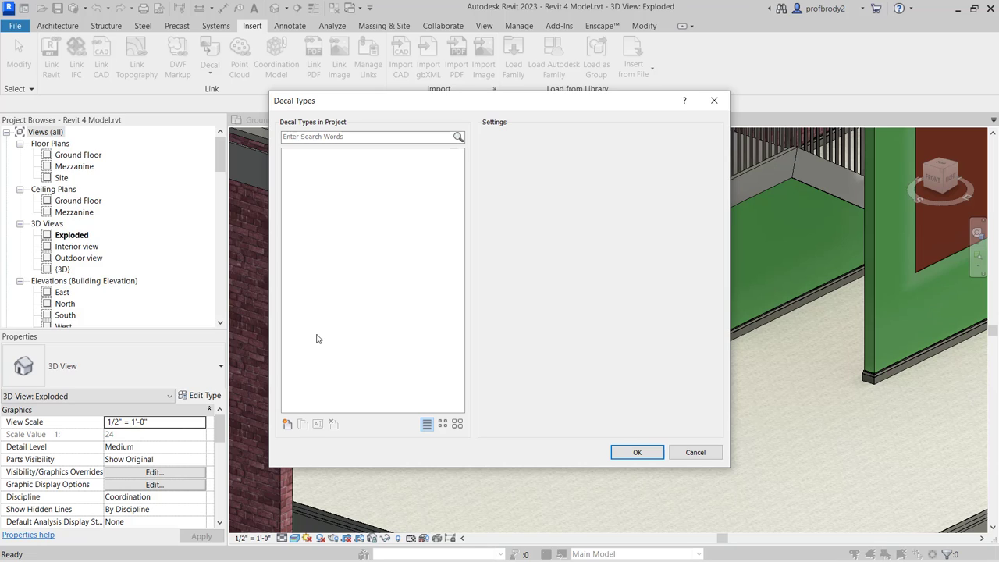
pyautogui.click(287, 425)
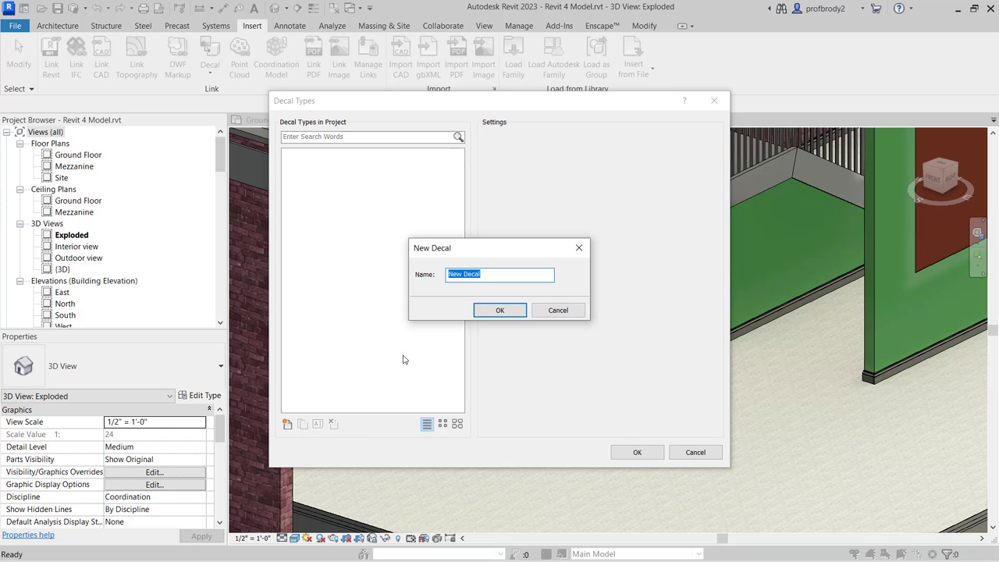
pyautogui.write('Painting')
pyautogui.press('Return')
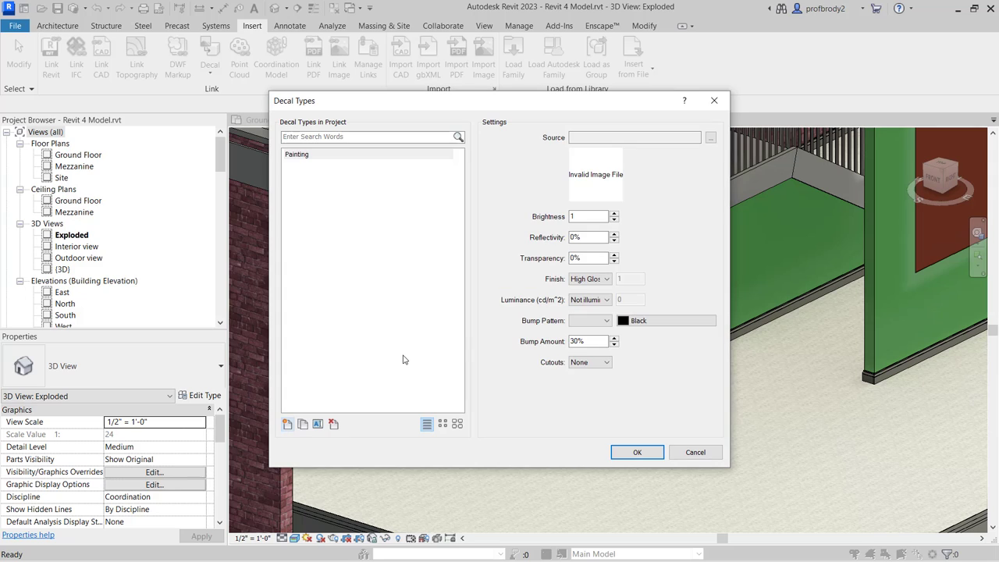
pyautogui.click(710, 138)
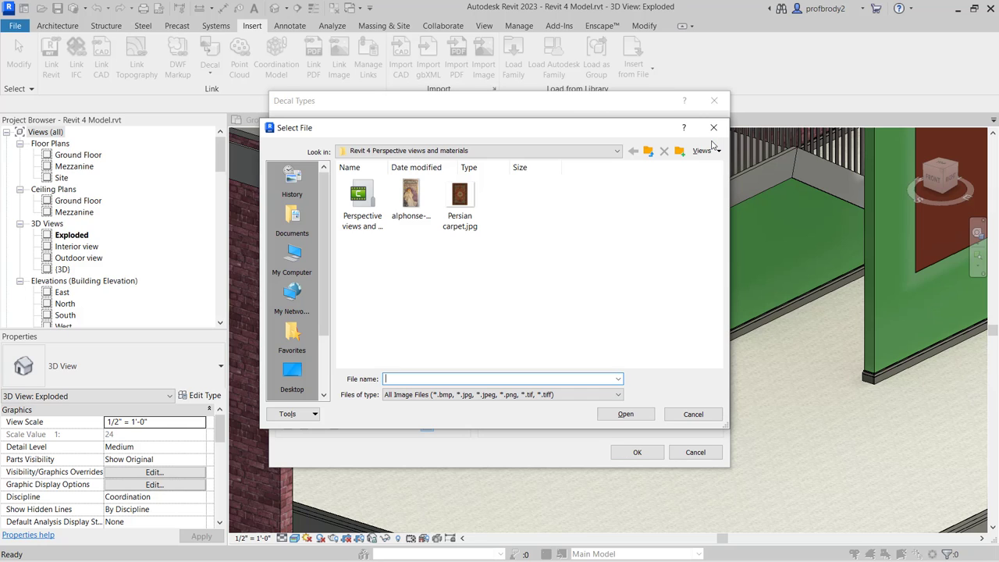
pyautogui.click(420, 205)
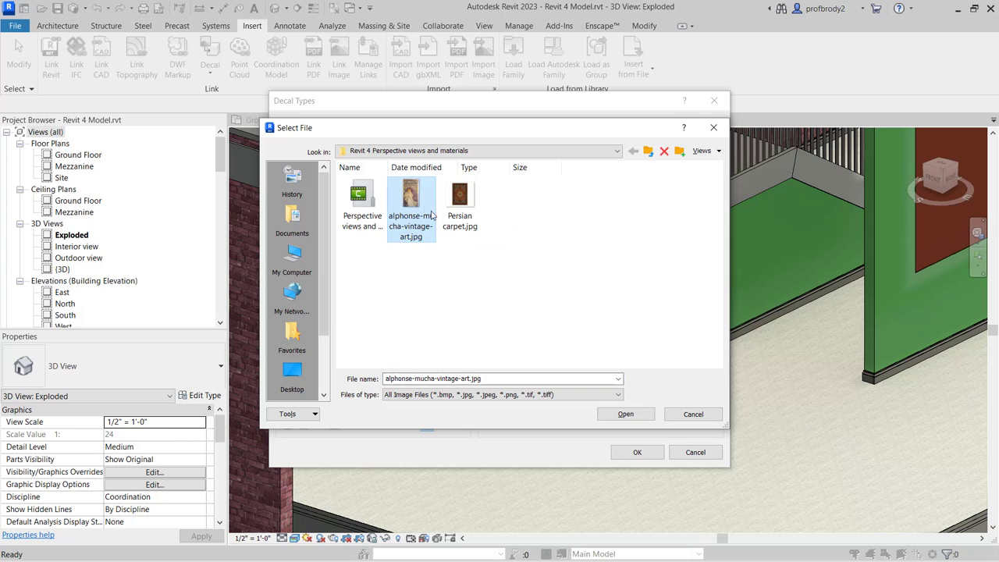
pyautogui.click(628, 416)
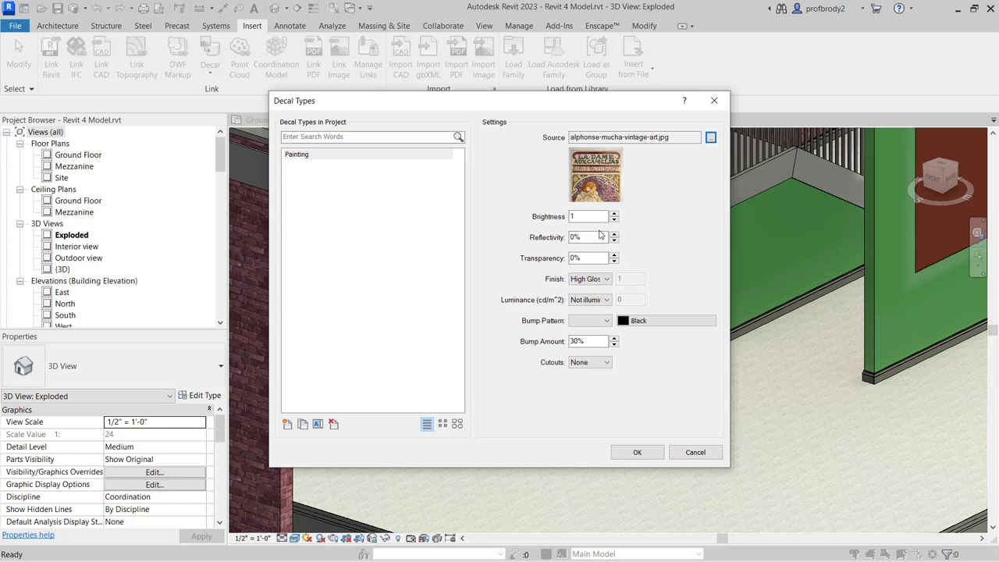
# Review the finish and luminance options of the Painting decal type, and accept its current settings.
pyautogui.click(608, 281)
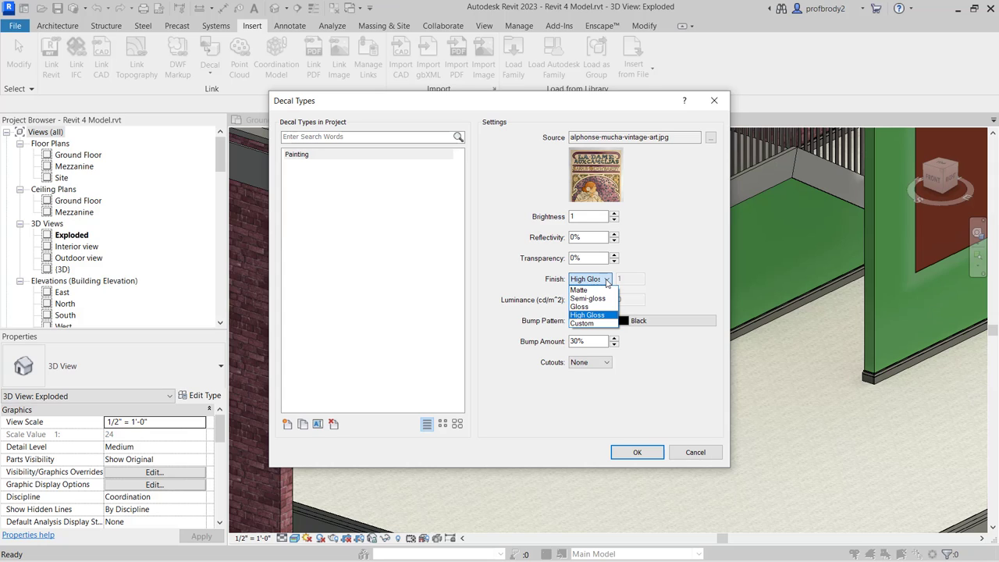
pyautogui.click(669, 277)
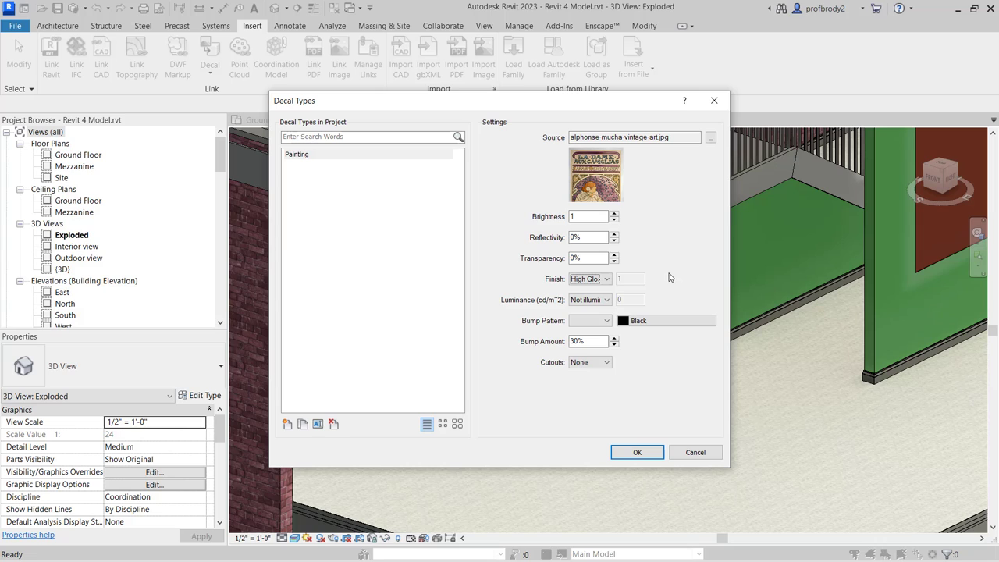
pyautogui.click(605, 301)
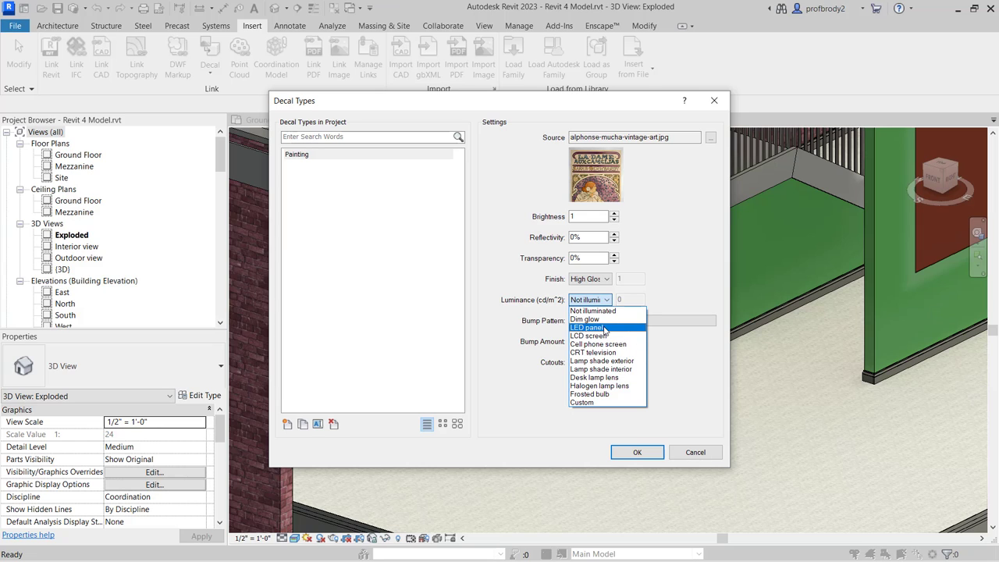
pyautogui.click(696, 301)
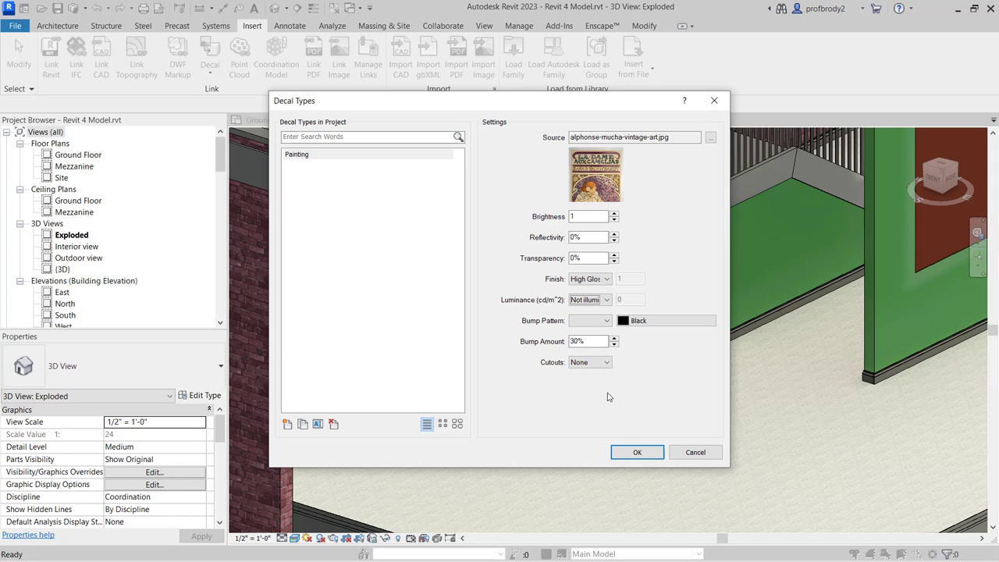
pyautogui.click(636, 453)
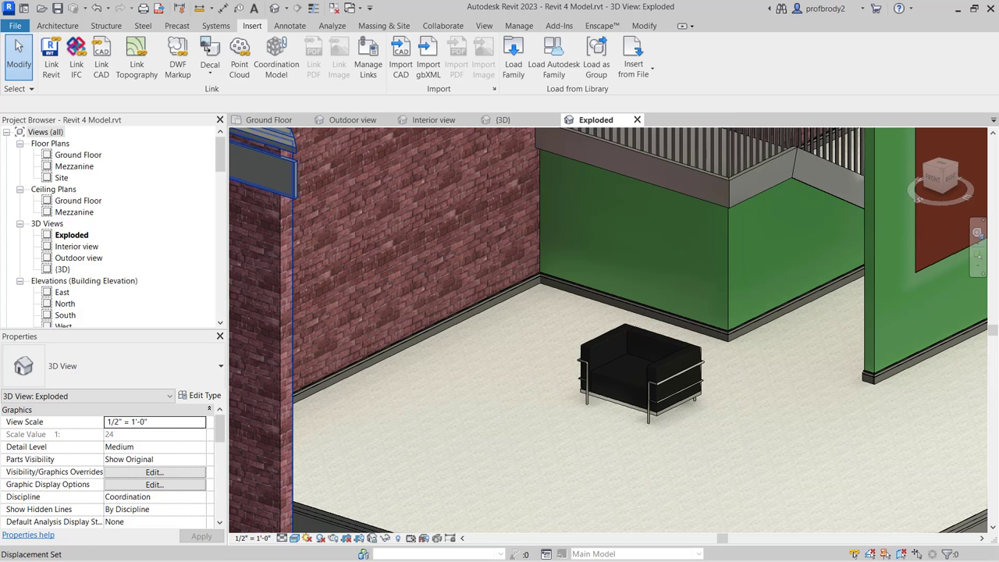
# Place the Painting decal on the brick wall behind the armchair and end the placement.
pyautogui.click(214, 62)
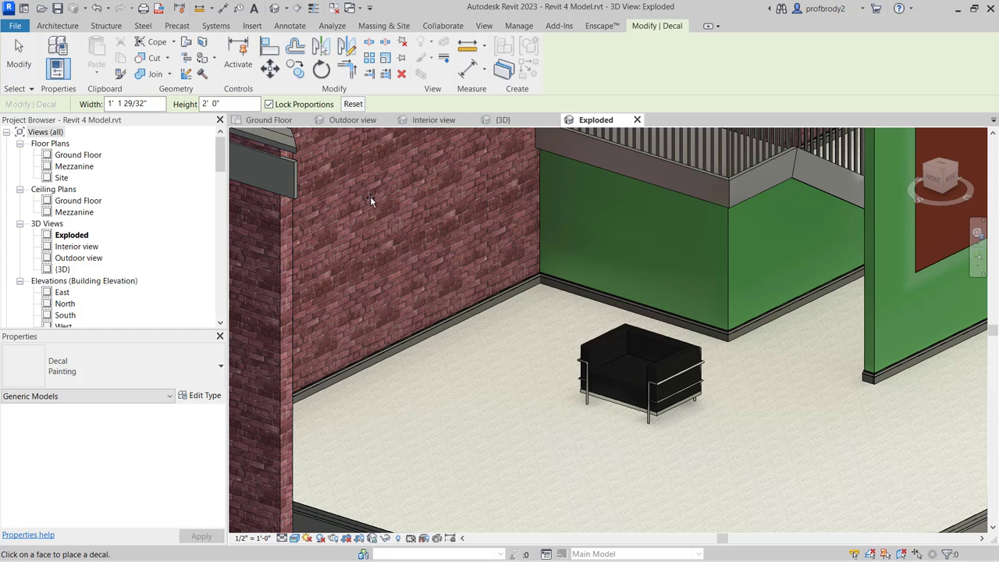
pyautogui.click(410, 257)
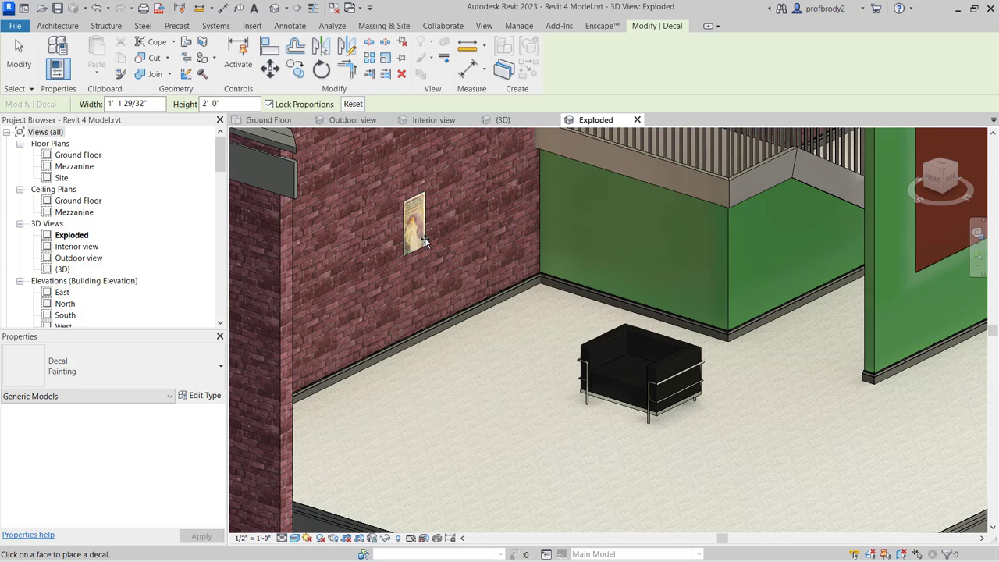
pyautogui.scroll(3, 424, 242)
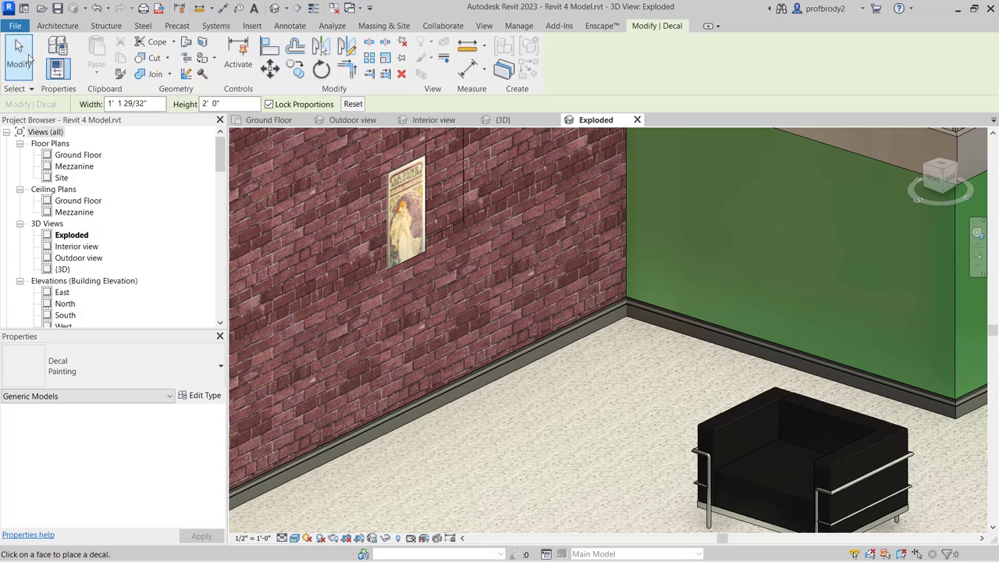
pyautogui.click(28, 59)
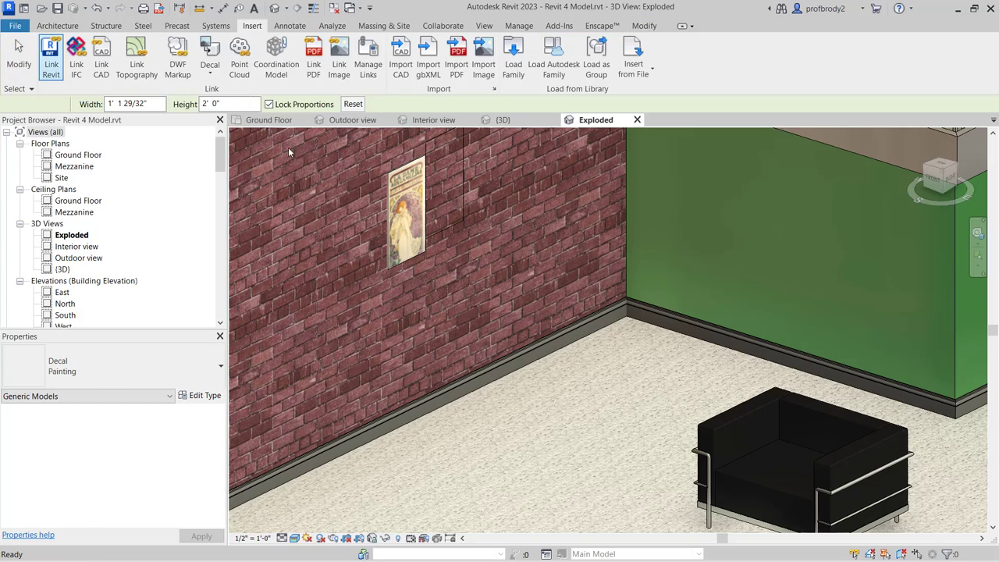
# Enlarge the Painting decal on the brick wall from its upper and lower corners, keeping proportions locked.
pyautogui.click(396, 196)
pyautogui.scroll(6, 397, 197)
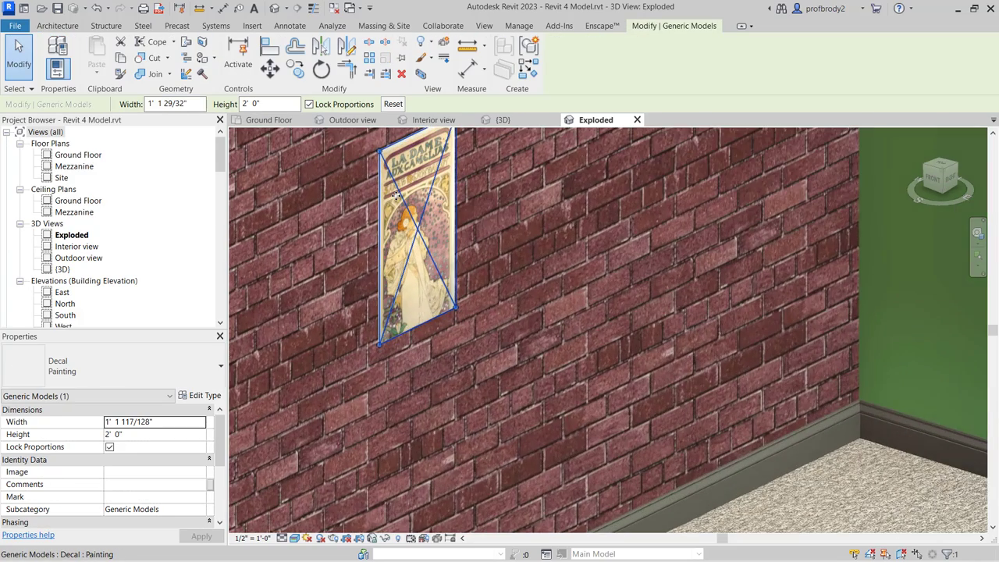
pyautogui.scroll(-8, 396, 200)
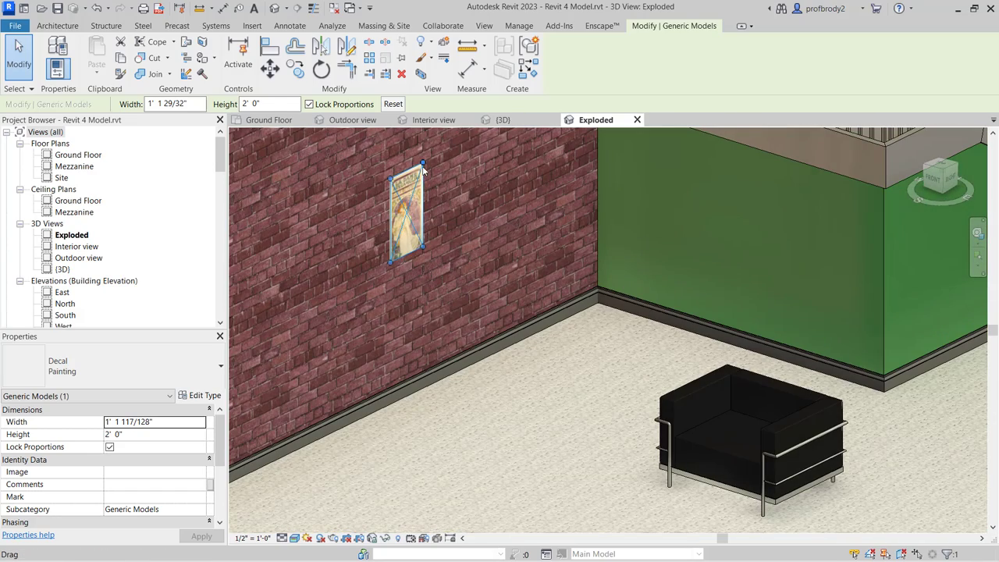
pyautogui.moveTo(413, 196); pyautogui.dragTo(455, 135)
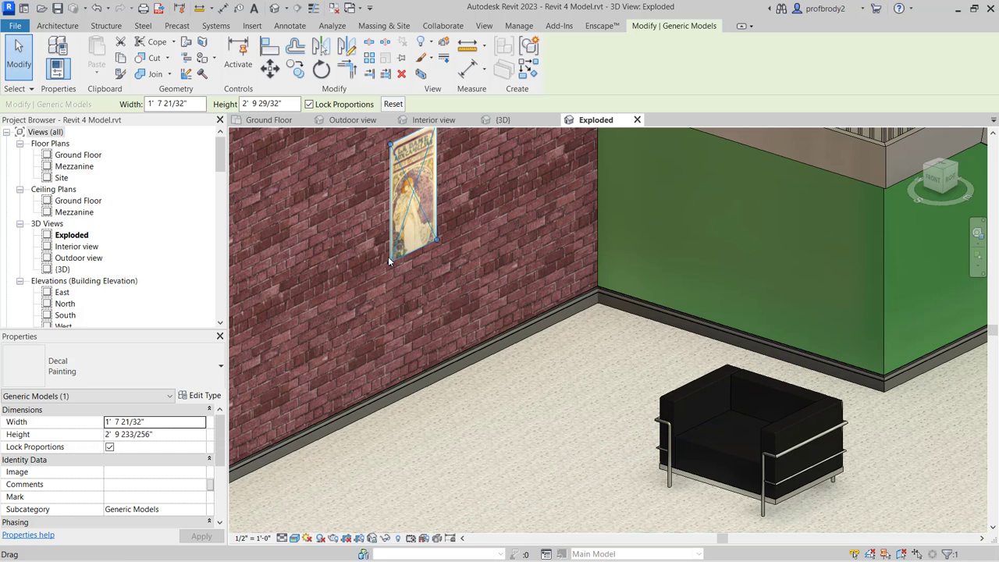
pyautogui.moveTo(389, 261); pyautogui.dragTo(373, 315)
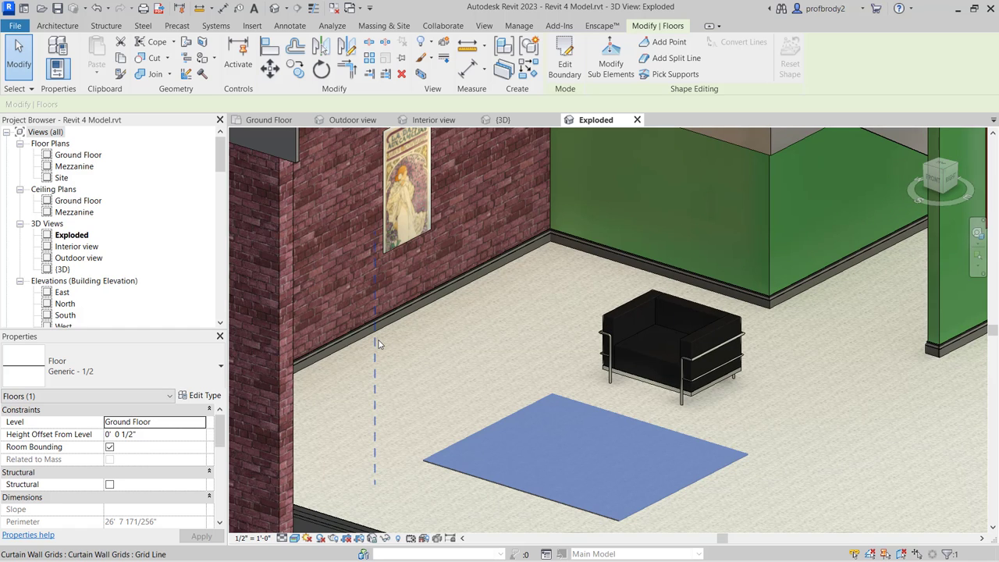
# Turn on shadows in the Exploded 3D view and save the project.
pyautogui.scroll(3, 414, 328)
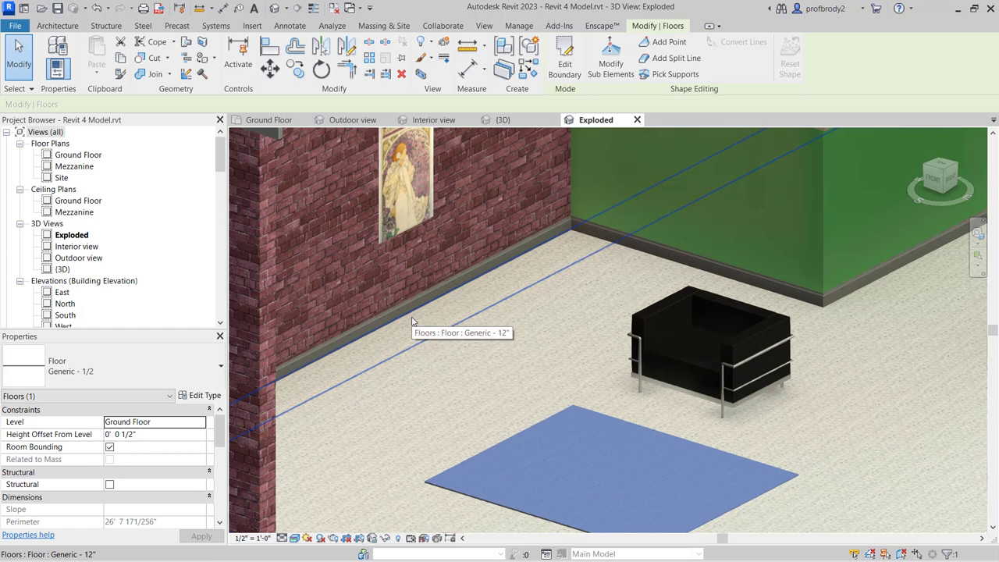
pyautogui.scroll(-1, 449, 290)
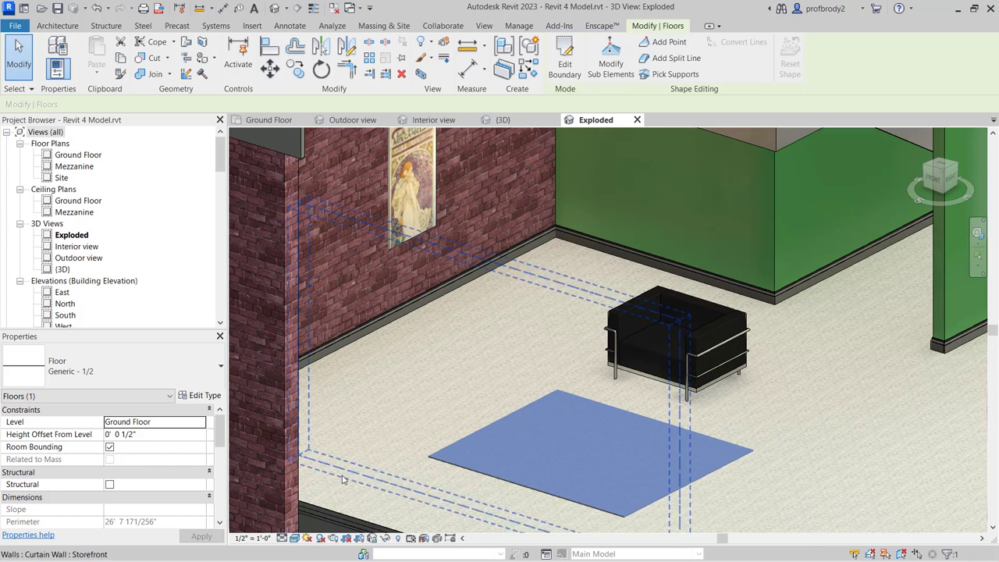
pyautogui.click(319, 537)
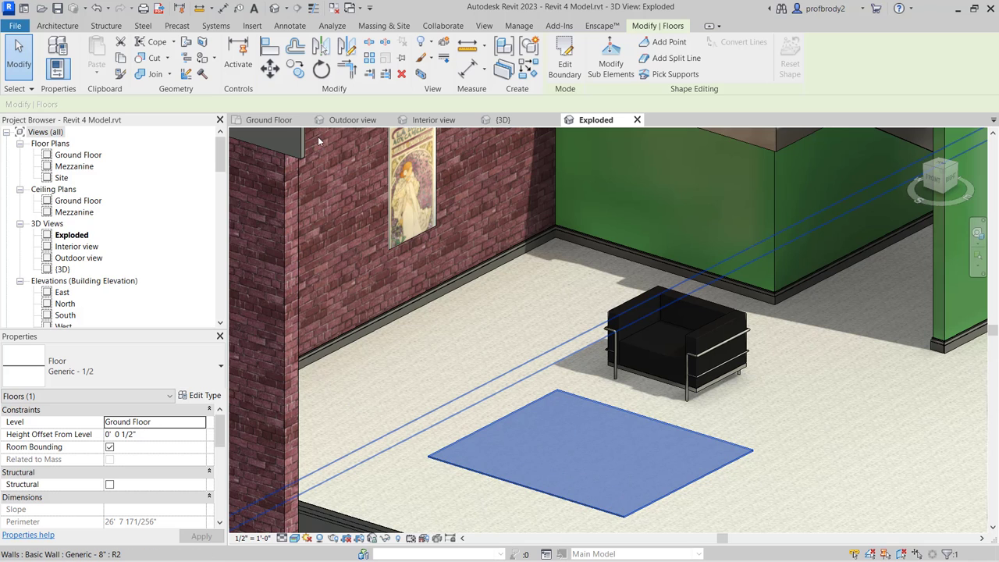
pyautogui.click(252, 26)
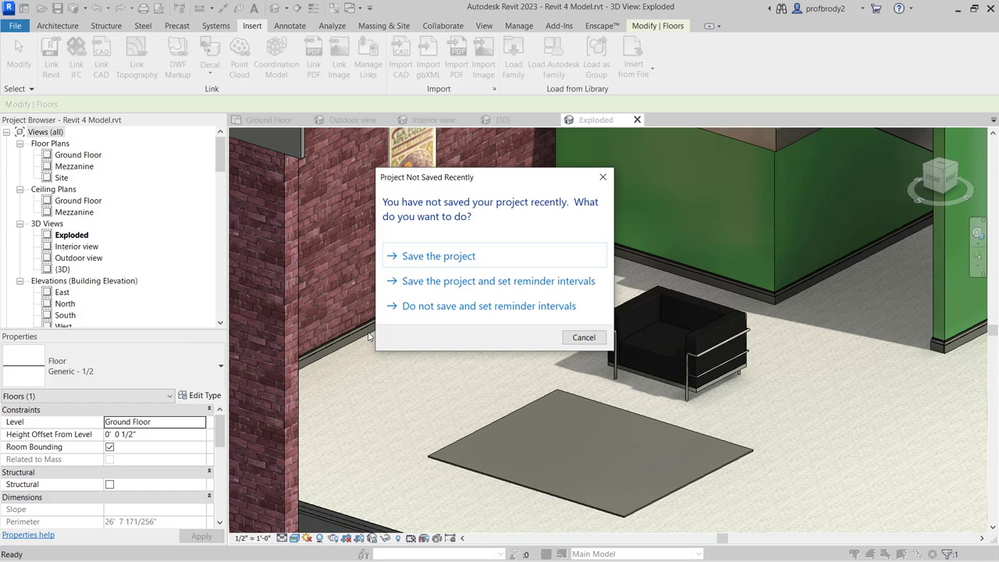
pyautogui.click(405, 258)
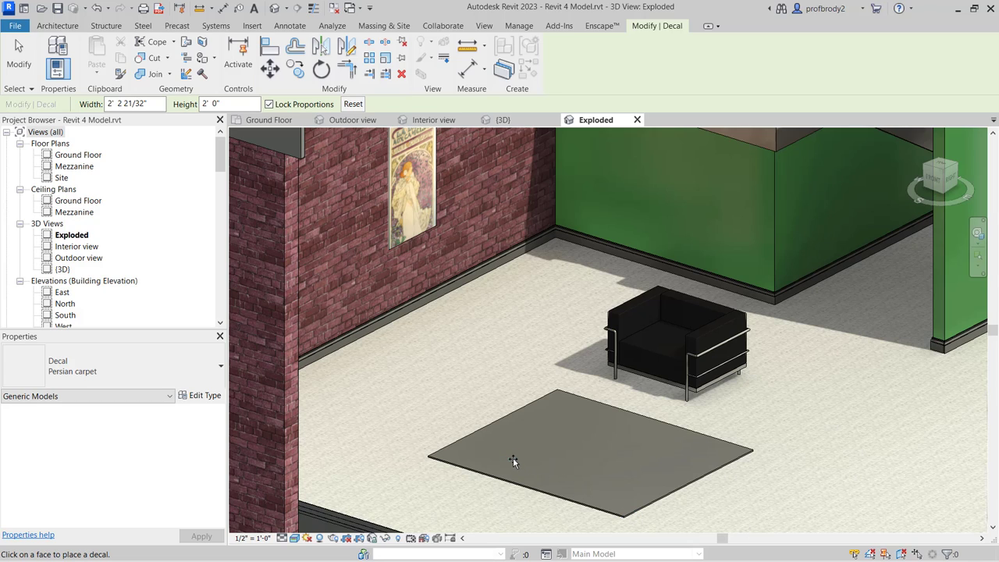
# Place the Persian carpet decal on the thin floor slab in front of the armchair.
pyautogui.click(562, 456)
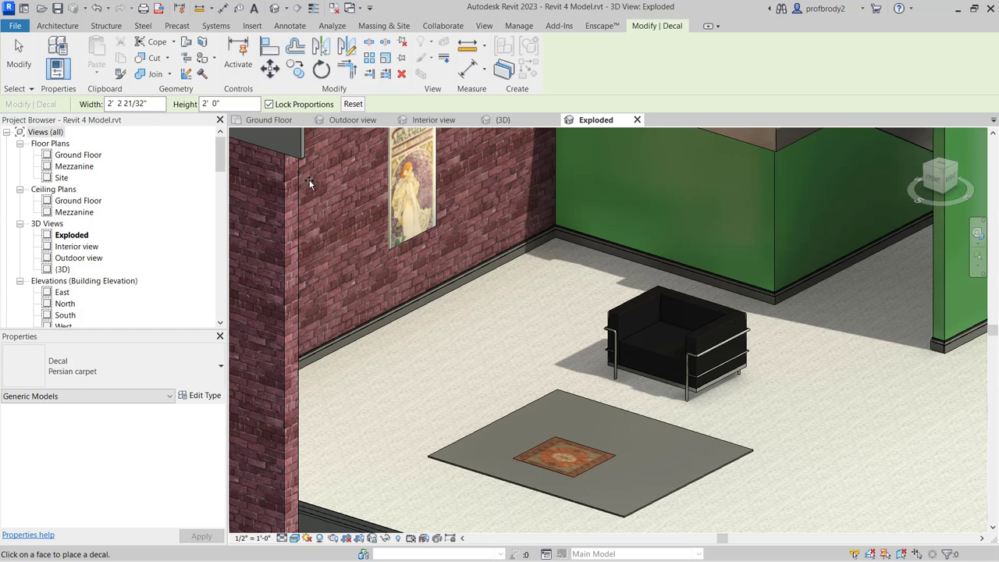
pyautogui.press('Escape')
pyautogui.press('Escape')
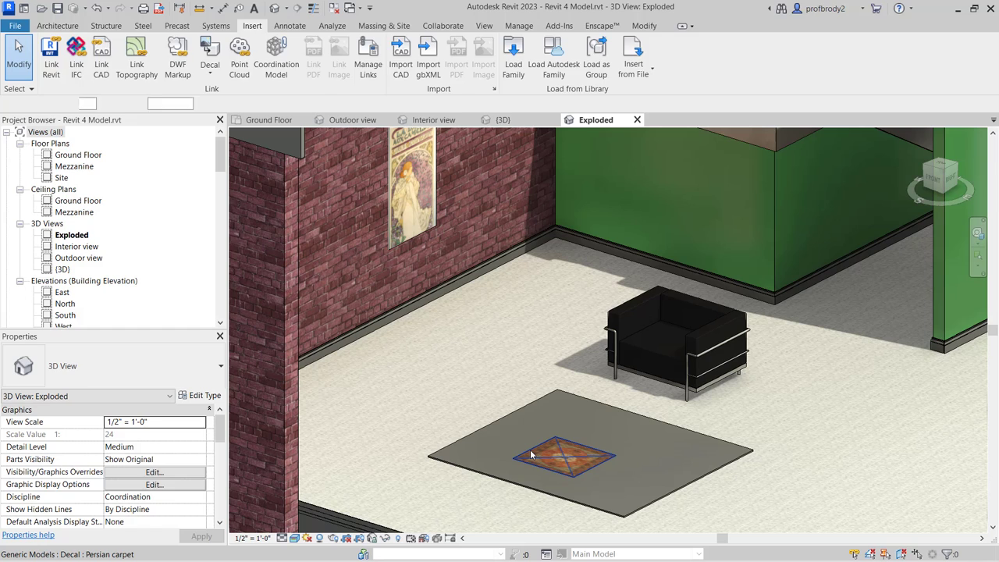
# Stretch the Persian carpet decal over the thin floor slab to about 6'-11 7/8" by 6'-3 15/32", keeping proportions locked.
pyautogui.click(531, 454)
pyautogui.moveTo(512, 460); pyautogui.dragTo(415, 464)
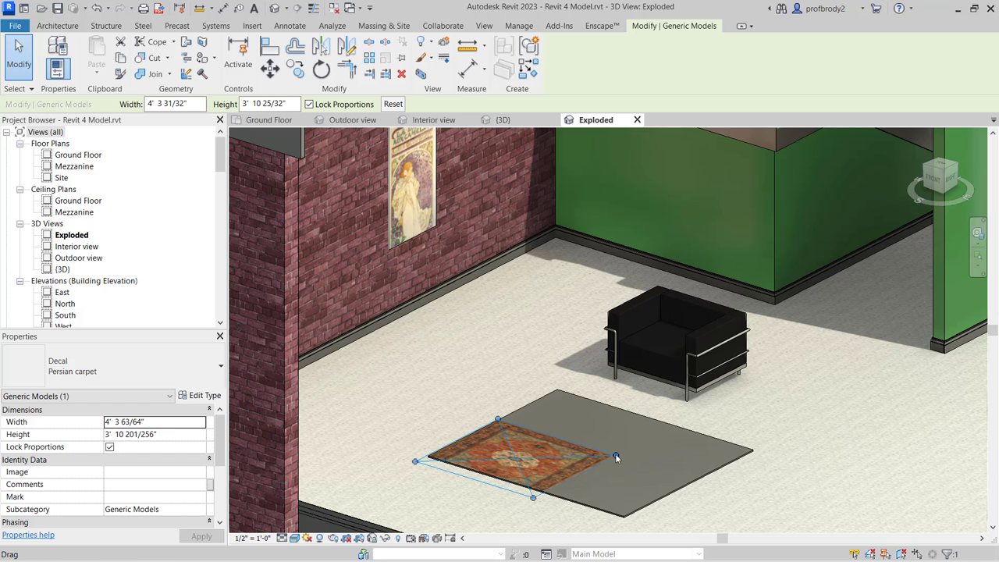
pyautogui.moveTo(616, 457); pyautogui.dragTo(753, 451)
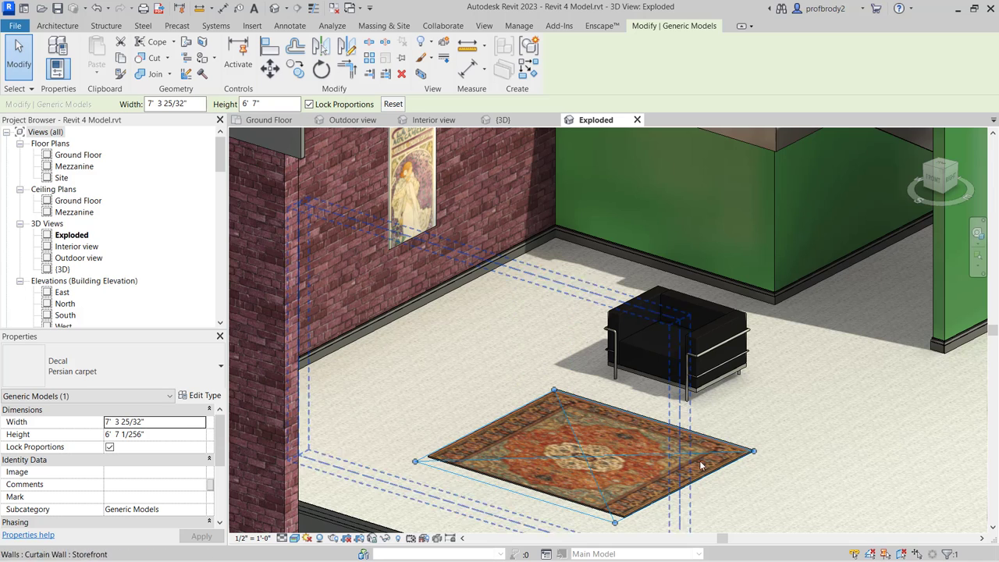
pyautogui.moveTo(753, 452); pyautogui.dragTo(738, 457)
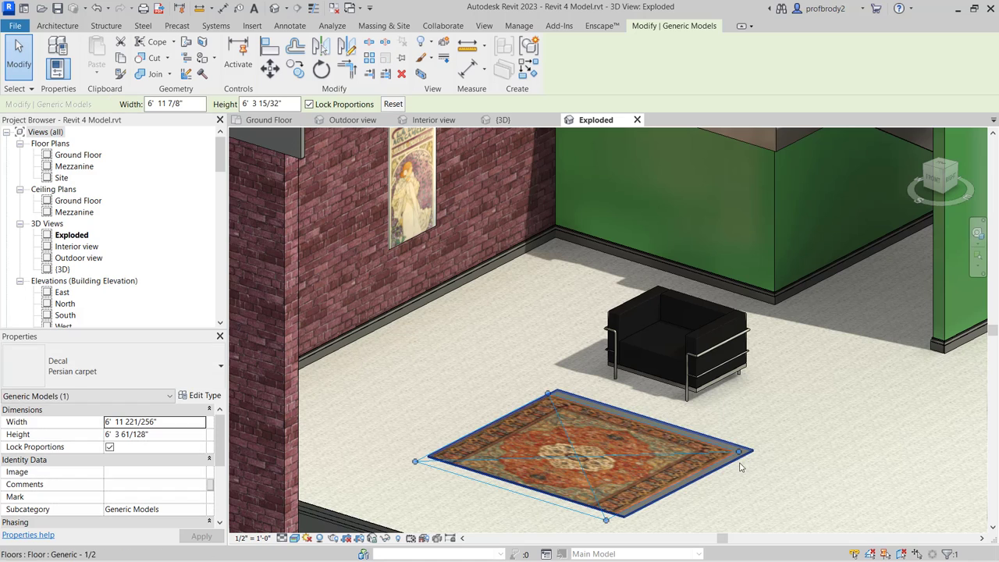
# Edit the boundary of the thin floor slab under the Persian carpet, moving its front edge outward to the decal's edge.
pyautogui.click(700, 486)
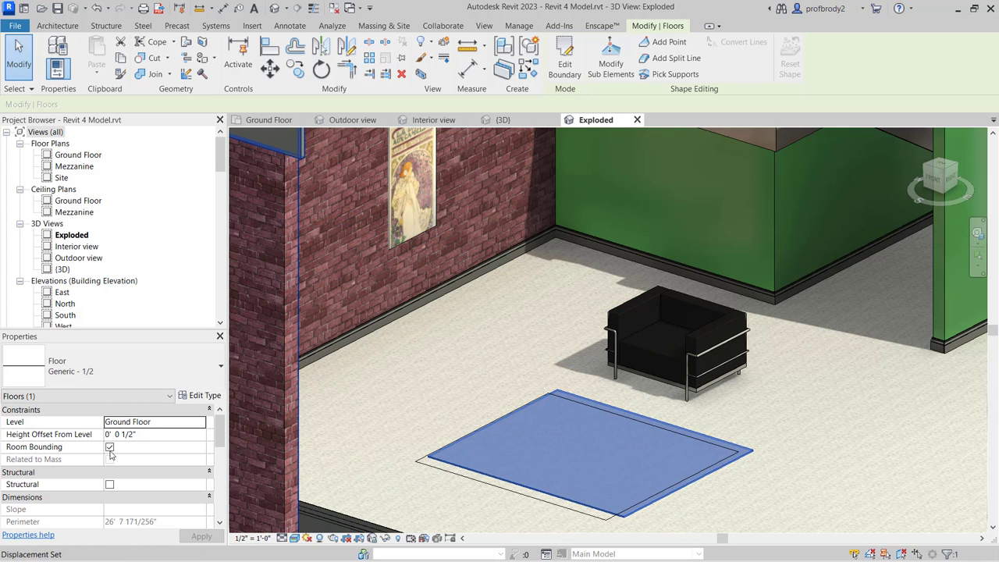
pyautogui.click(147, 435)
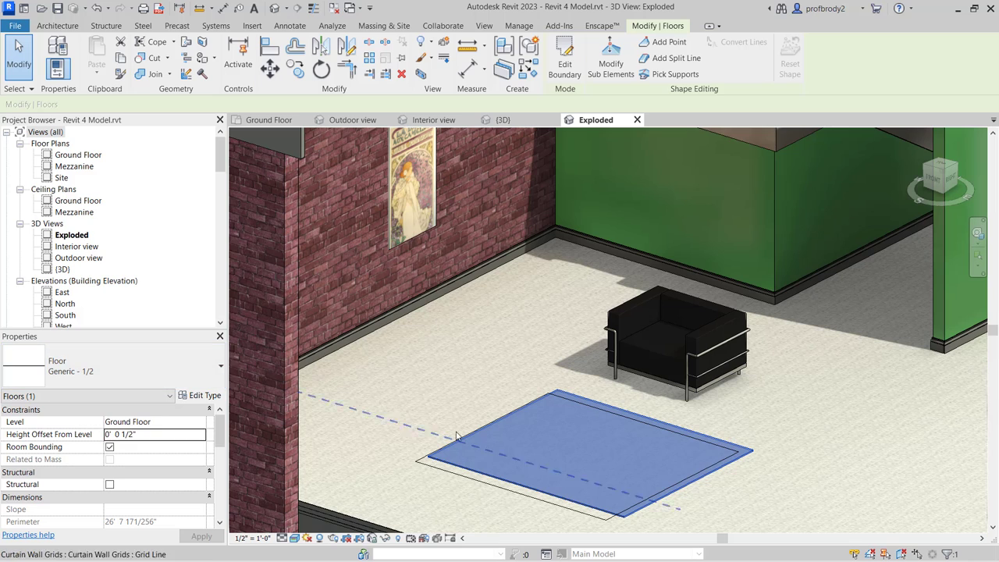
pyautogui.doubleClick(738, 462)
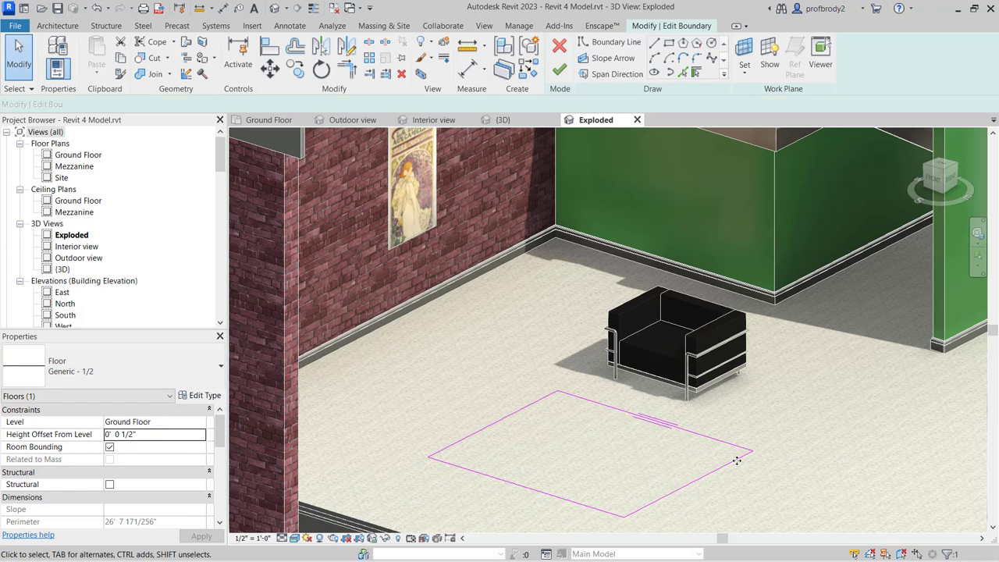
pyautogui.click(565, 498)
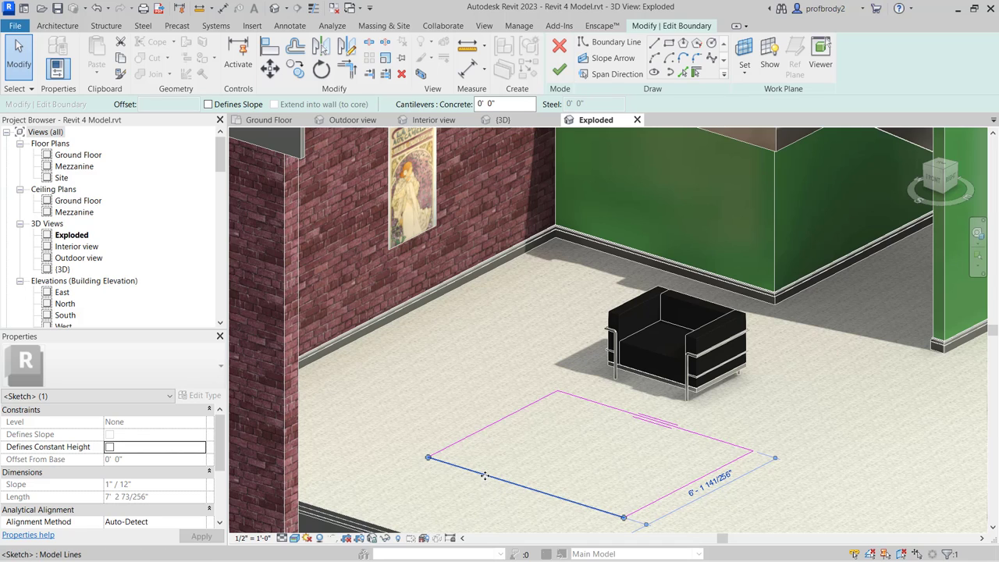
pyautogui.moveTo(476, 483); pyautogui.dragTo(466, 488)
pyautogui.click(558, 69)
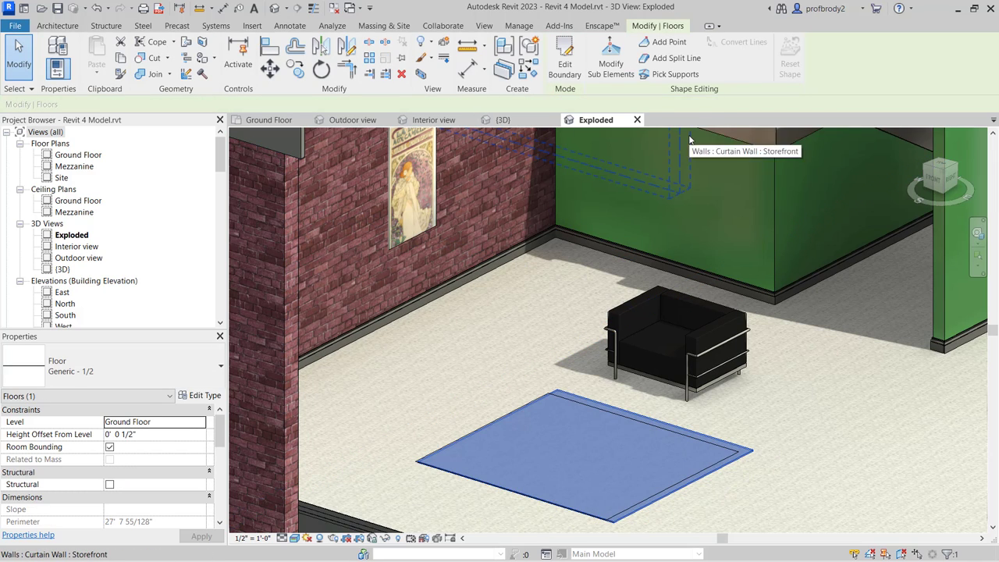
pyautogui.click(518, 367)
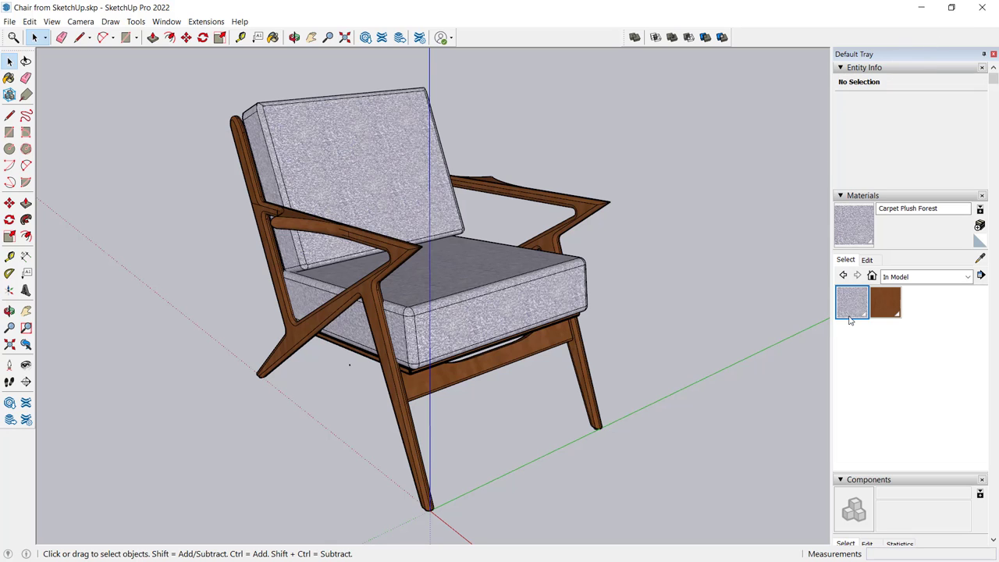
# In SketchUp, examine the chair's wood frame and cushion groups and the model's tag list.
pyautogui.click(566, 343)
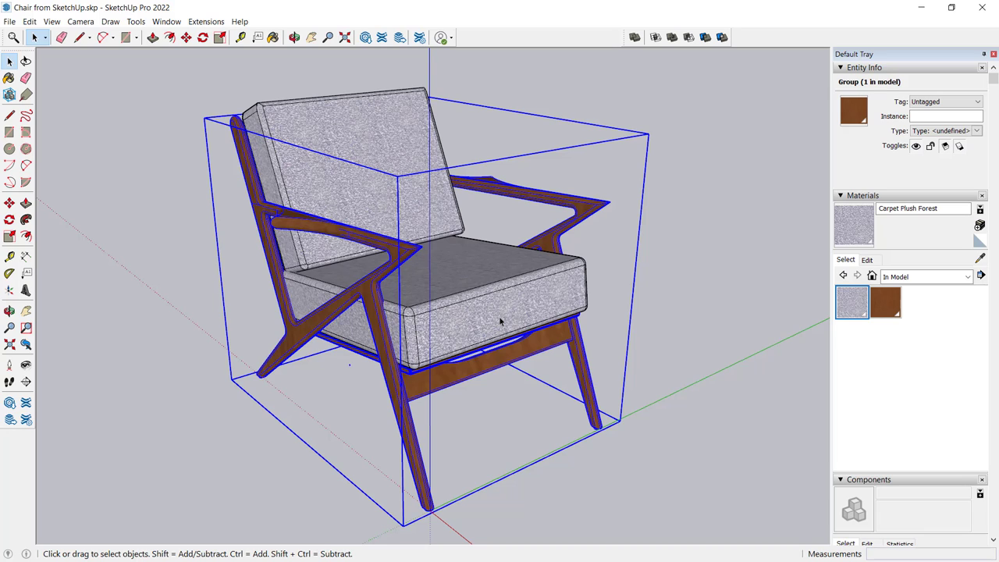
pyautogui.doubleClick(483, 286)
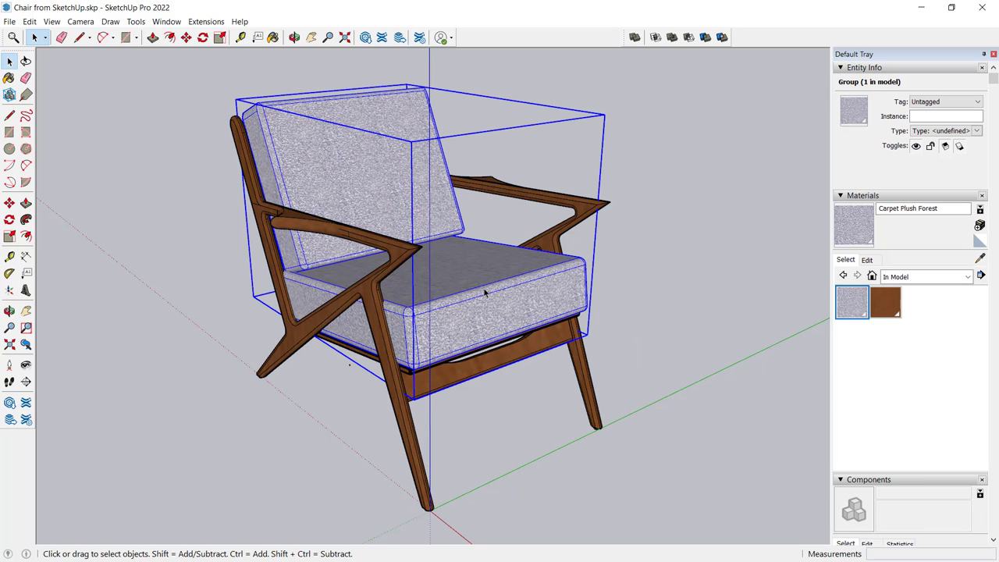
pyautogui.click(581, 368)
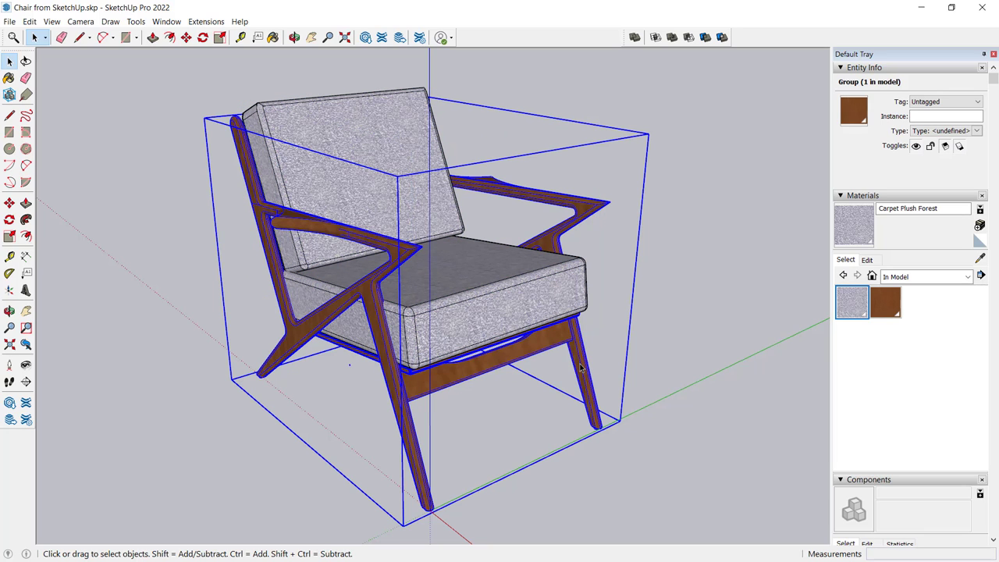
pyautogui.scroll(-2, 873, 423)
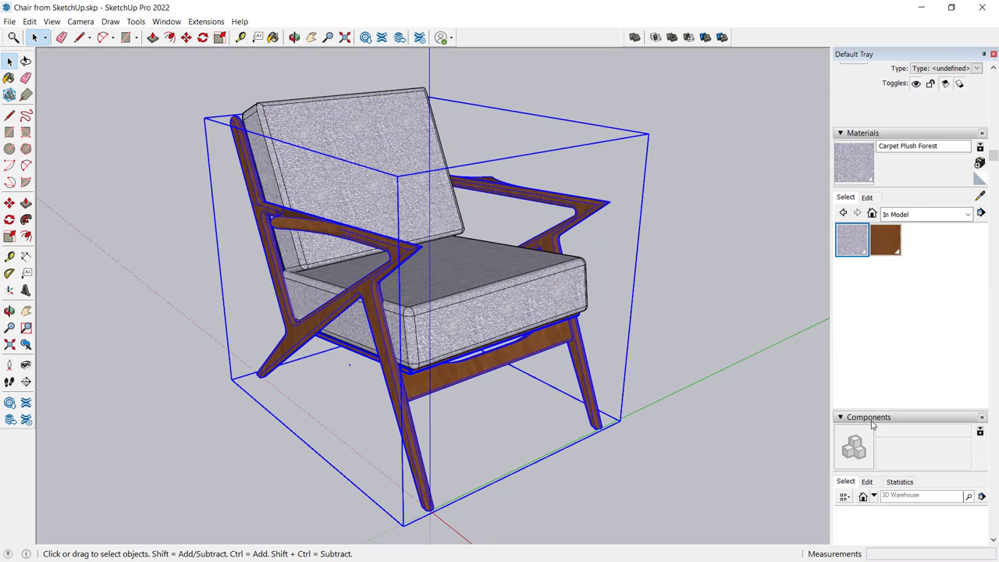
pyautogui.click(846, 419)
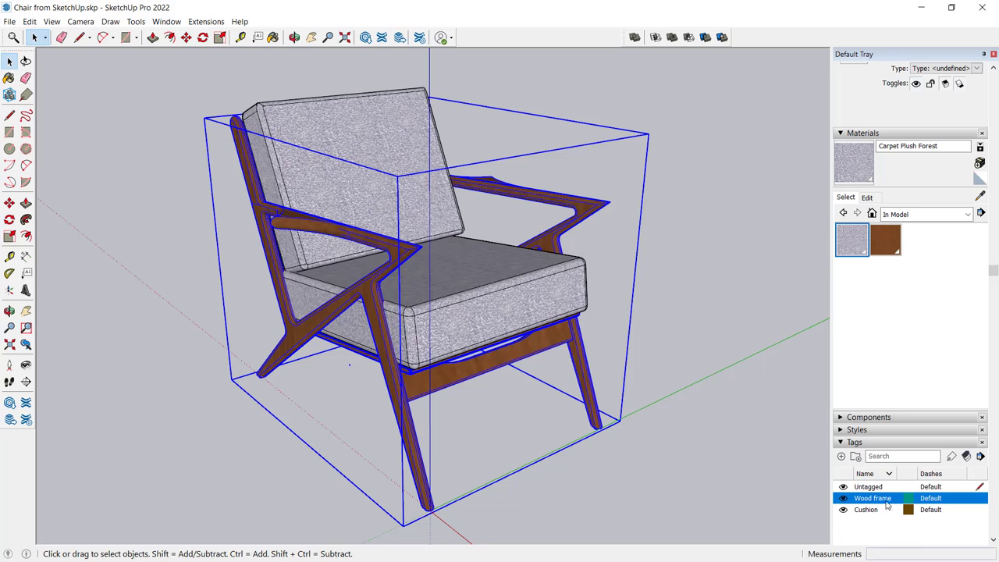
# Check the chair's tags by hiding and reshowing Cushion and Wood frame, and try hiding Untagged.
pyautogui.click(843, 510)
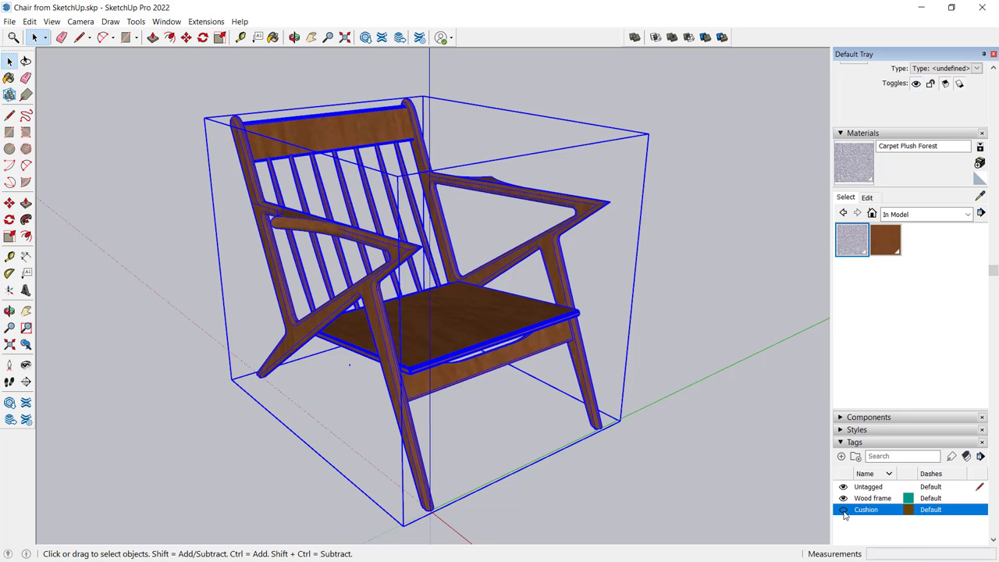
pyautogui.click(843, 511)
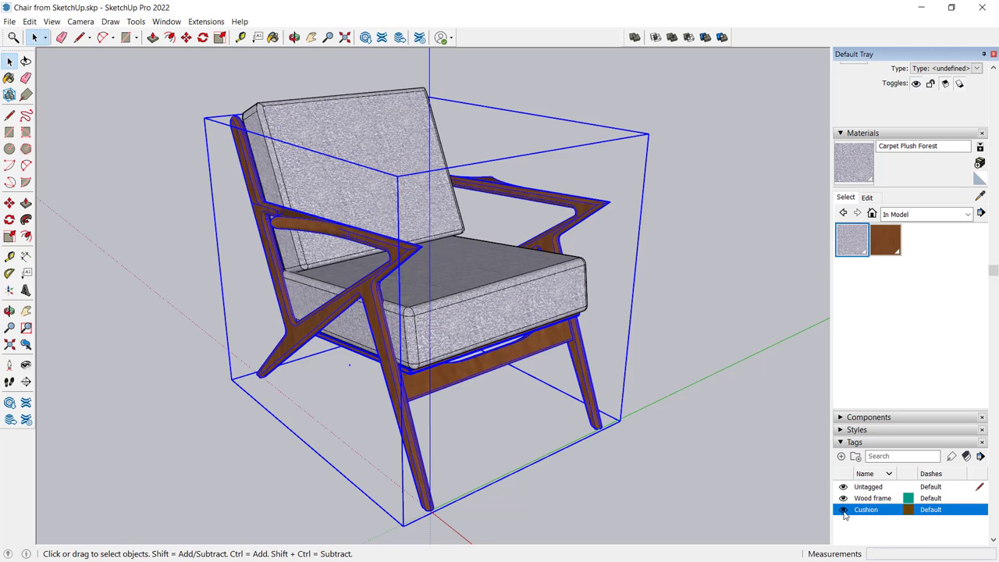
pyautogui.click(843, 498)
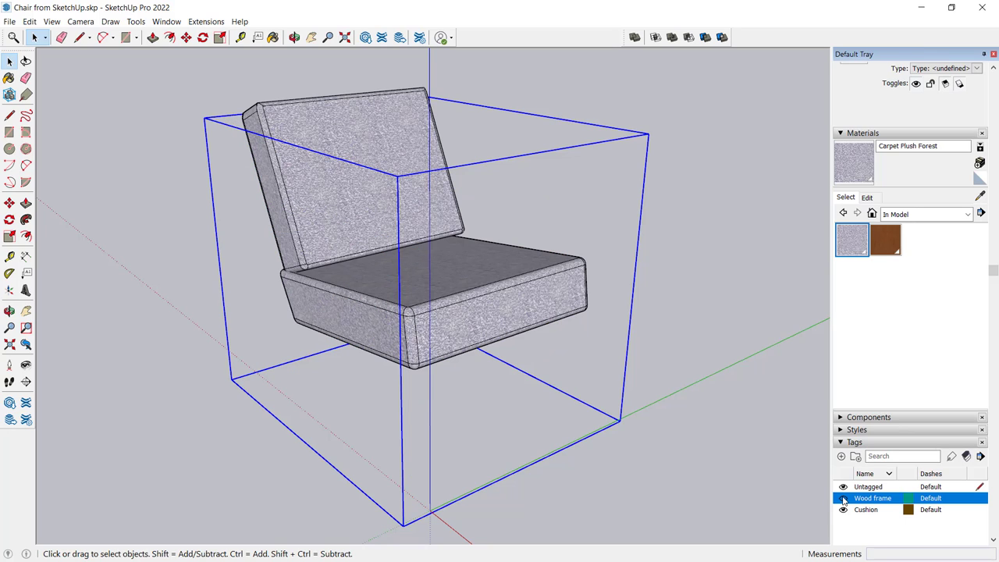
pyautogui.click(843, 499)
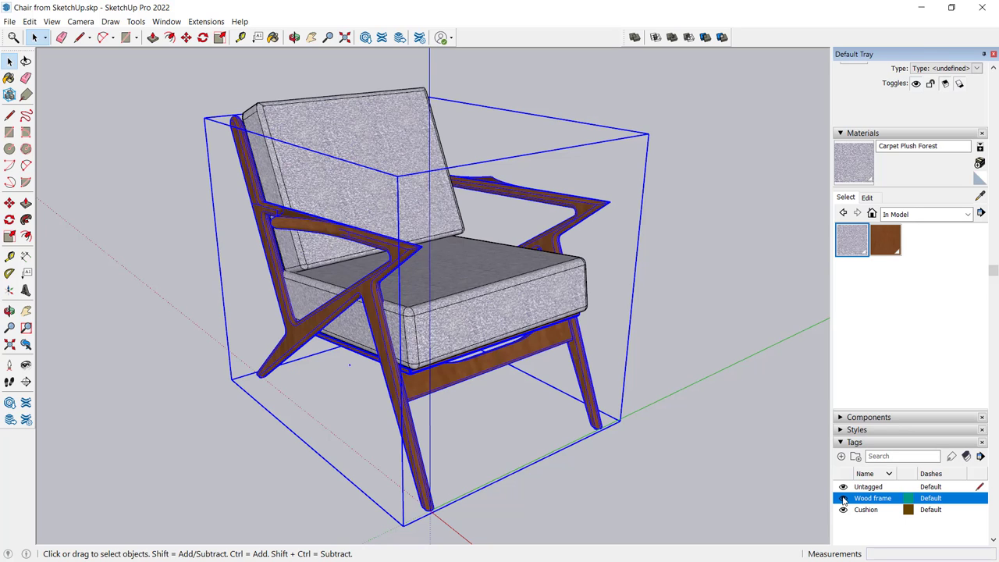
pyautogui.click(843, 487)
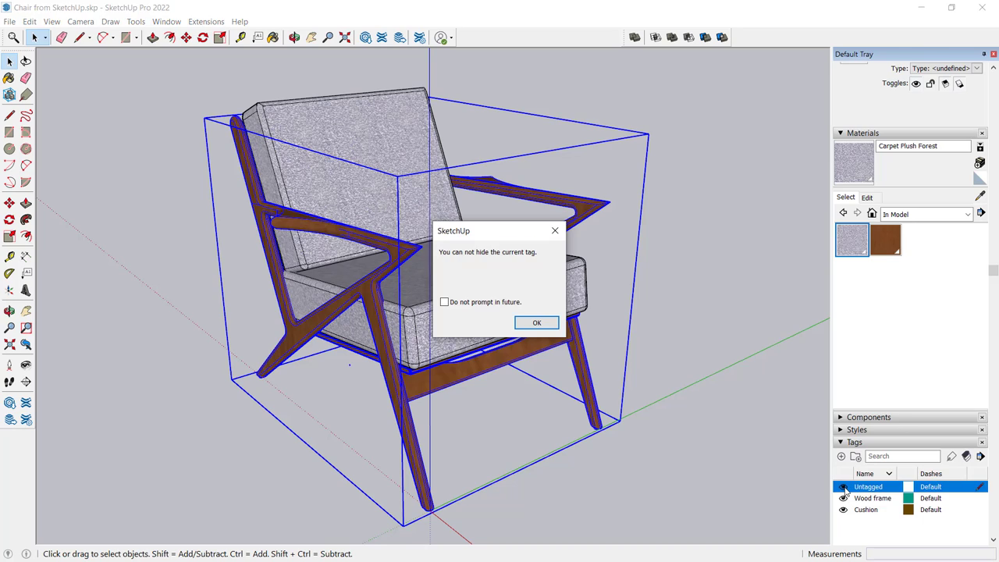
pyautogui.click(538, 326)
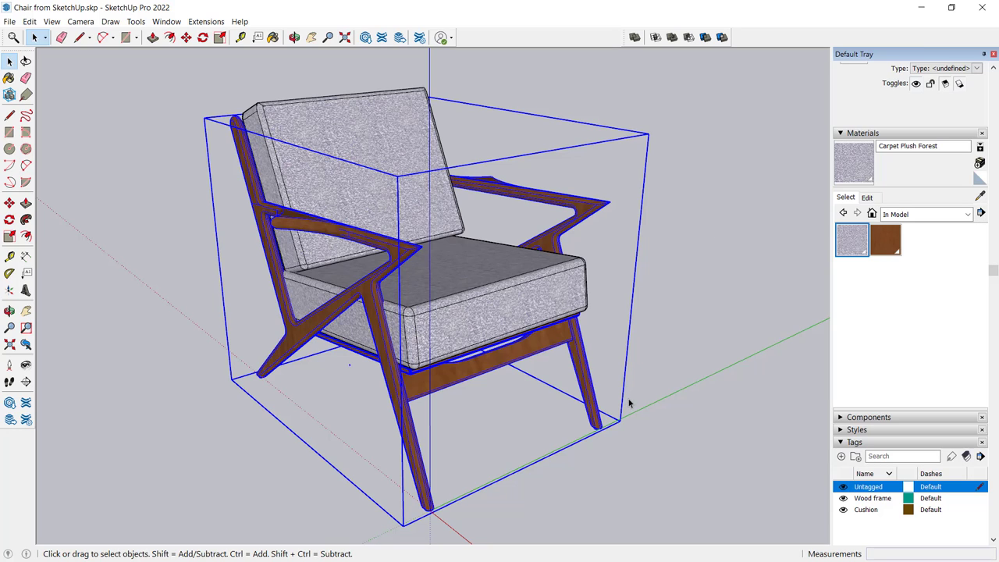
# Assign the Wood frame tag to the chair's wooden frame group.
pyautogui.click(674, 385)
pyautogui.click(591, 376)
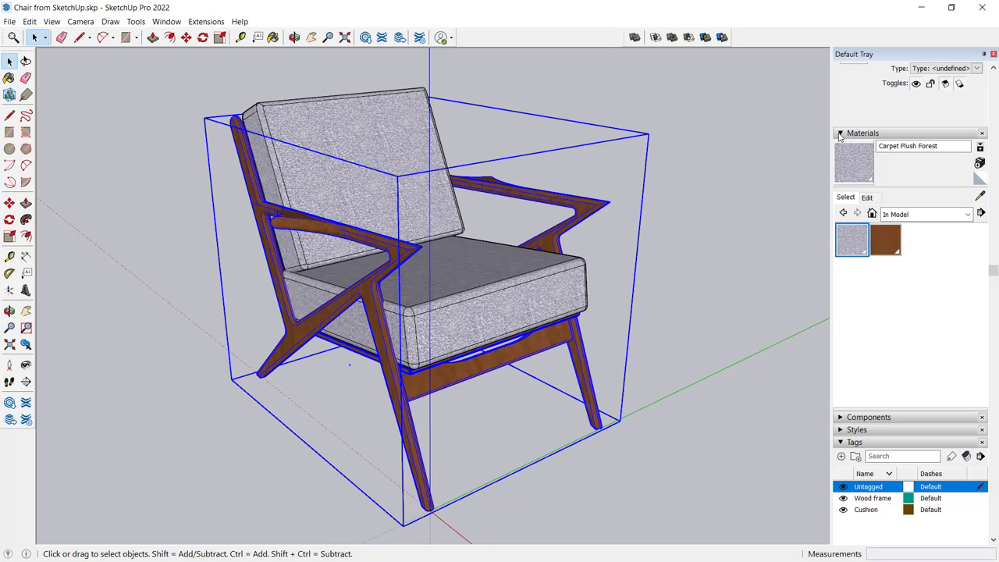
pyautogui.scroll(2, 947, 132)
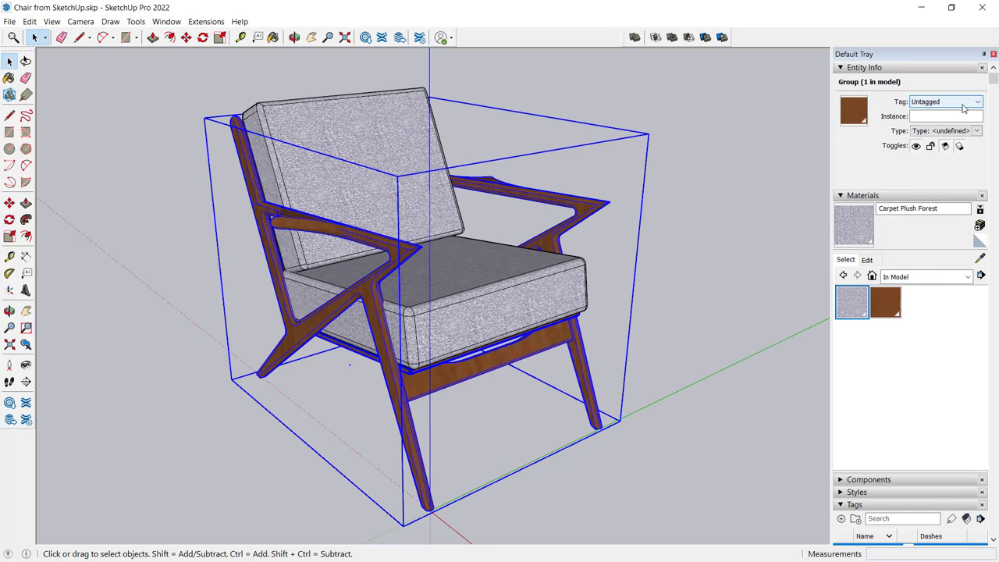
pyautogui.click(956, 101)
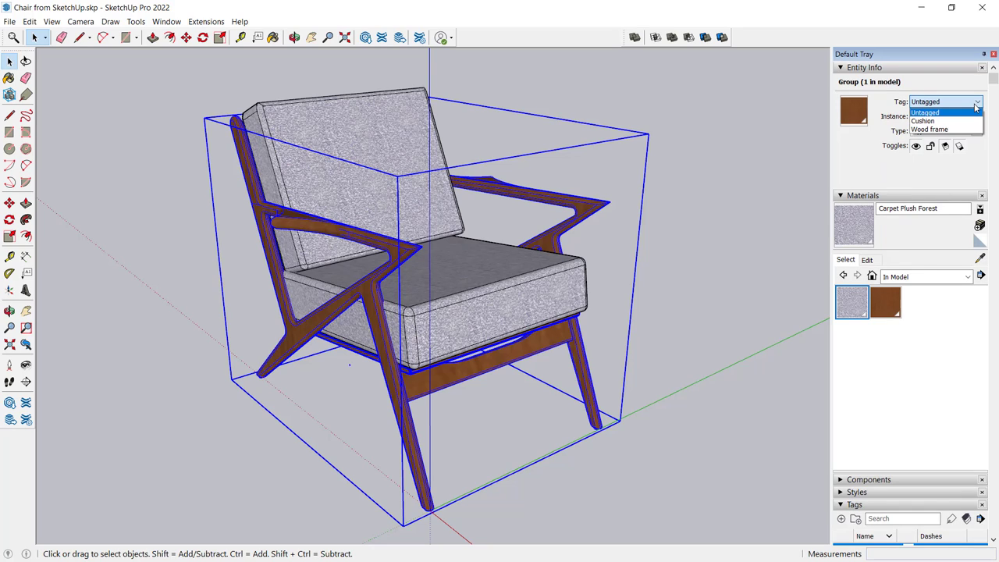
pyautogui.click(949, 131)
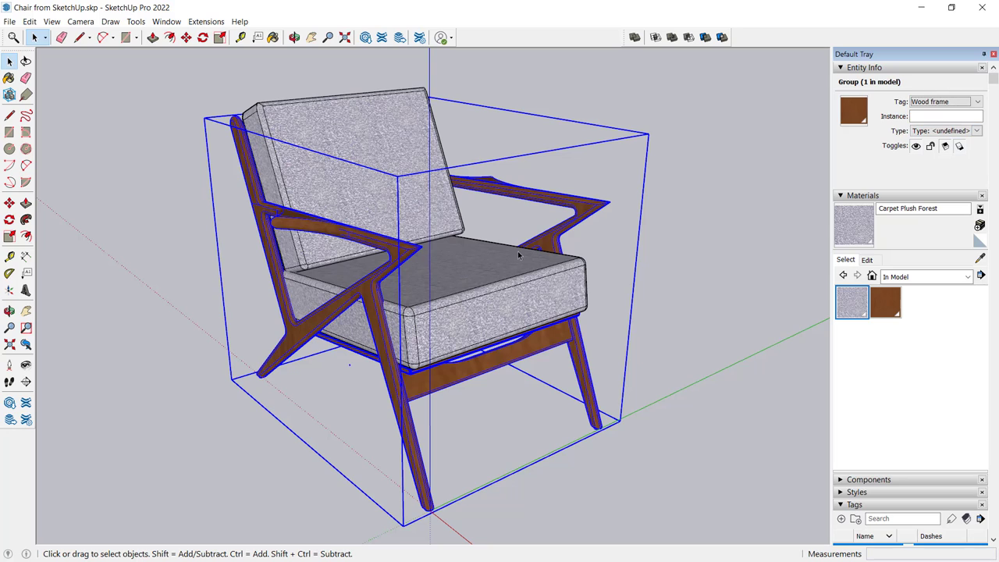
# Assign the Cushion tag to the chair's cushion group and recheck its tag.
pyautogui.click(505, 281)
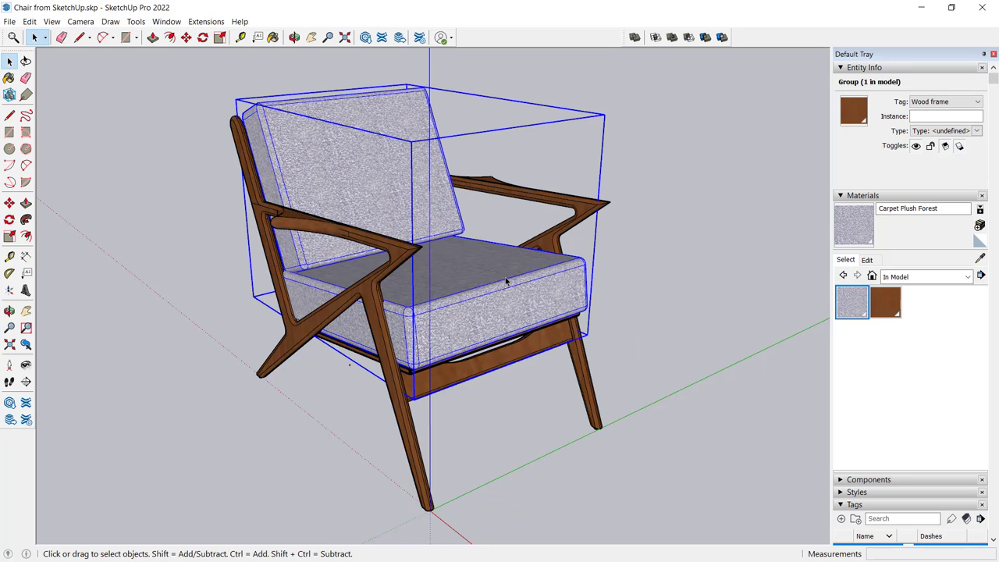
pyautogui.click(976, 102)
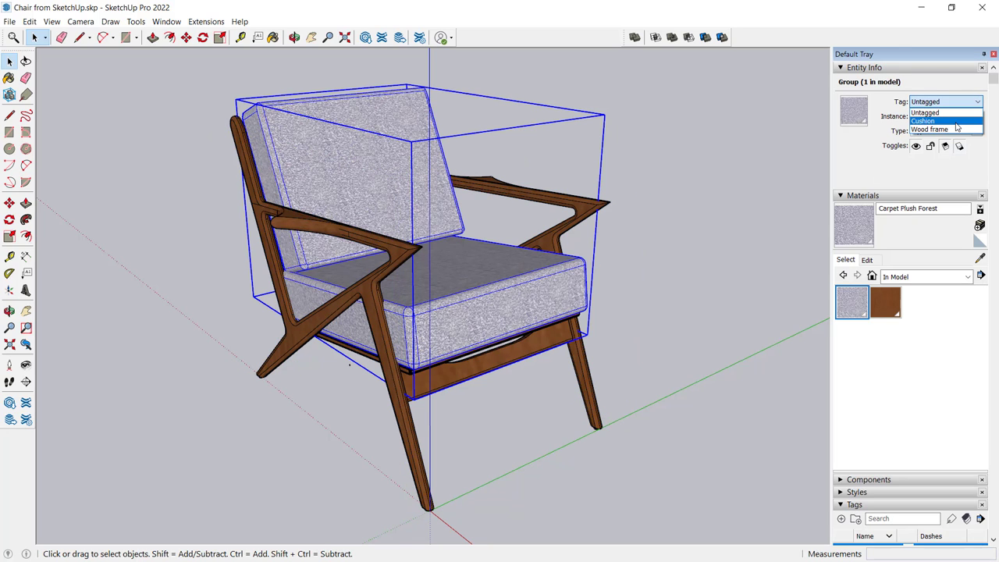
pyautogui.click(957, 122)
pyautogui.click(684, 187)
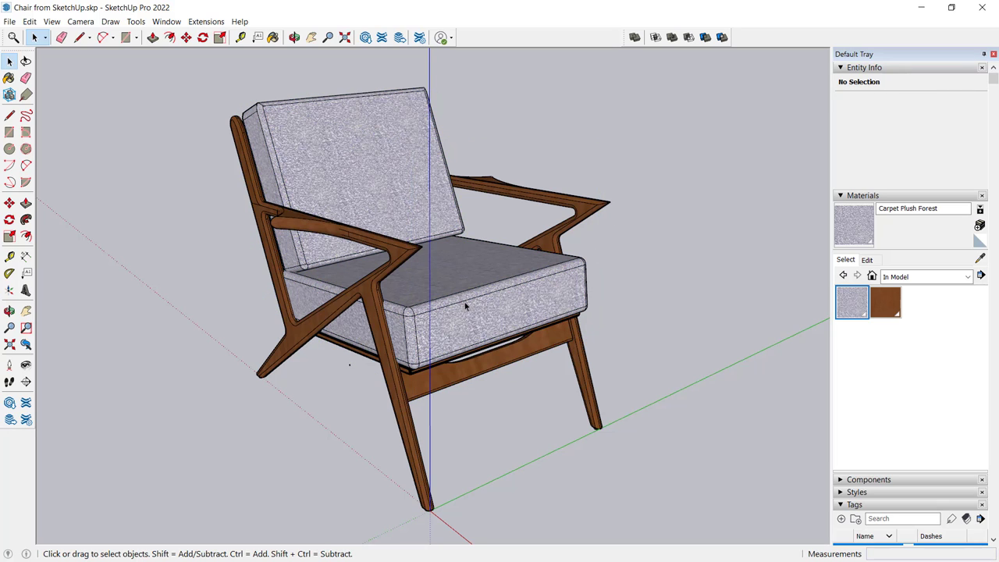
pyautogui.click(464, 302)
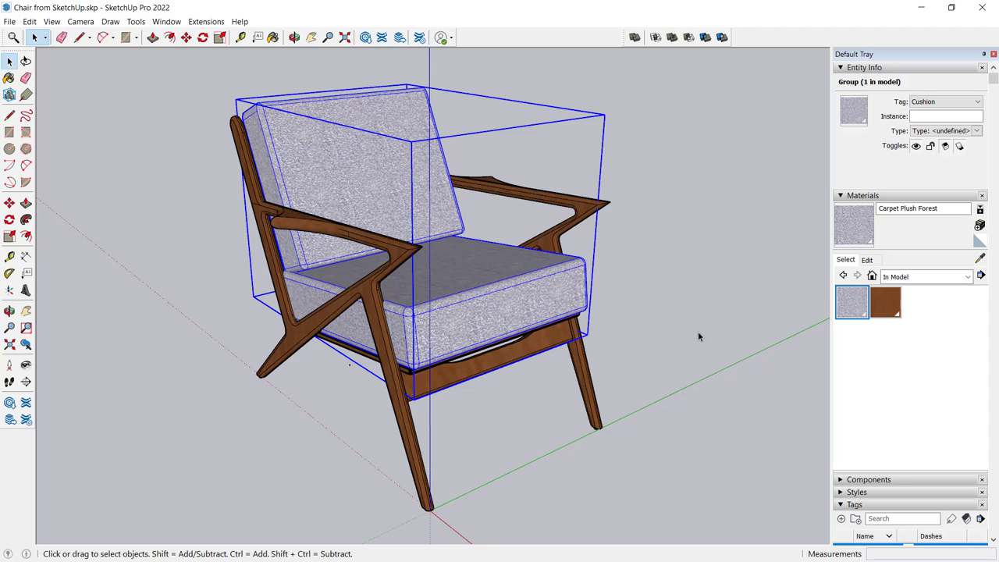
pyautogui.click(666, 334)
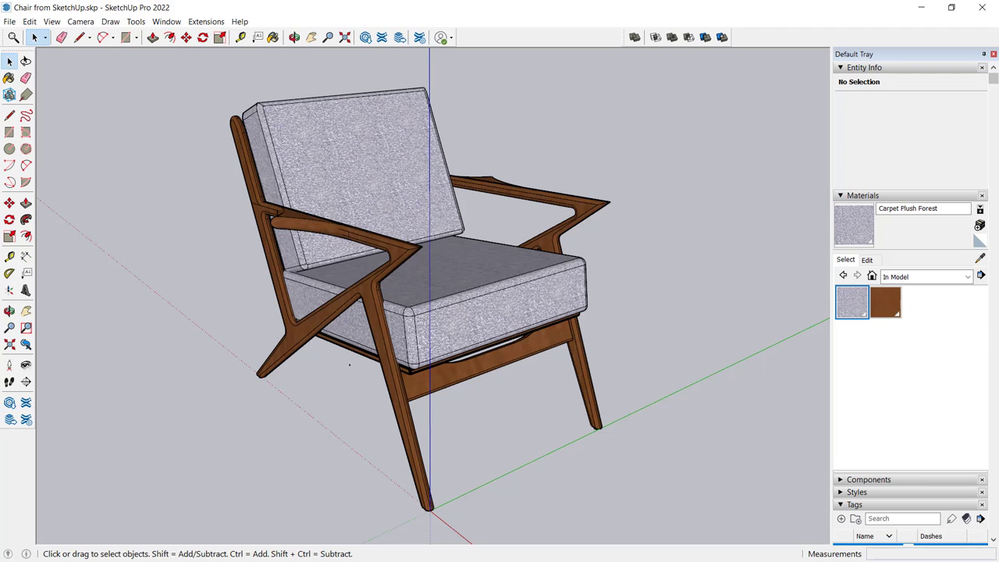
pyautogui.click(982, 277)
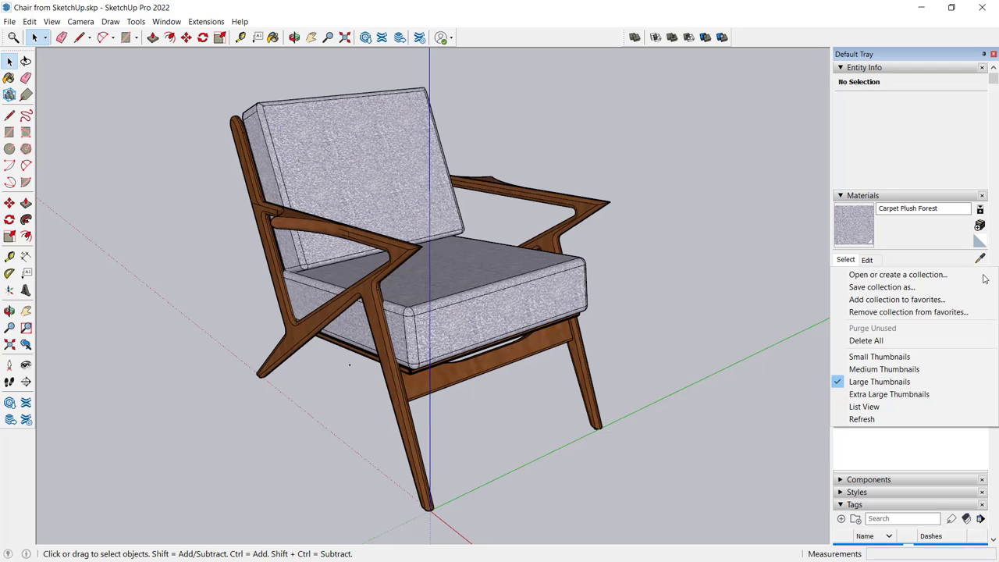
pyautogui.click(985, 275)
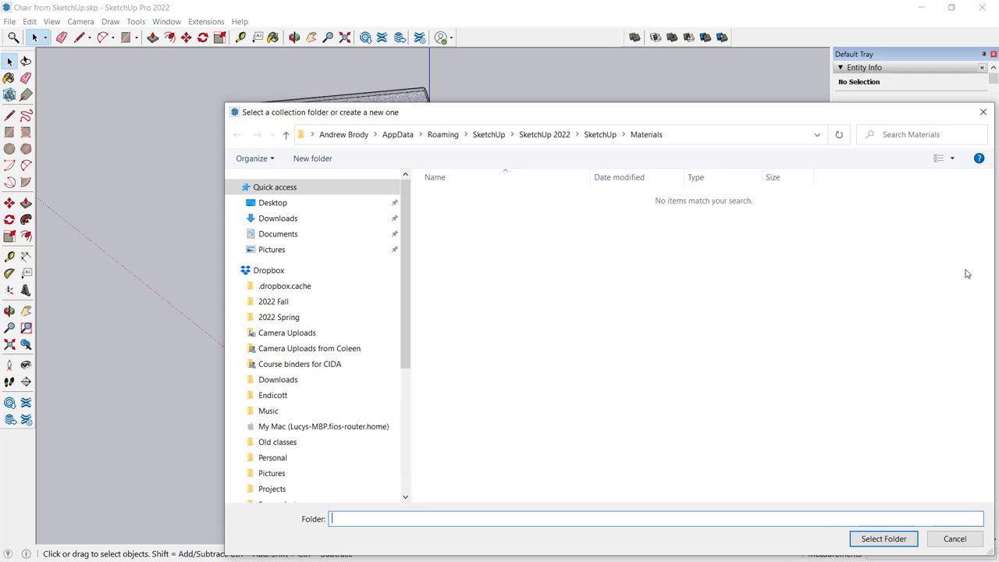
pyautogui.click(983, 111)
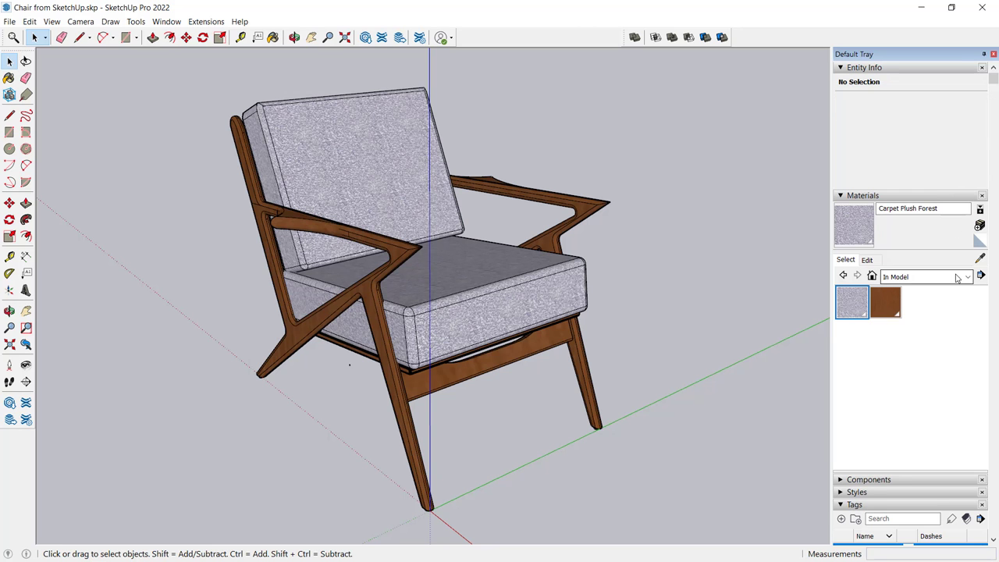
pyautogui.click(960, 277)
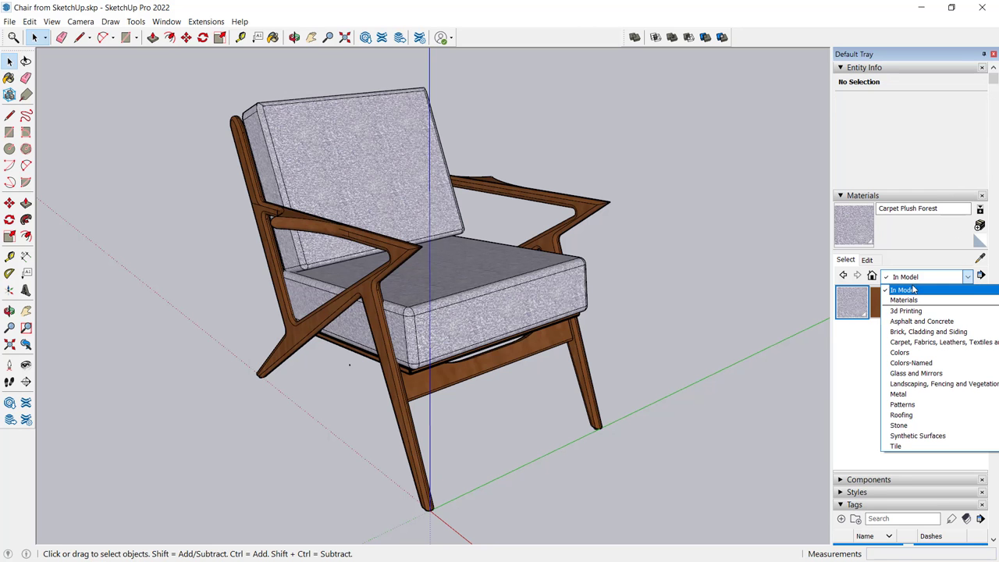
pyautogui.click(914, 291)
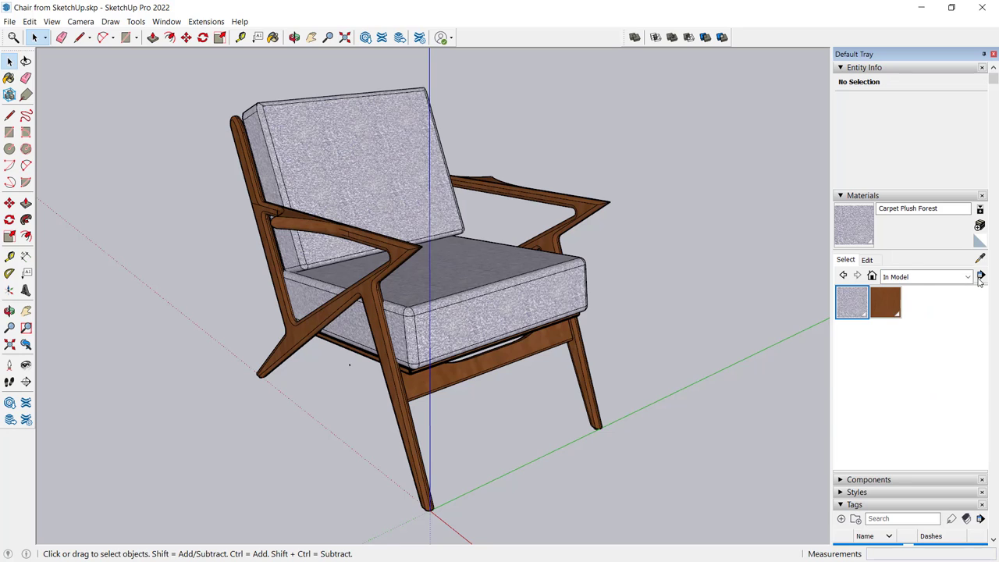
pyautogui.click(981, 275)
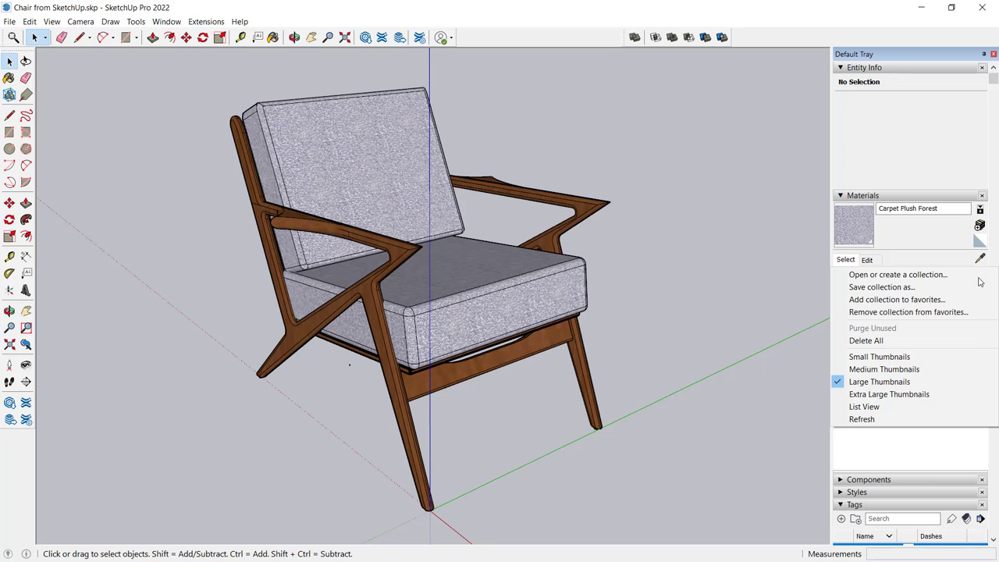
pyautogui.click(935, 344)
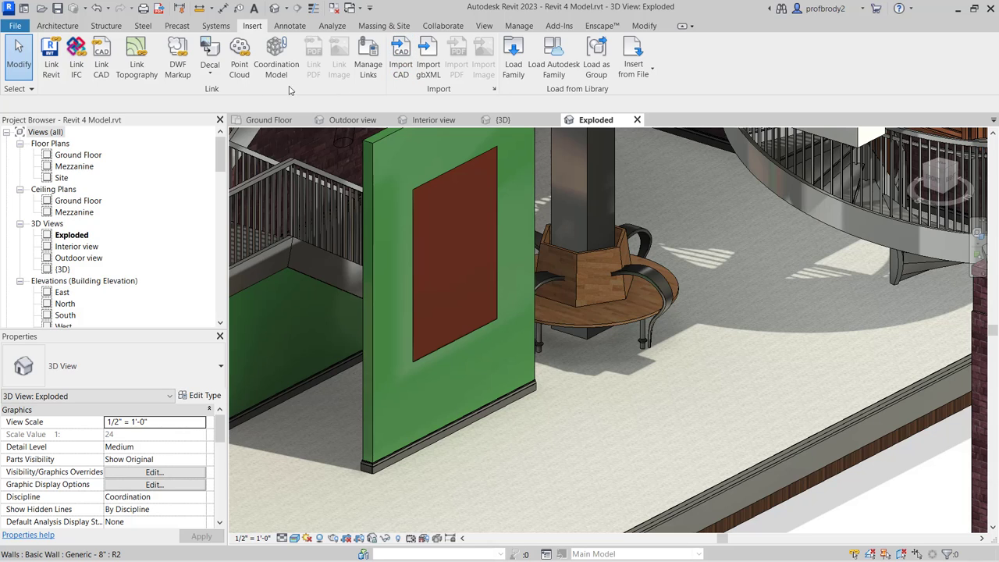
# Start a CAD link with SketchUp Files as the file type and choose Chair from SketchUp.skp.
pyautogui.click(102, 62)
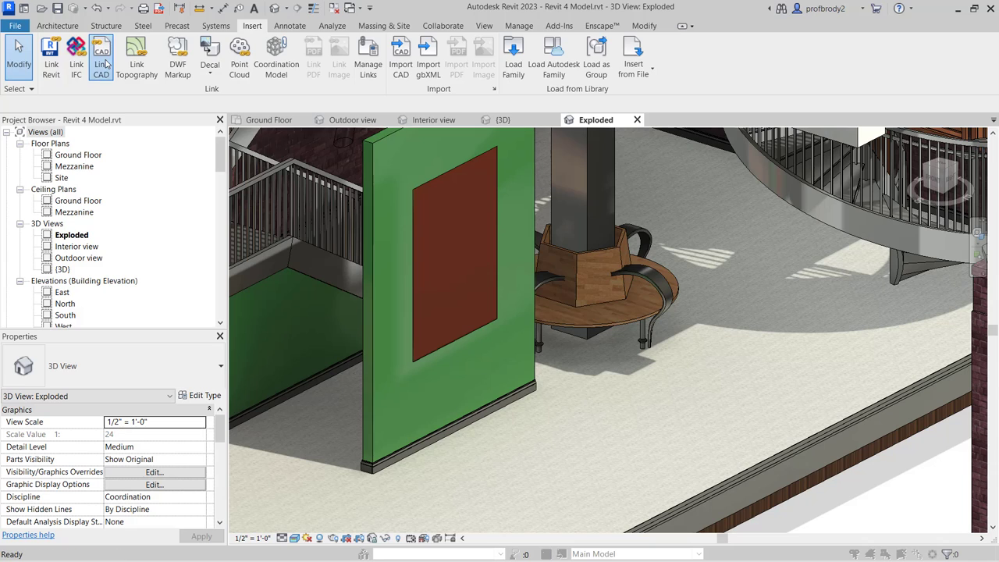
pyautogui.moveTo(398, 110); pyautogui.dragTo(278, 80)
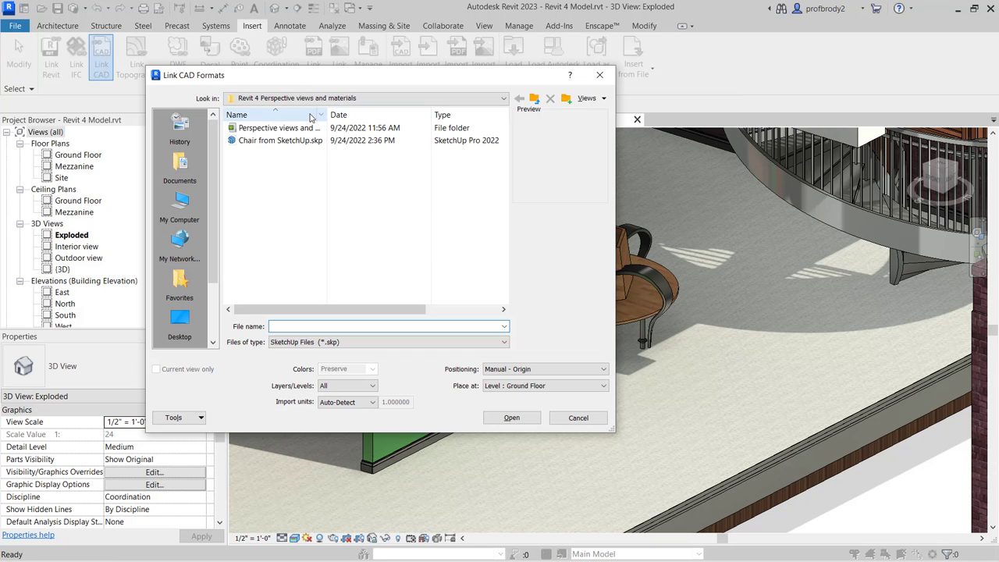
pyautogui.click(367, 344)
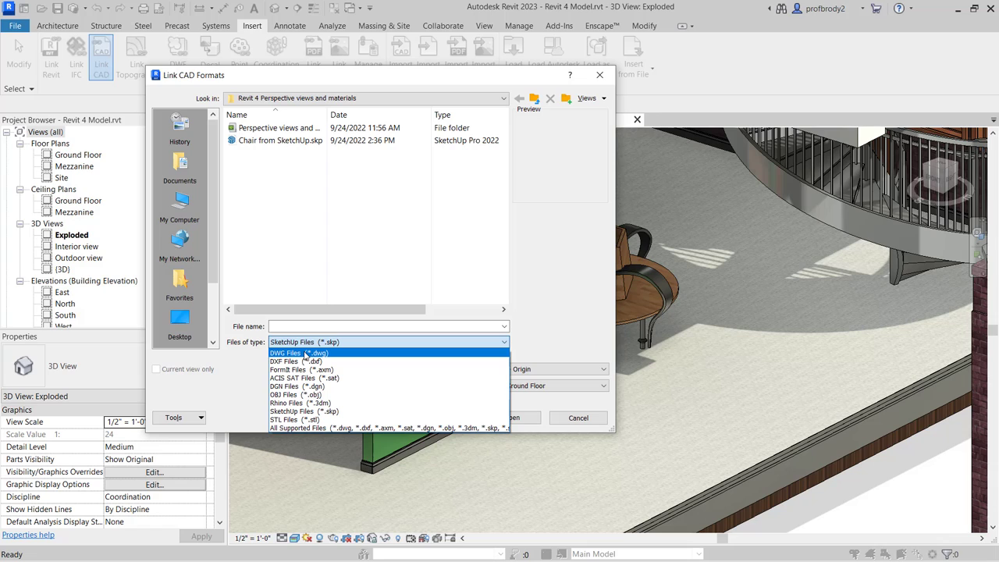
pyautogui.click(317, 412)
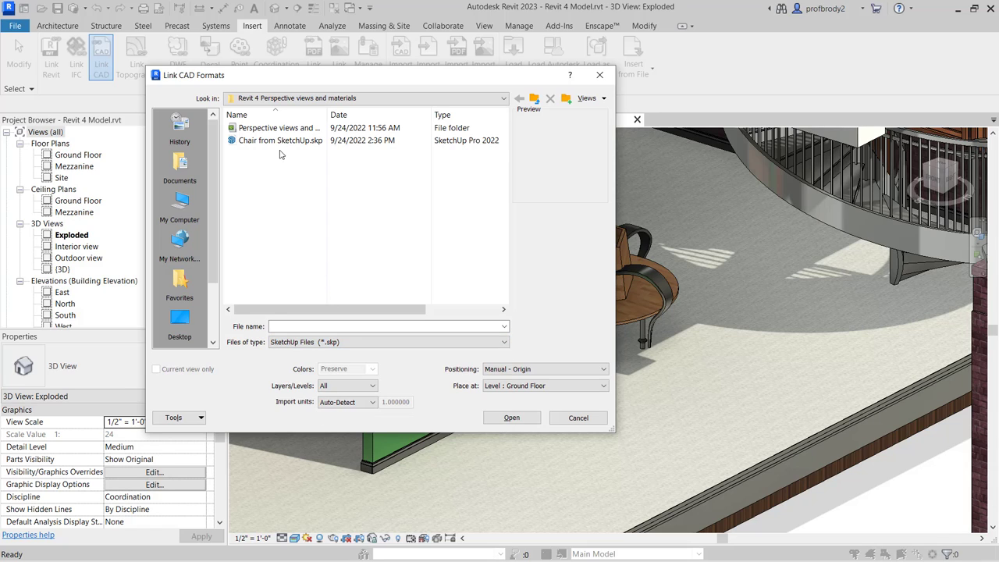
pyautogui.click(284, 143)
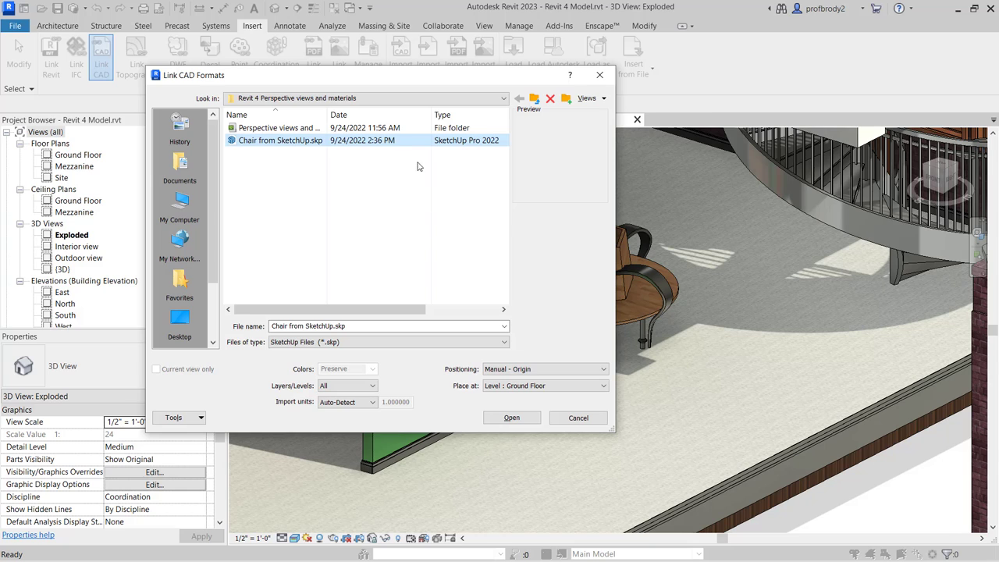
pyautogui.moveTo(336, 79); pyautogui.dragTo(235, 38)
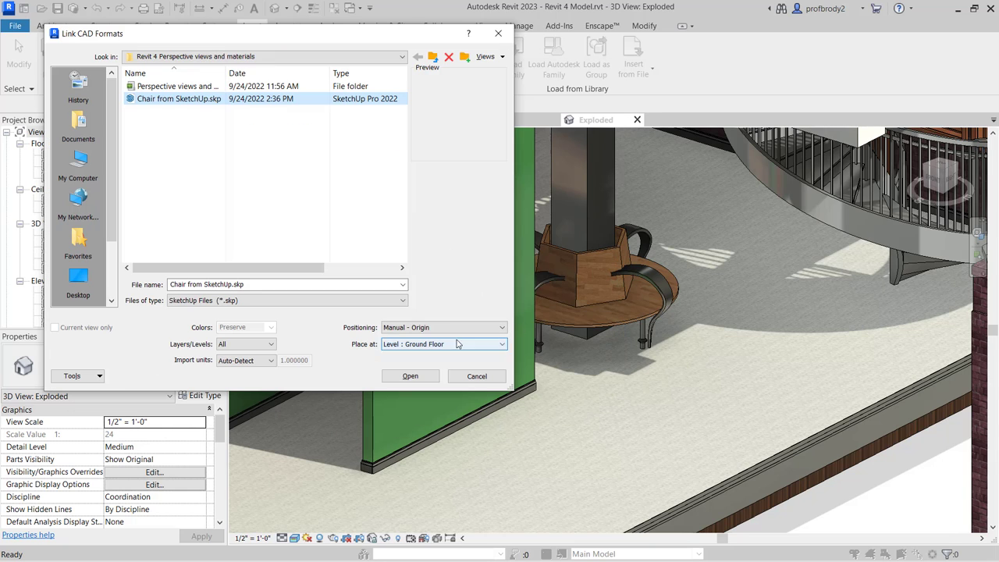
# Link the chair with Manual - Center positioning and place it on the floor between the green wall and the round bench.
pyautogui.click(421, 328)
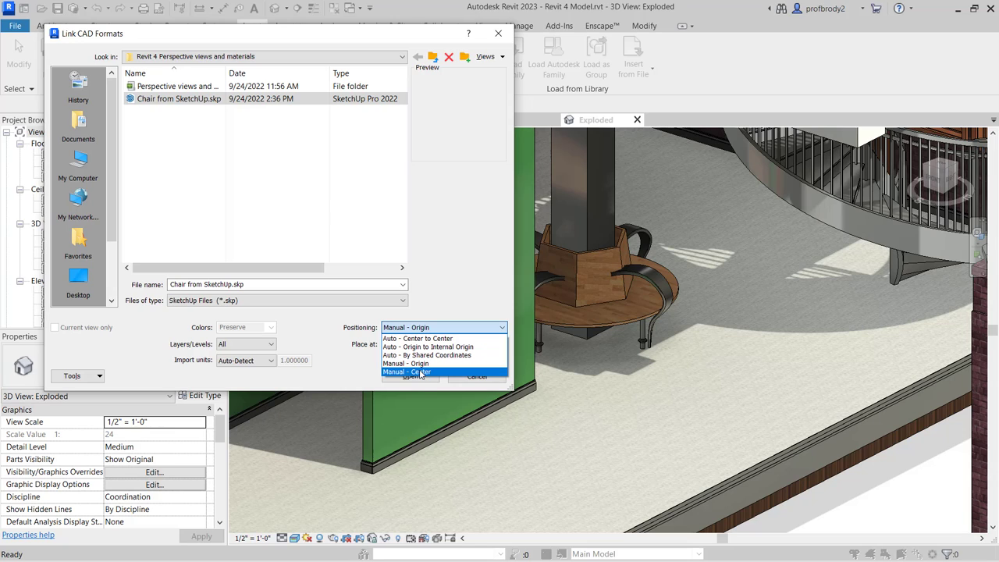
pyautogui.click(421, 372)
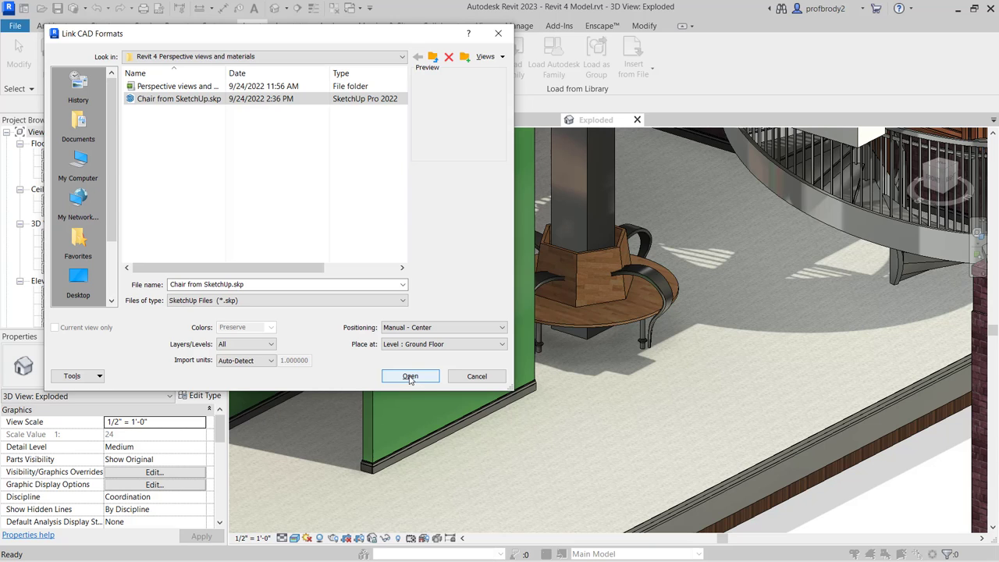
pyautogui.click(412, 380)
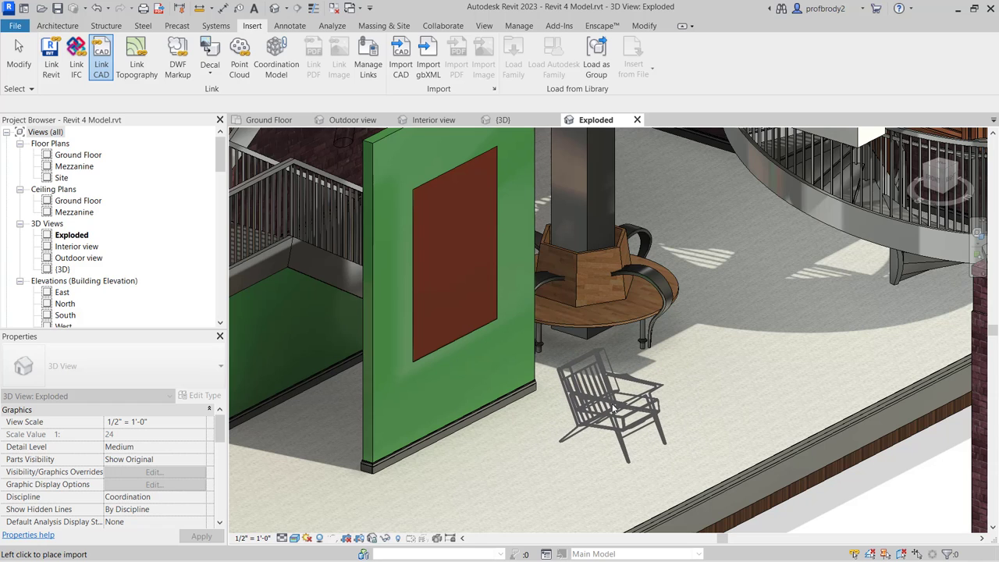
pyautogui.click(621, 402)
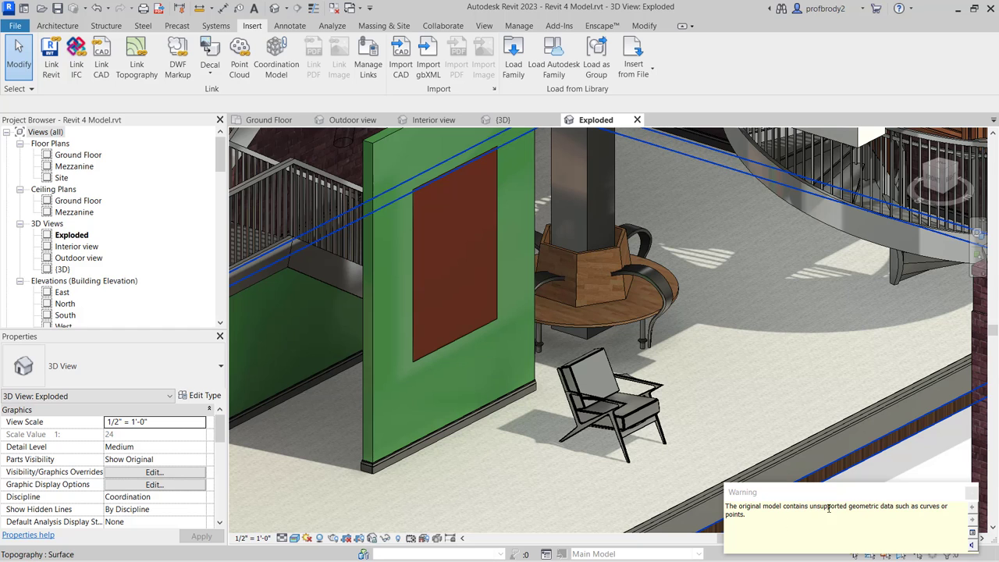
pyautogui.click(971, 492)
# Open Object Styles and bring up the imported object categories of the linked chair.
pyautogui.scroll(4, 581, 459)
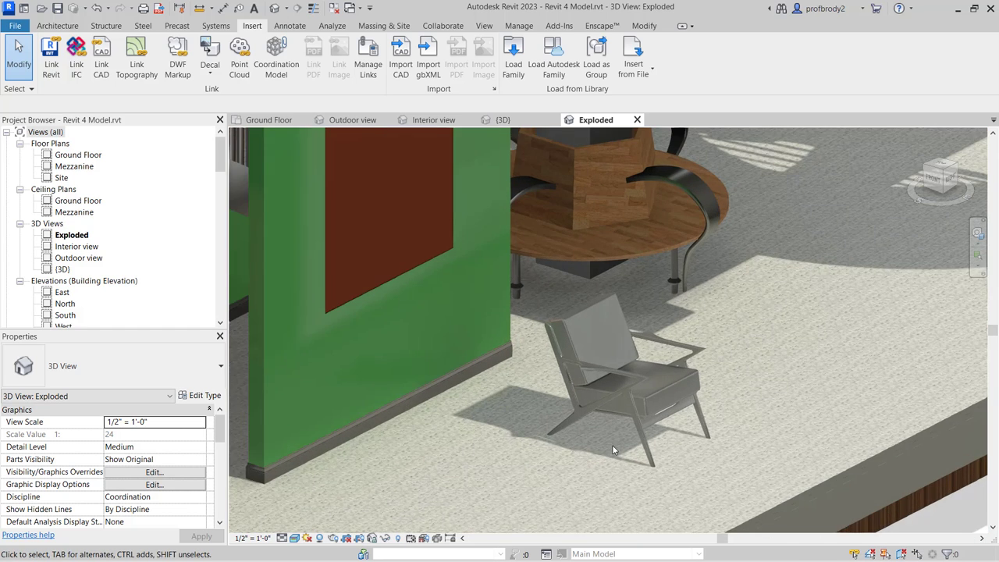
pyautogui.scroll(2, 582, 470)
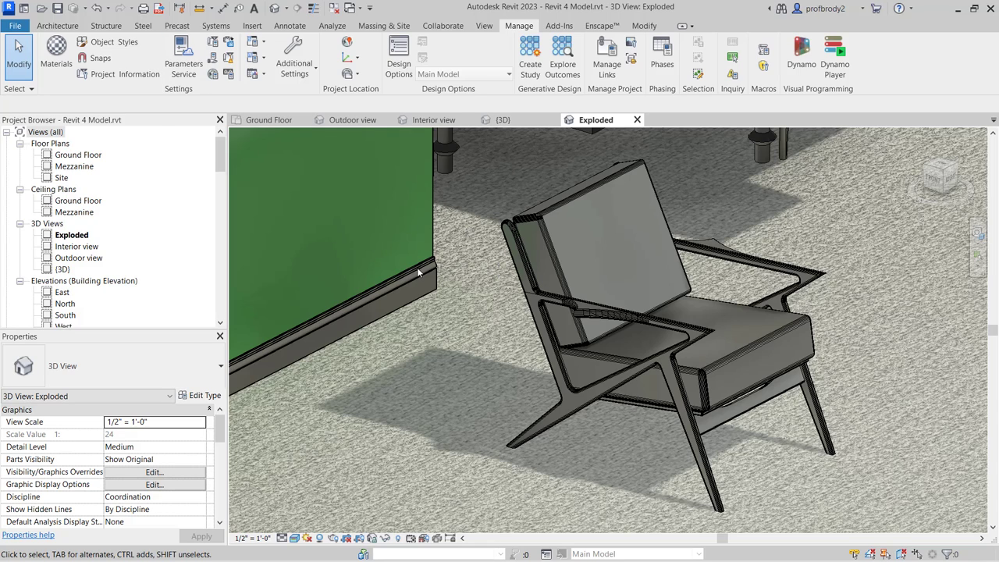
pyautogui.click(113, 43)
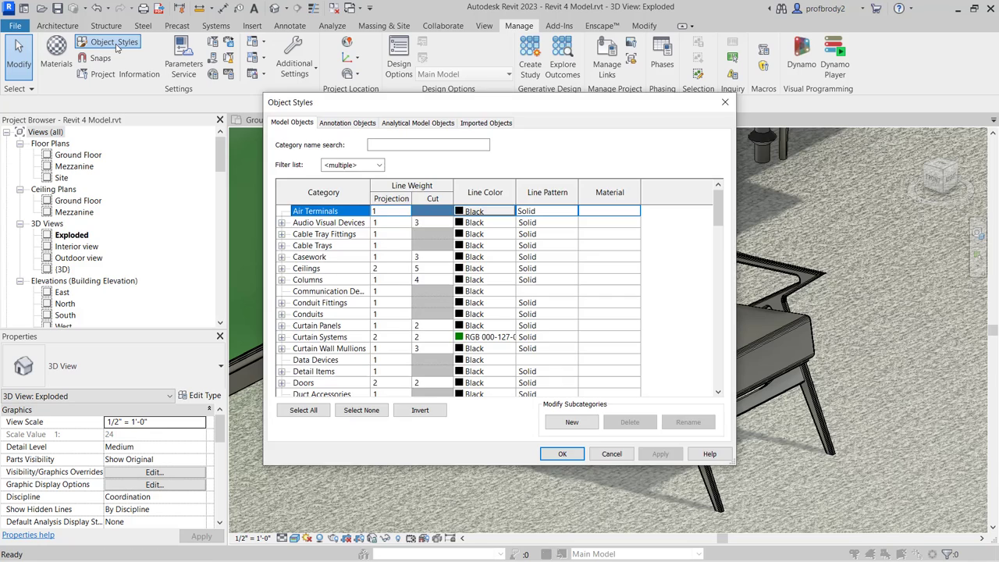
pyautogui.moveTo(412, 110); pyautogui.dragTo(331, 120)
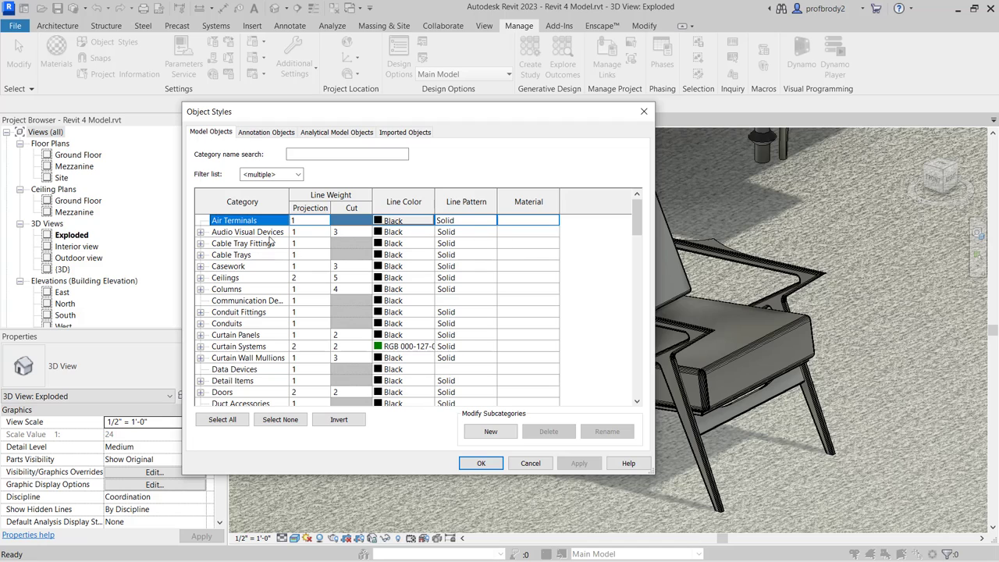
pyautogui.scroll(-5, 372, 341)
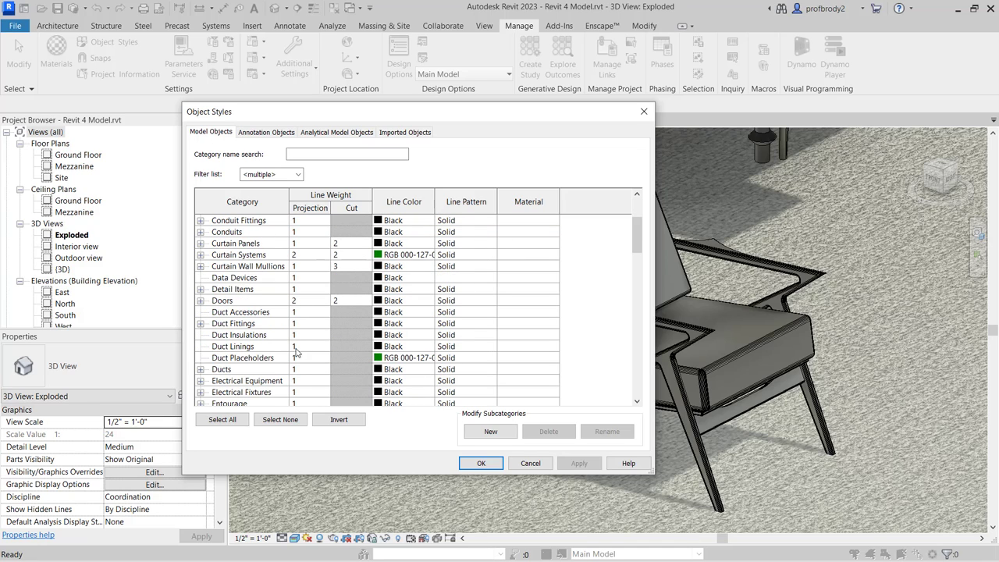
pyautogui.scroll(-1, 306, 348)
pyautogui.scroll(1, 311, 348)
pyautogui.scroll(1, 312, 346)
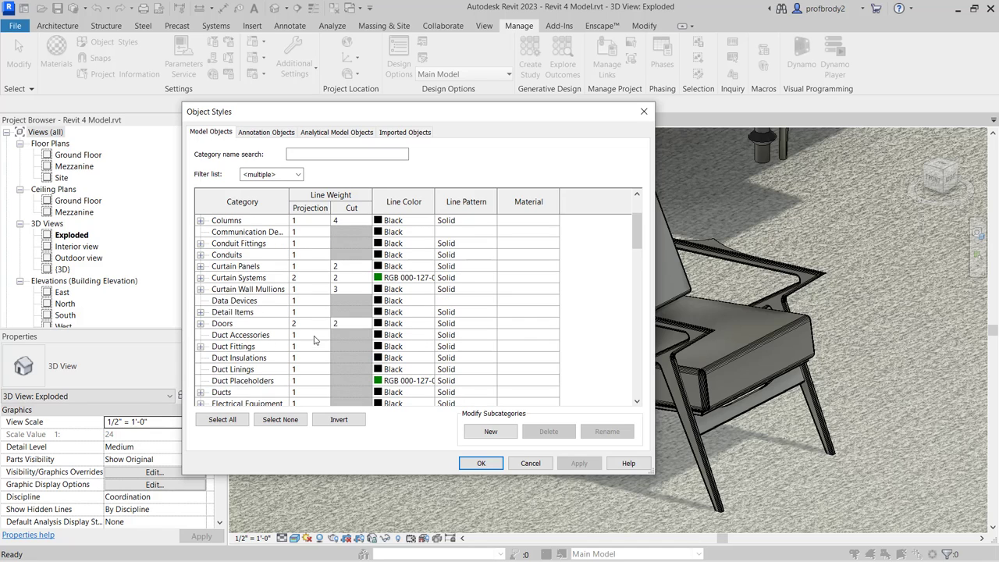
pyautogui.scroll(-2, 313, 345)
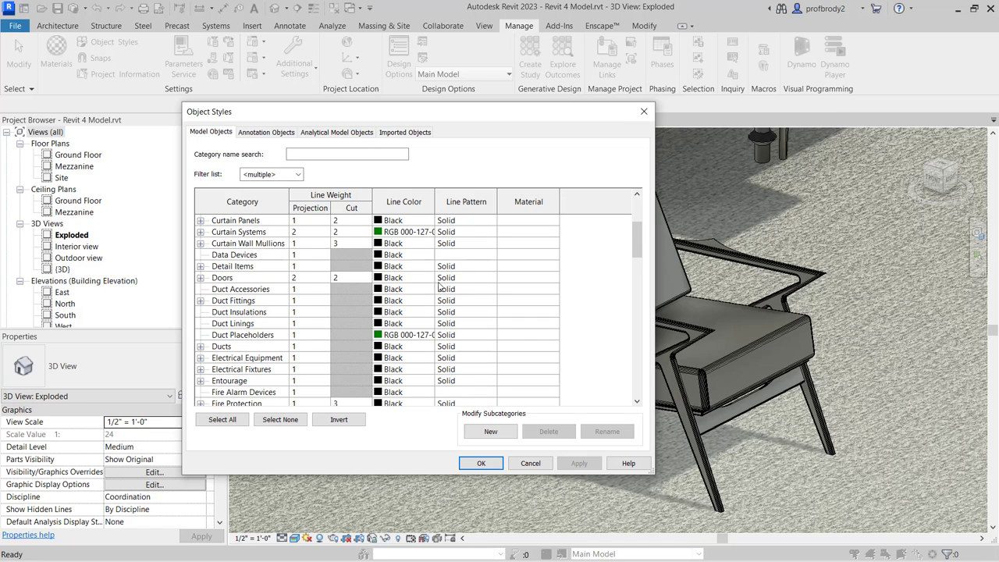
pyautogui.click(402, 133)
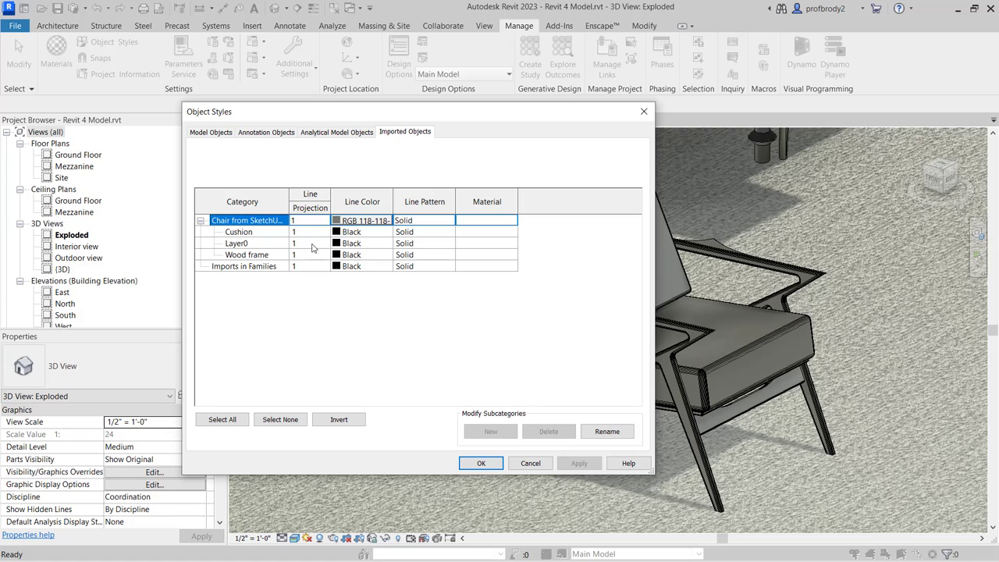
# Assign the _Cushion material to the linked chair's Cushion category.
pyautogui.click(249, 233)
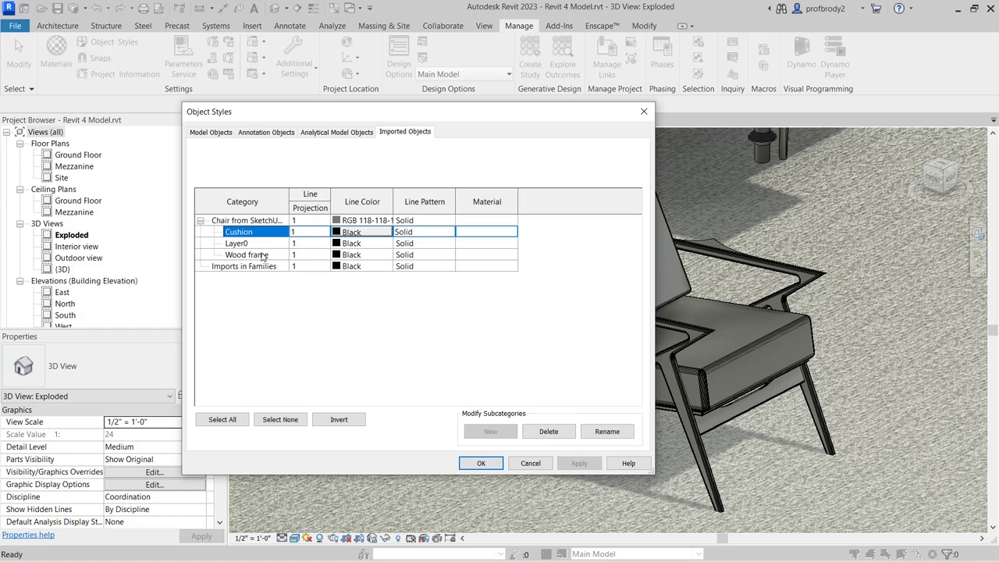
pyautogui.click(263, 255)
pyautogui.click(490, 232)
pyautogui.click(512, 233)
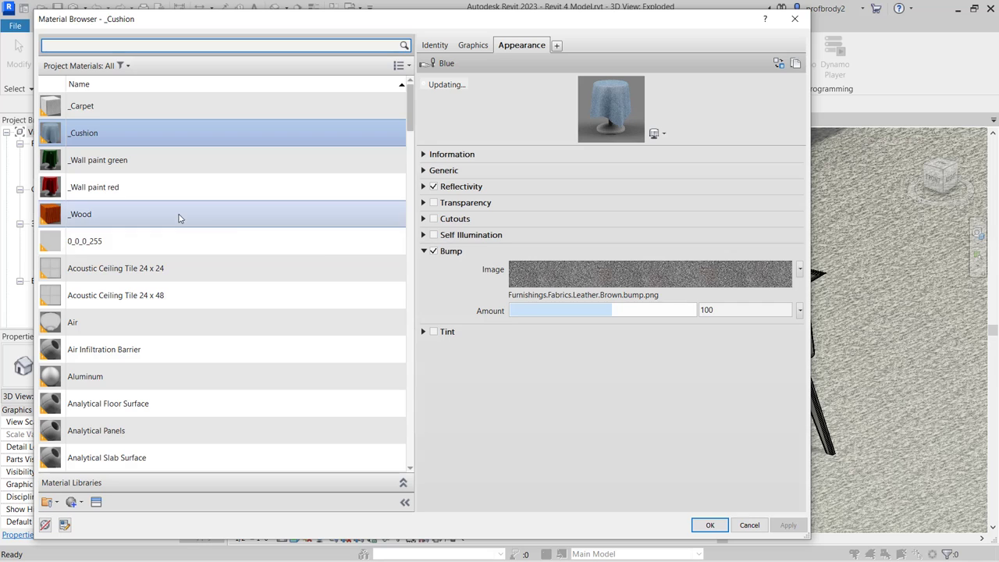
pyautogui.click(709, 525)
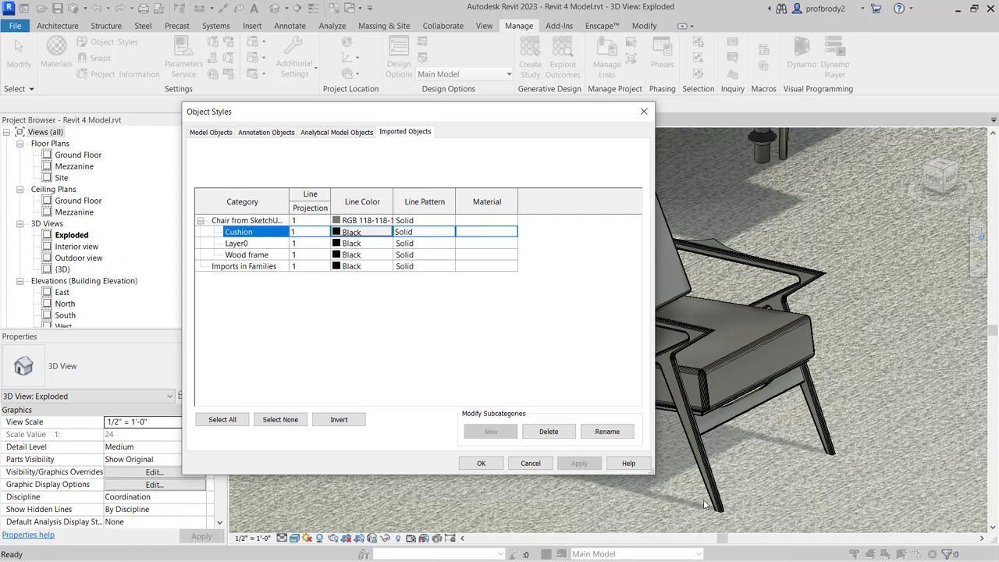
# Assign the _Wood material to the chair's Wood frame category and apply the object styles.
pyautogui.click(503, 255)
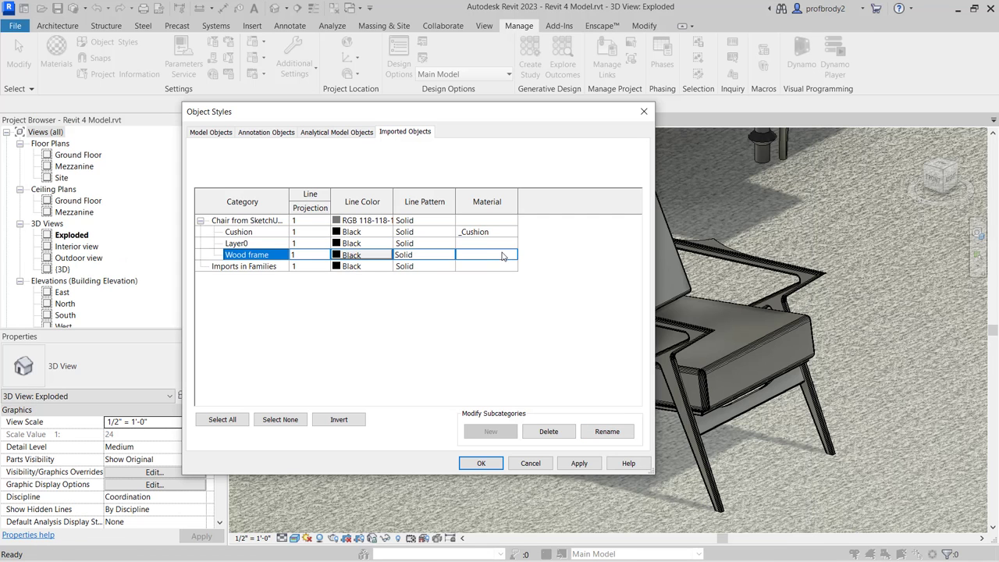
pyautogui.click(512, 254)
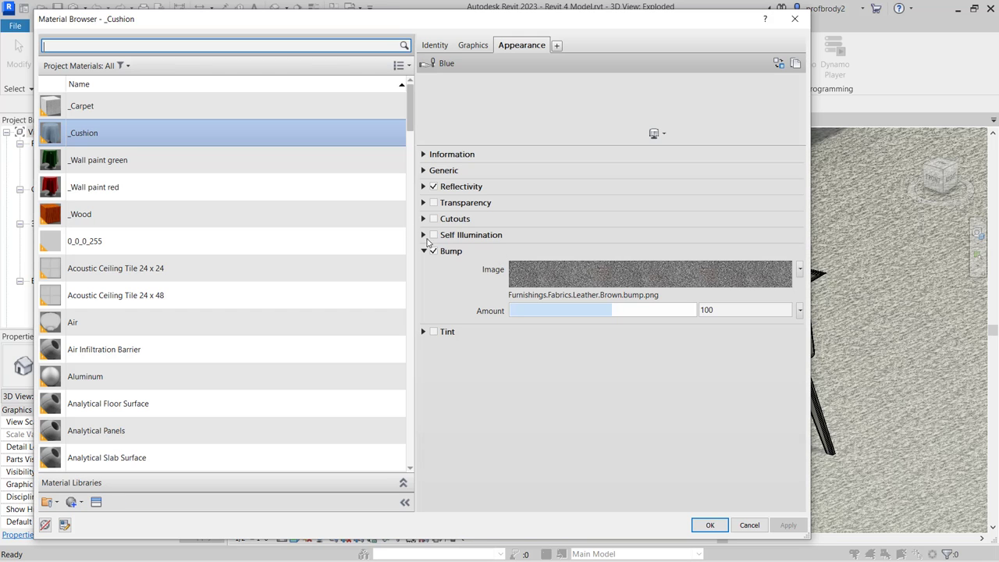
pyautogui.click(150, 217)
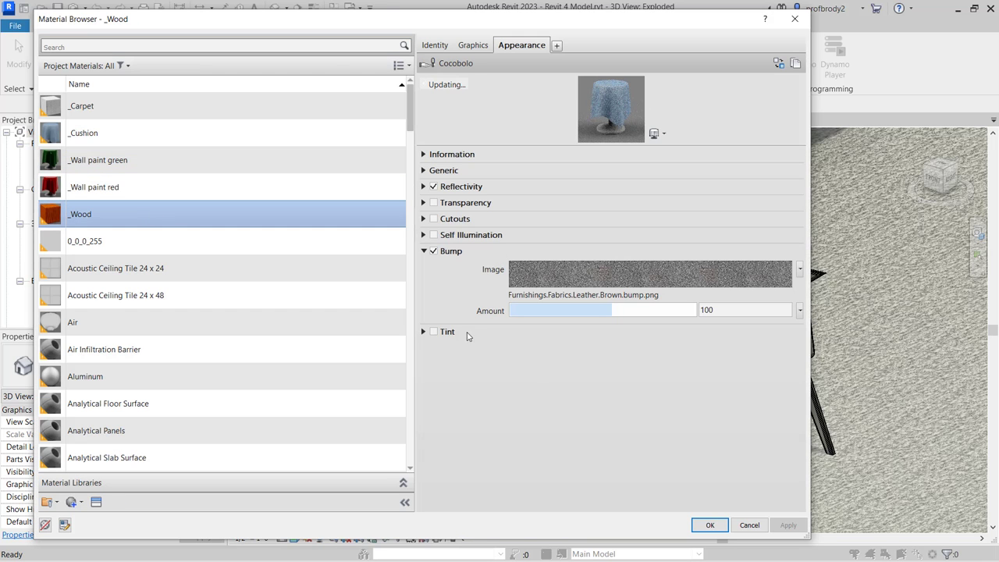
pyautogui.click(710, 525)
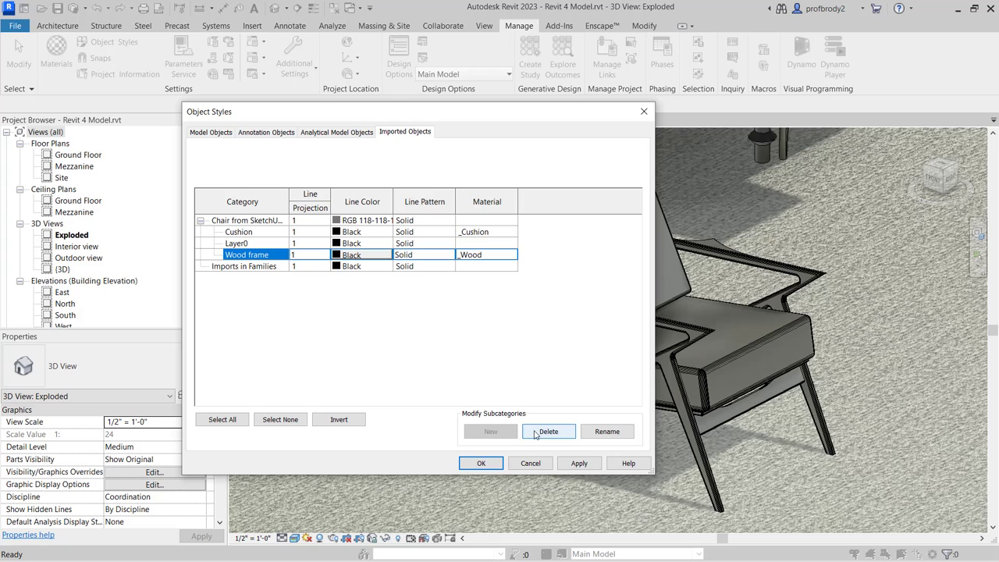
pyautogui.click(581, 465)
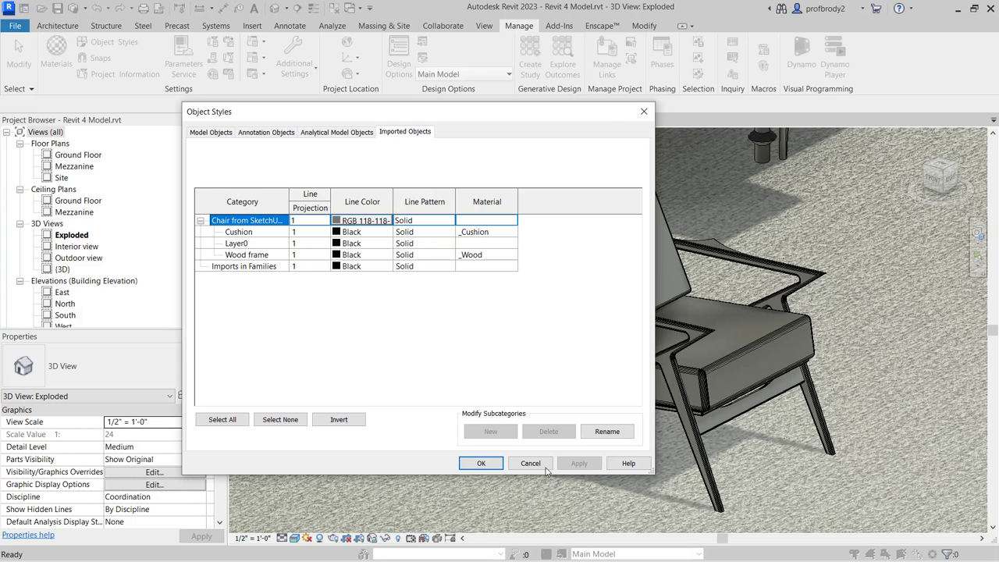
pyautogui.click(481, 463)
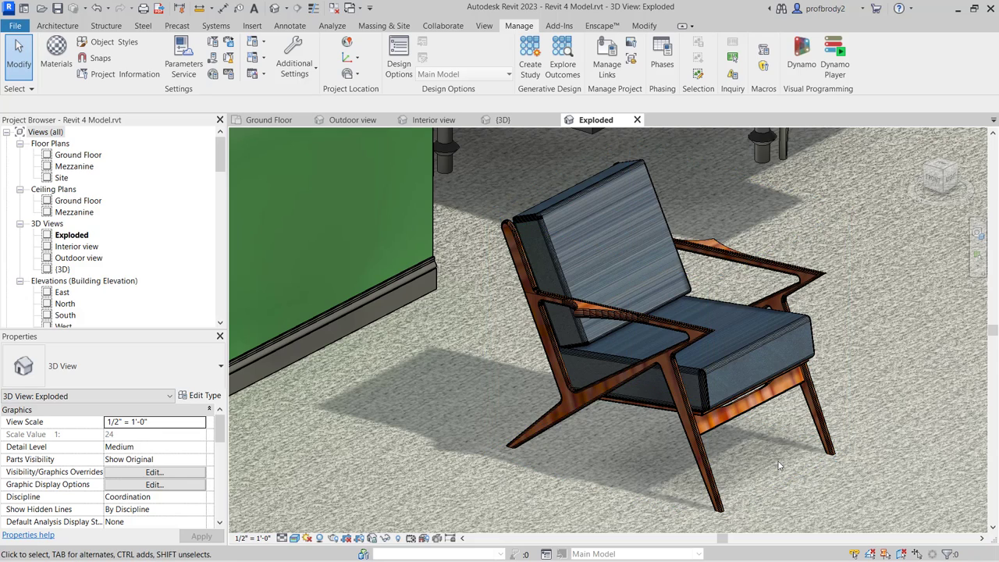
# Examine the materials on the chair's cushions and wooden frame up close.
pyautogui.scroll(2, 586, 249)
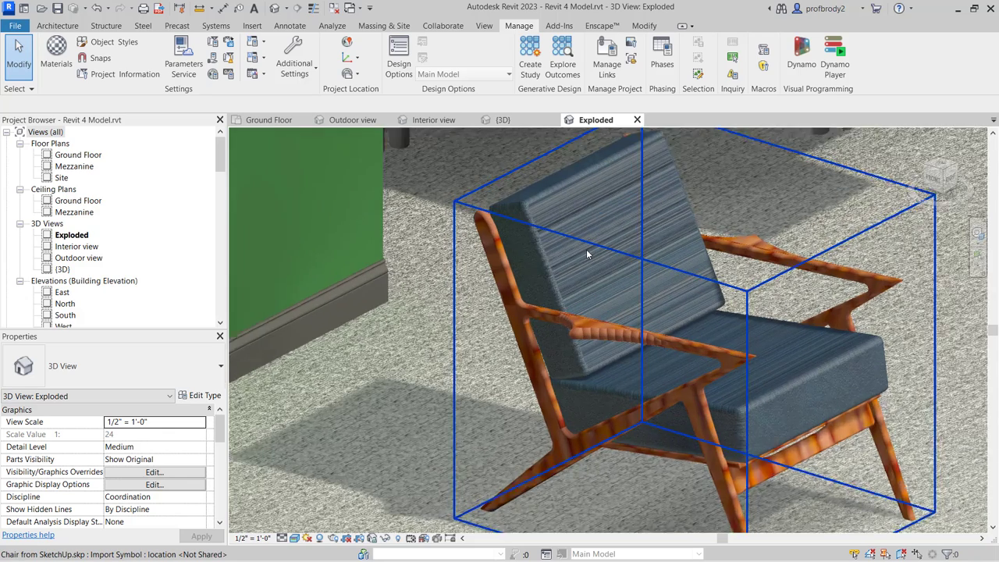
pyautogui.scroll(3, 586, 249)
pyautogui.scroll(2, 501, 290)
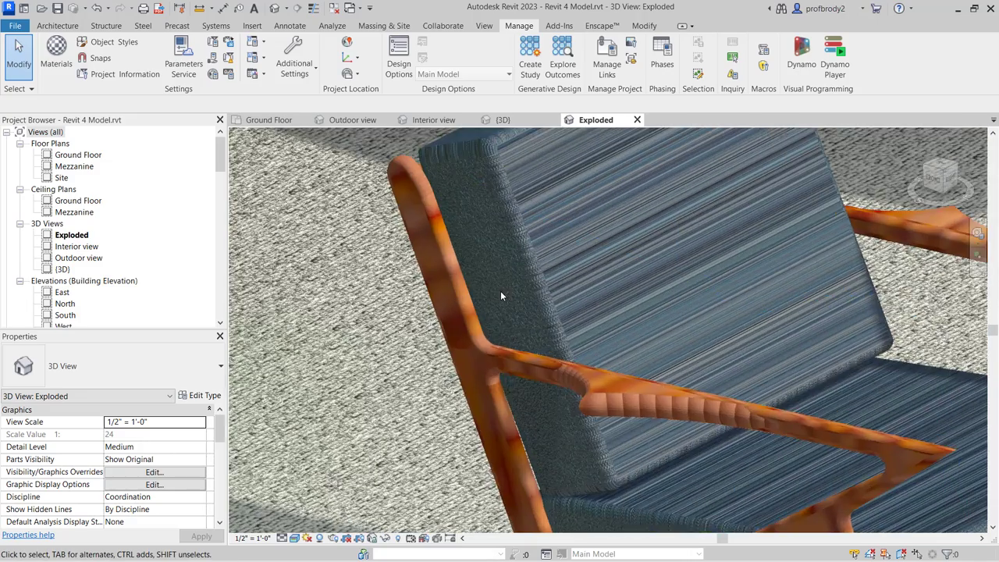
pyautogui.scroll(3, 500, 290)
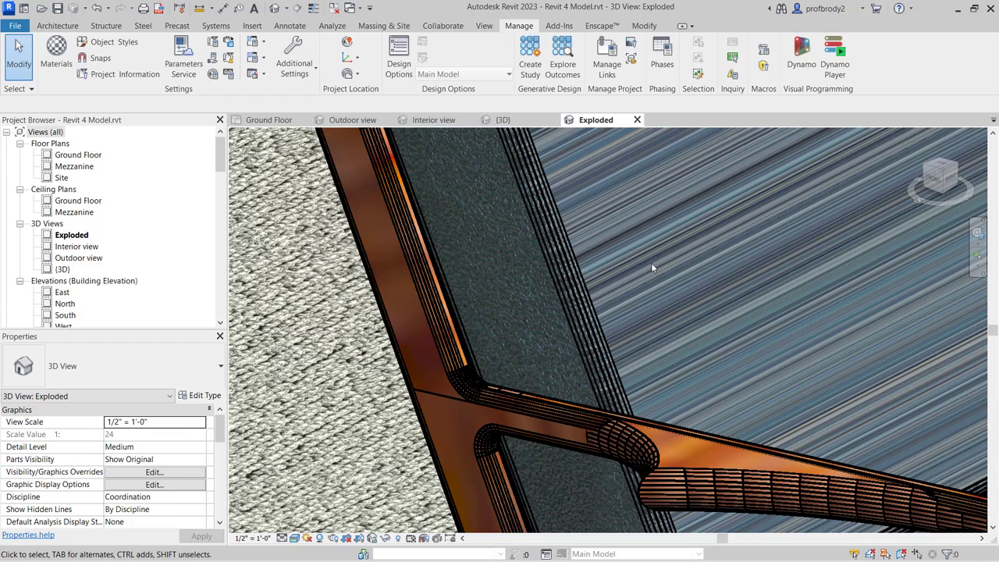
pyautogui.scroll(-1, 596, 290)
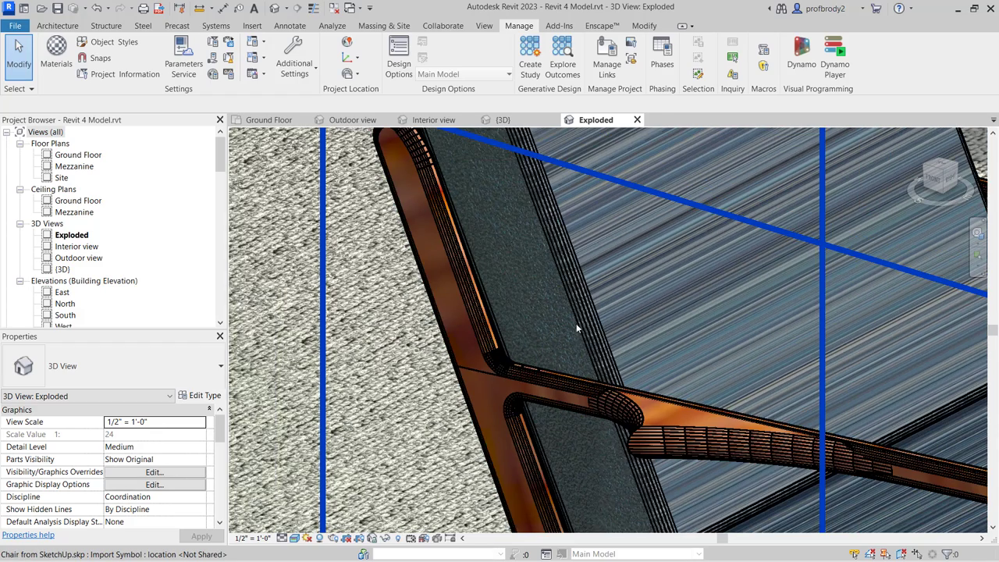
pyautogui.scroll(-5, 577, 323)
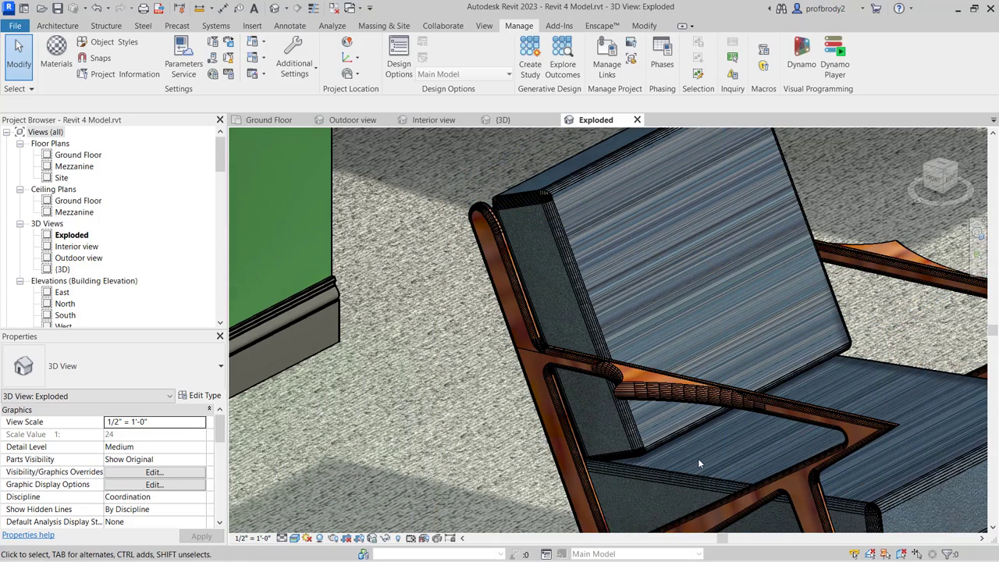
pyautogui.scroll(2, 644, 312)
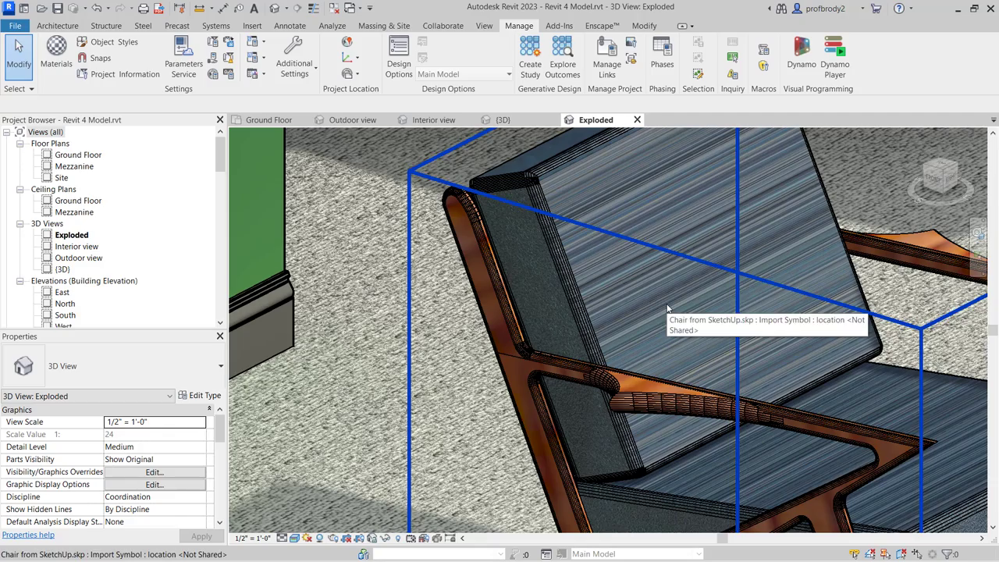
pyautogui.scroll(-2, 663, 341)
pyautogui.scroll(-3, 665, 344)
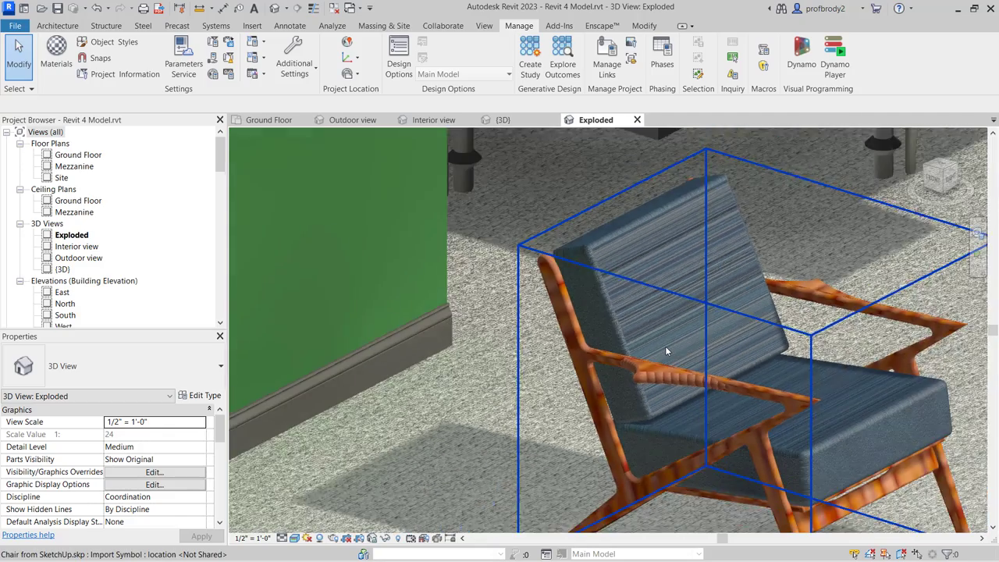
pyautogui.moveTo(665, 345); pyautogui.dragTo(559, 273, button='middle')
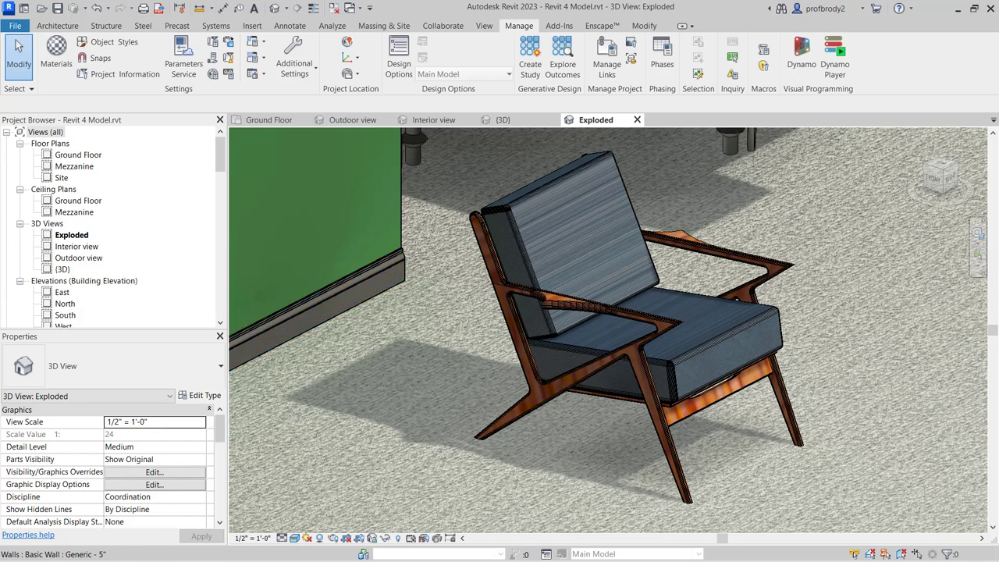
# Set up a PDF export of the whole exploded view with Raster Processing, Fit to Page and ANSI B : 11 x 17 in page size.
pyautogui.press('z')
pyautogui.press('f')
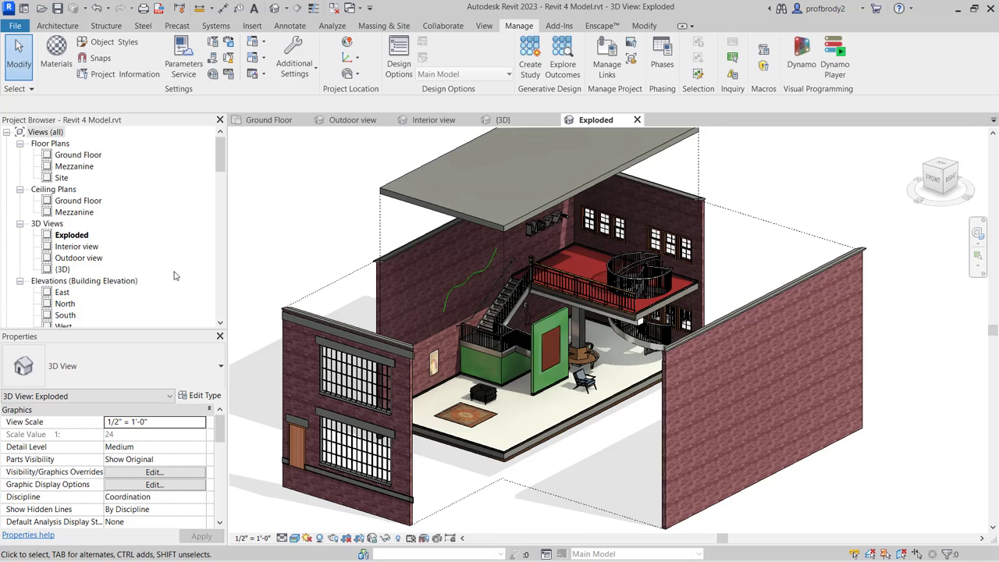
pyautogui.click(158, 10)
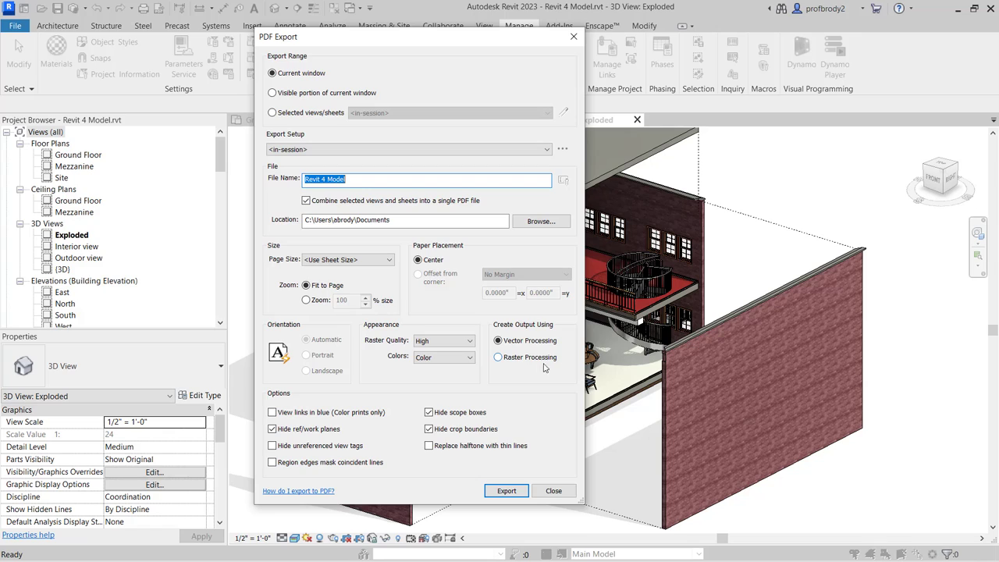
pyautogui.click(500, 359)
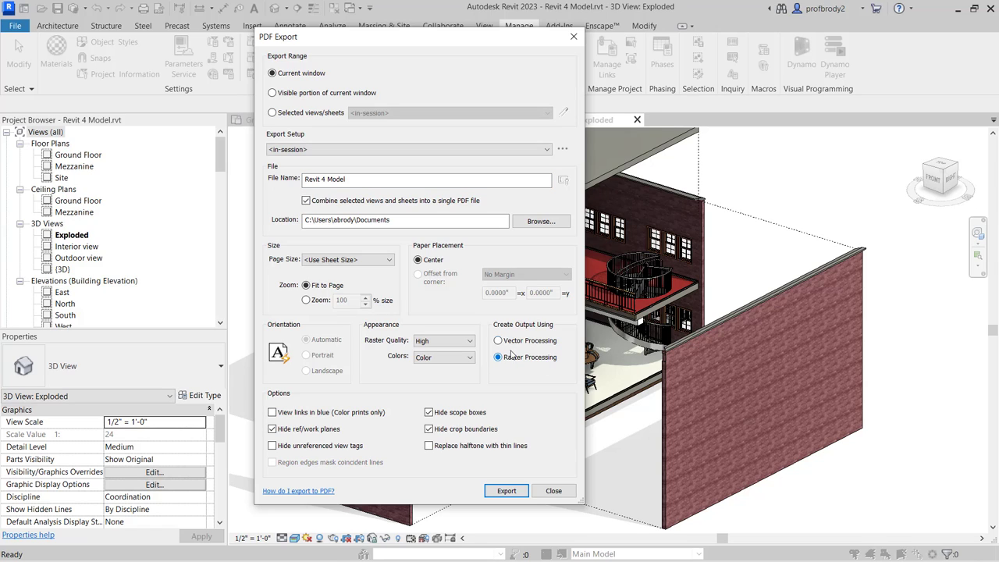
pyautogui.click(306, 301)
pyautogui.click(306, 286)
pyautogui.click(359, 259)
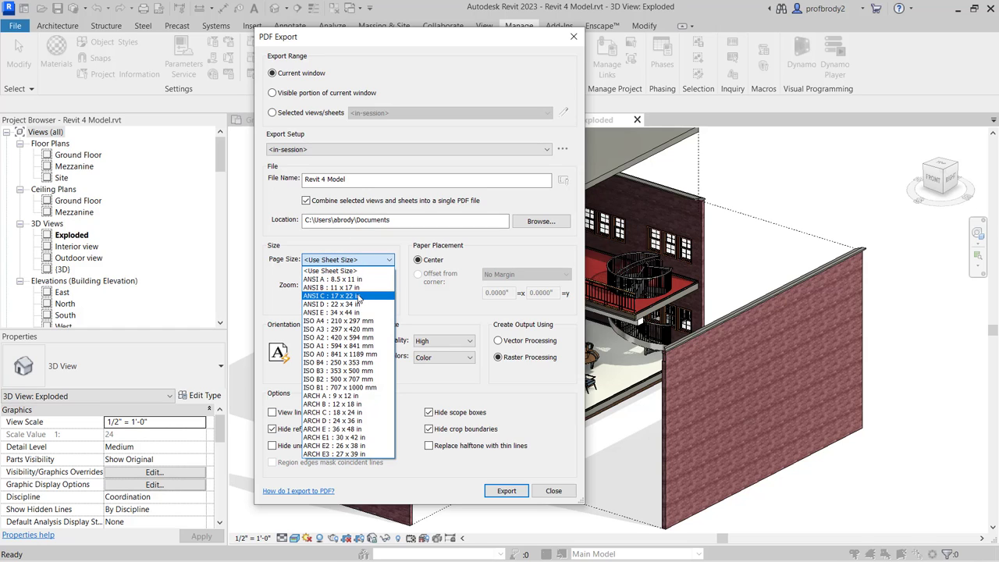
pyautogui.click(351, 287)
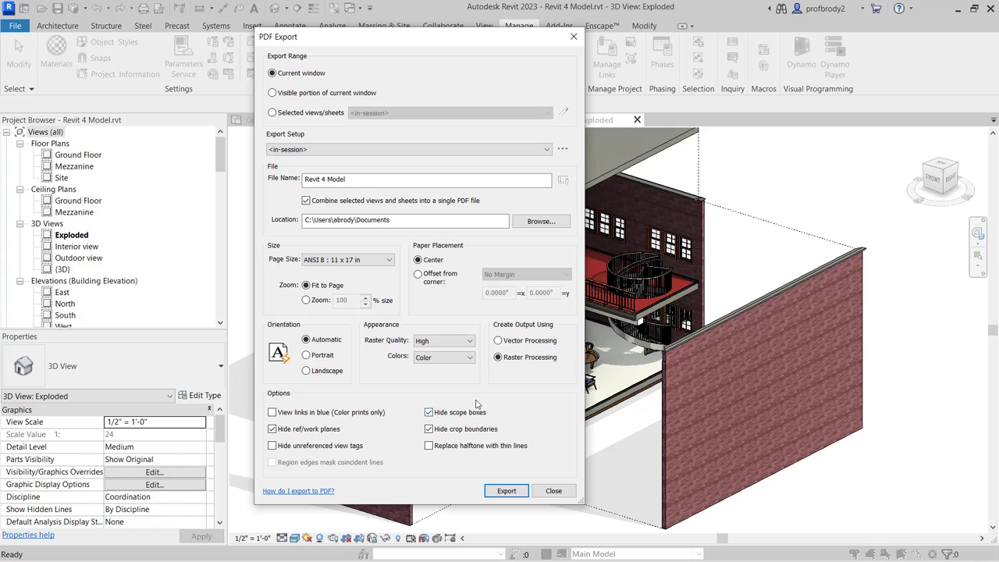